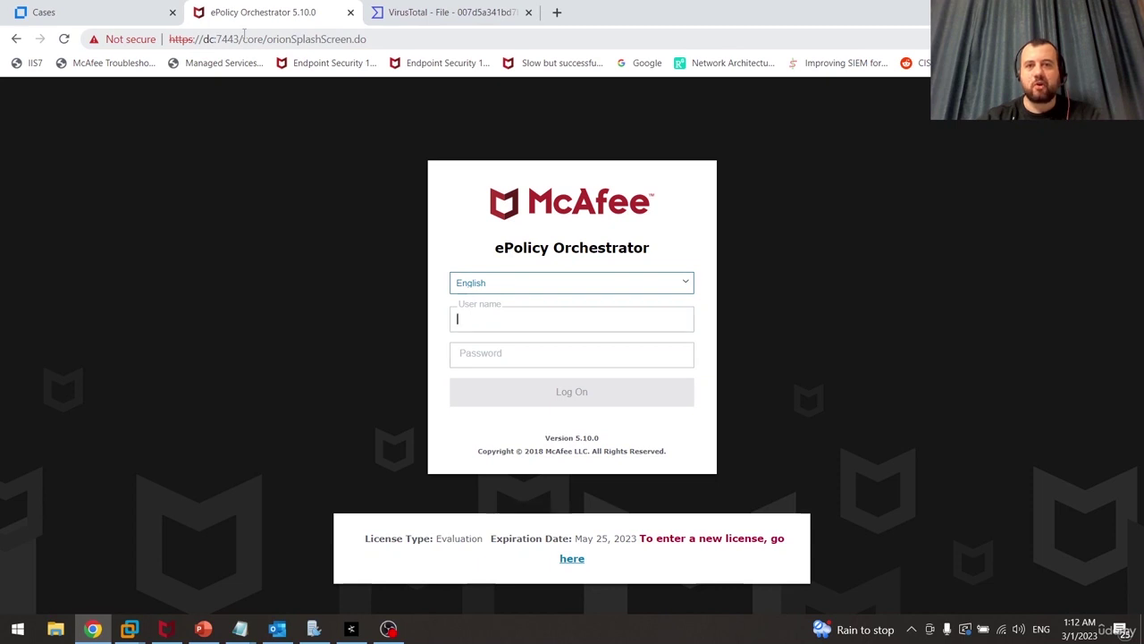
# Log in to ePO with the admin user name and password, retrying after an invalid-credentials error
pyautogui.press('Tab')
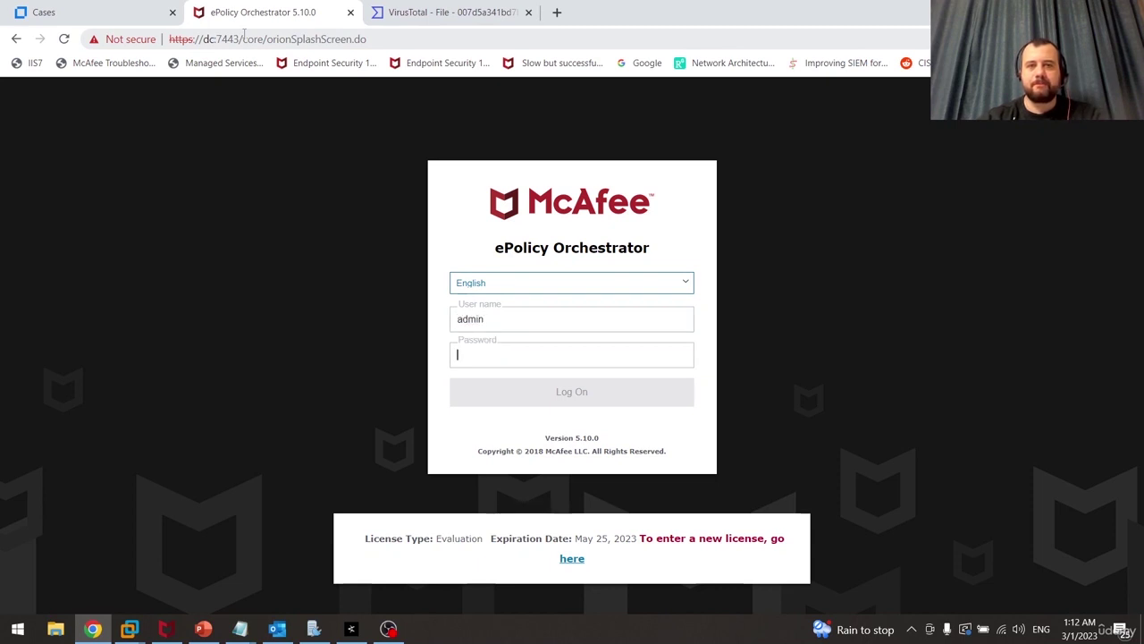
pyautogui.write('***')
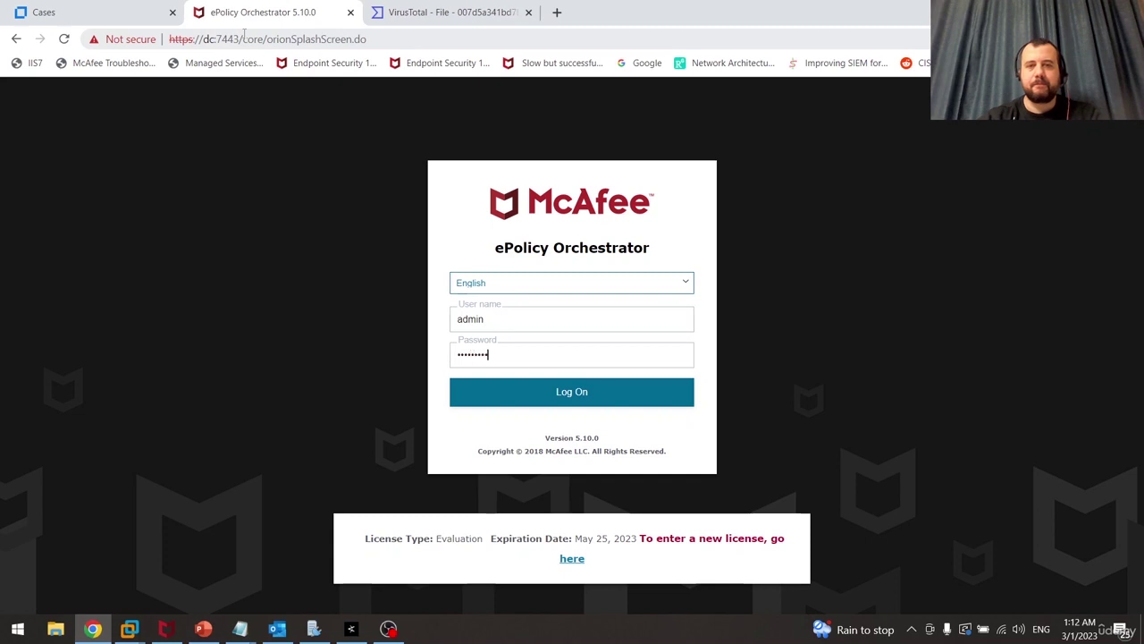
pyautogui.press('Return')
pyautogui.write('ad')
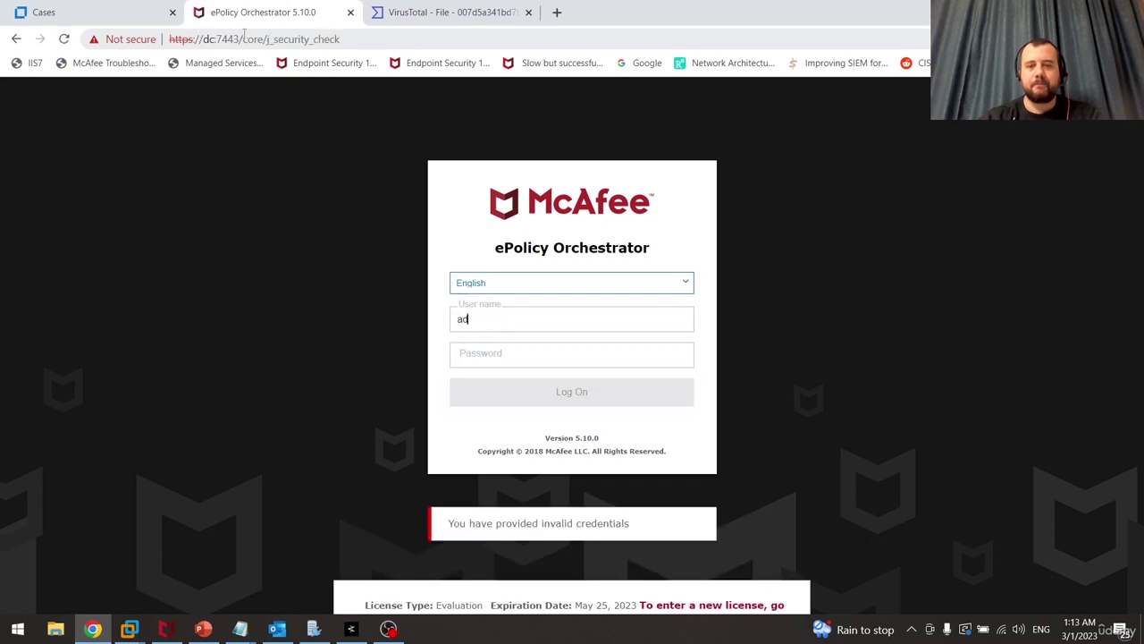
pyautogui.press('Tab')
pyautogui.write('*')
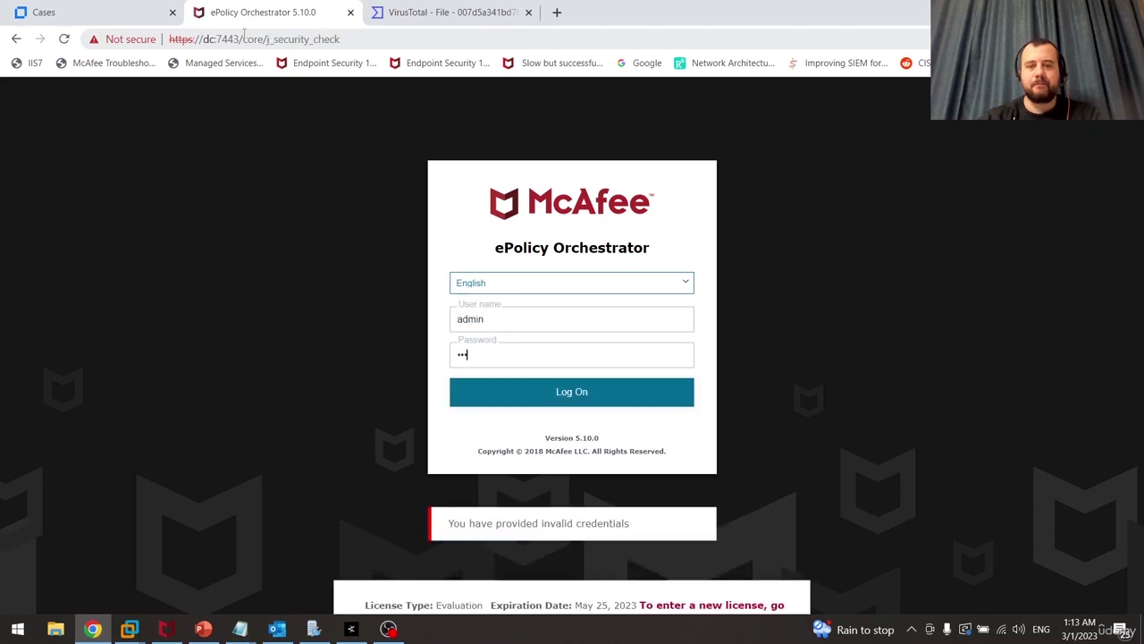
pyautogui.write('*******')
pyautogui.press('Return')
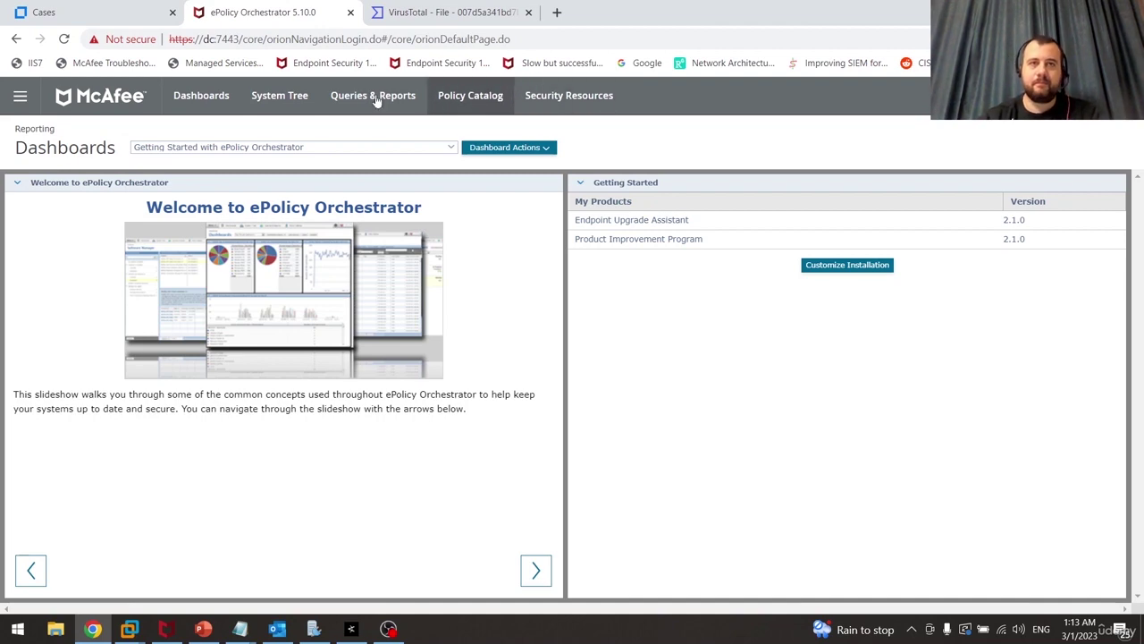
# Go to the Client Task Catalog and list Endpoint Security Threat Prevention's Custom On-Demand Scan tasks
pyautogui.click(22, 102)
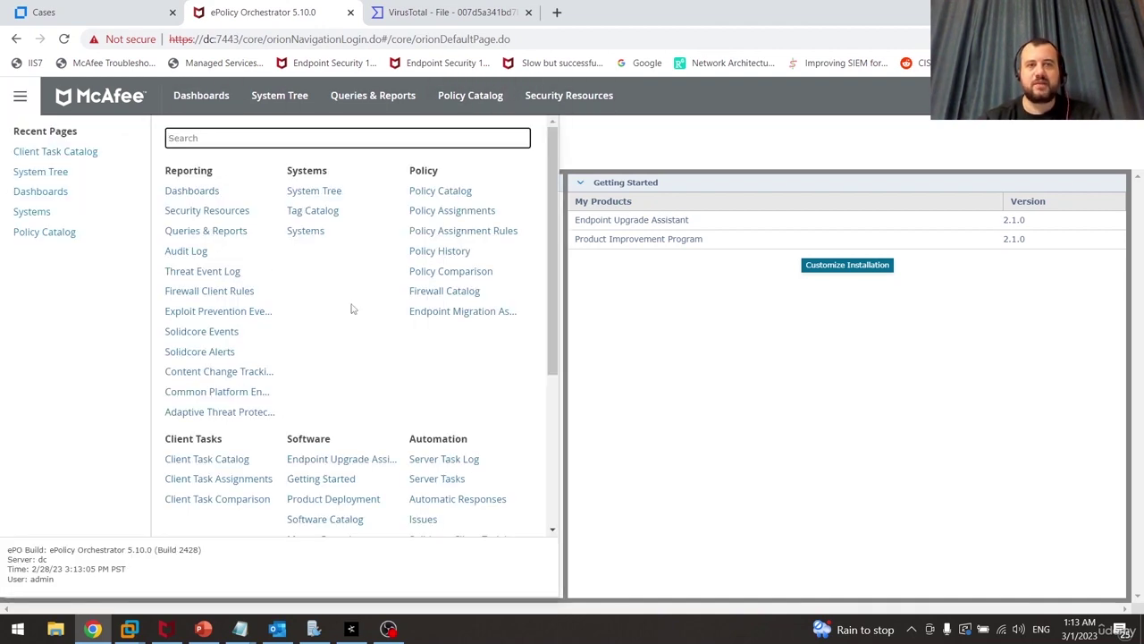
pyautogui.click(208, 460)
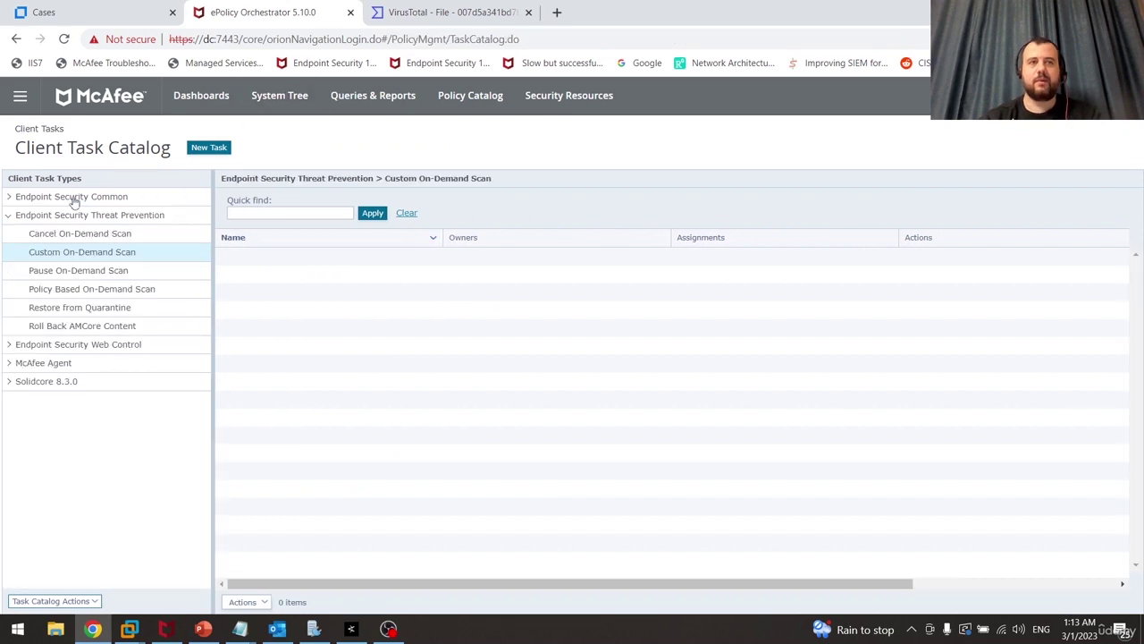
pyautogui.click(9, 215)
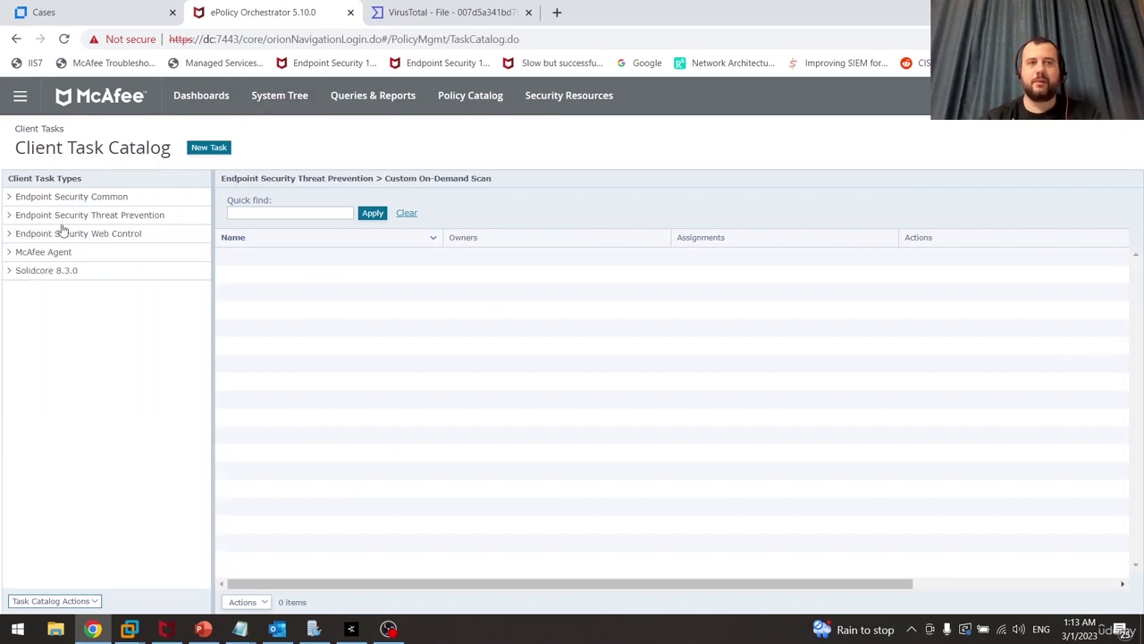
pyautogui.click(9, 221)
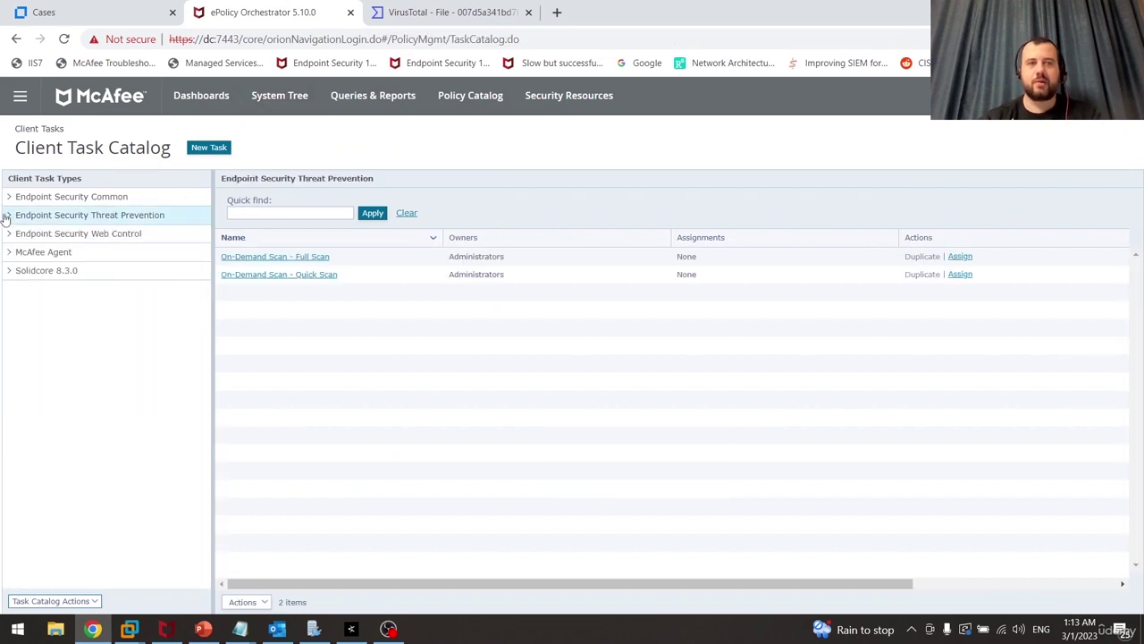
pyautogui.click(6, 218)
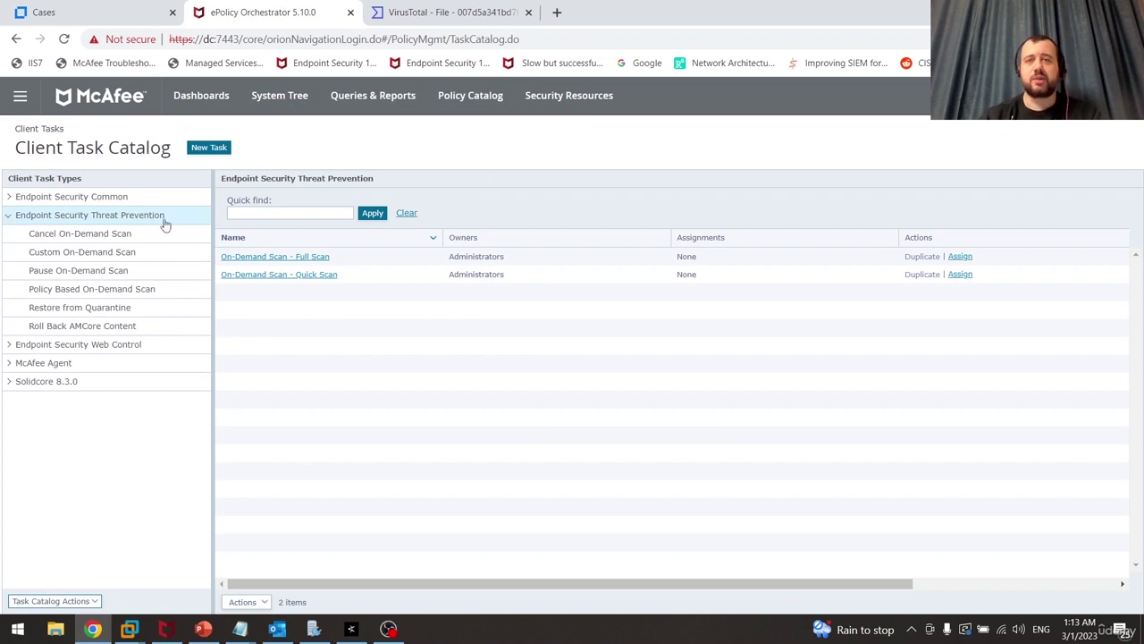
pyautogui.click(82, 238)
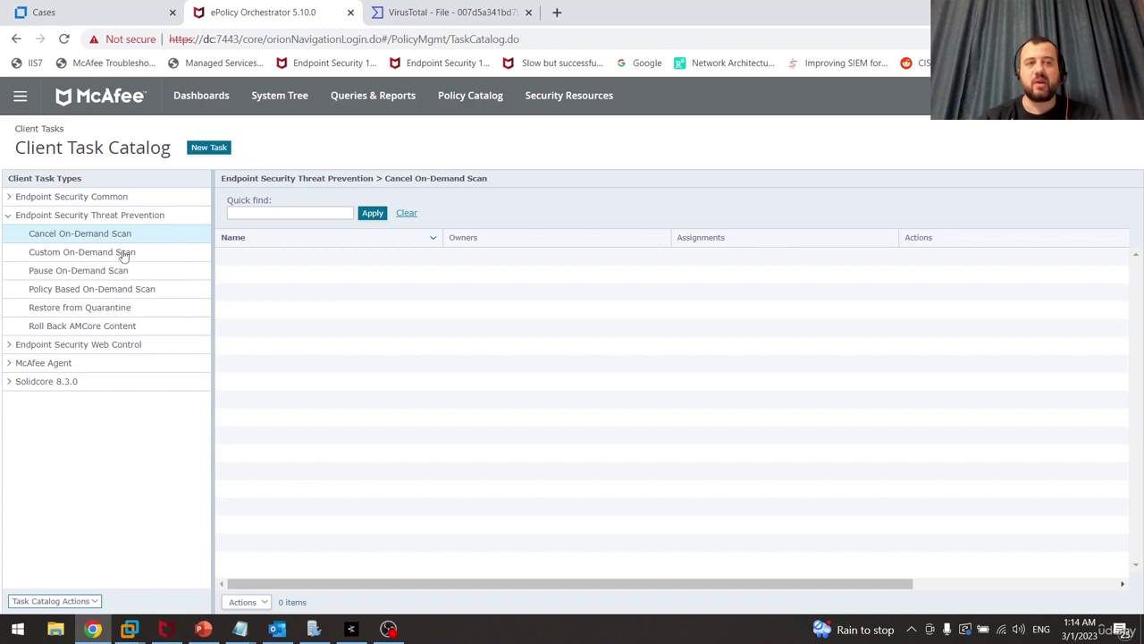
pyautogui.click(87, 254)
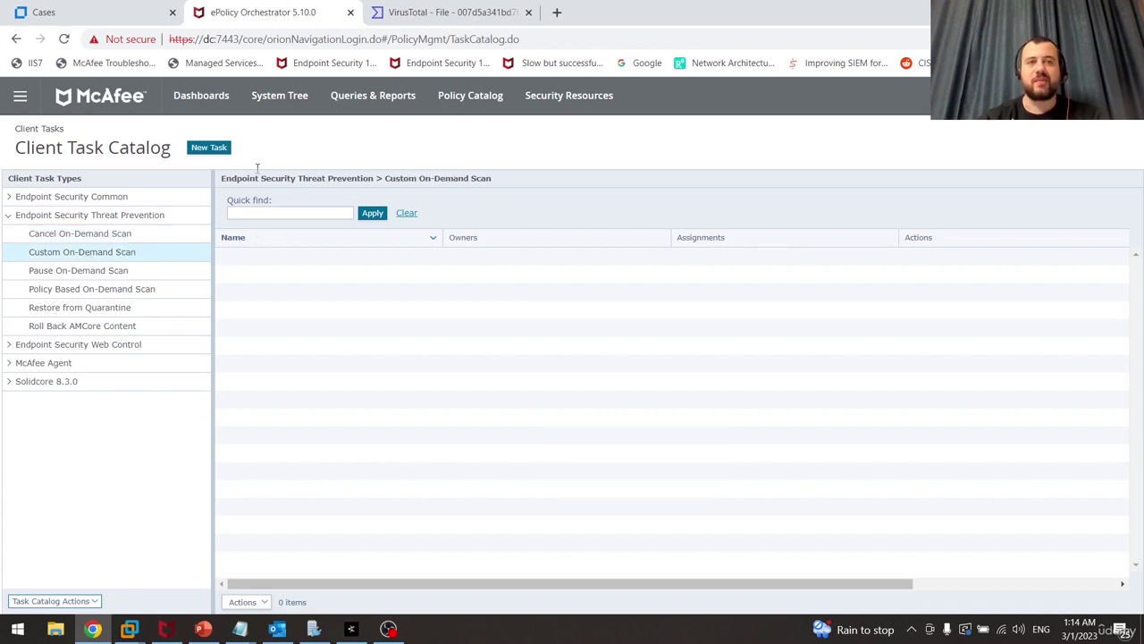
# Create a new client task of type Custom On-Demand Scan
pyautogui.click(213, 149)
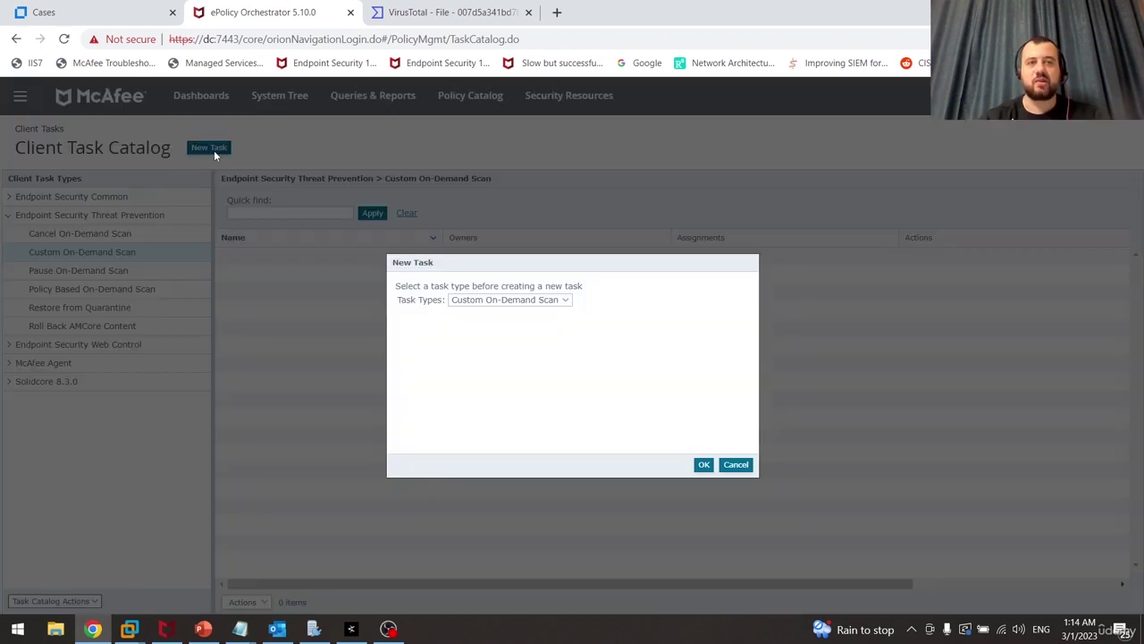
pyautogui.click(564, 302)
pyautogui.click(564, 304)
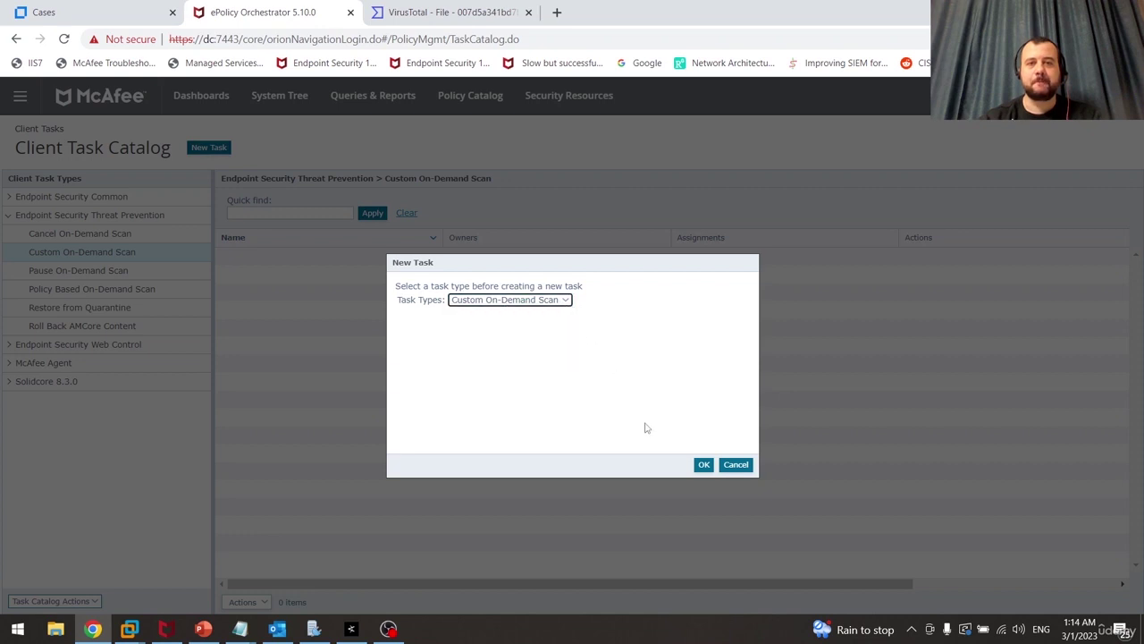
pyautogui.click(704, 465)
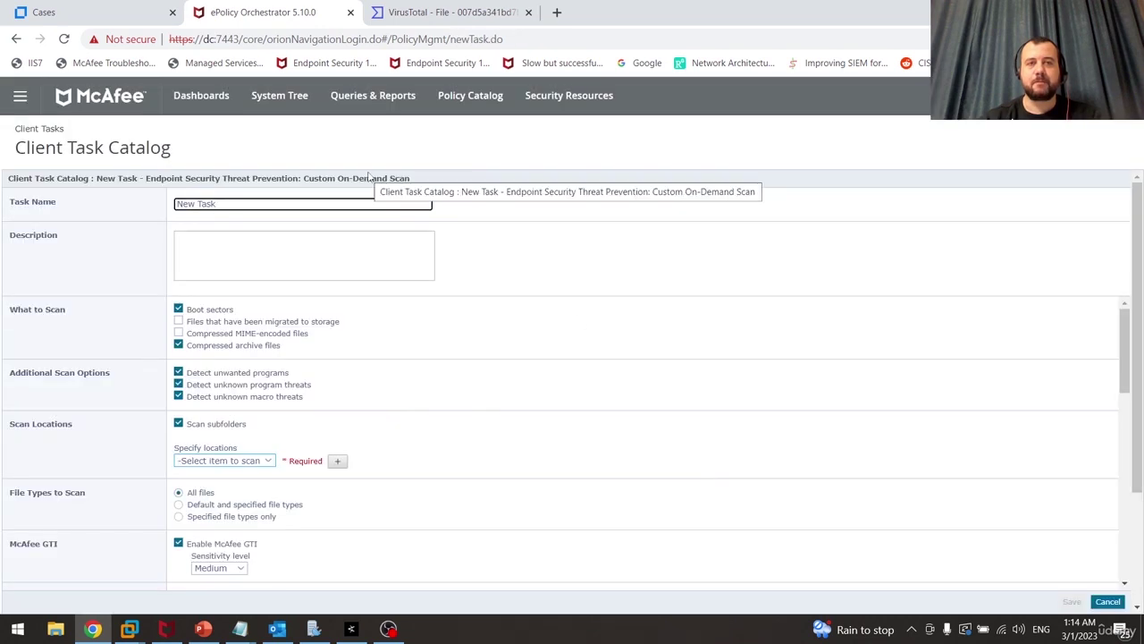
# Name the task 'Custom On-Demand Scan Possible Malware Detected'
pyautogui.hotkey('ctrl', 'a')
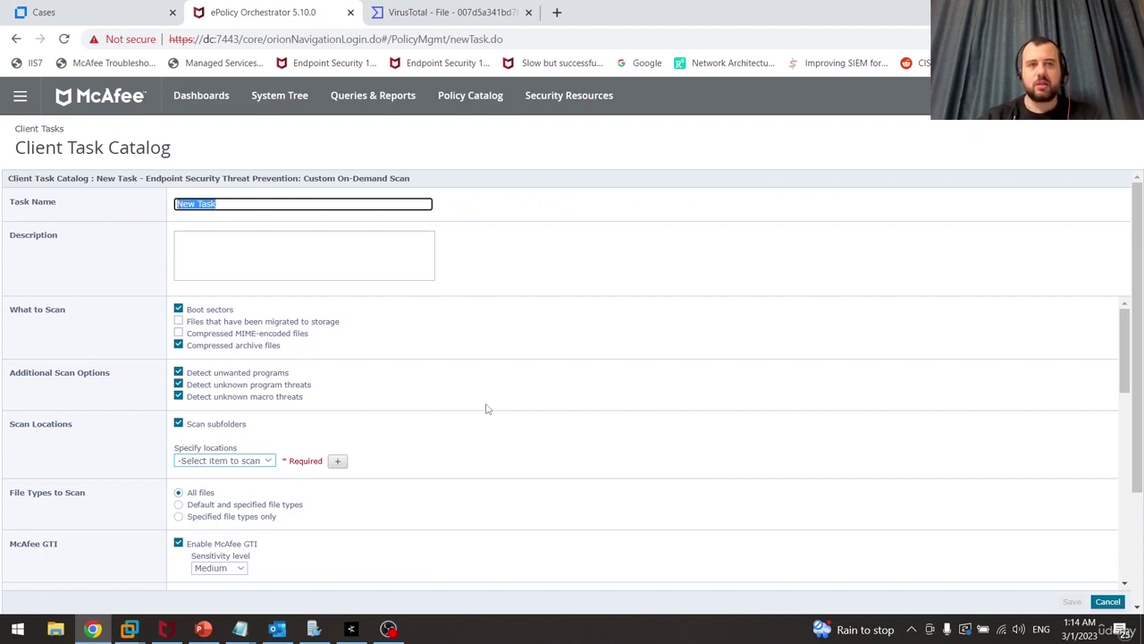
pyautogui.write('Cu')
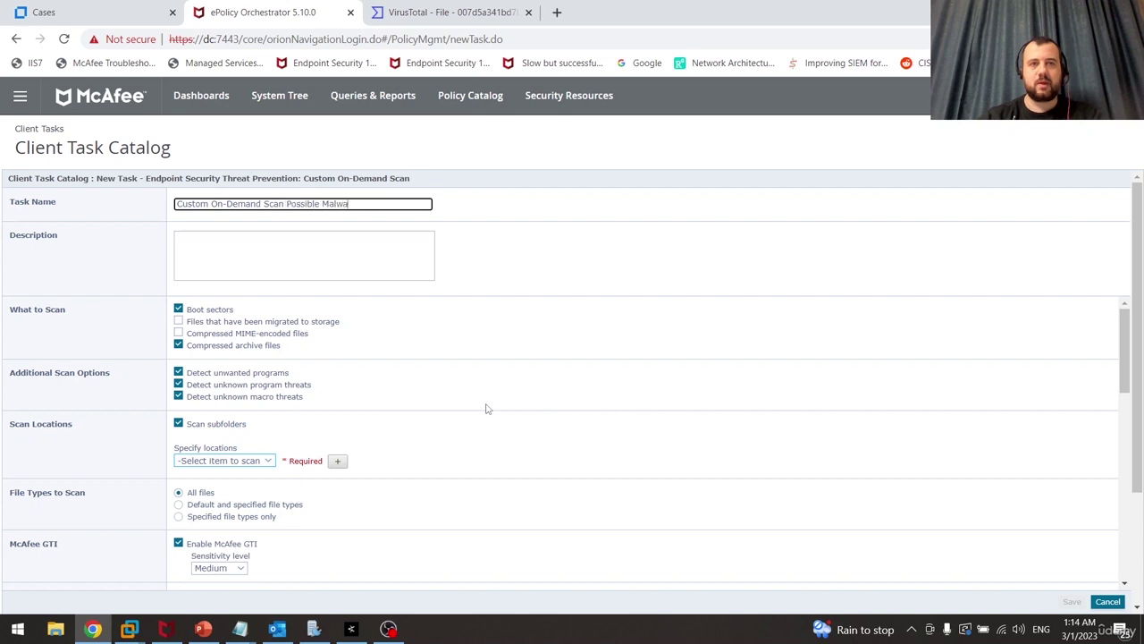
pyautogui.write('ected')
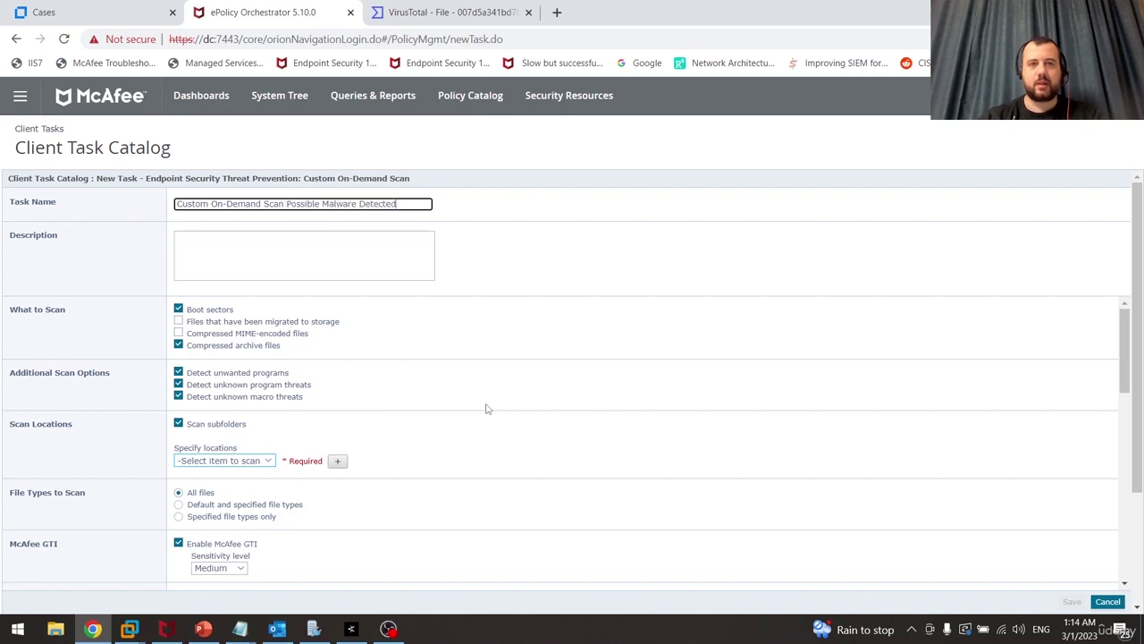
pyautogui.press('Tab')
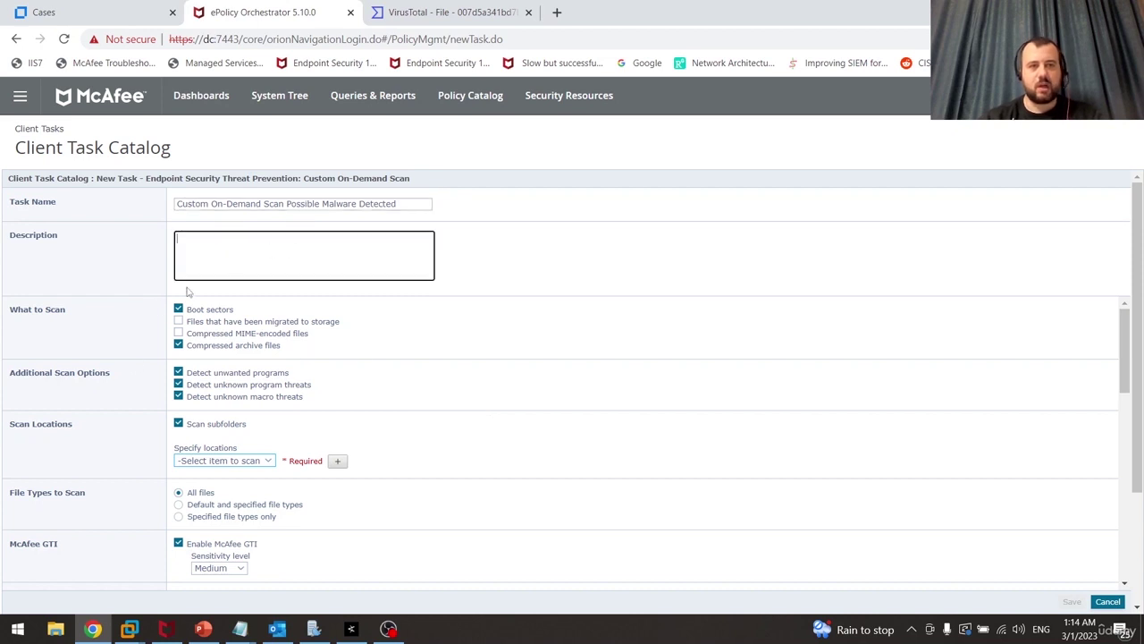
# Exclude boot sectors and subfolders from the scan task
pyautogui.moveTo(18, 309); pyautogui.dragTo(76, 314)
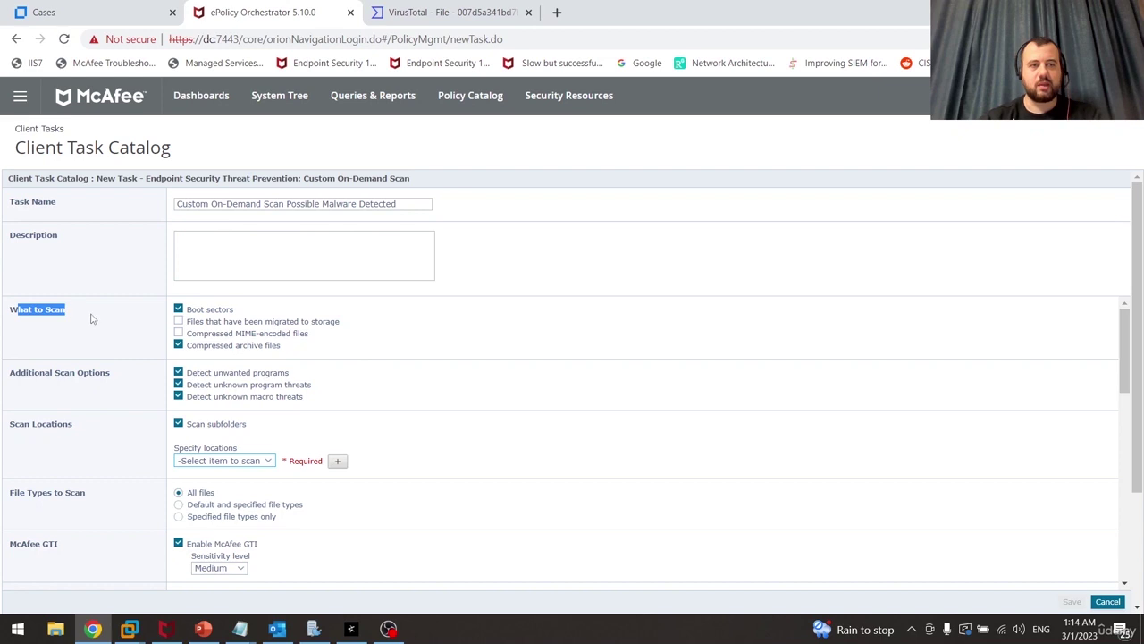
pyautogui.click(404, 297)
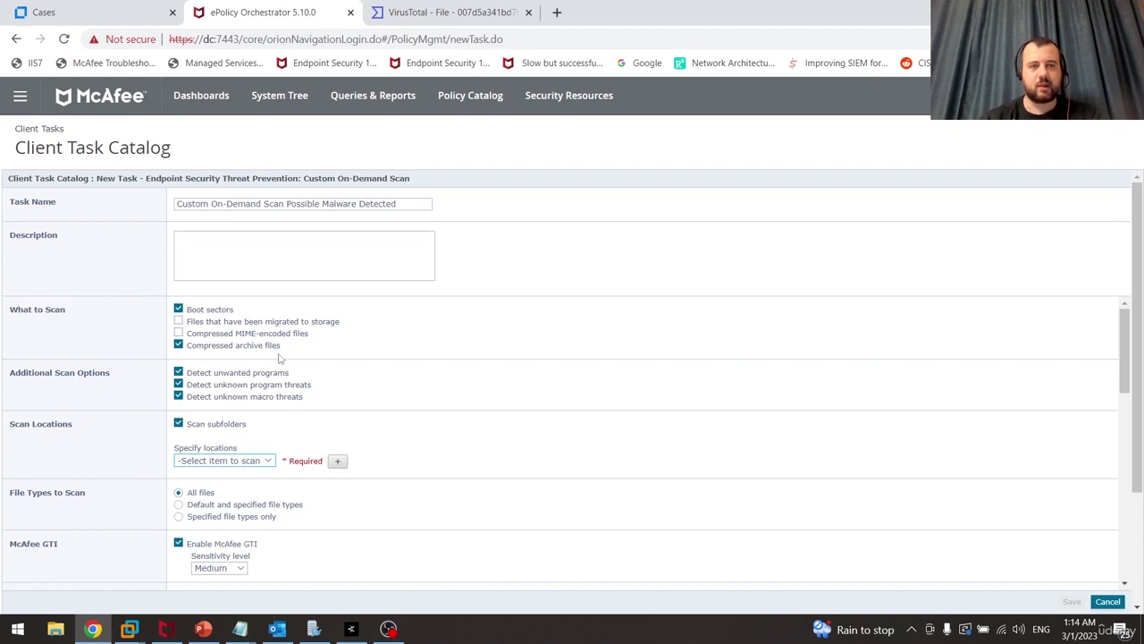
pyautogui.click(179, 309)
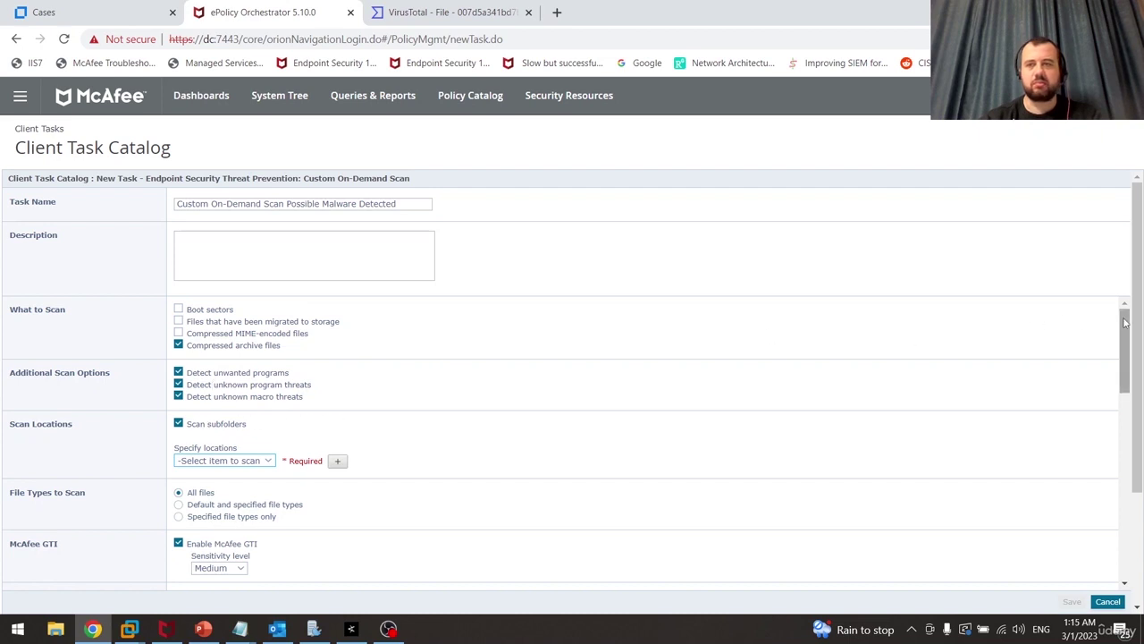
pyautogui.moveTo(1124, 322); pyautogui.dragTo(1124, 362)
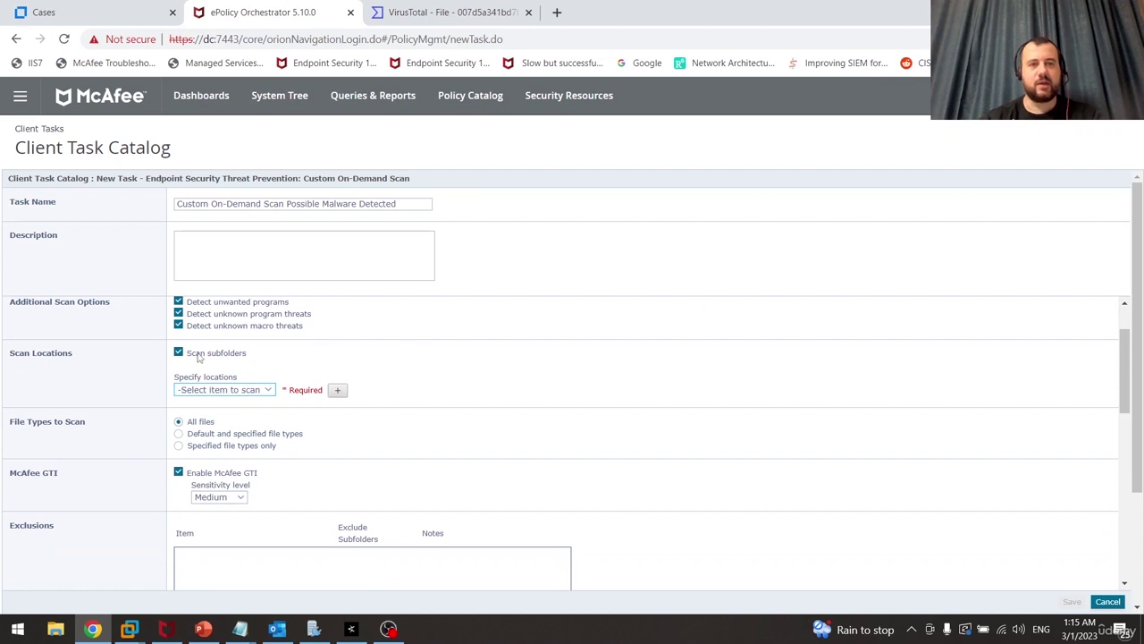
# Set the scan location to File or folder, targeting the user's Documents\Downloads folder
pyautogui.click(267, 391)
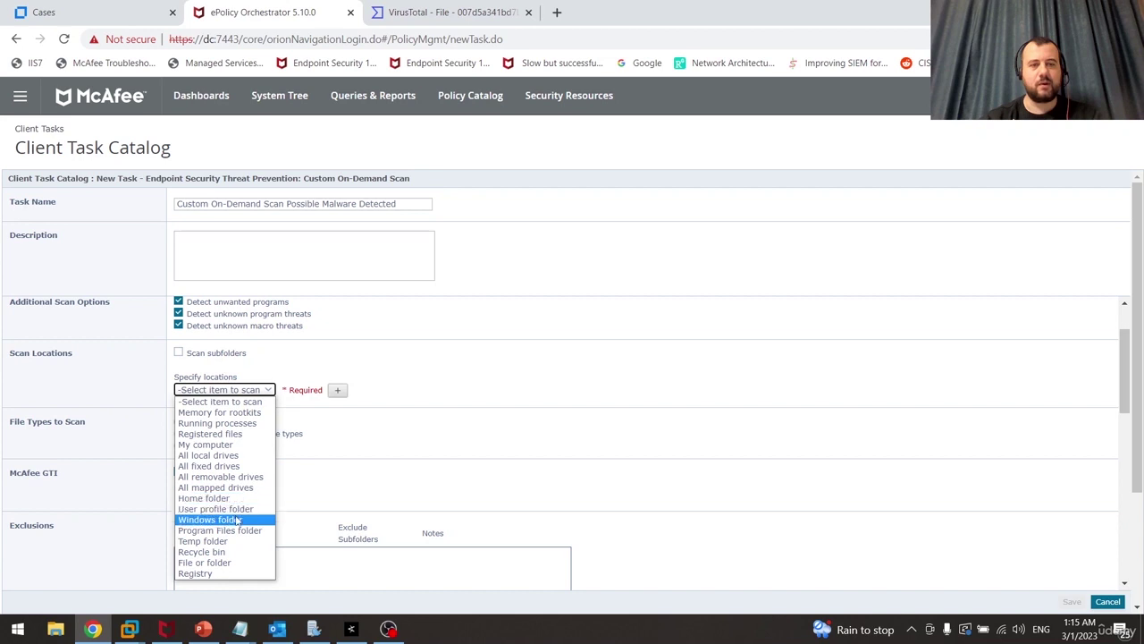
pyautogui.click(223, 562)
pyautogui.click(340, 391)
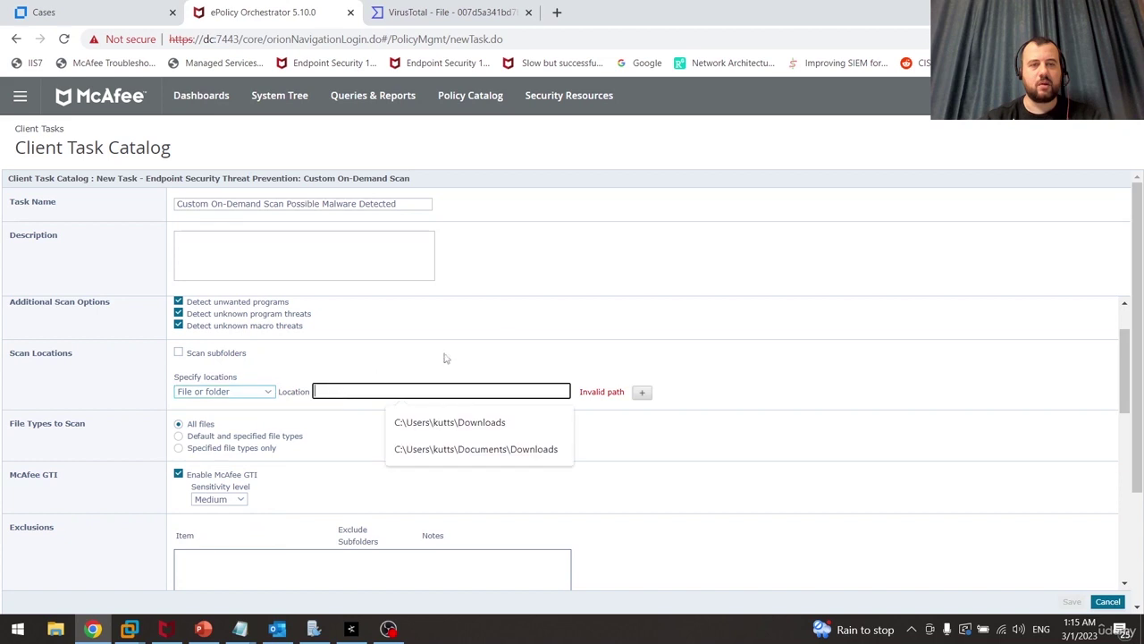
pyautogui.press('Down')
pyautogui.press('Down')
pyautogui.press('Return')
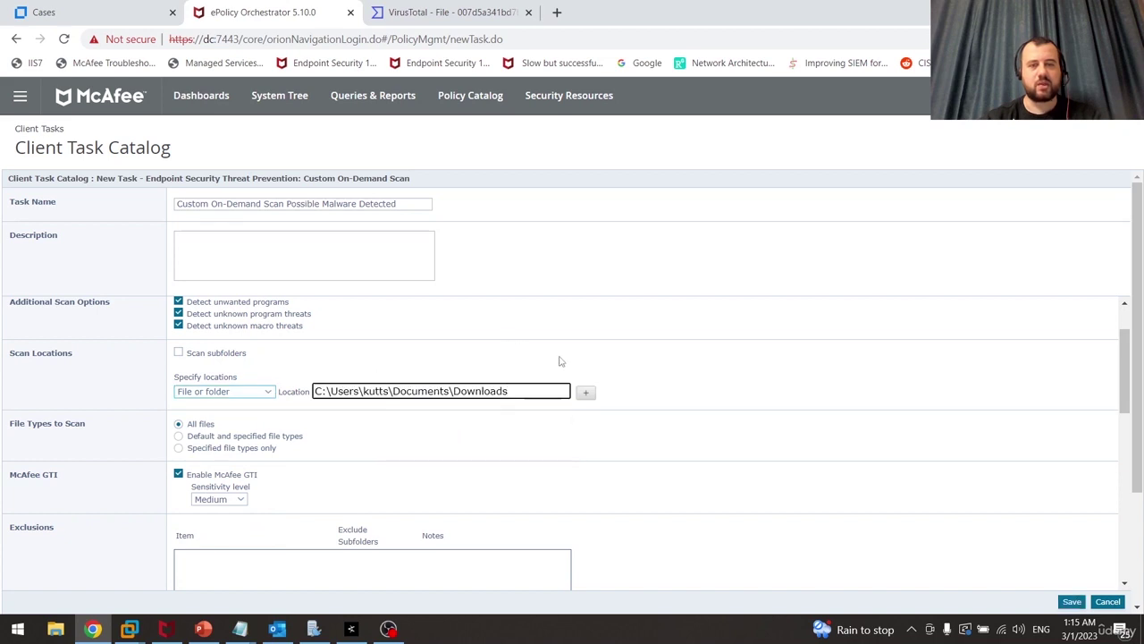
pyautogui.click(702, 378)
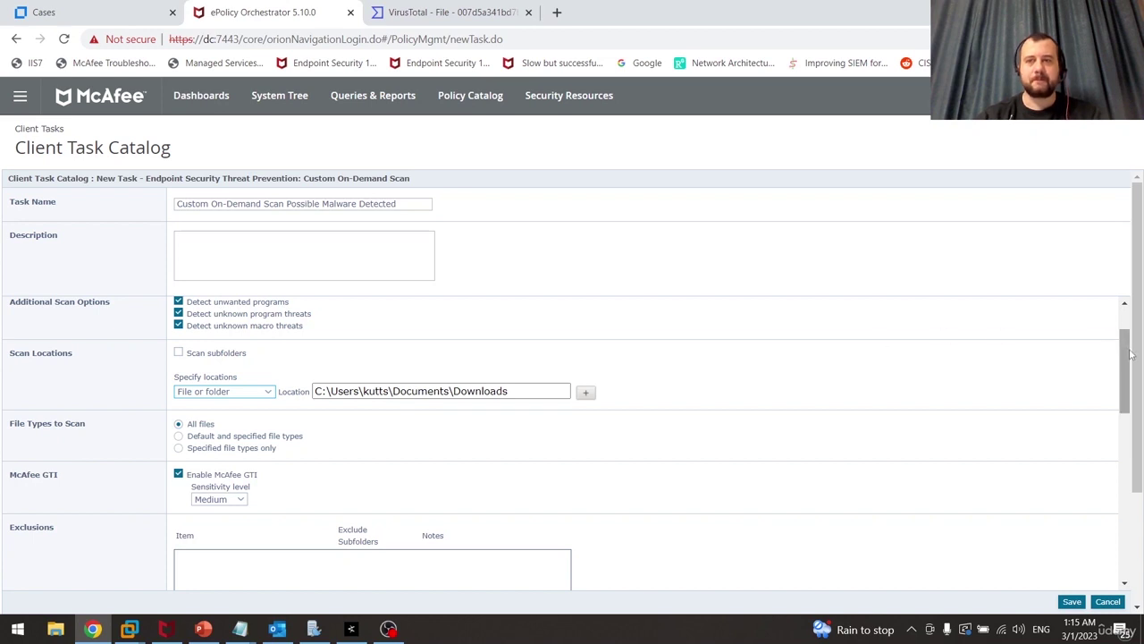
pyautogui.moveTo(1129, 356); pyautogui.dragTo(1130, 355)
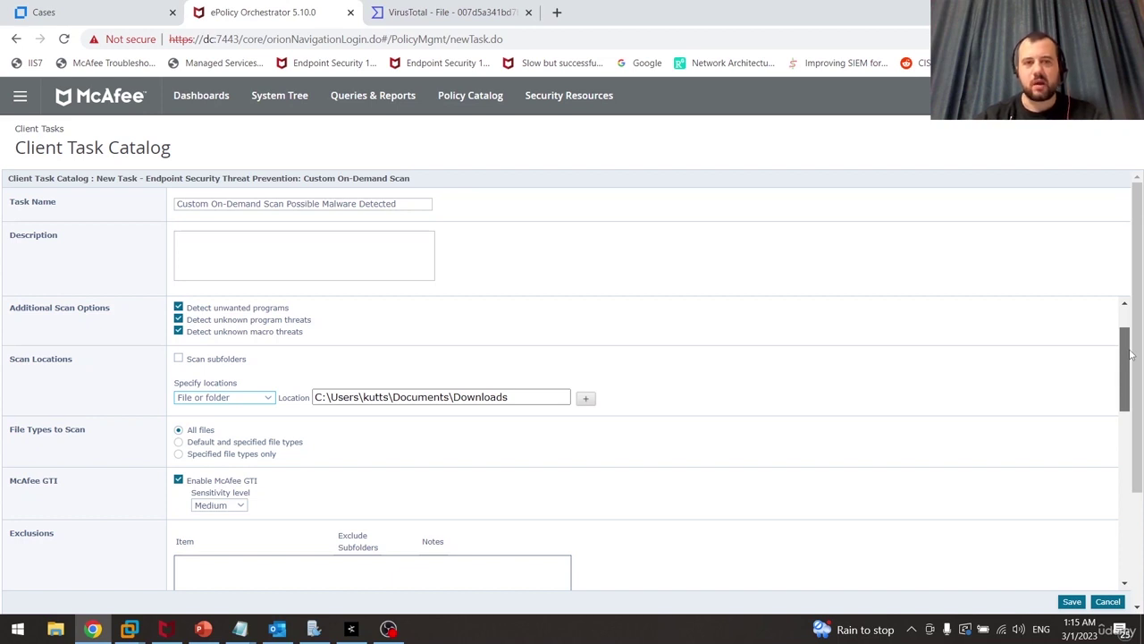
pyautogui.moveTo(1130, 355); pyautogui.dragTo(1130, 370)
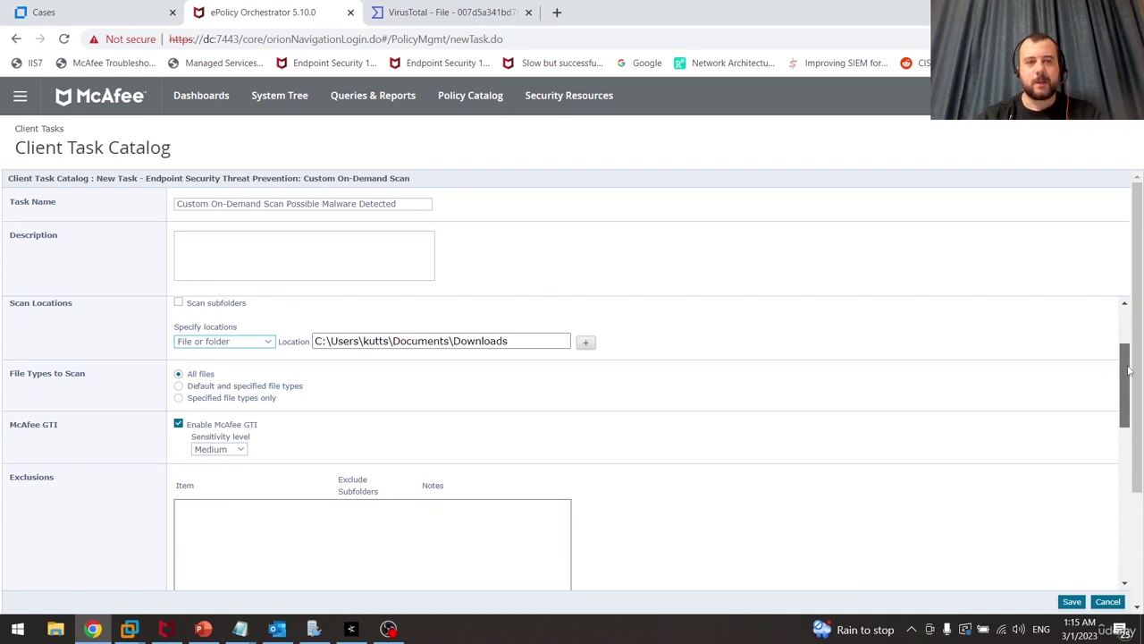
pyautogui.moveTo(1129, 370); pyautogui.dragTo(1117, 467)
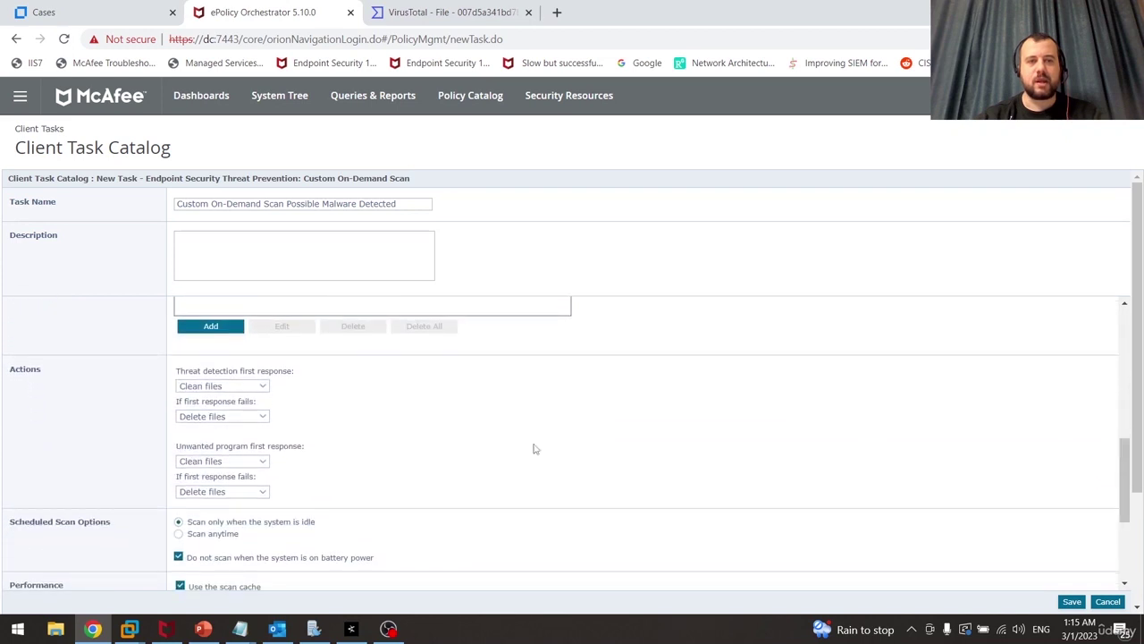
# Keep Clean files as the first threat response, choose Scan anytime, and save the task
pyautogui.moveTo(11, 367); pyautogui.dragTo(39, 378)
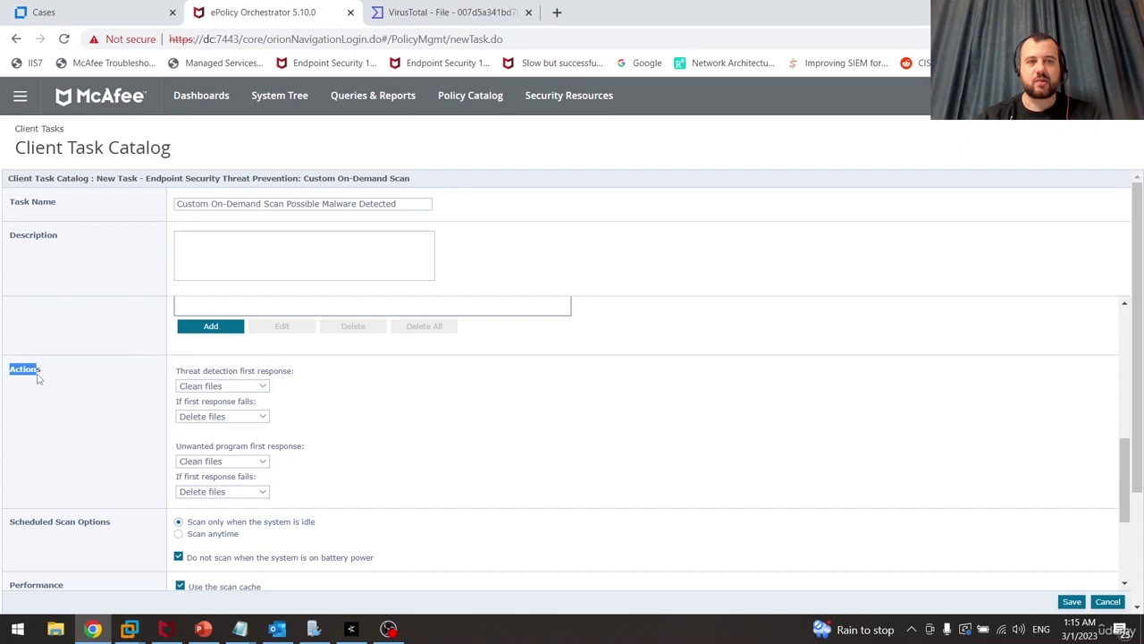
pyautogui.click(71, 380)
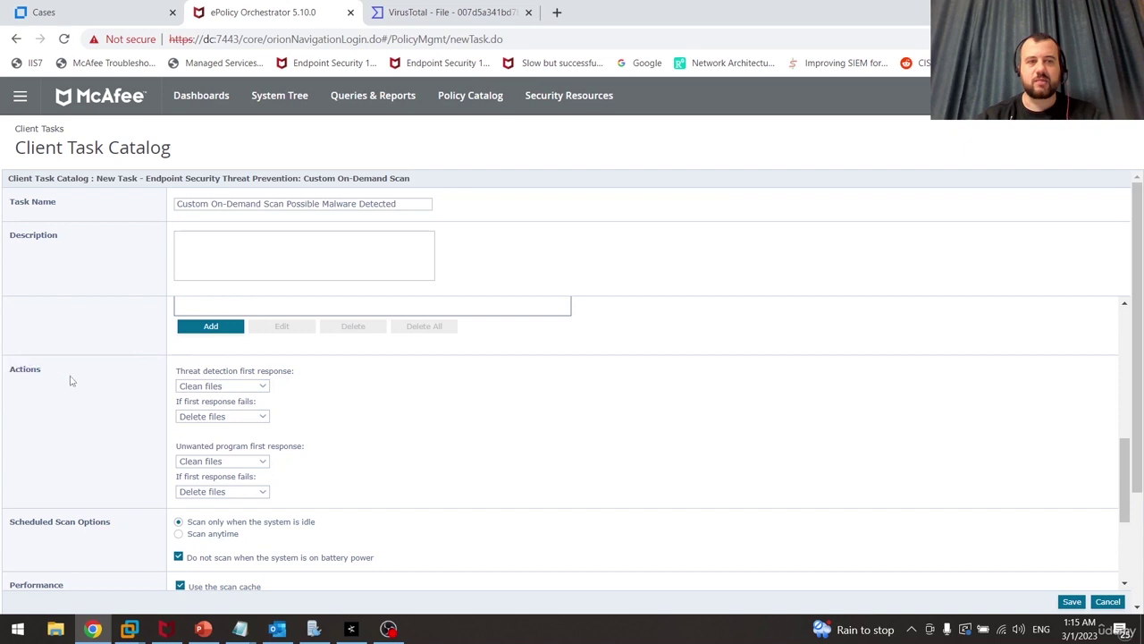
pyautogui.click(253, 390)
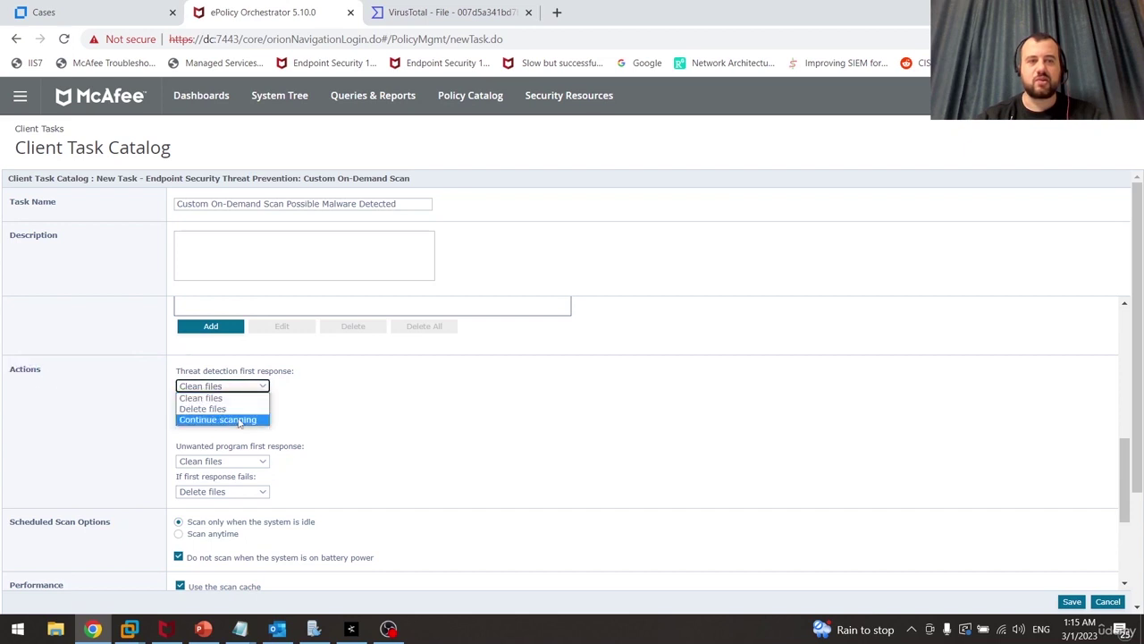
pyautogui.click(99, 391)
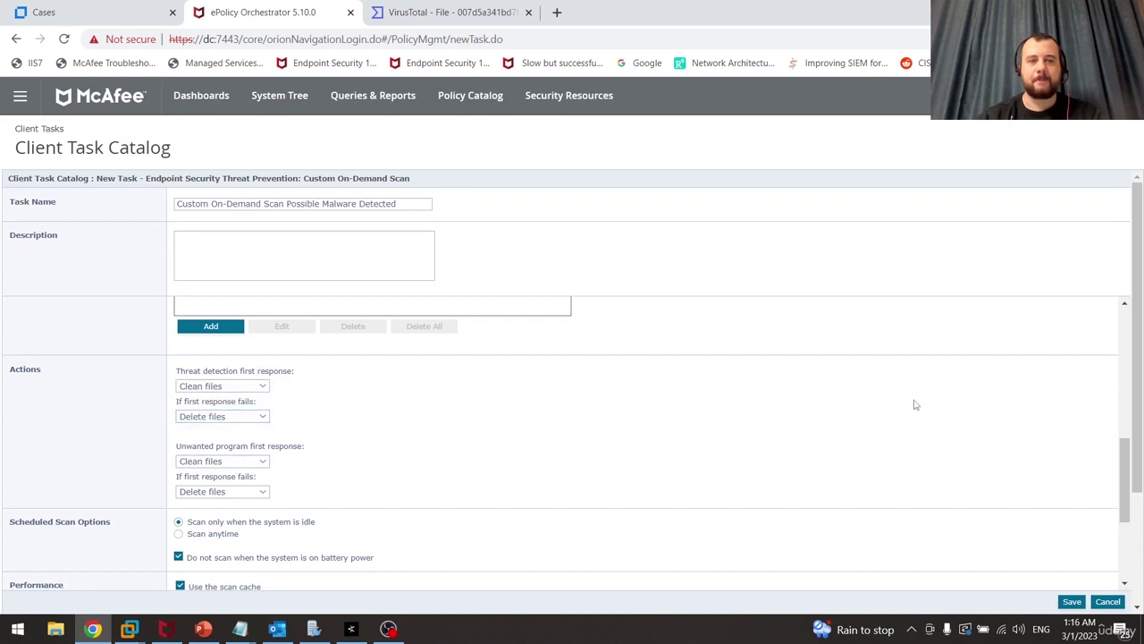
pyautogui.moveTo(1131, 442); pyautogui.dragTo(1128, 472)
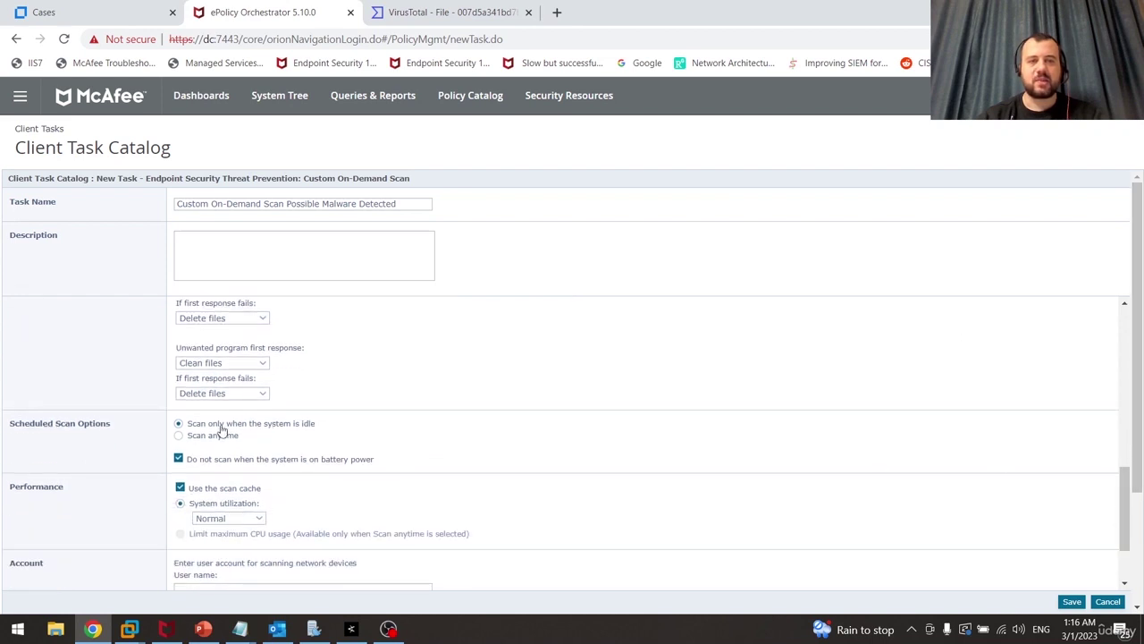
pyautogui.click(191, 437)
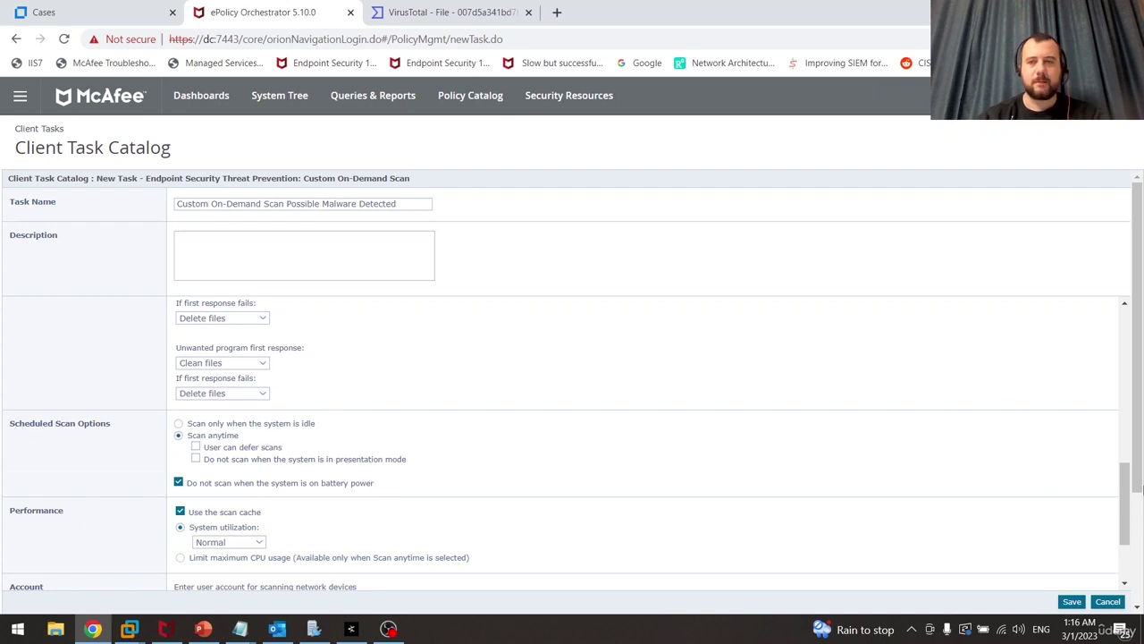
pyautogui.moveTo(1124, 474); pyautogui.dragTo(1117, 524)
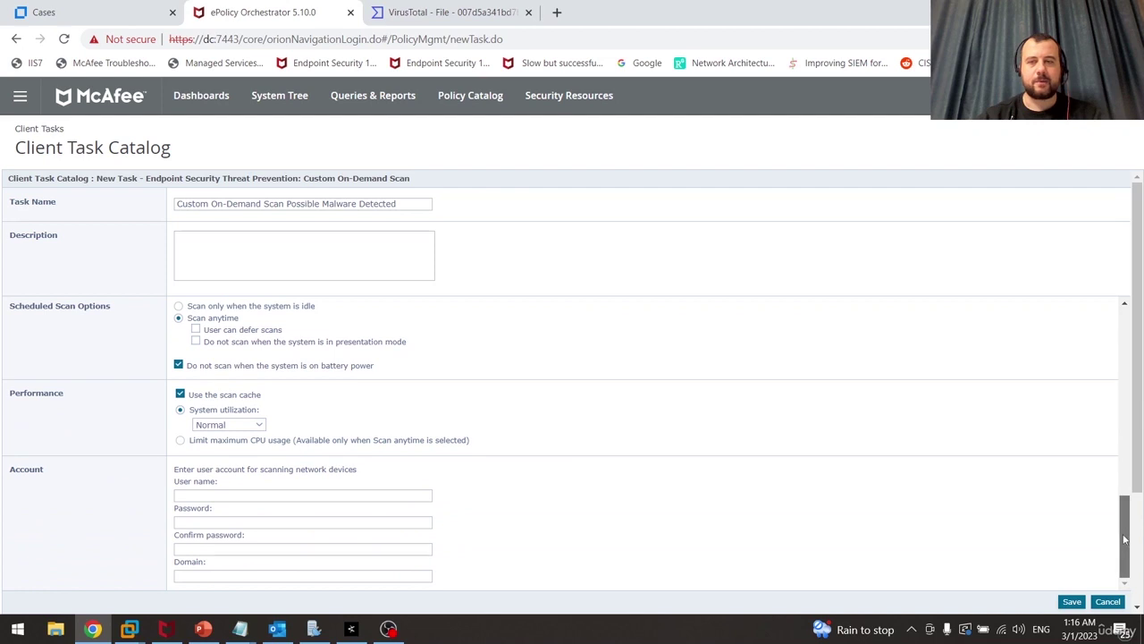
pyautogui.moveTo(1117, 524); pyautogui.dragTo(1126, 315)
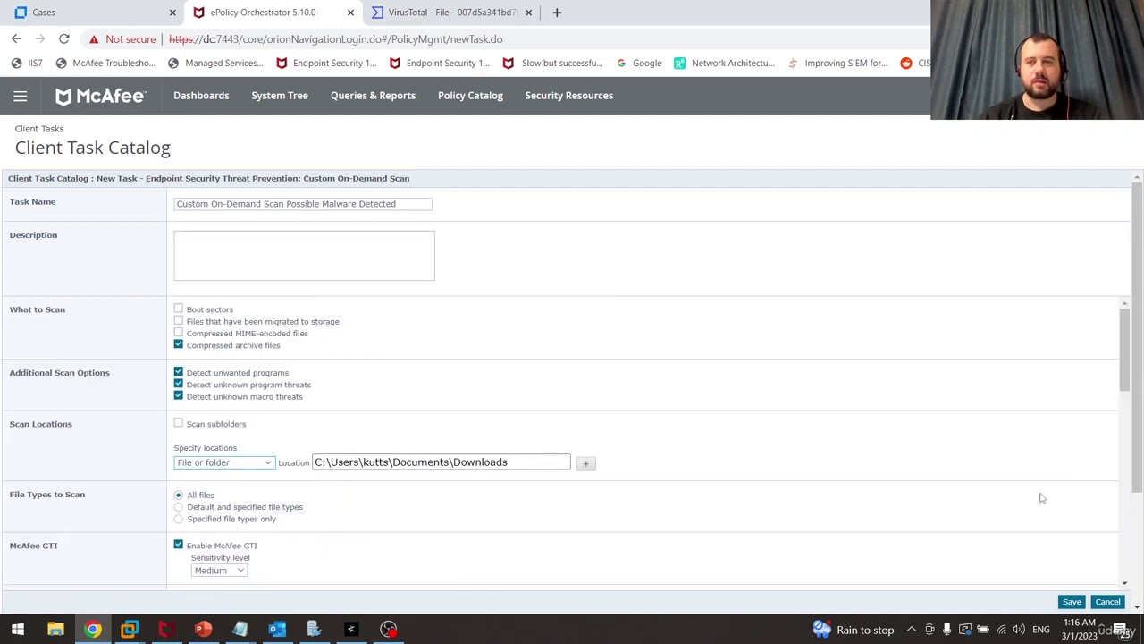
pyautogui.click(1069, 602)
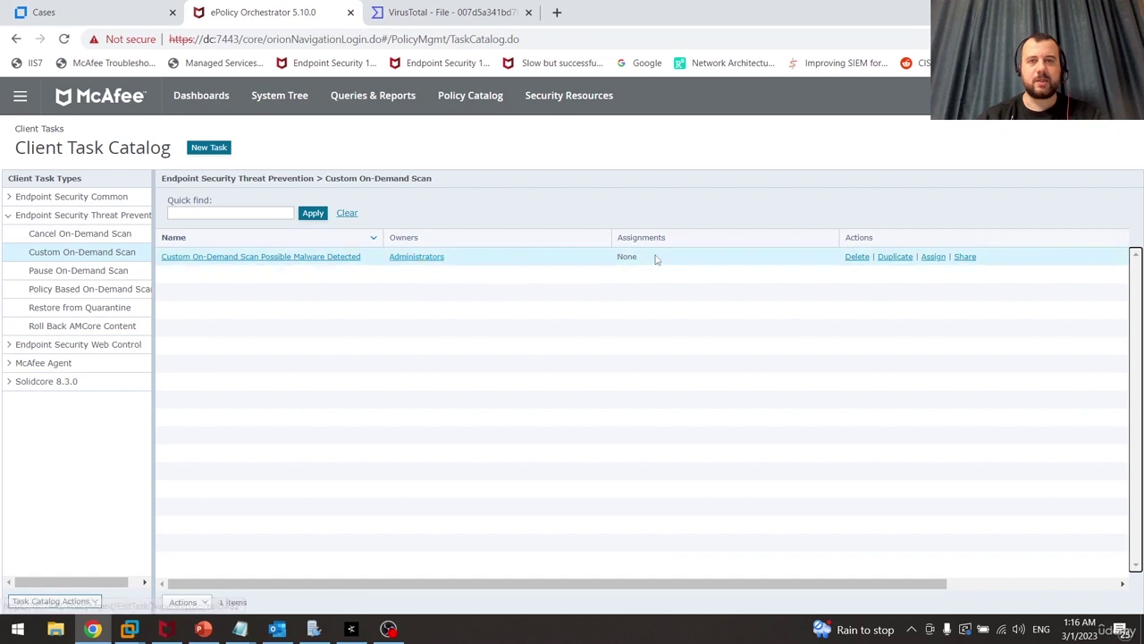
# Check the unassigned scan task row, then bring up the site navigation menu
pyautogui.moveTo(637, 259); pyautogui.dragTo(620, 260)
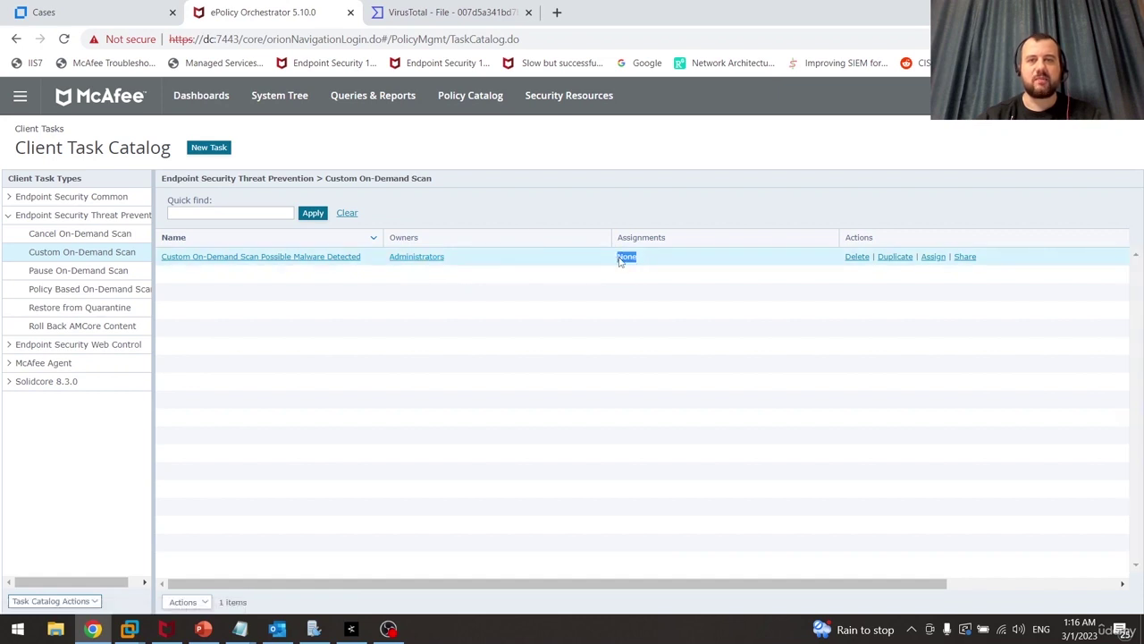
pyautogui.click(643, 319)
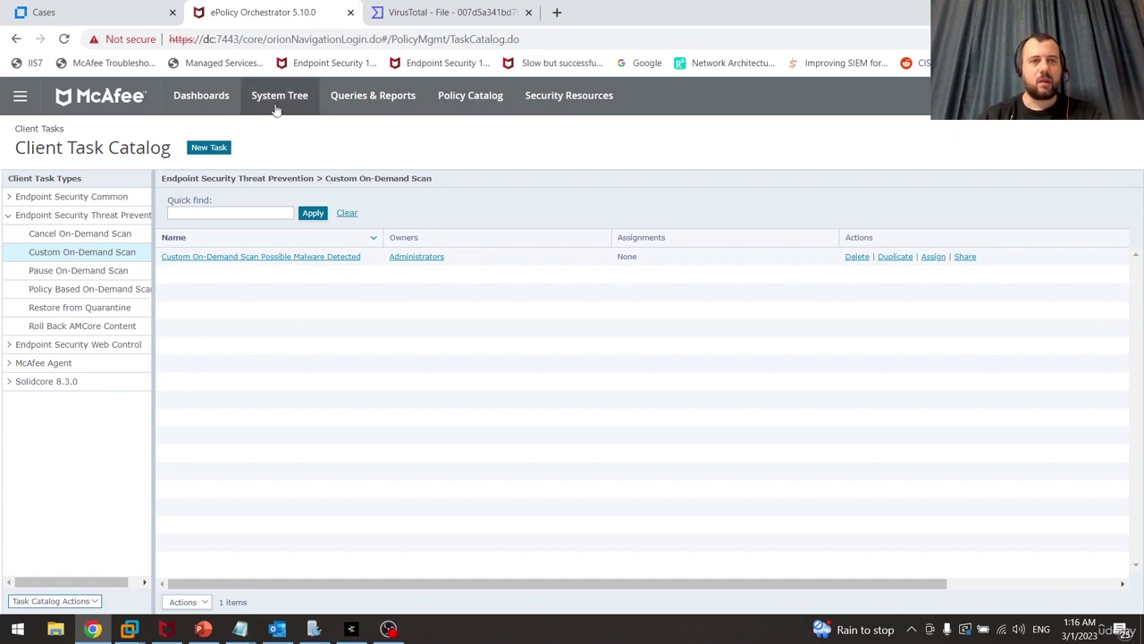
pyautogui.click(20, 96)
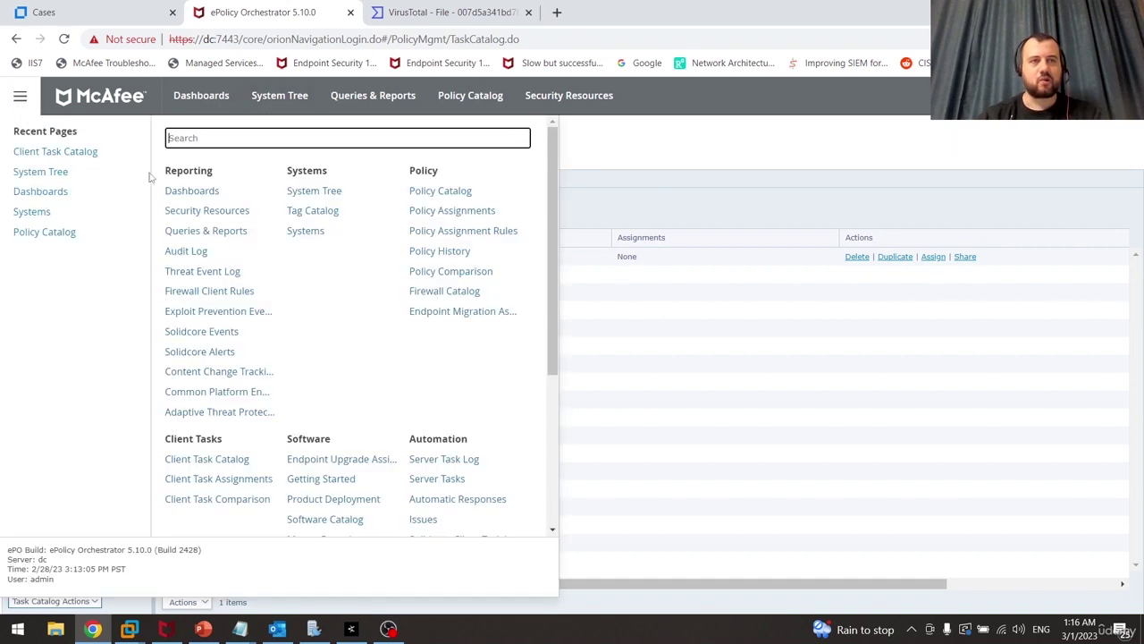
# In System Tree's Lost and Found, view system AVM's details and its installed Products
pyautogui.click(308, 190)
pyautogui.click(92, 216)
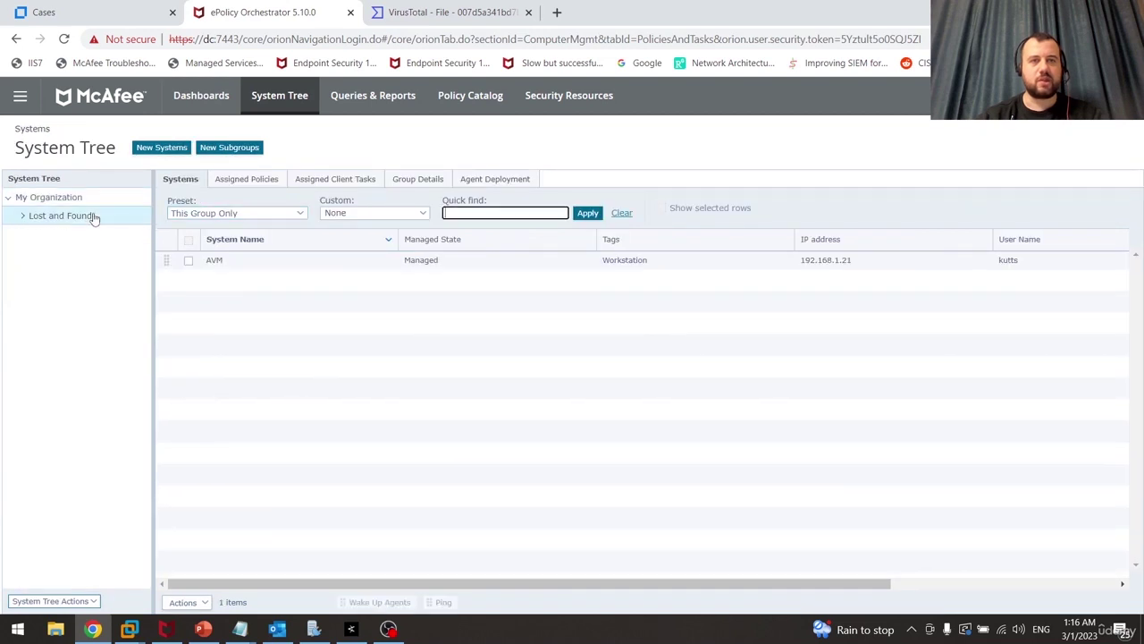
pyautogui.click(222, 262)
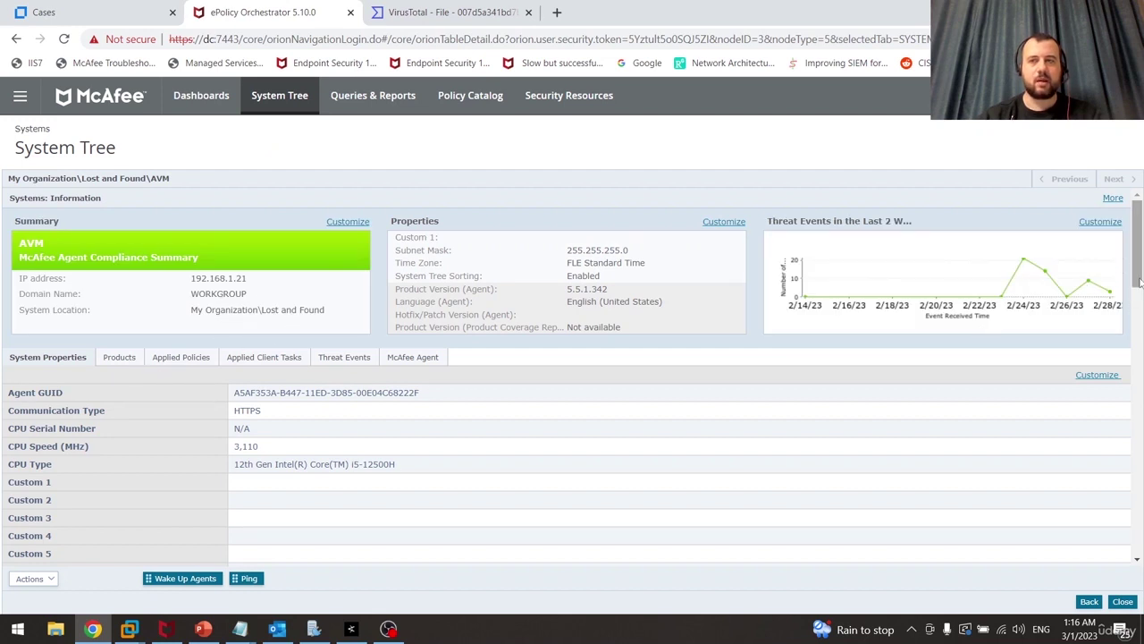
pyautogui.moveTo(1140, 277); pyautogui.dragTo(1128, 364)
pyautogui.scroll(-4, 1115, 488)
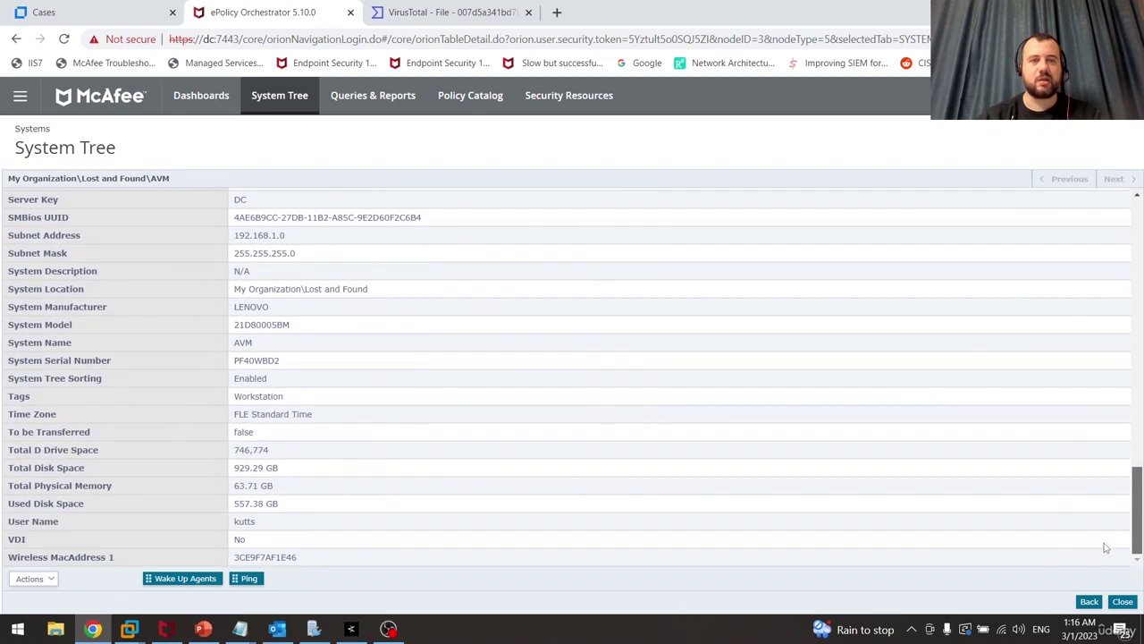
pyautogui.scroll(10, 1101, 554)
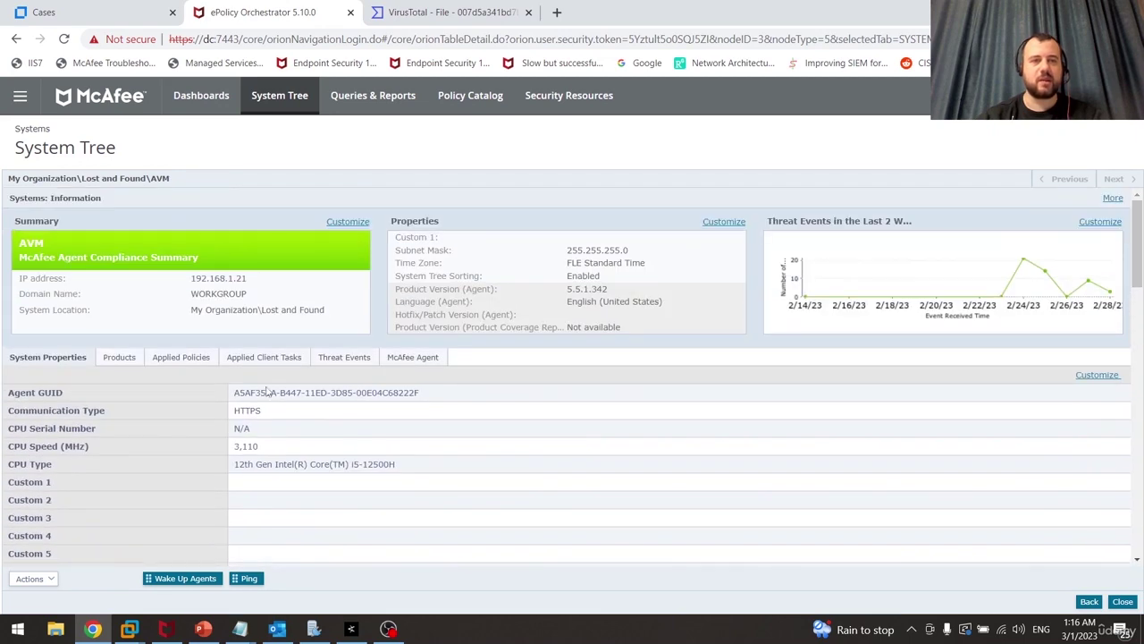
pyautogui.click(134, 362)
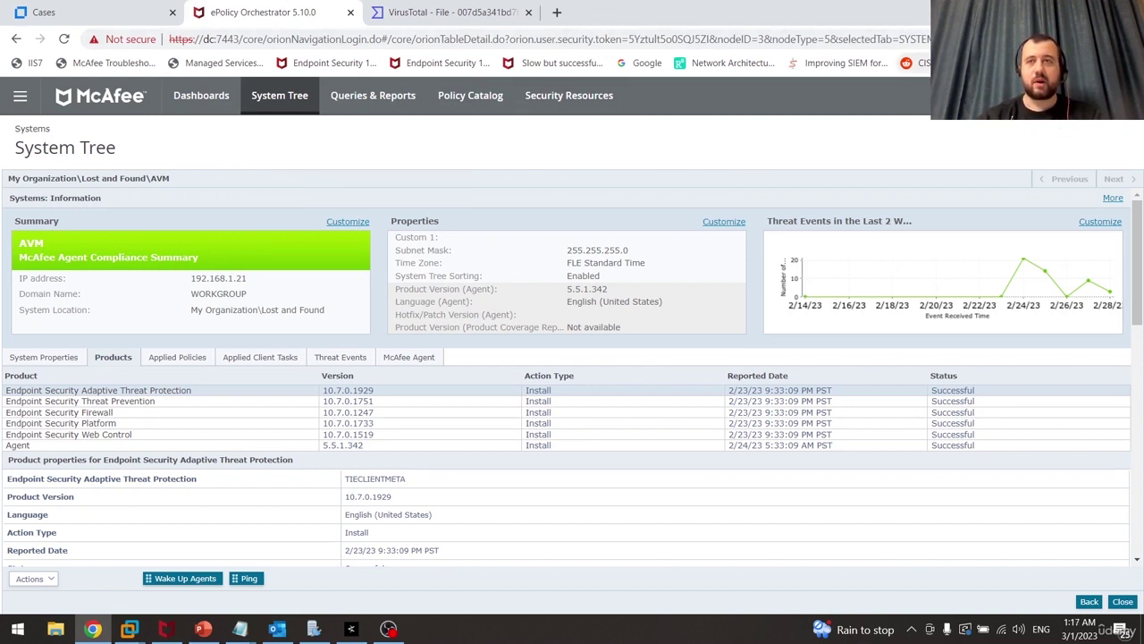
# Switch to ArcSight Console and create a new rule in the admin's Rules group
pyautogui.press('super+d')
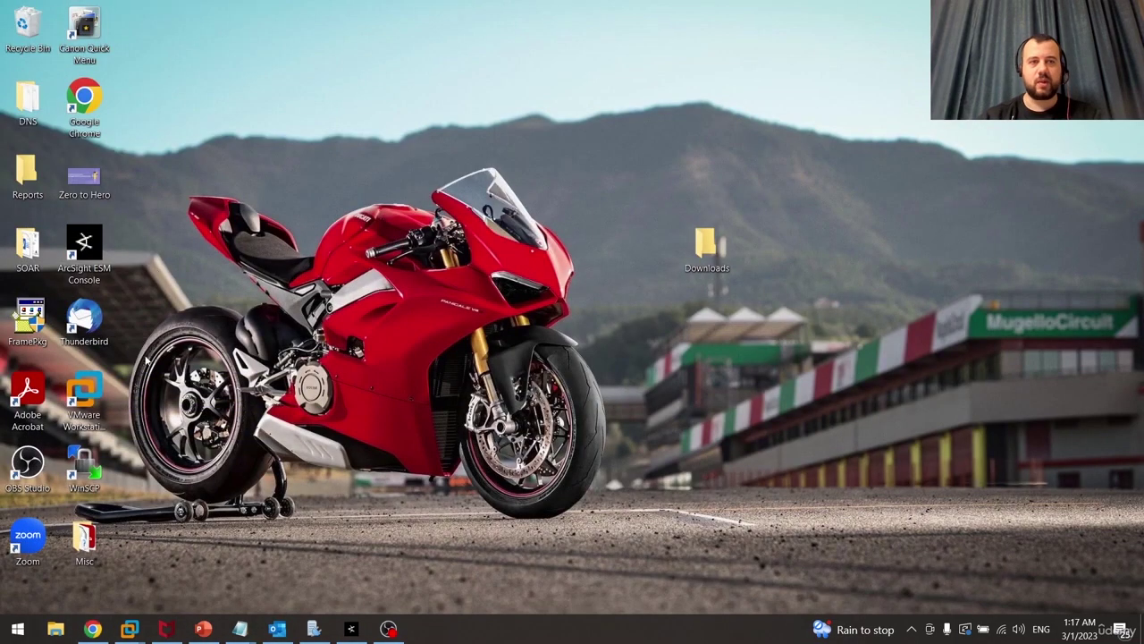
pyautogui.click(351, 629)
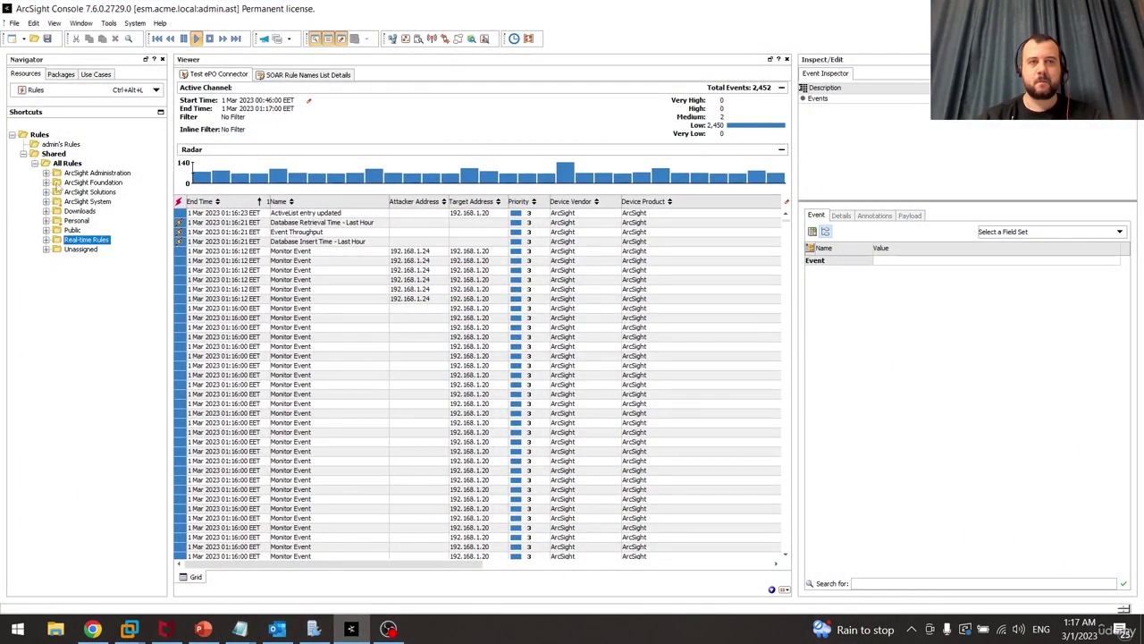
pyautogui.click(55, 144)
pyautogui.rightClick(57, 144)
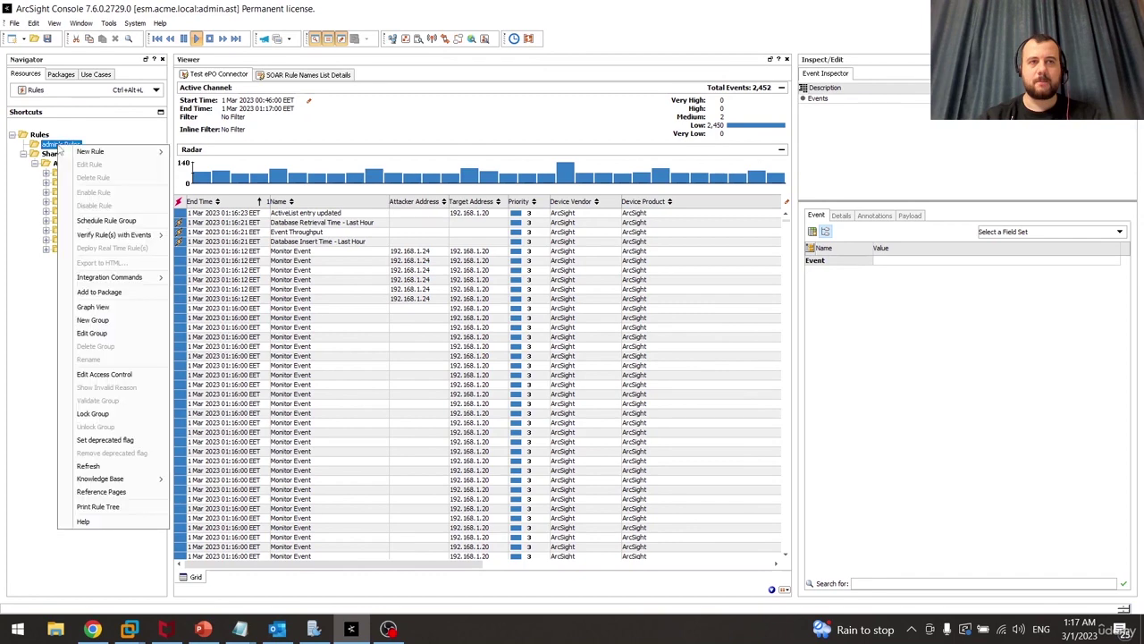
pyautogui.moveTo(100, 156)
pyautogui.click(224, 155)
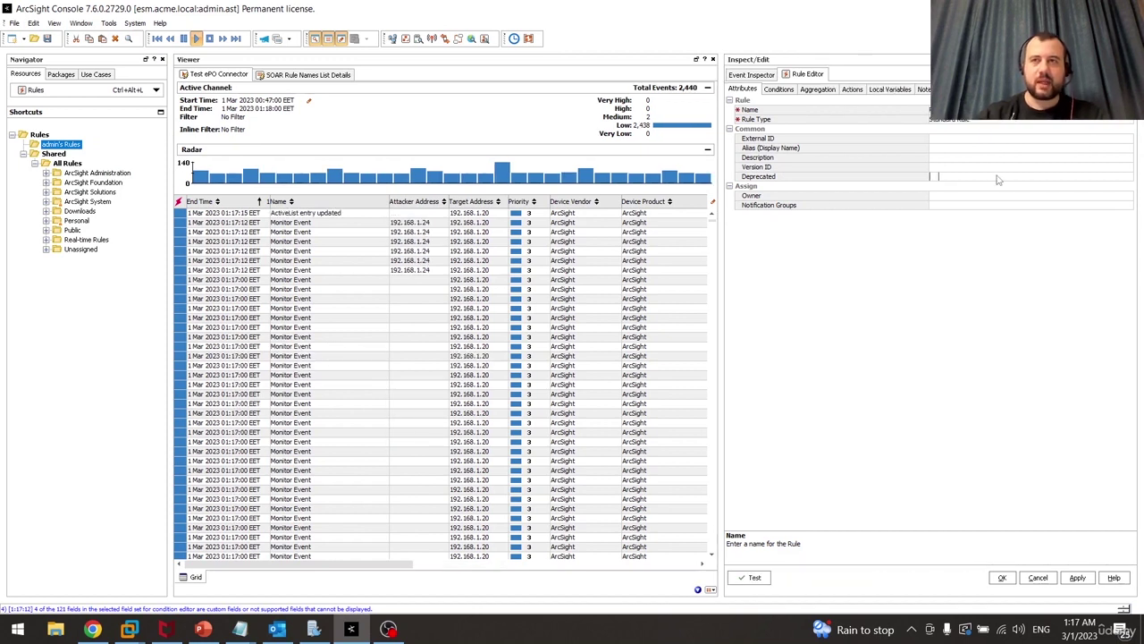
# Add an event1 condition Device Vendor = McAfee and group it under an AND operator
pyautogui.click(780, 89)
pyautogui.rightClick(757, 140)
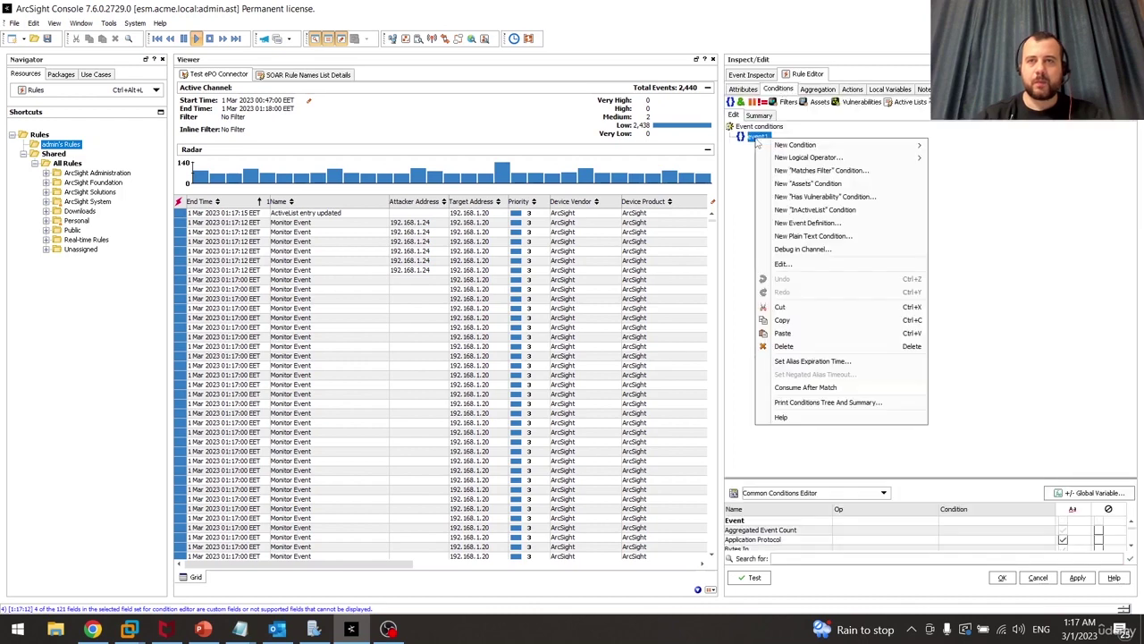
pyautogui.moveTo(818, 145)
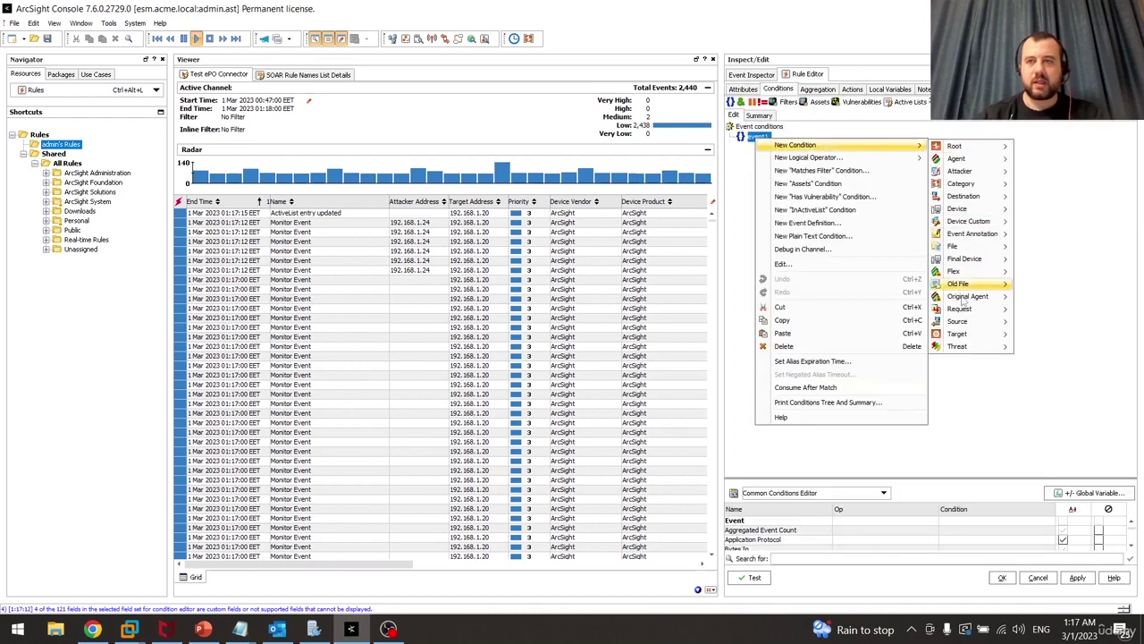
pyautogui.moveTo(965, 349)
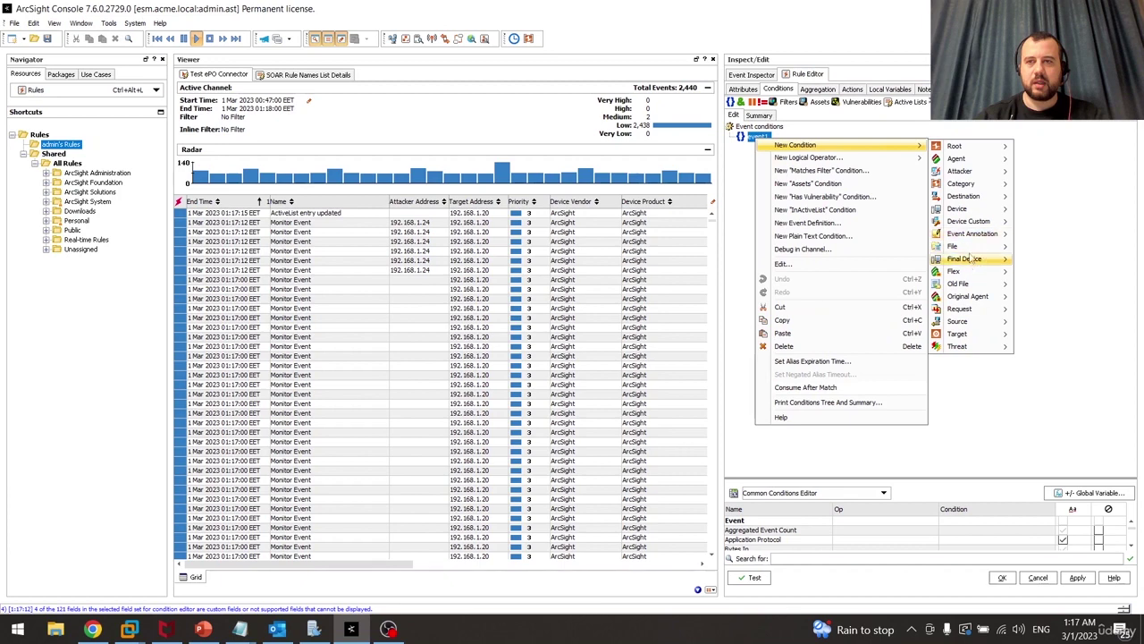
pyautogui.moveTo(985, 203)
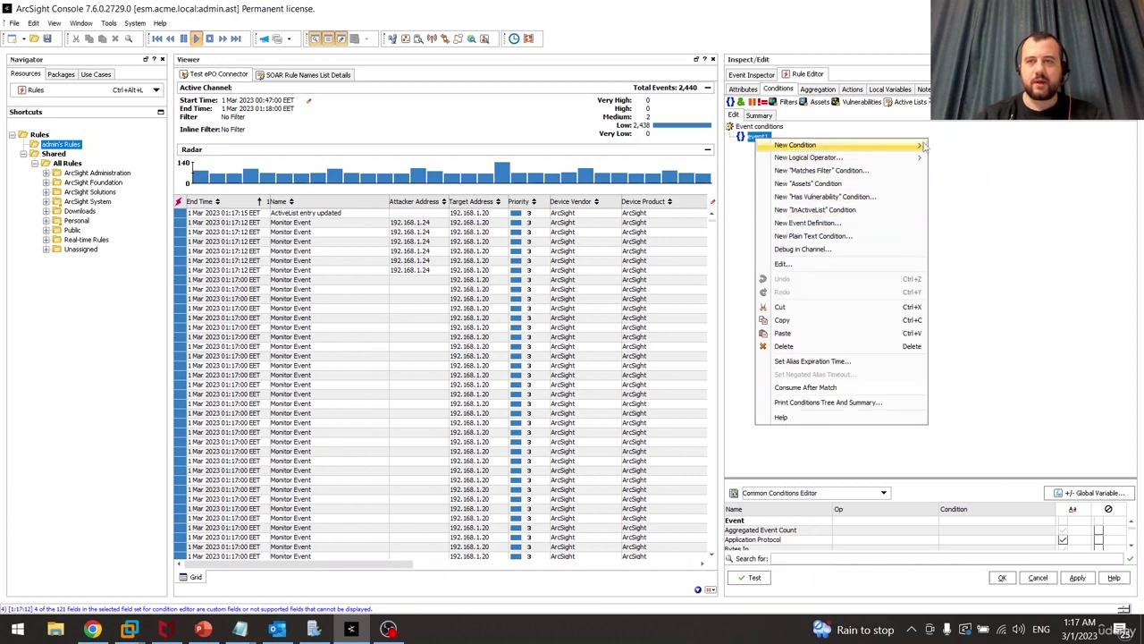
pyautogui.moveTo(903, 145)
pyautogui.moveTo(953, 213)
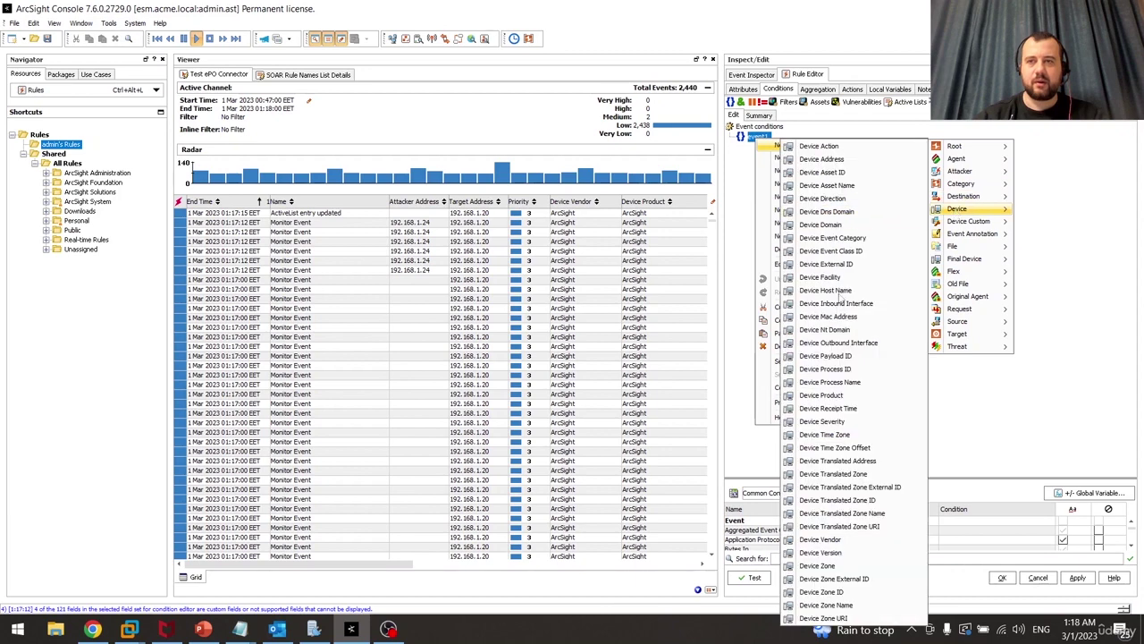
pyautogui.click(847, 540)
pyautogui.write('Mc')
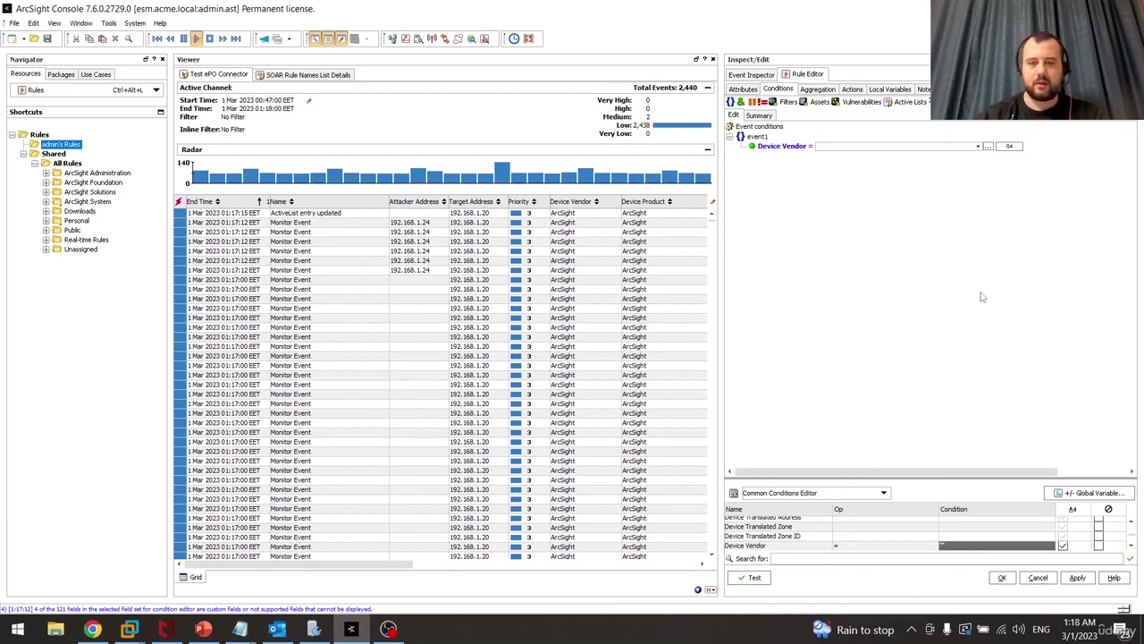
pyautogui.write('Afee')
pyautogui.press('Return')
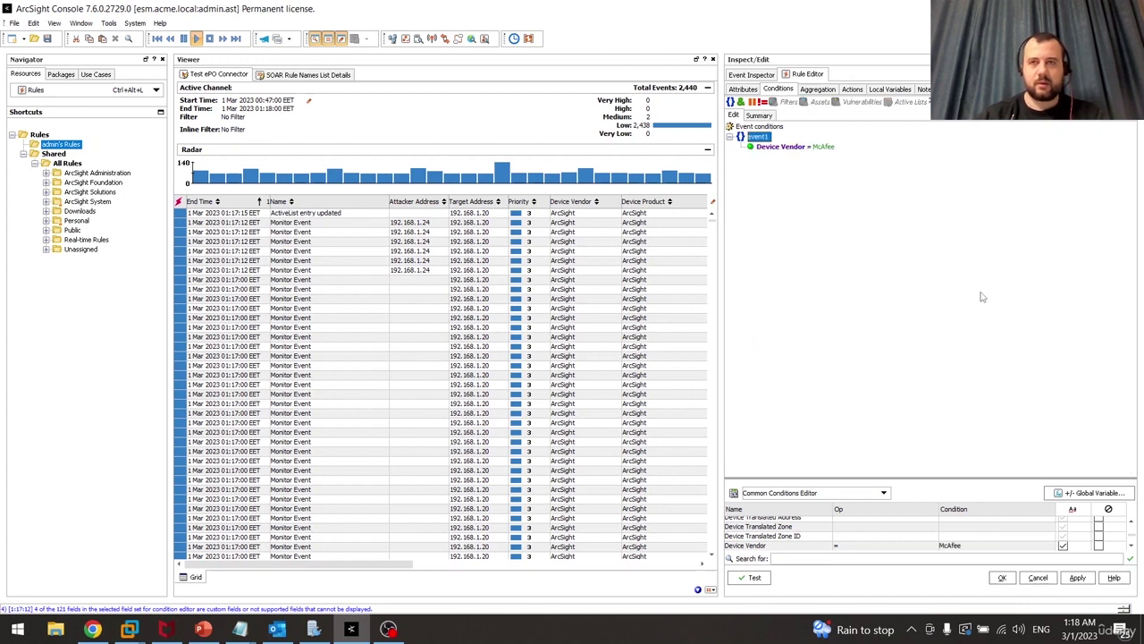
pyautogui.click(741, 103)
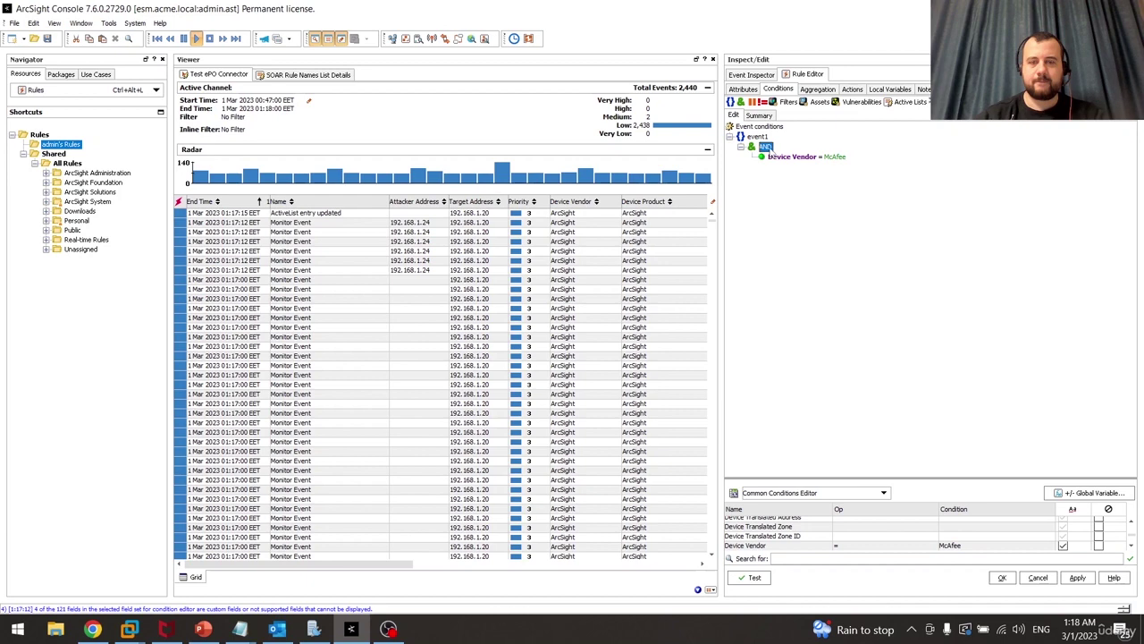
# Add a Category Device Group = /IDS/Host/Antivirus condition under the AND group
pyautogui.rightClick(767, 148)
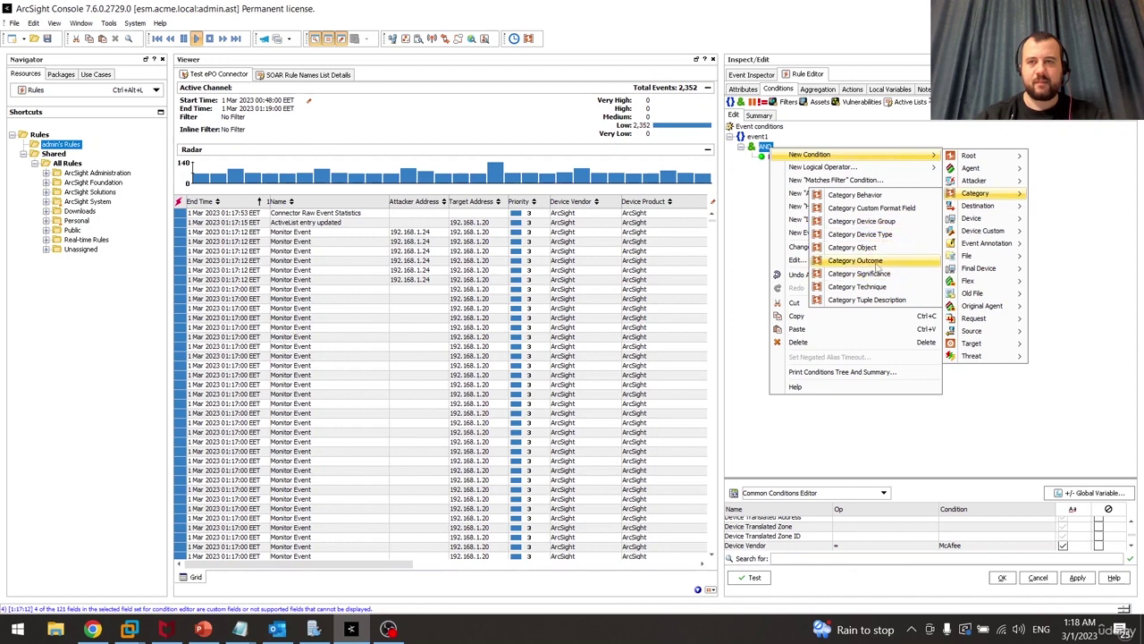
pyautogui.click(894, 221)
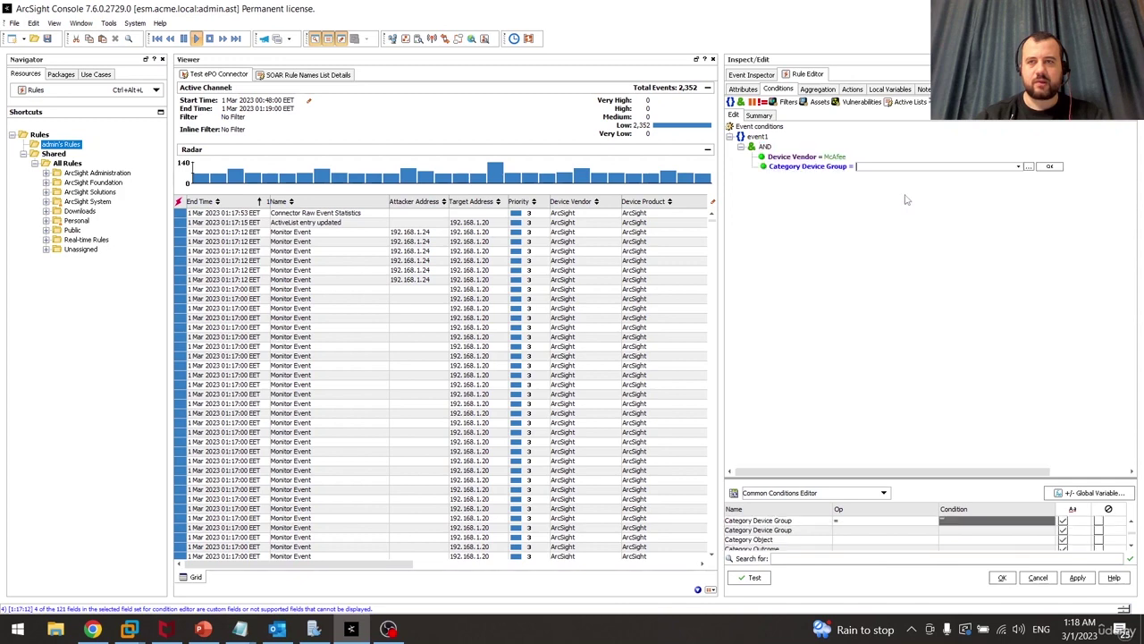
pyautogui.click(1019, 167)
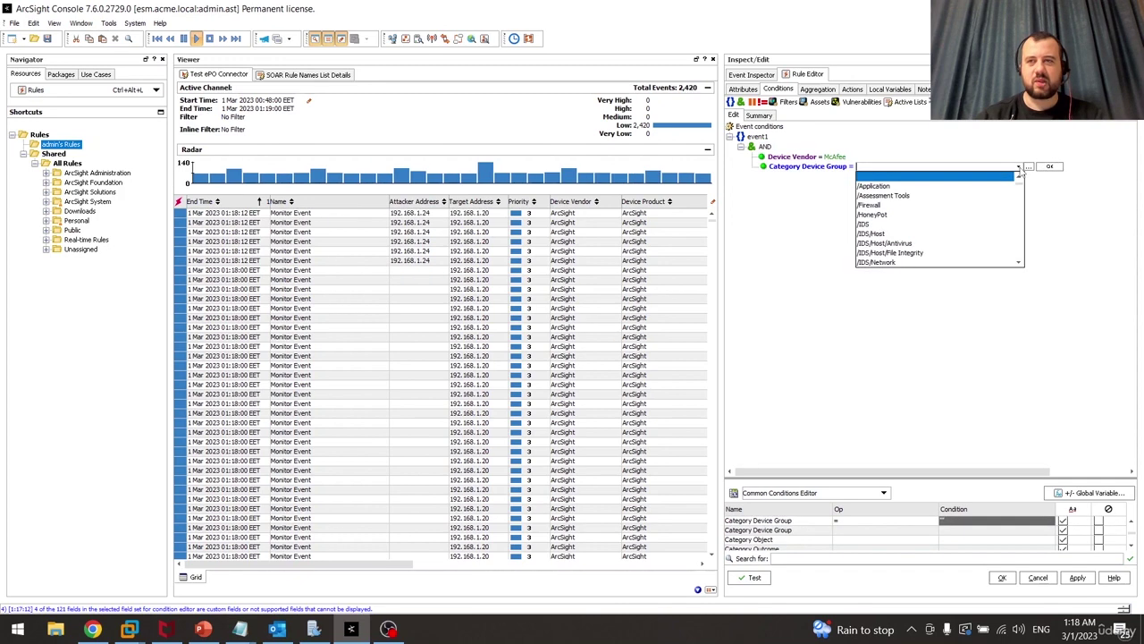
pyautogui.click(939, 243)
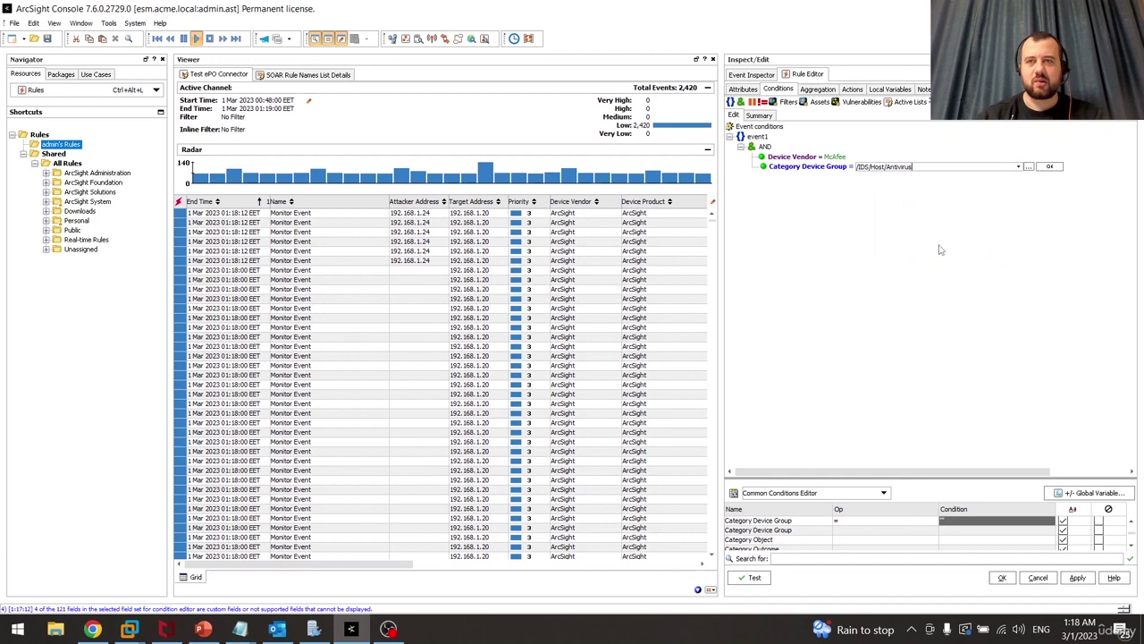
pyautogui.click(1052, 167)
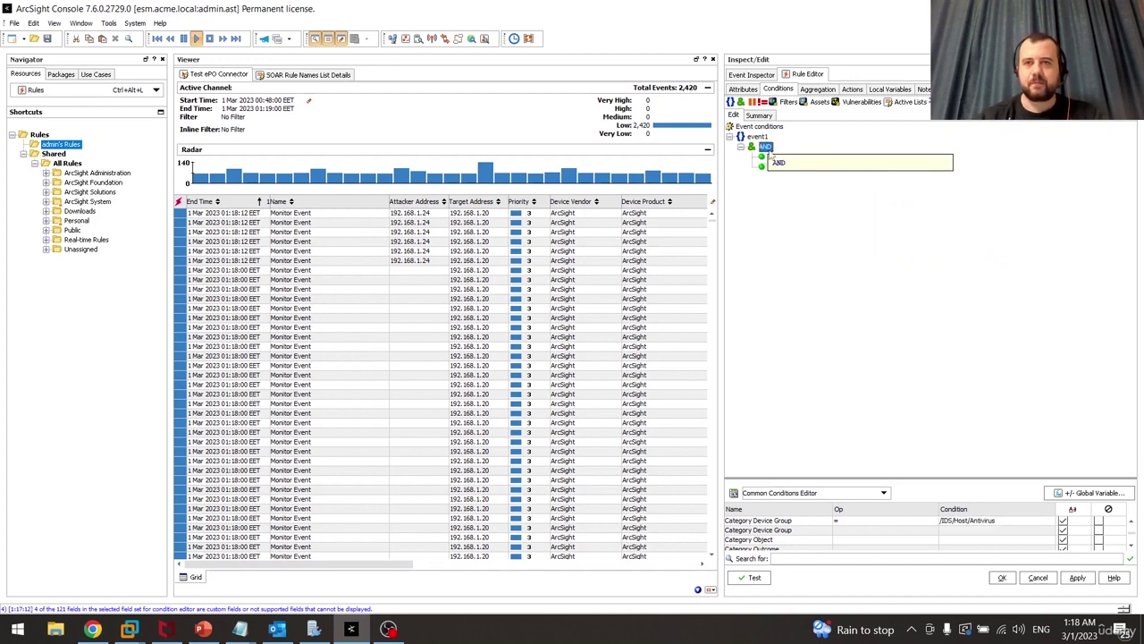
# Add a File Hash Is NOT NULL condition under the AND group
pyautogui.rightClick(766, 148)
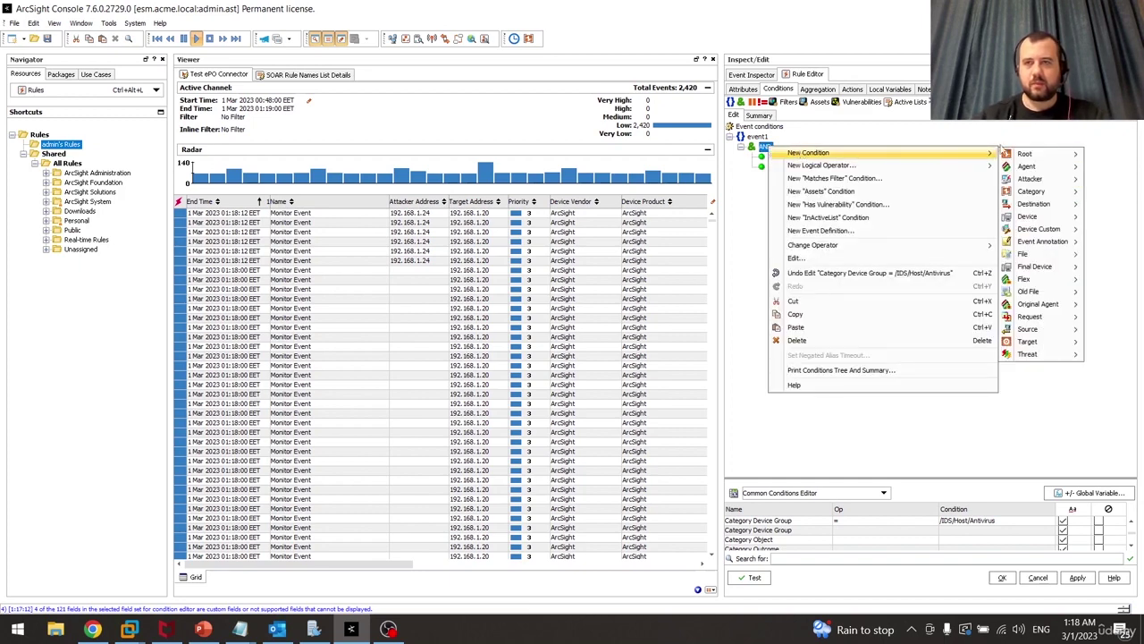
pyautogui.moveTo(1025, 153)
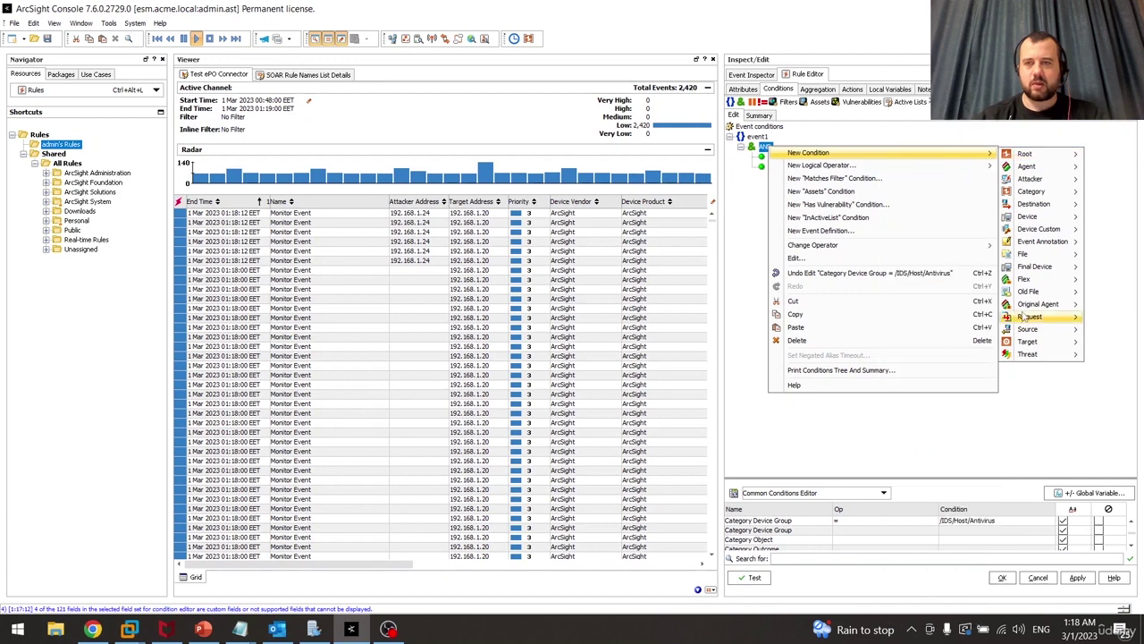
pyautogui.moveTo(1023, 255)
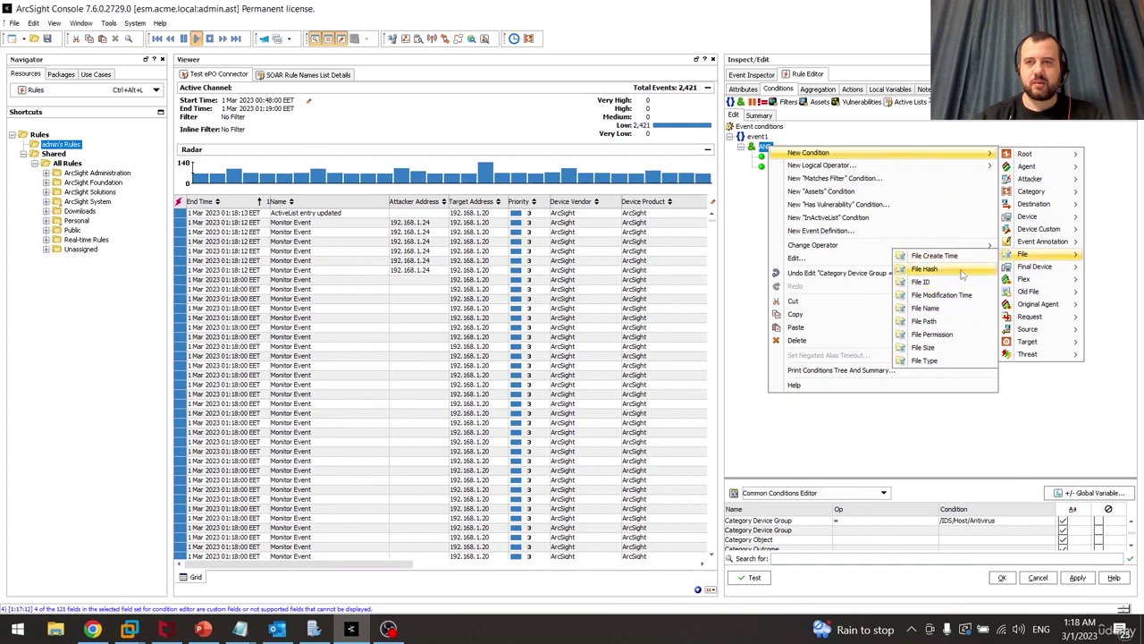
pyautogui.click(951, 274)
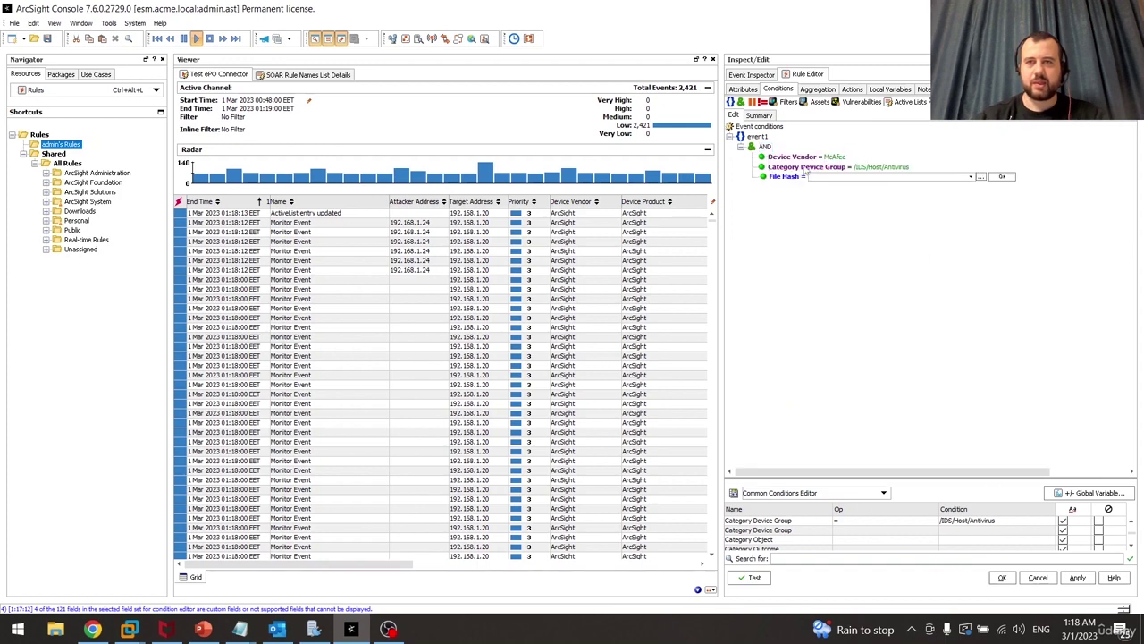
pyautogui.click(806, 179)
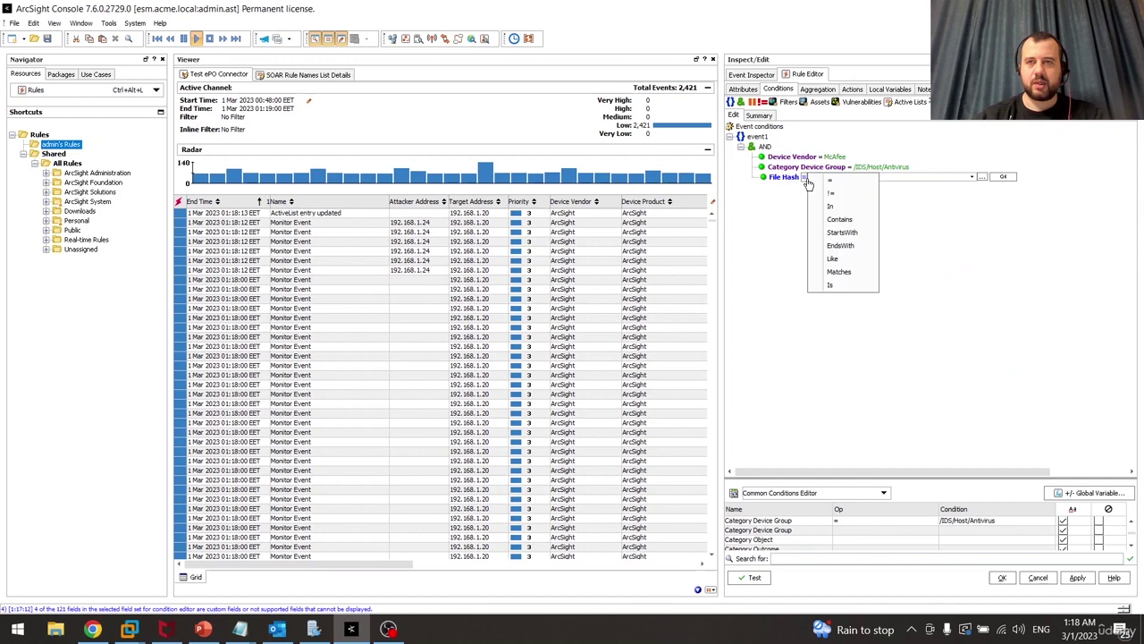
pyautogui.click(829, 285)
pyautogui.write('NOT NU')
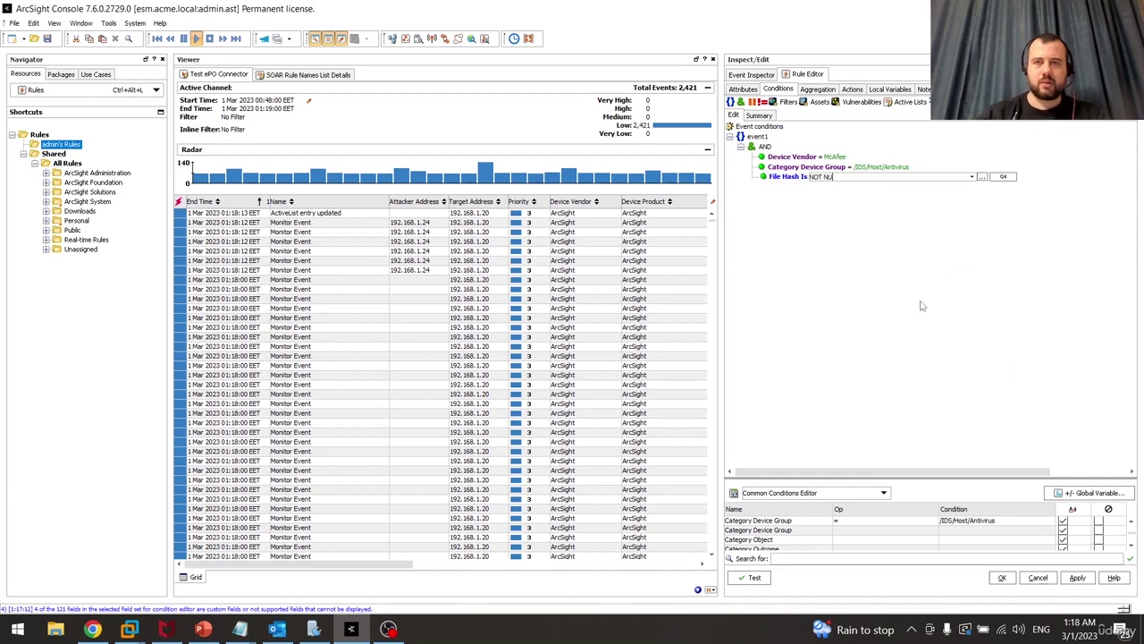
pyautogui.write('LL')
pyautogui.press('Return')
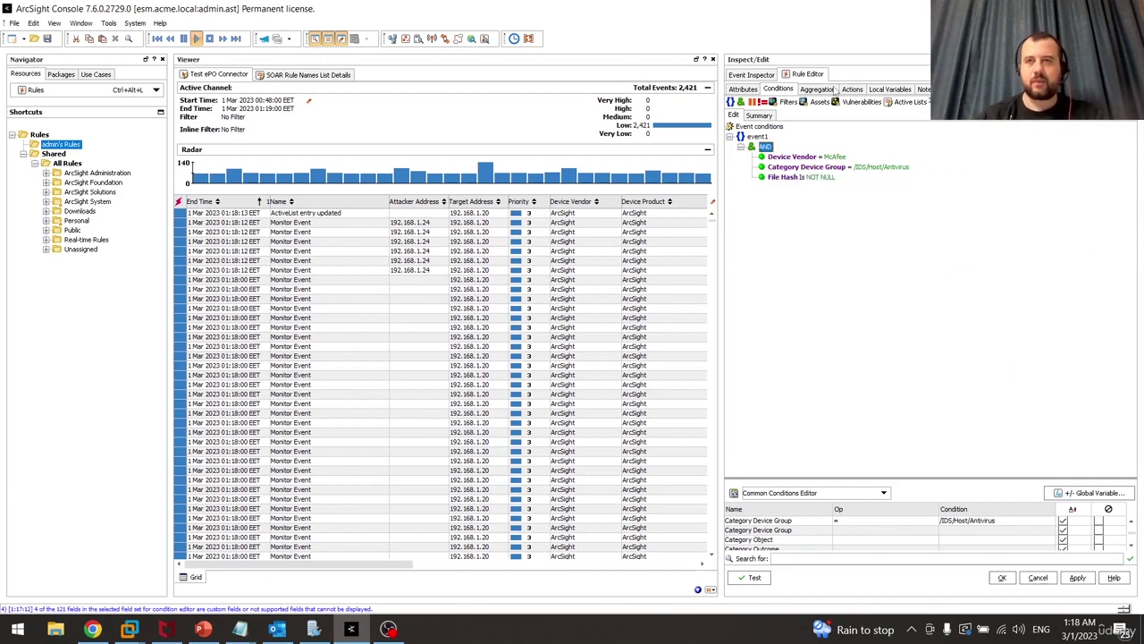
pyautogui.click(834, 91)
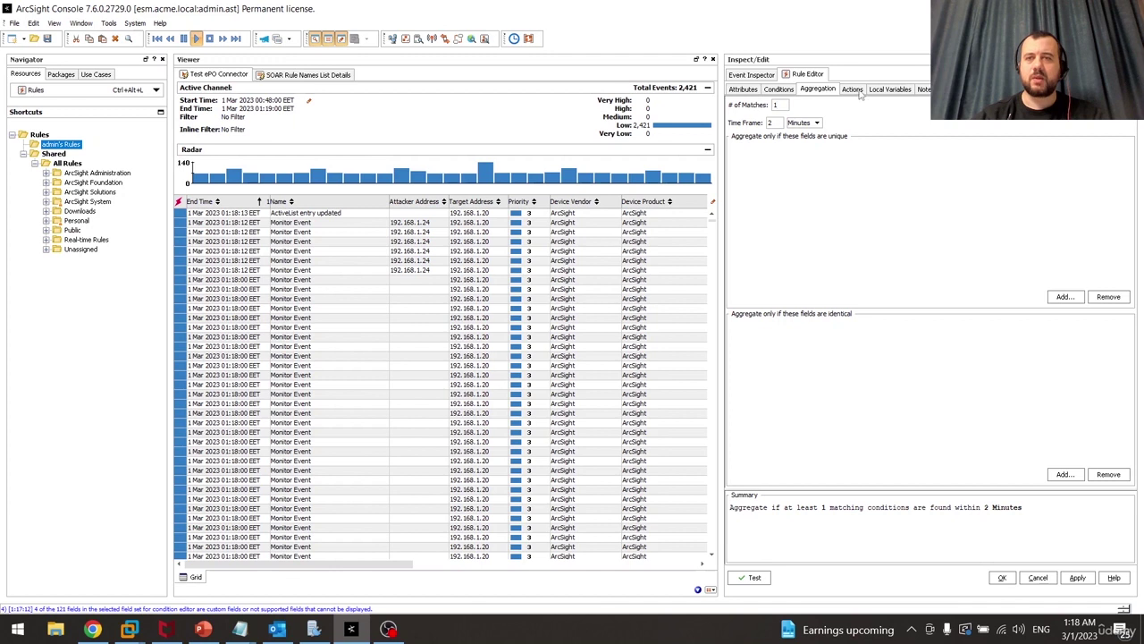
# On the Actions tab, activate the On Every Event trigger and deactivate On First Event
pyautogui.click(856, 91)
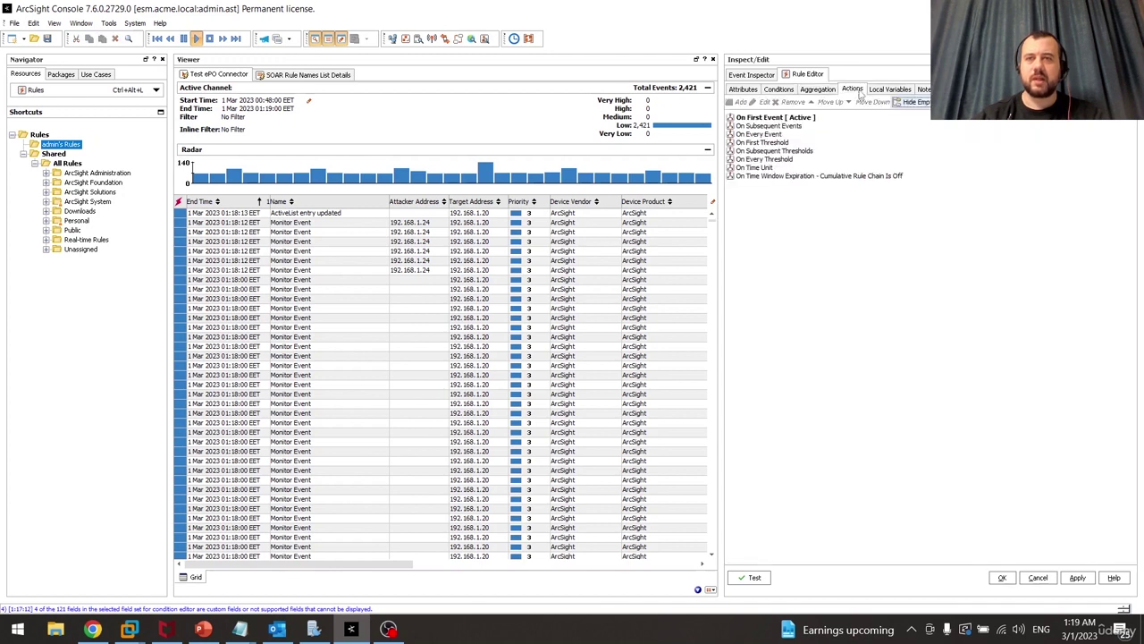
pyautogui.click(756, 136)
pyautogui.rightClick(758, 135)
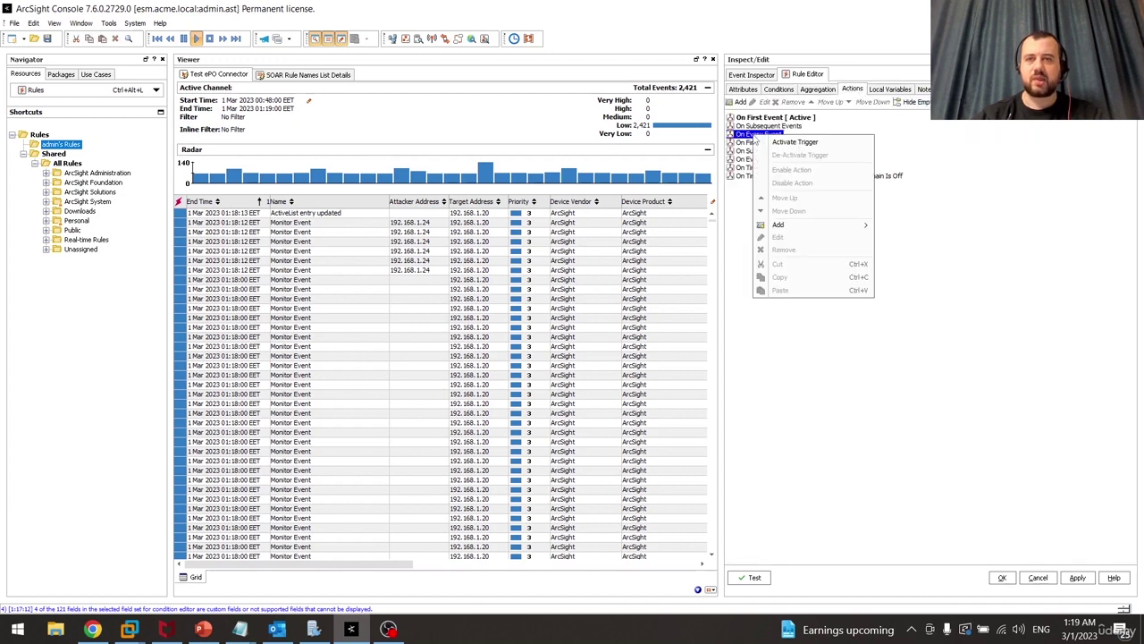
pyautogui.click(787, 141)
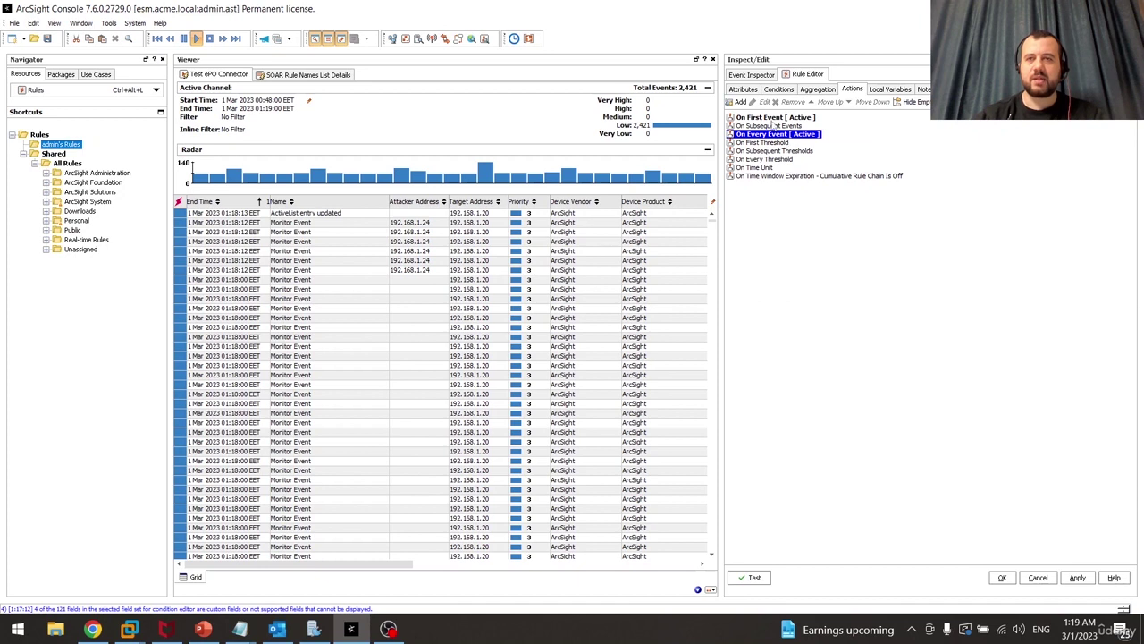
pyautogui.click(774, 119)
pyautogui.rightClick(774, 119)
pyautogui.moveTo(811, 211)
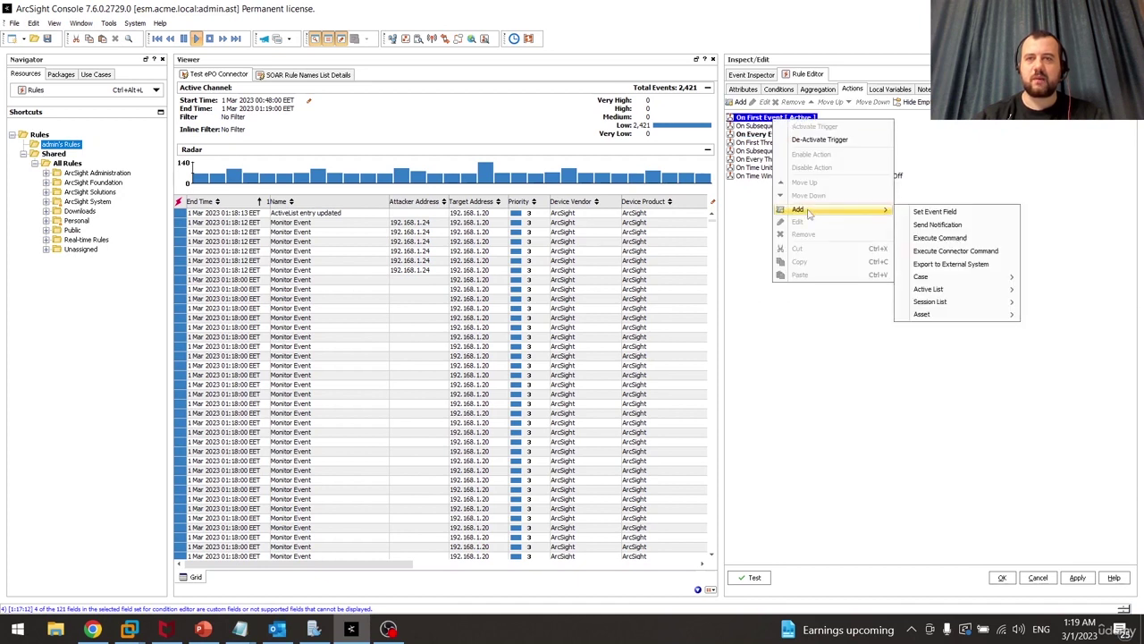
pyautogui.click(831, 140)
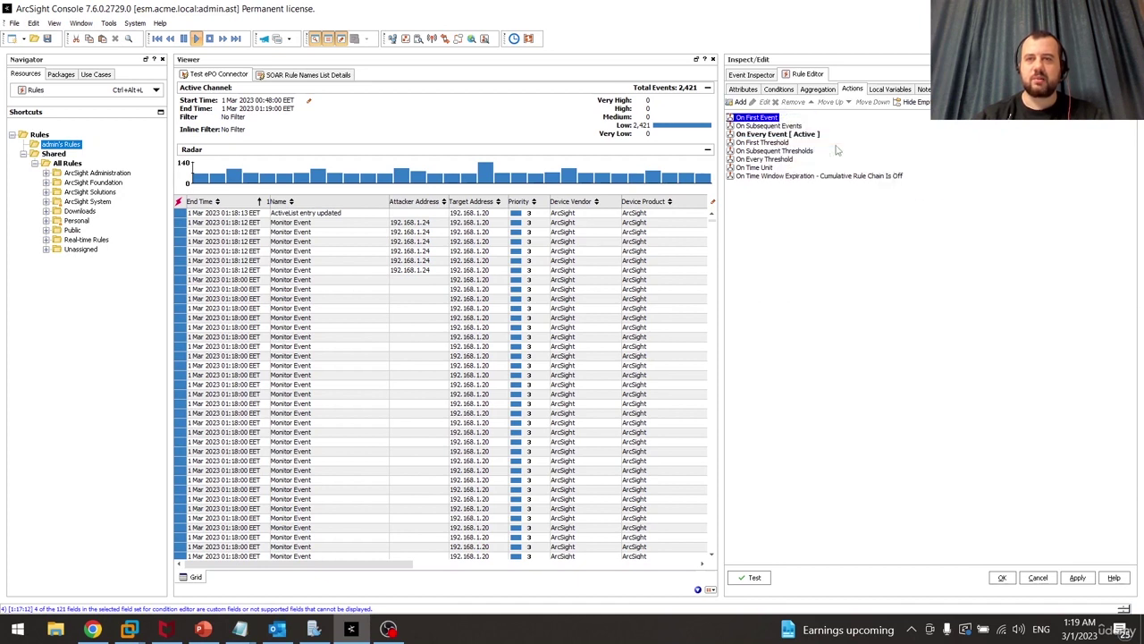
# Start a Set Event Field action on On Every Event, cancel it, and check the rule's Name attribute
pyautogui.click(787, 134)
pyautogui.rightClick(786, 134)
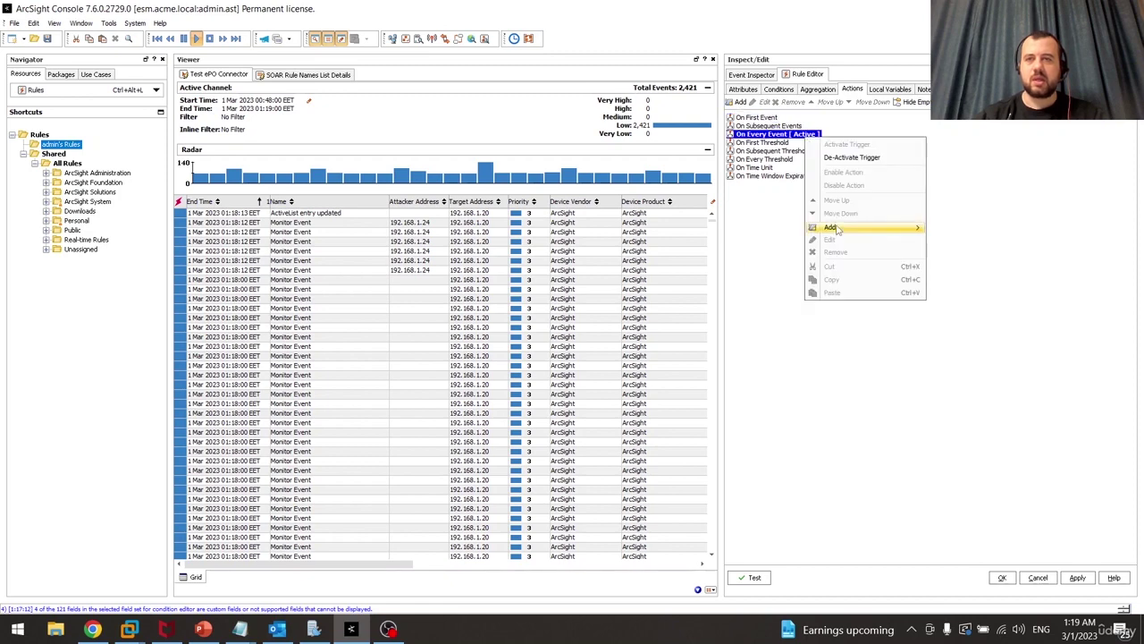
pyautogui.moveTo(841, 227)
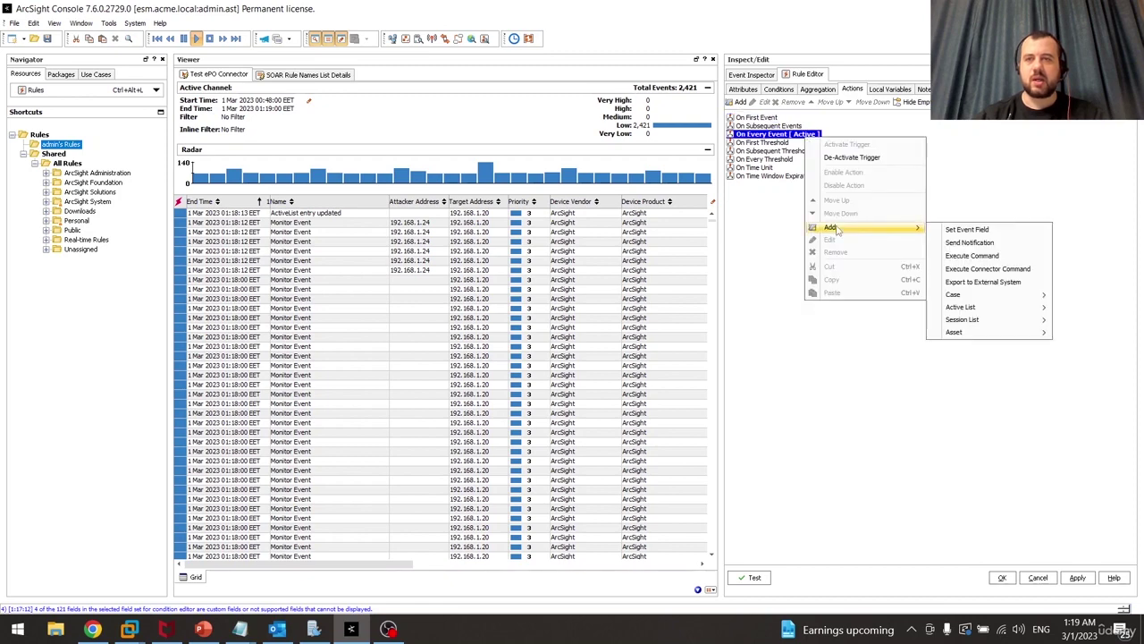
pyautogui.click(967, 229)
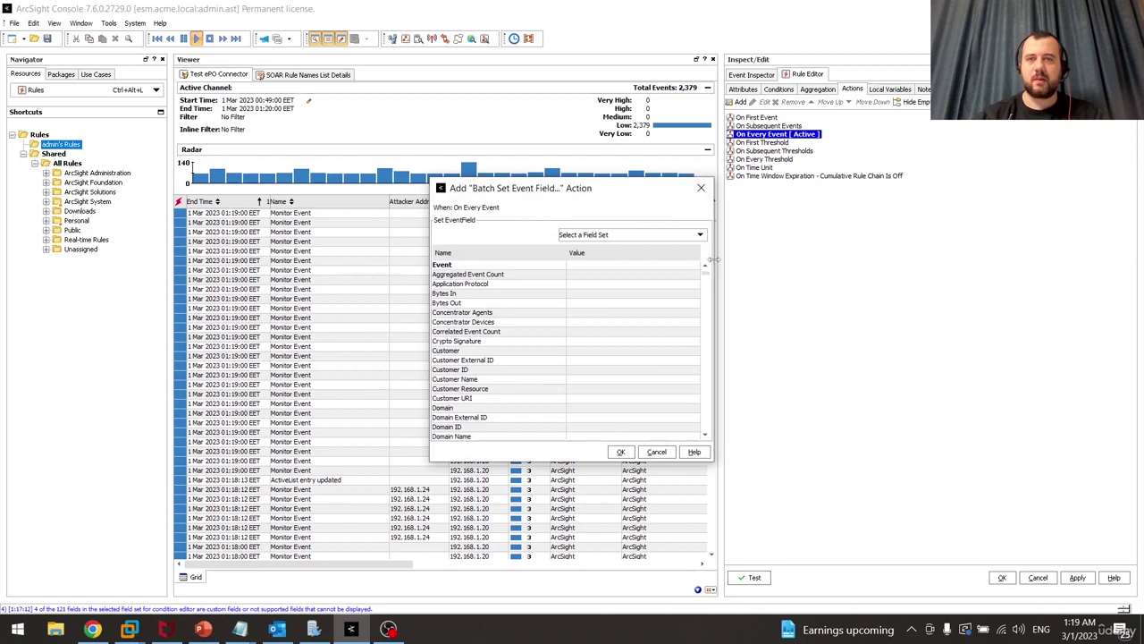
pyautogui.moveTo(715, 260); pyautogui.dragTo(887, 259)
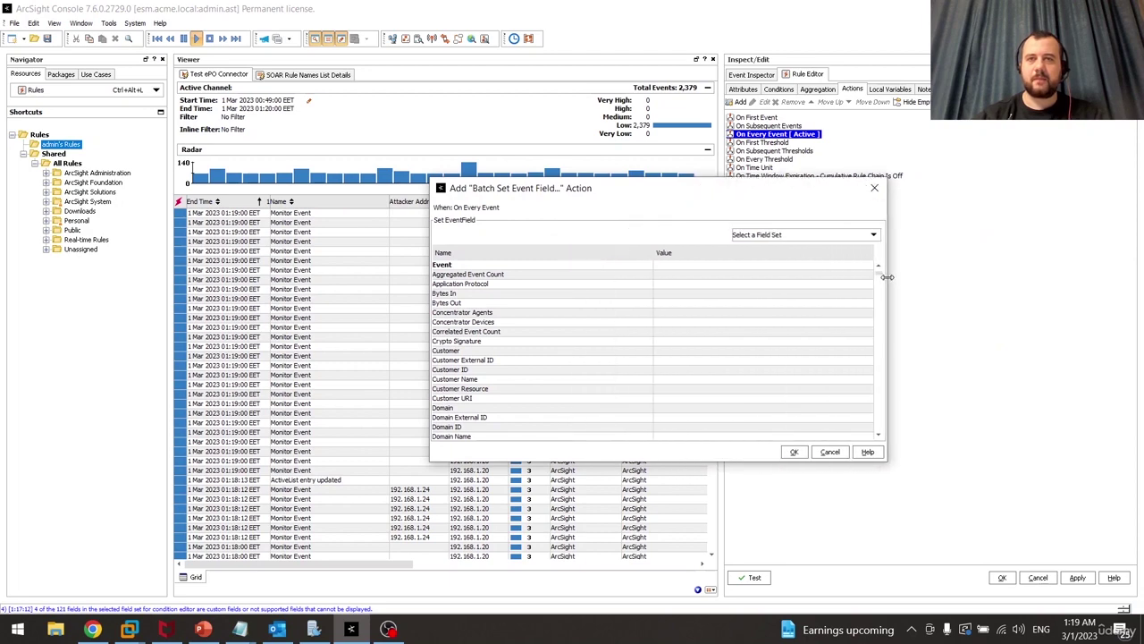
pyautogui.click(874, 191)
pyautogui.click(743, 90)
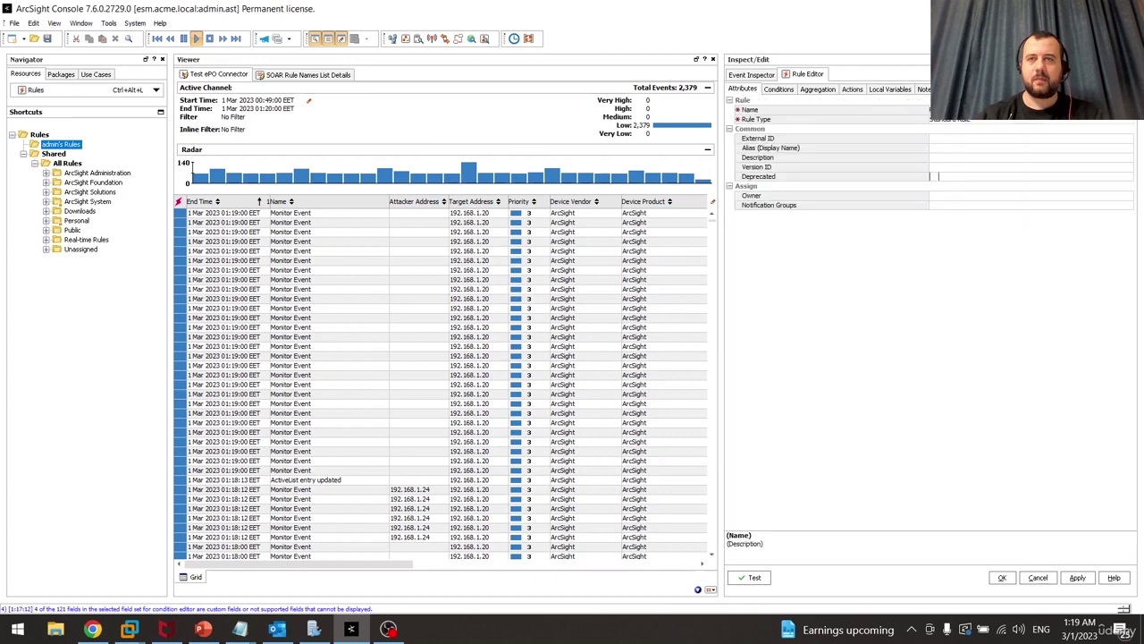
pyautogui.click(967, 110)
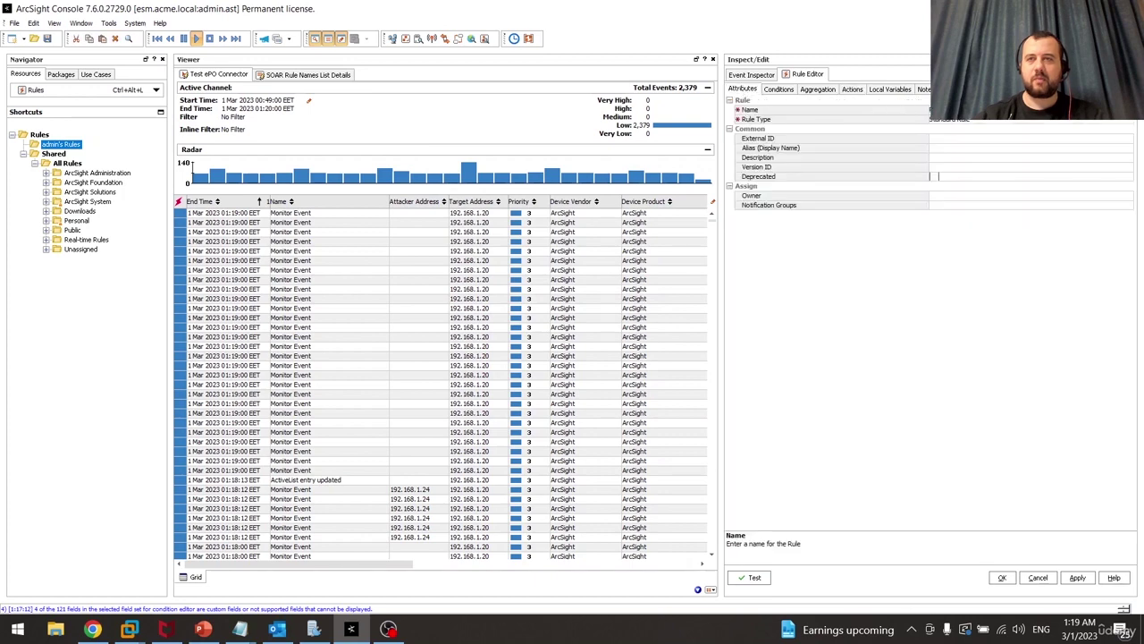
pyautogui.click(847, 89)
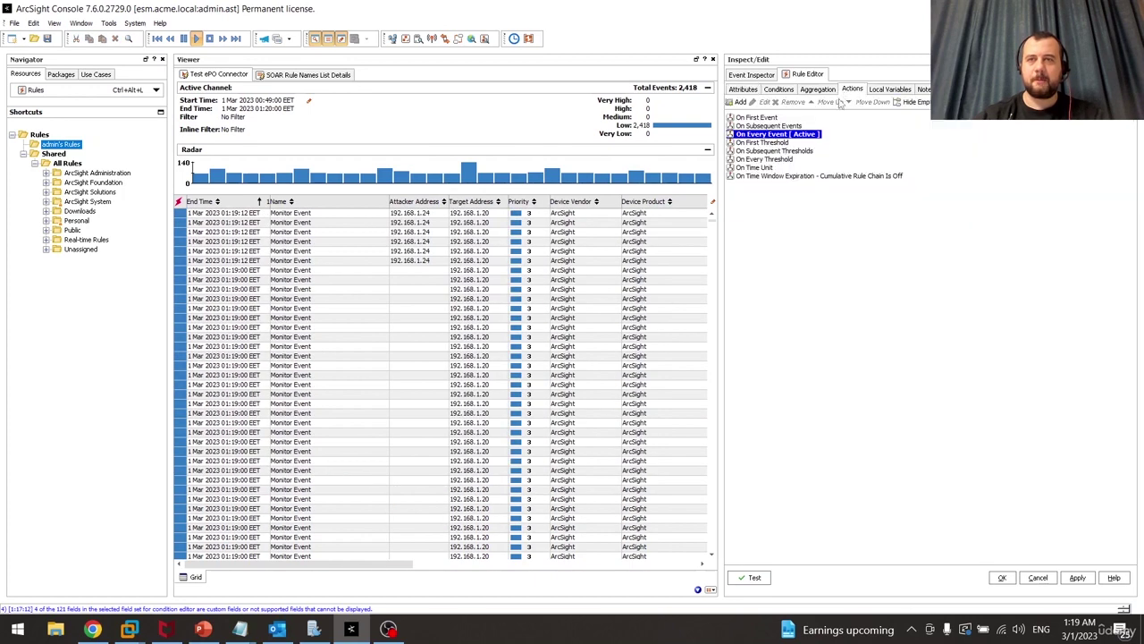
# Add a Set Event Field action with Name Possible Malware Detected and Priority 9, then save the rule
pyautogui.rightClick(787, 136)
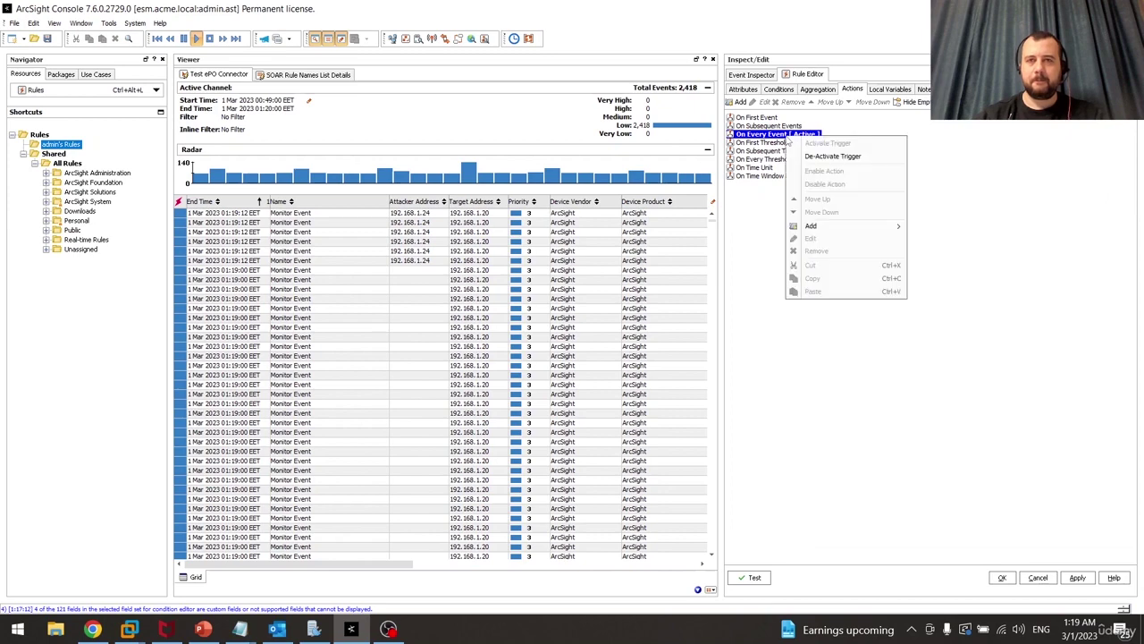
pyautogui.moveTo(832, 226)
pyautogui.click(944, 229)
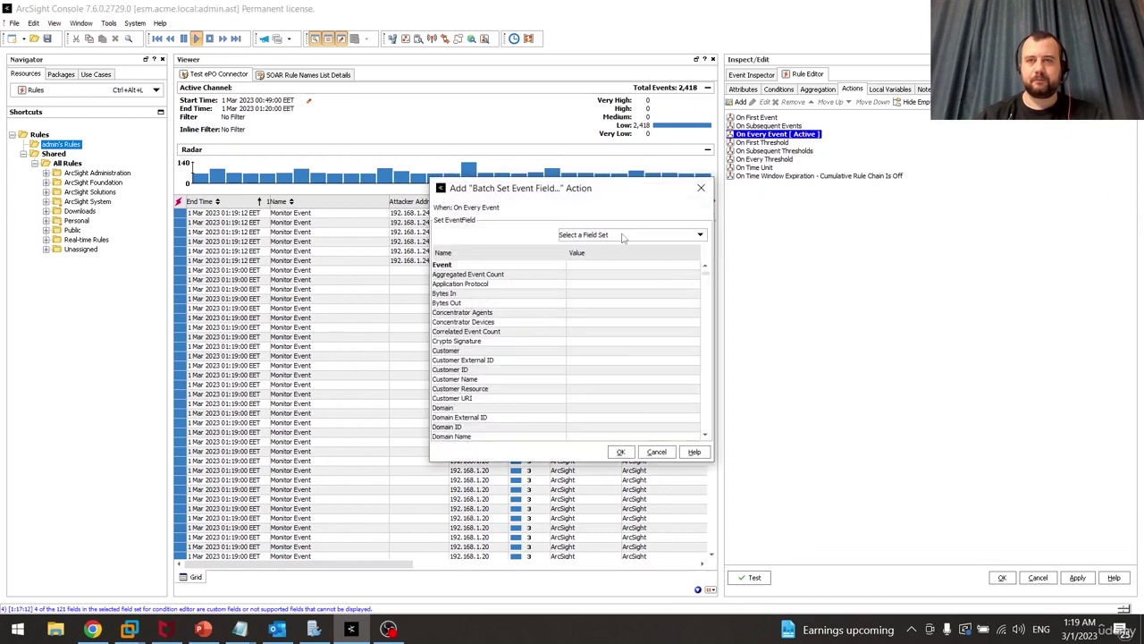
pyautogui.moveTo(706, 277); pyautogui.dragTo(706, 284)
pyautogui.click(569, 349)
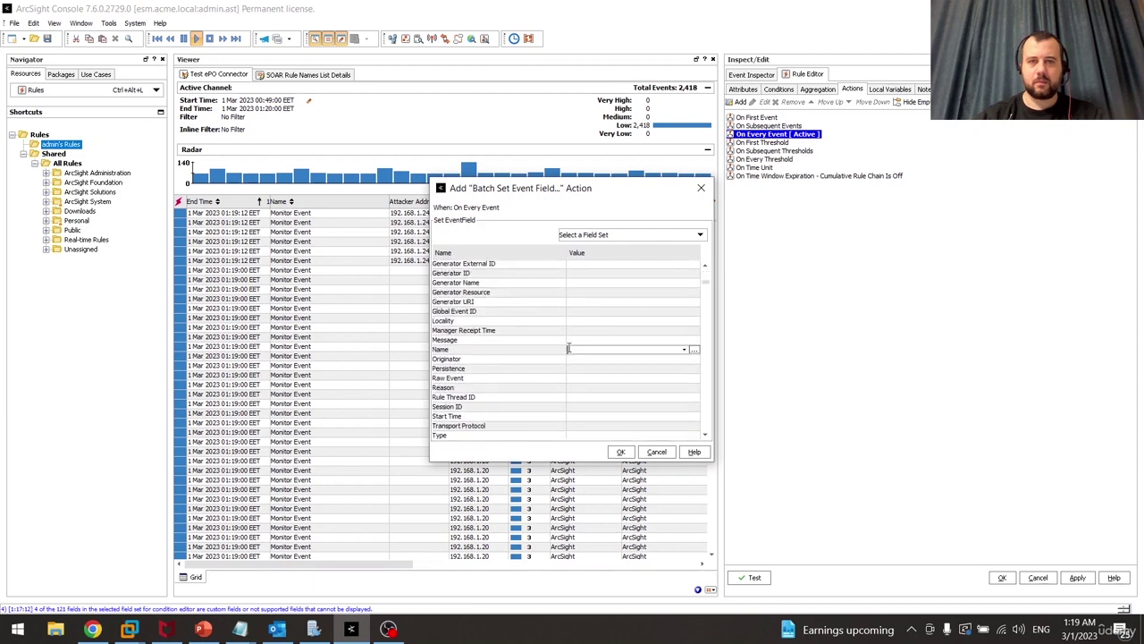
pyautogui.write('Possible Malware Detected')
pyautogui.press('Return')
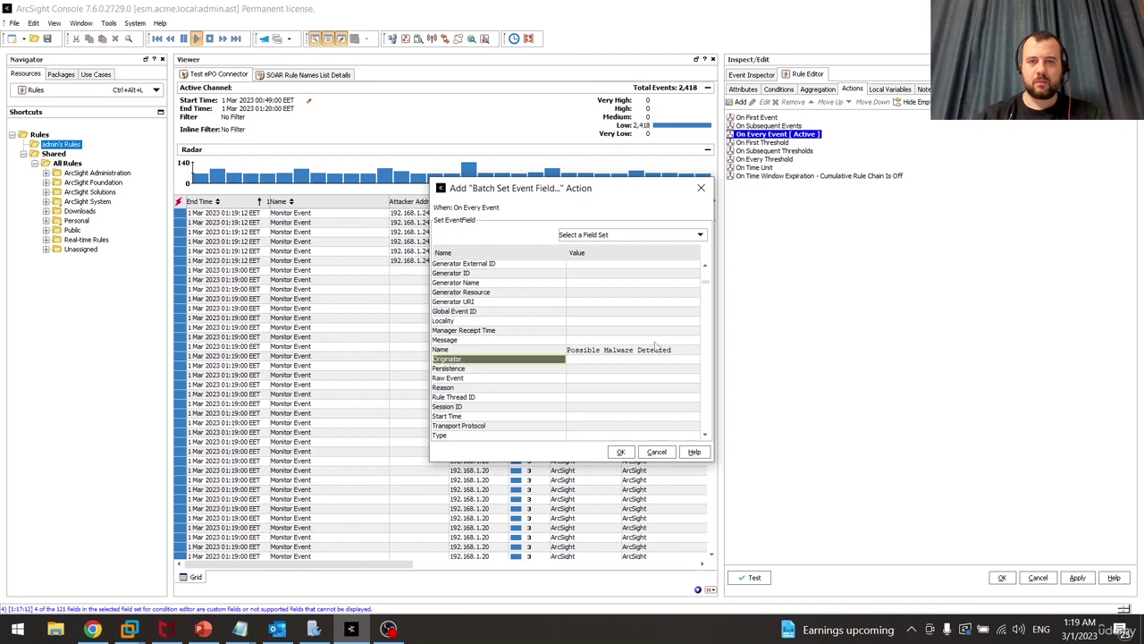
pyautogui.moveTo(708, 287); pyautogui.dragTo(707, 438)
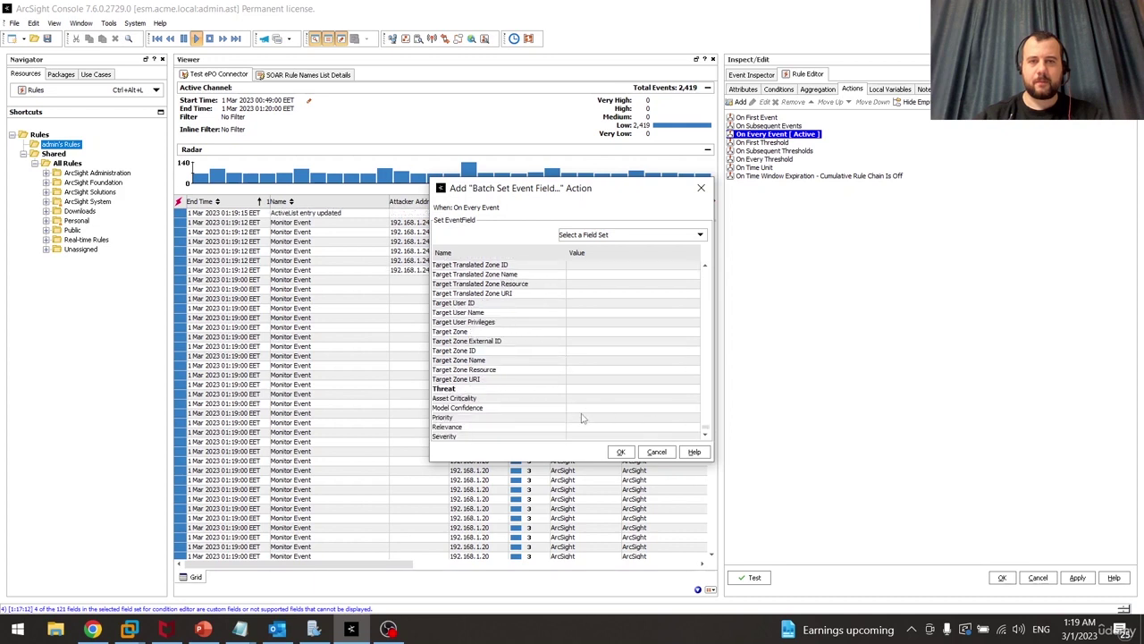
pyautogui.click(582, 417)
pyautogui.write('9')
pyautogui.press('Return')
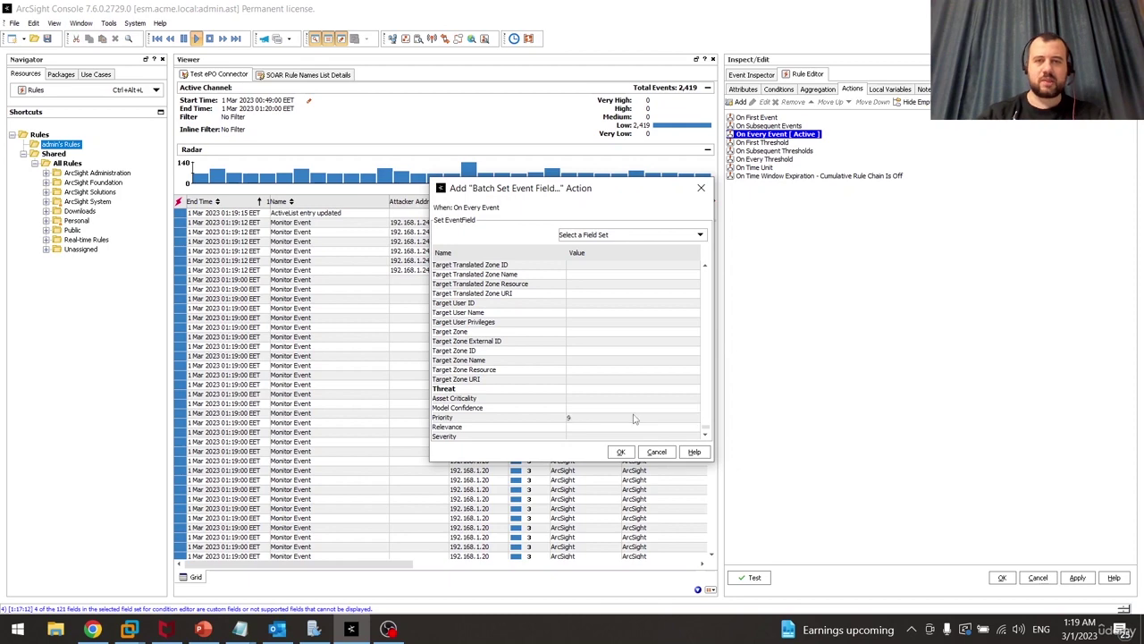
pyautogui.click(621, 452)
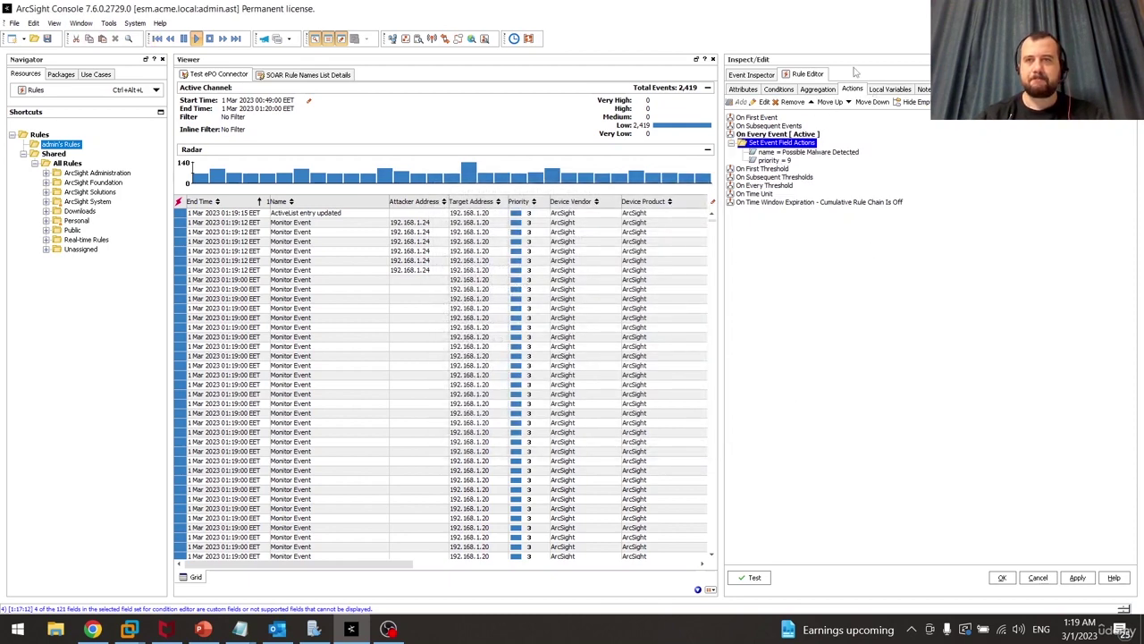
pyautogui.click(1002, 577)
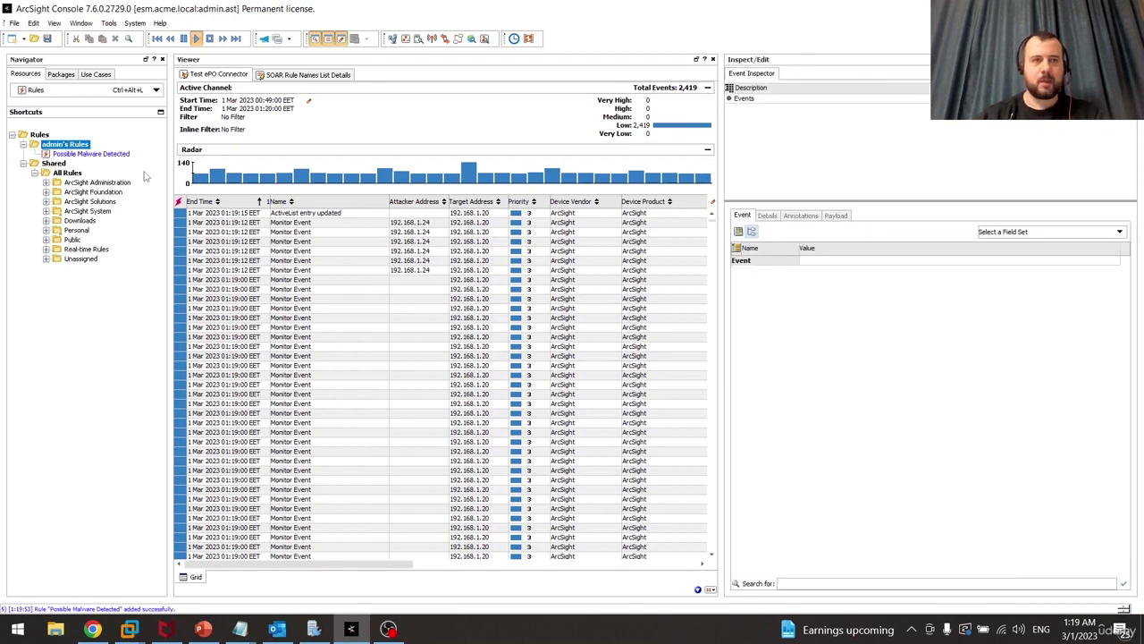
# Deploy Possible Malware Detected as a real-time rule, then switch the Navigator to Active Lists with Ctrl+Alt+T
pyautogui.click(96, 158)
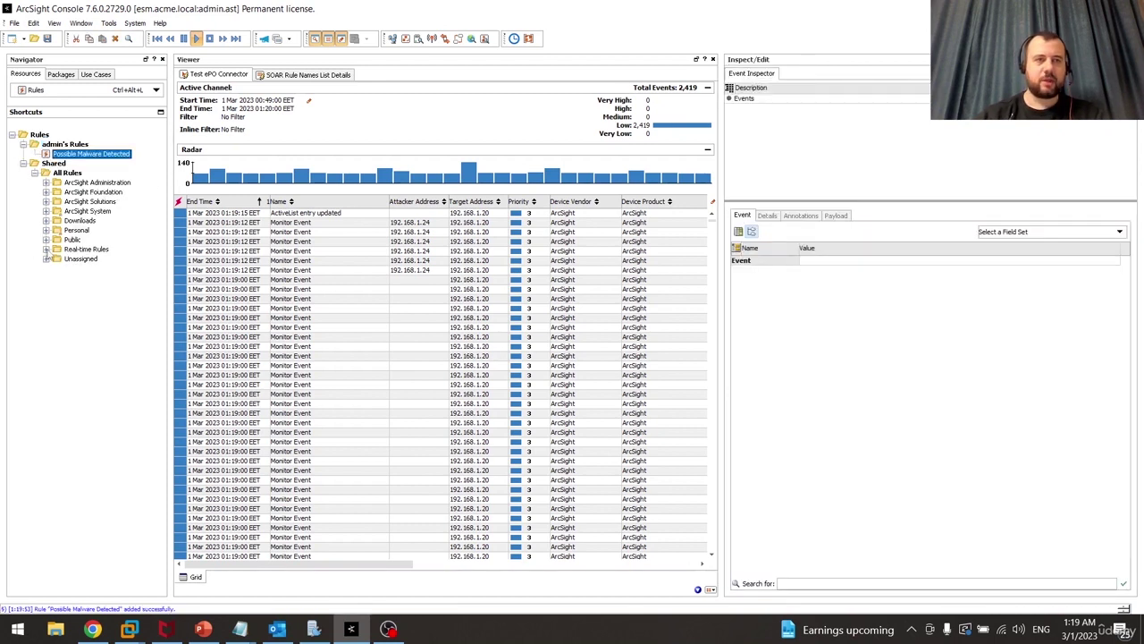
pyautogui.click(47, 250)
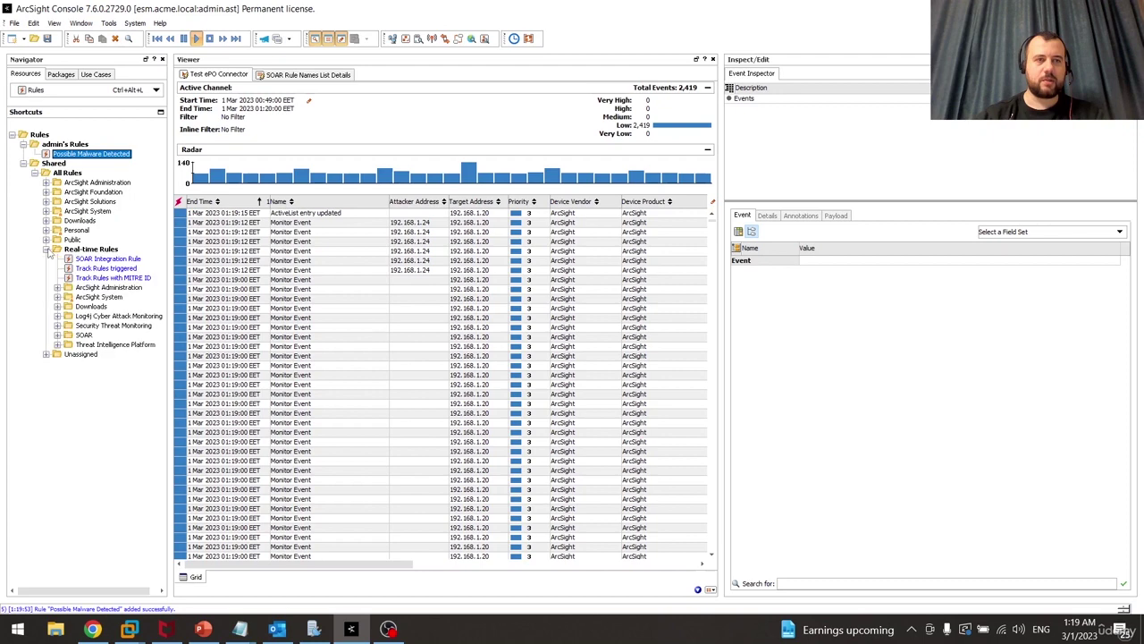
pyautogui.rightClick(104, 156)
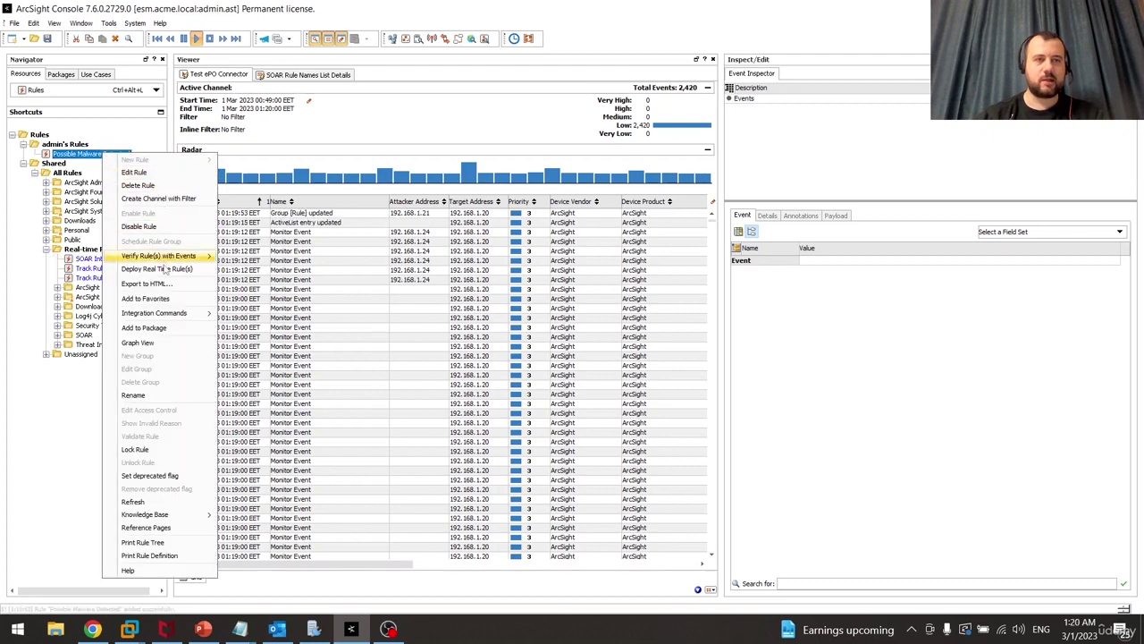
pyautogui.click(170, 270)
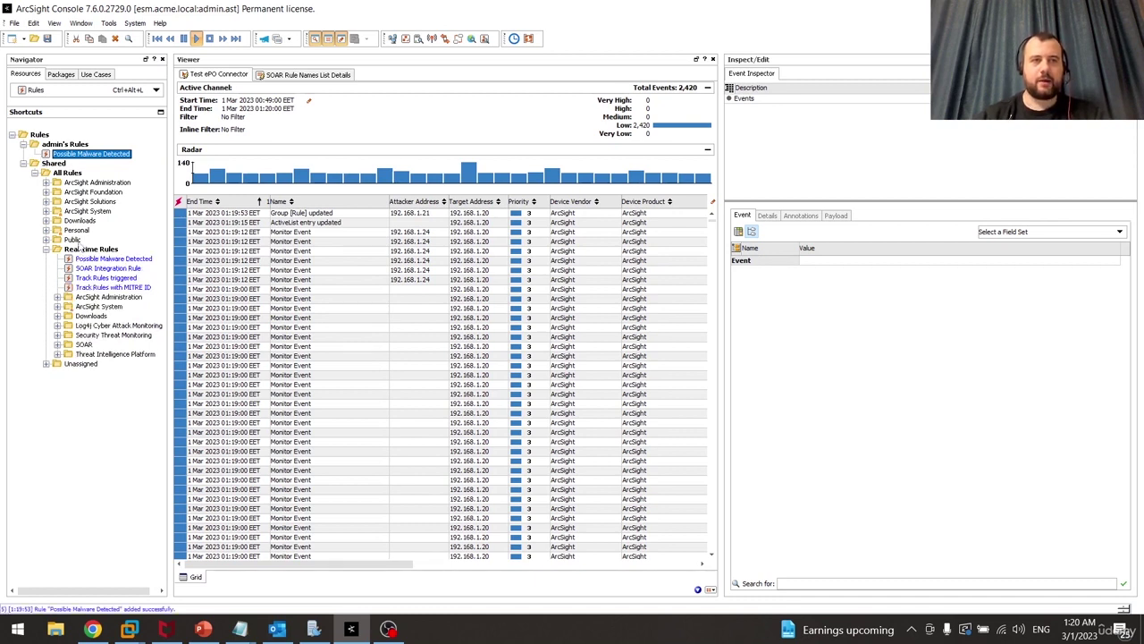
pyautogui.click(130, 261)
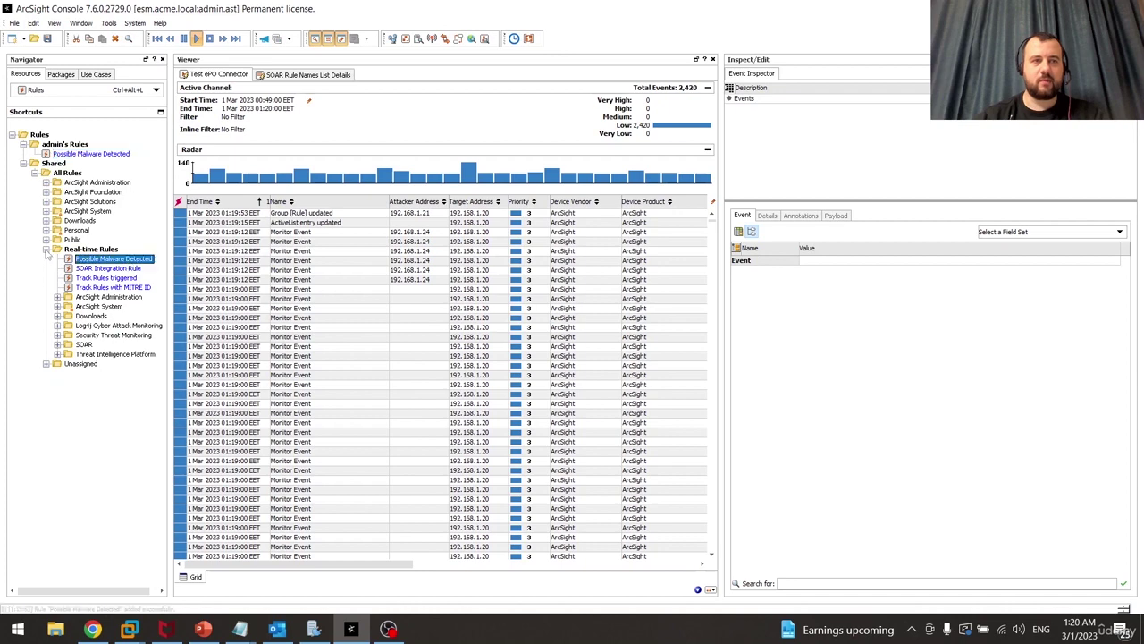
pyautogui.hotkey('ctrl', 'alt', 't')
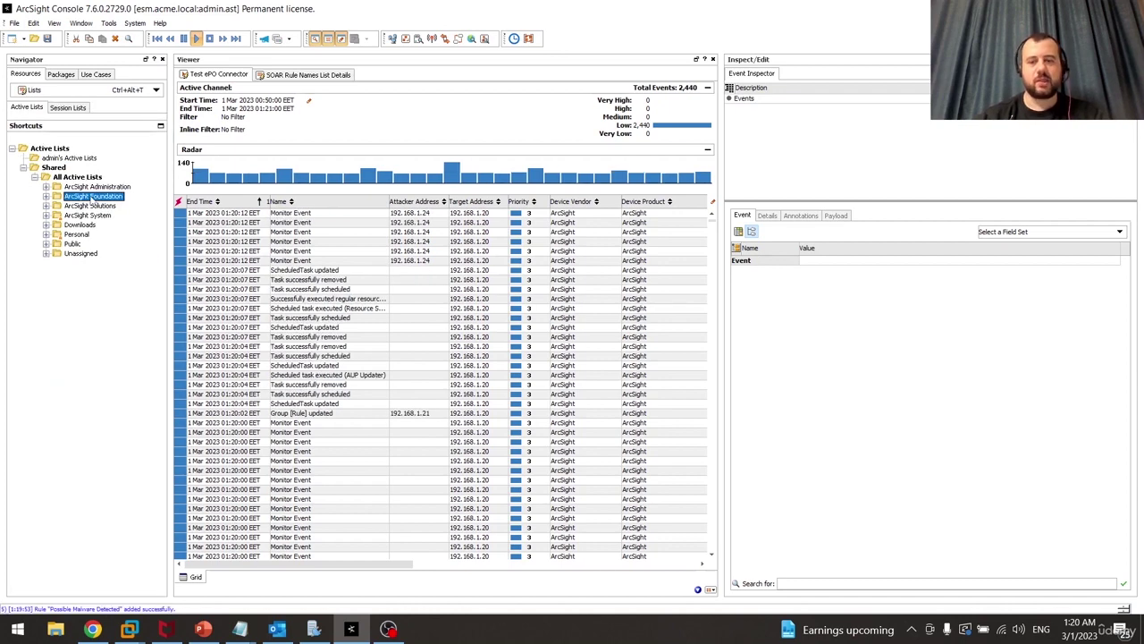
# Expand ArcSight Foundation > SOAR and open the SOAR Rule Names List settings
pyautogui.doubleClick(92, 197)
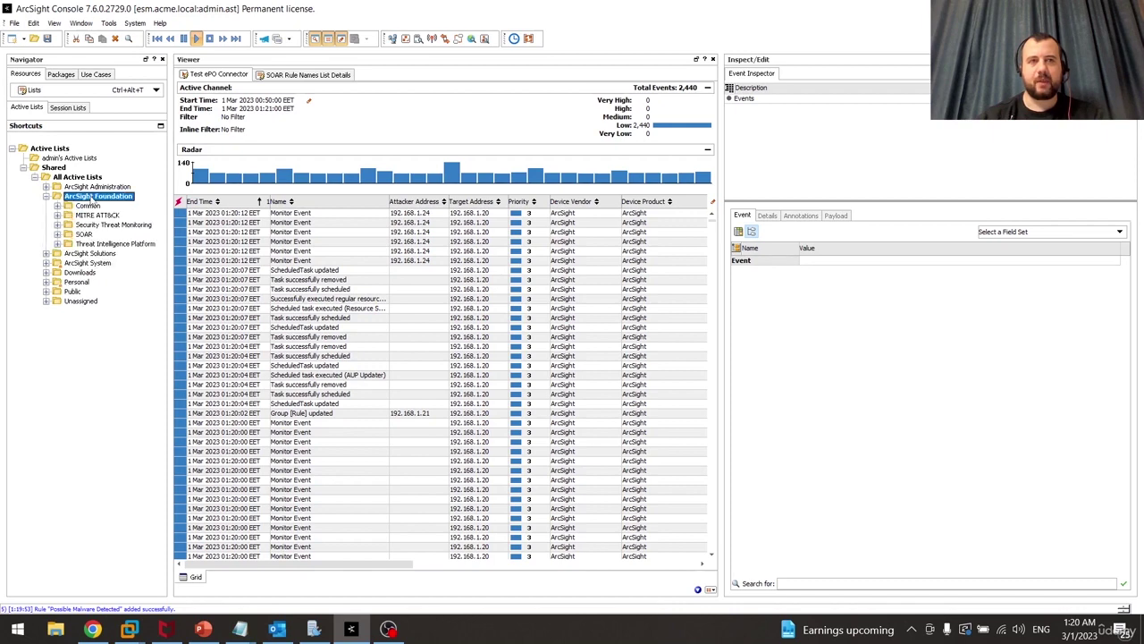
pyautogui.moveTo(171, 206); pyautogui.dragTo(222, 213)
pyautogui.press('Down')
pyautogui.press('Right')
pyautogui.press('Down')
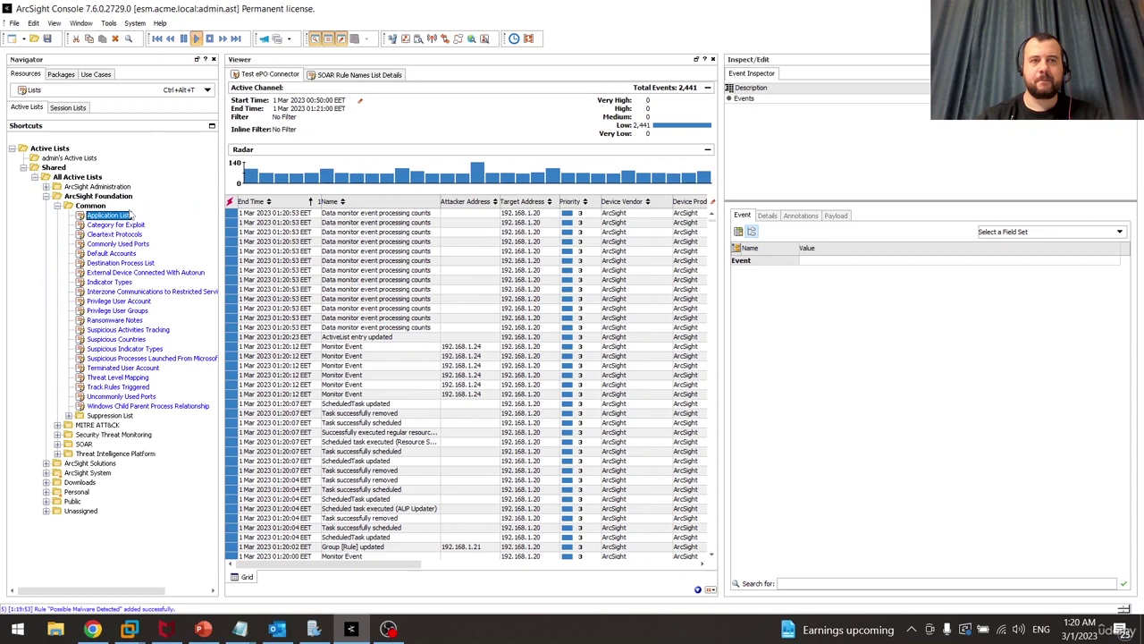
pyautogui.press('Left')
pyautogui.press('Left')
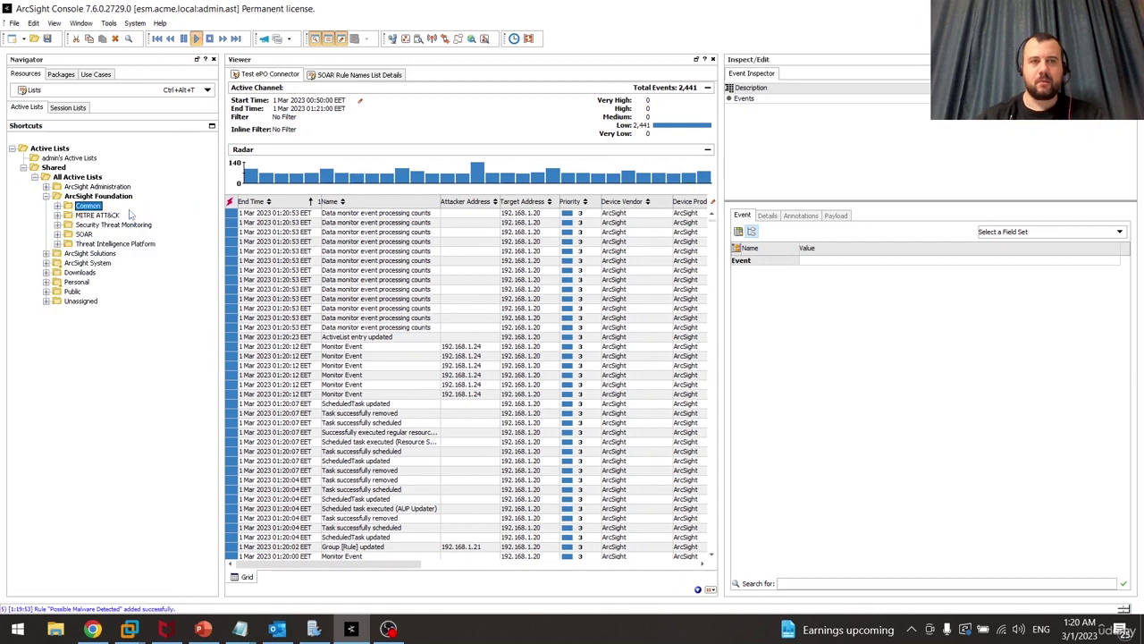
pyautogui.press('Down')
pyautogui.press('Down')
pyautogui.press('Down')
pyautogui.press('Right')
pyautogui.press('Down')
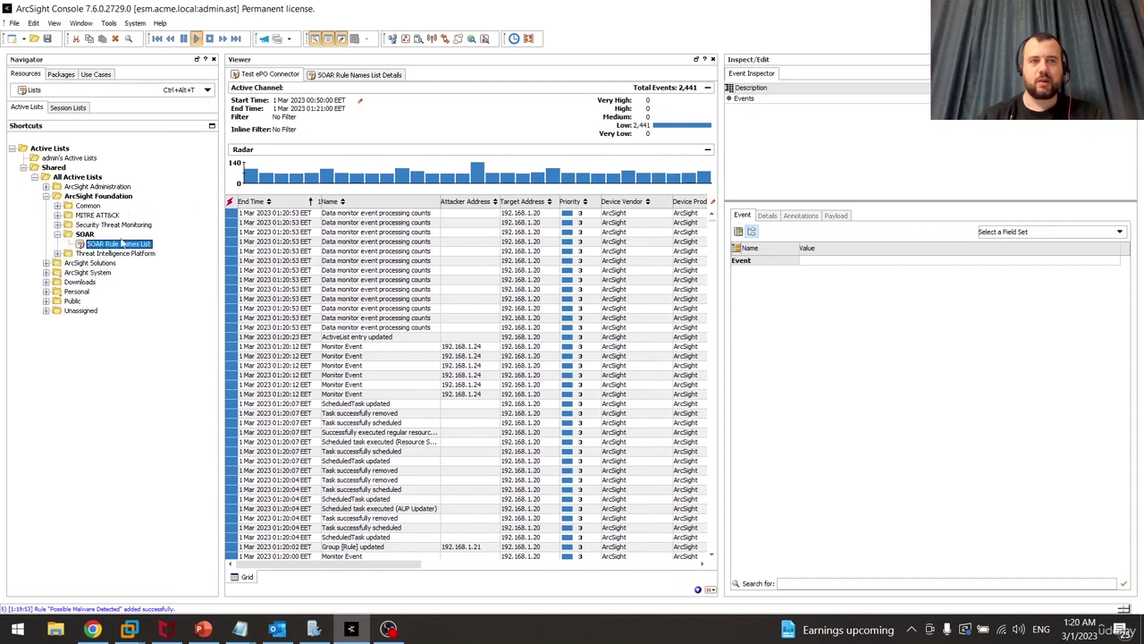
pyautogui.rightClick(122, 246)
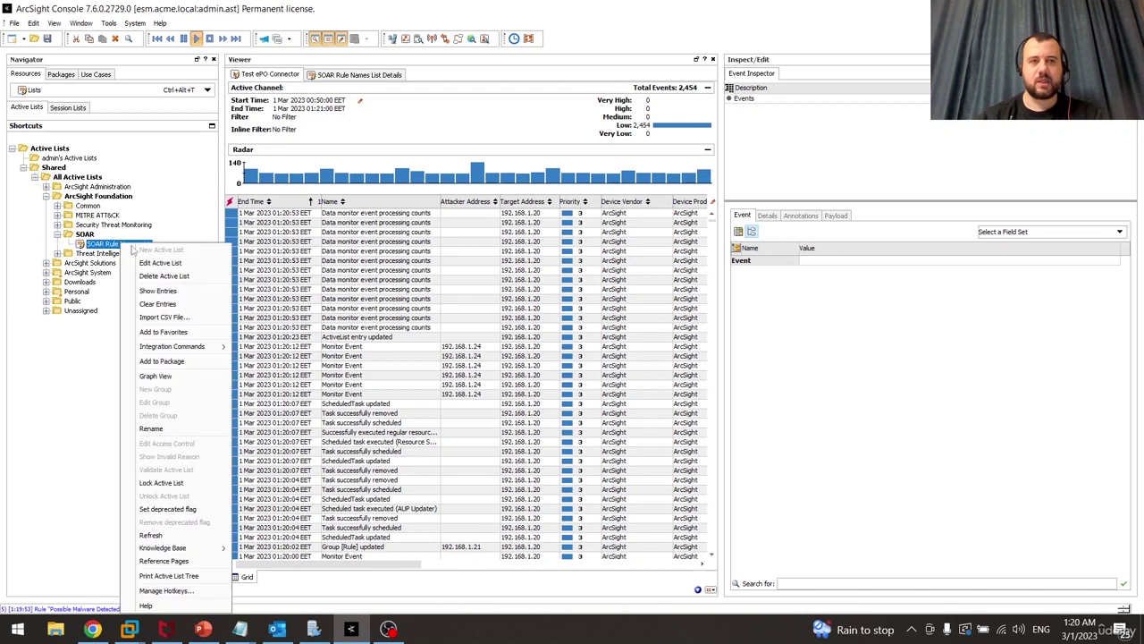
pyautogui.click(166, 262)
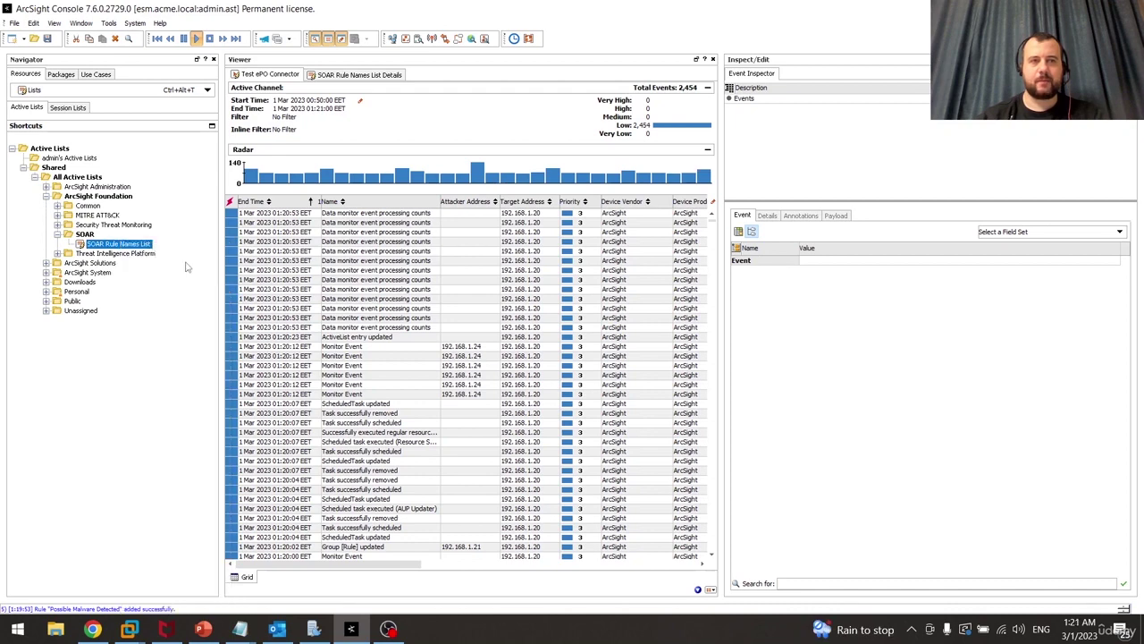
# Show the list's entries and add a Possible Malware Detected entry
pyautogui.rightClick(138, 248)
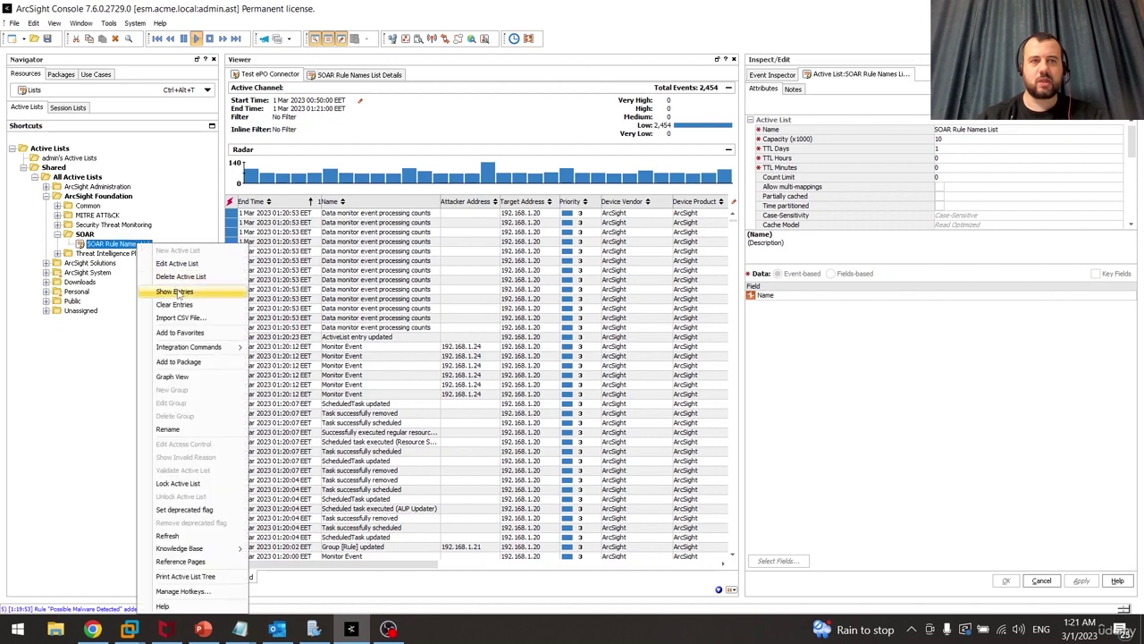
pyautogui.click(177, 291)
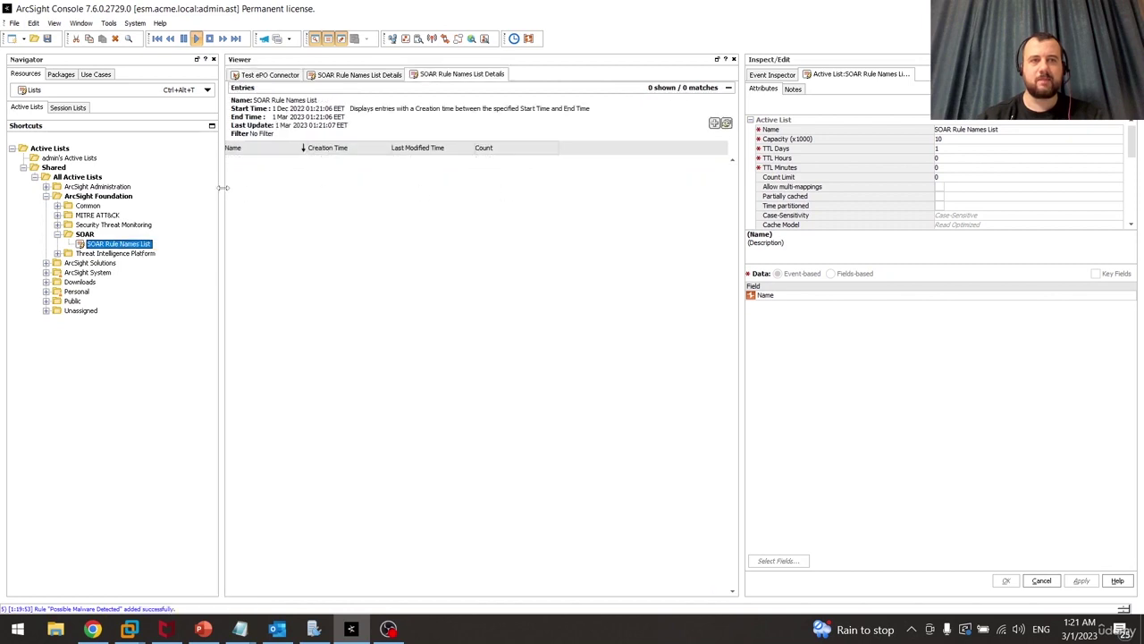
pyautogui.moveTo(223, 188); pyautogui.dragTo(165, 184)
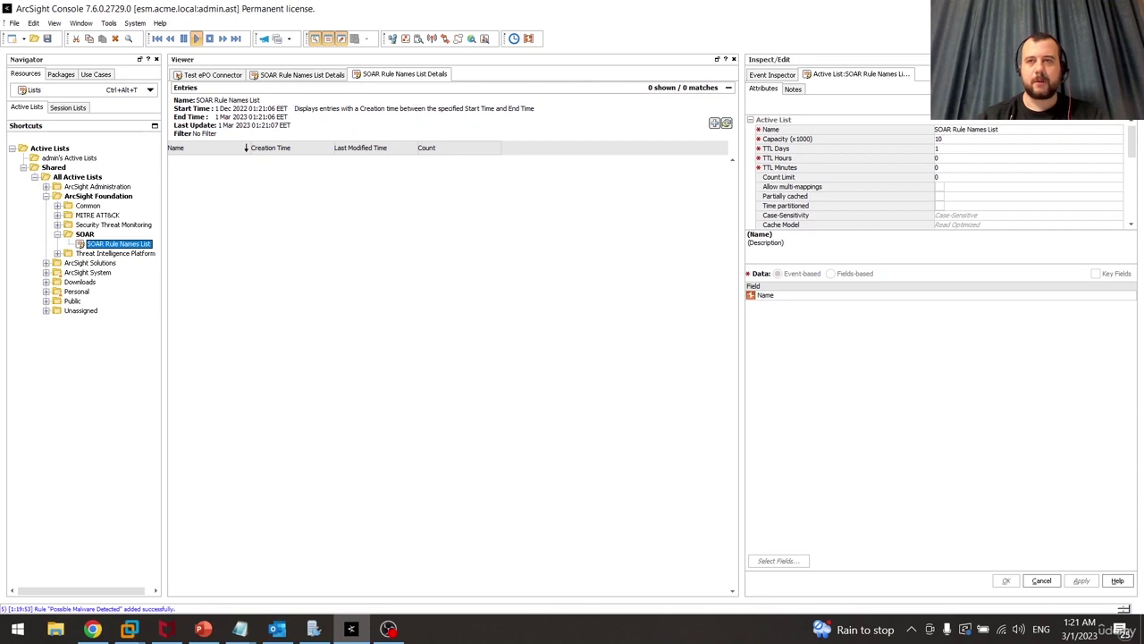
pyautogui.click(714, 124)
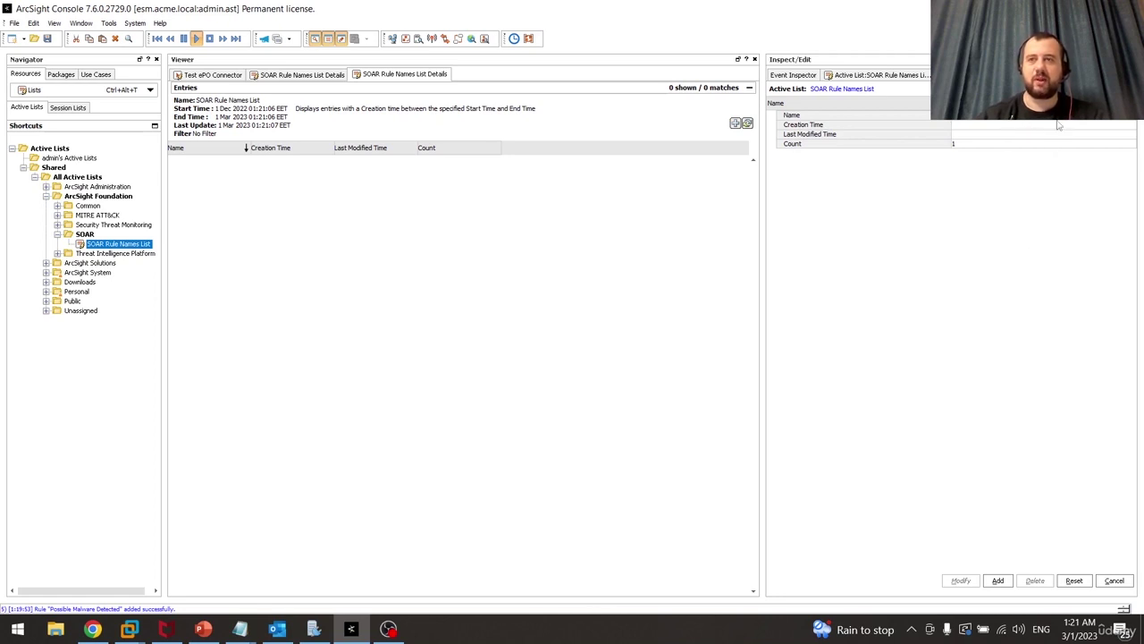
pyautogui.click(986, 254)
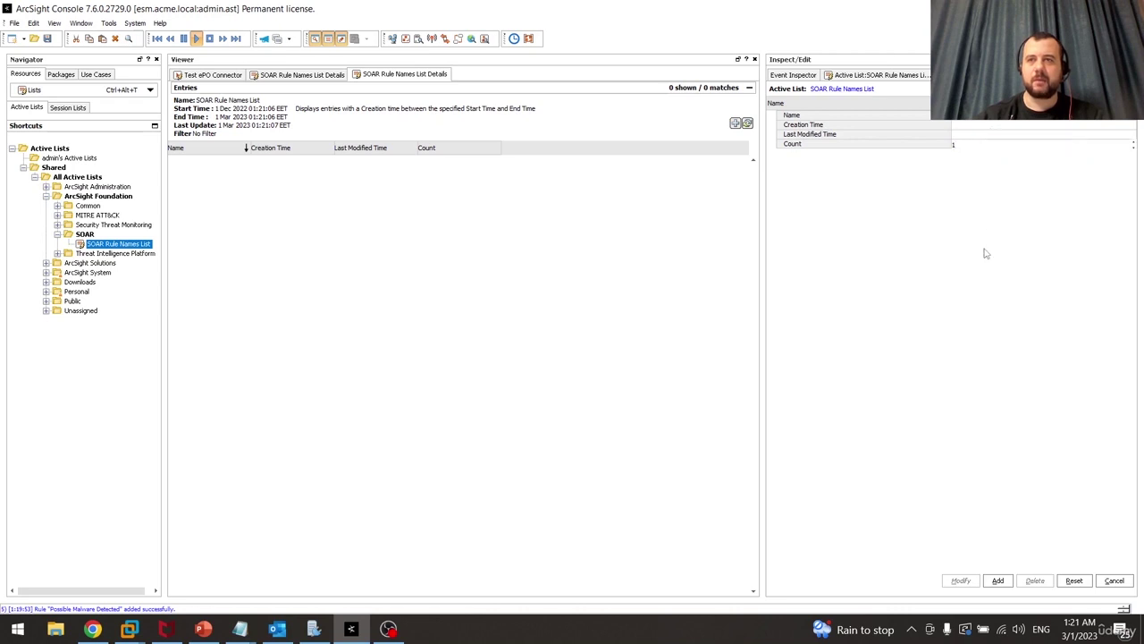
pyautogui.click(998, 581)
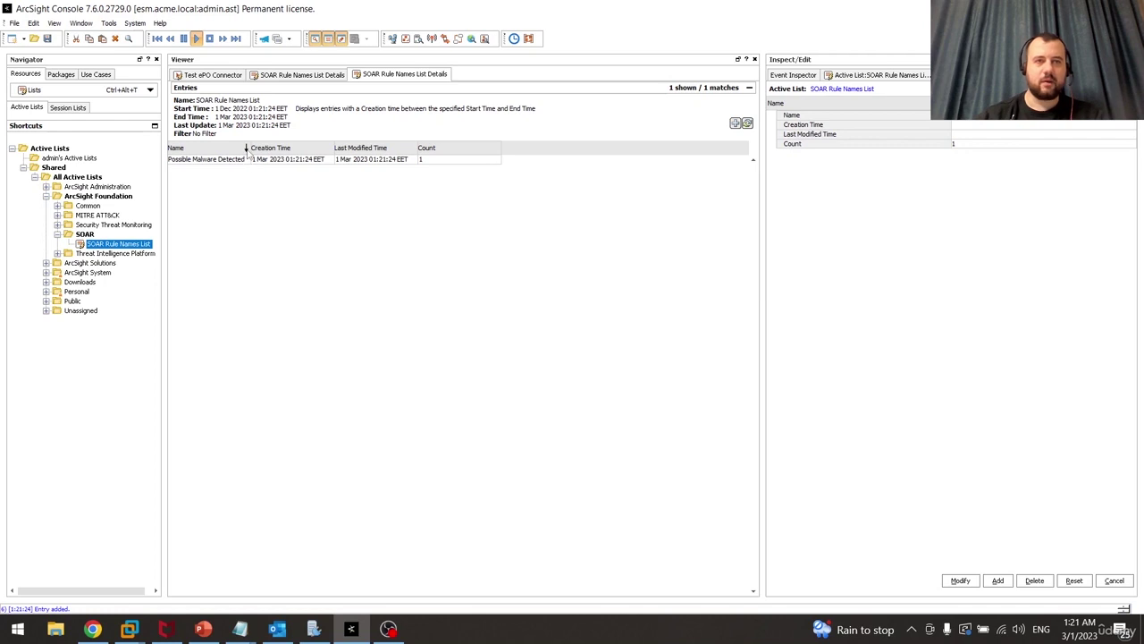
pyautogui.moveTo(247, 152); pyautogui.dragTo(356, 151)
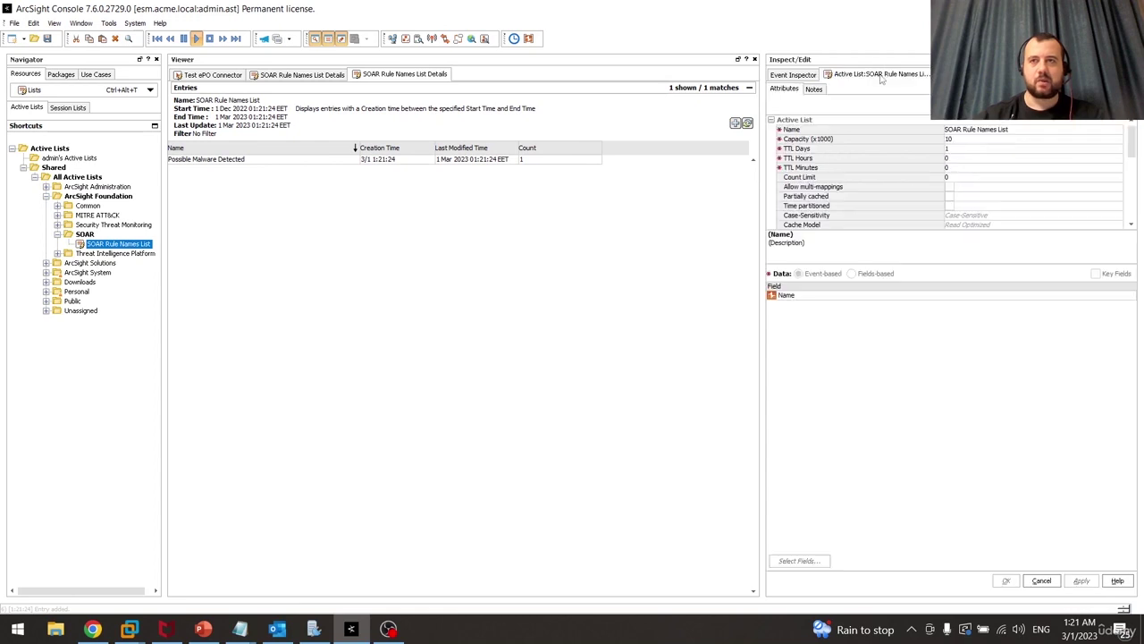
# Close the list's attribute editor and both entries views
pyautogui.rightClick(882, 78)
pyautogui.click(906, 97)
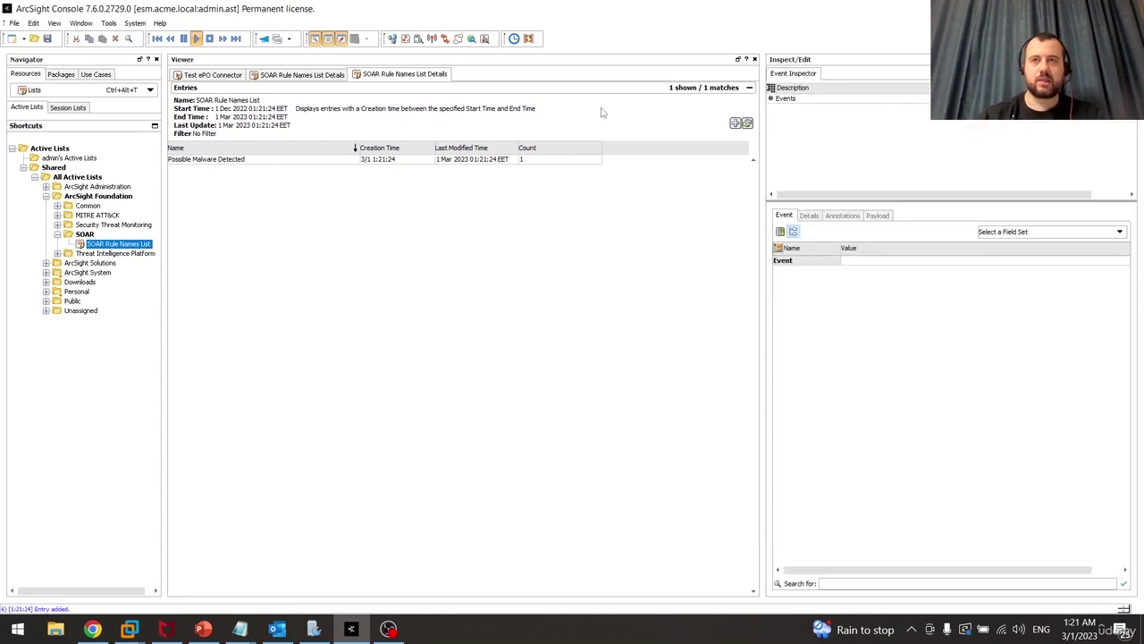
pyautogui.rightClick(400, 75)
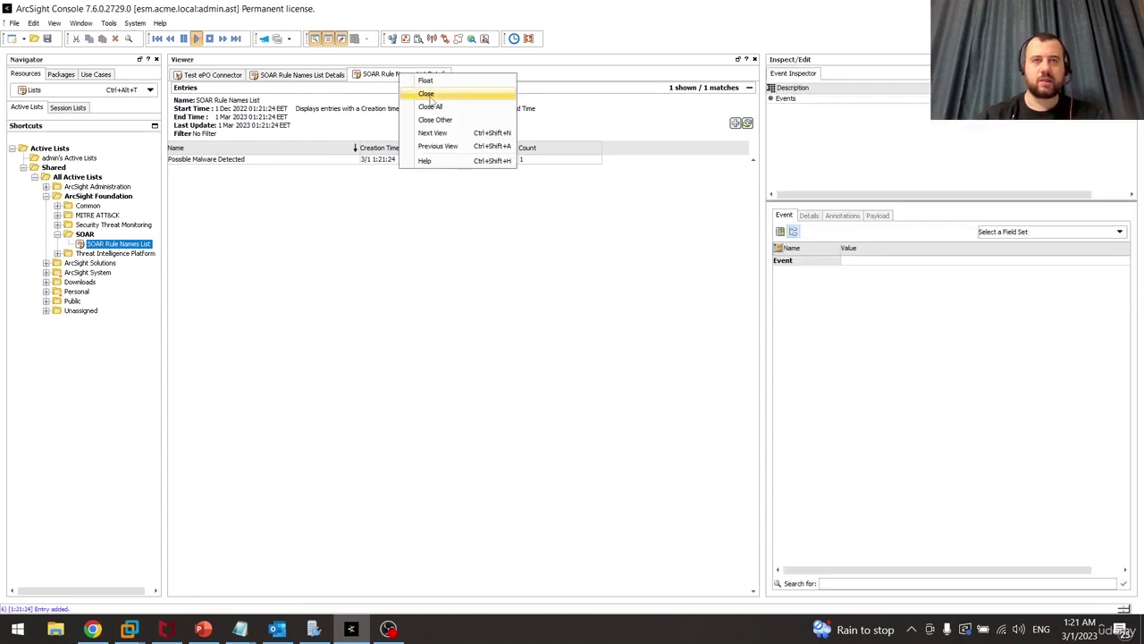
pyautogui.click(431, 98)
pyautogui.rightClick(286, 75)
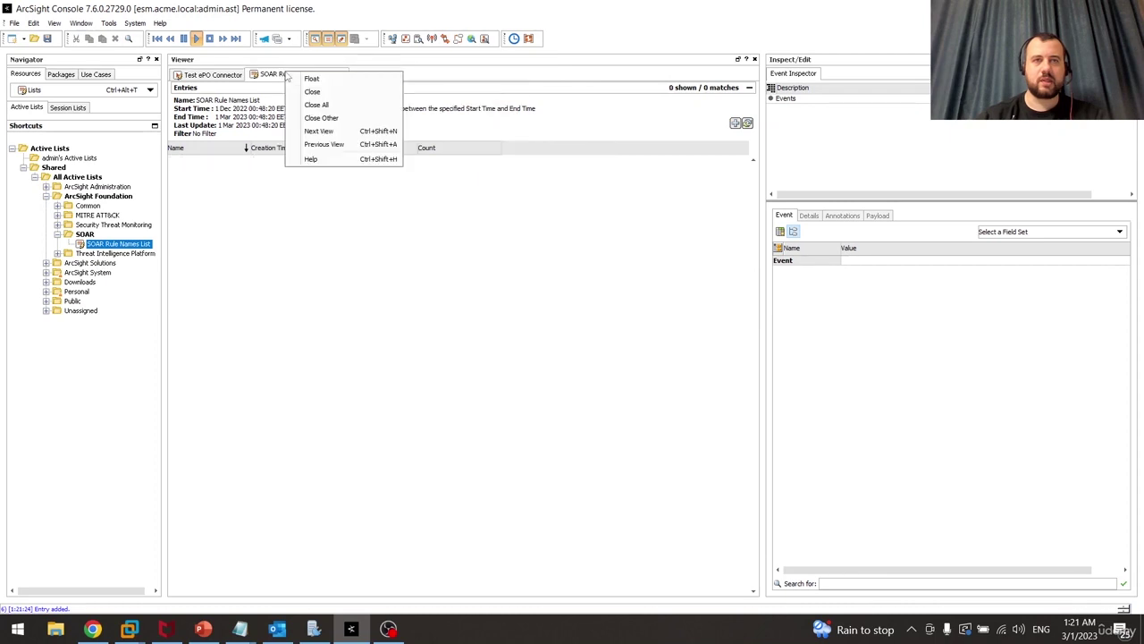
pyautogui.click(295, 92)
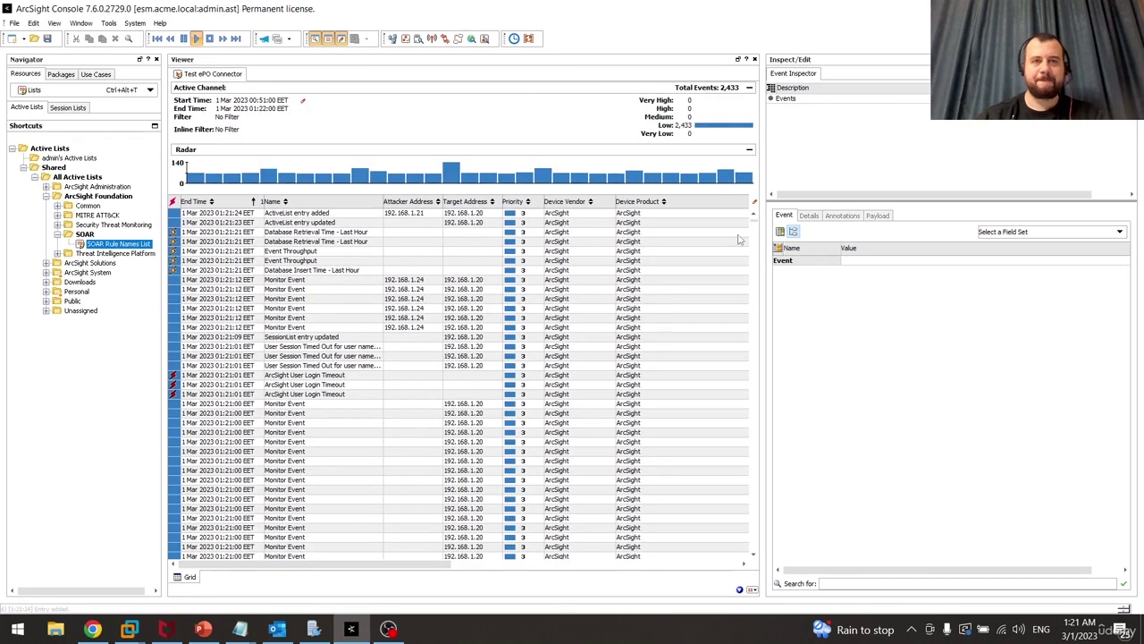
# Minimize the console, return to SOAR in Chrome, and open RESPOND > Playbooks > Rule Name Filters
pyautogui.click(1076, 8)
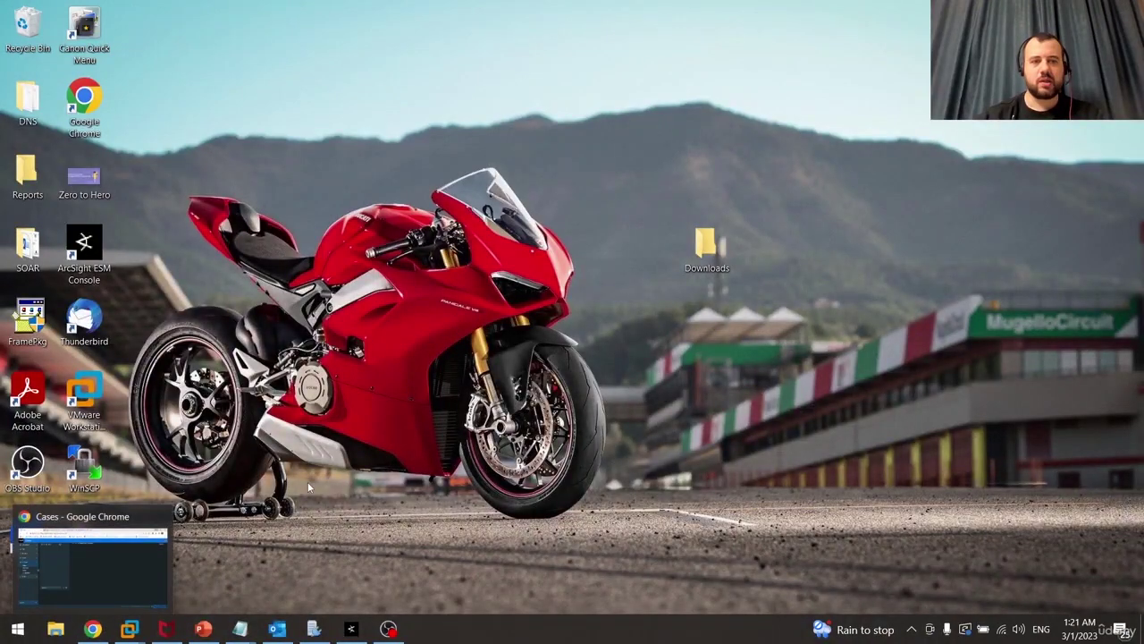
pyautogui.click(92, 628)
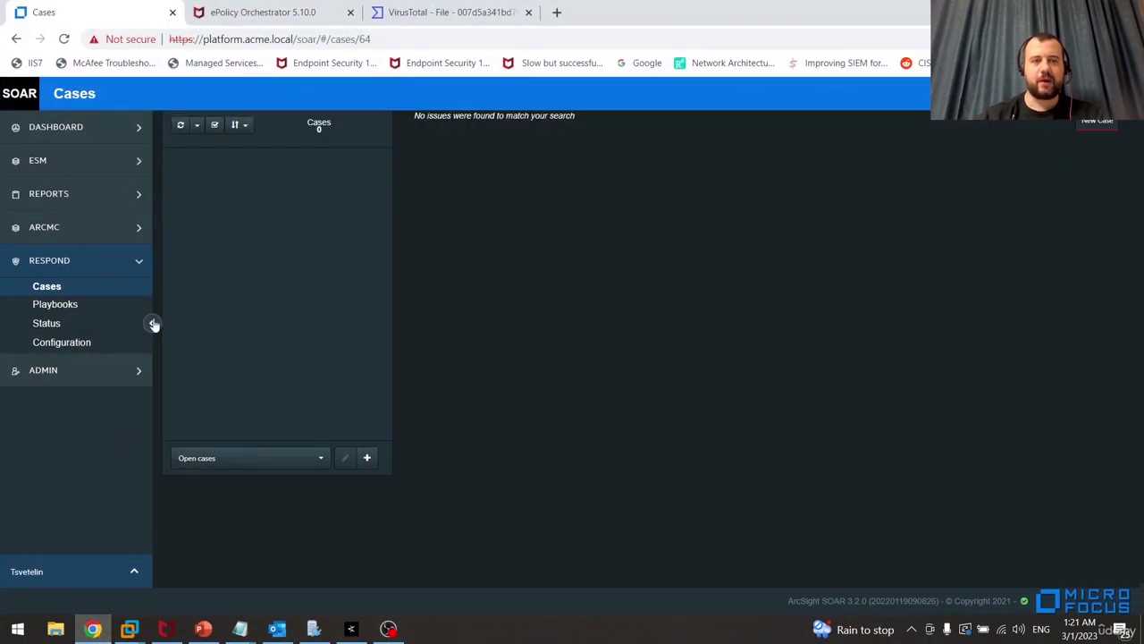
pyautogui.click(90, 307)
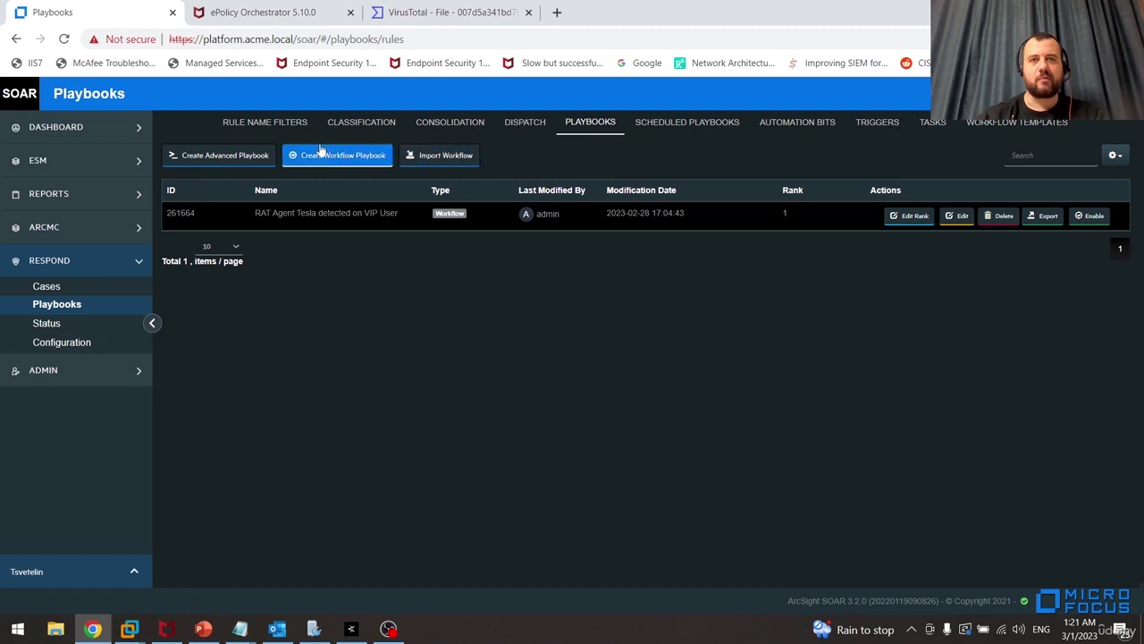
pyautogui.click(264, 125)
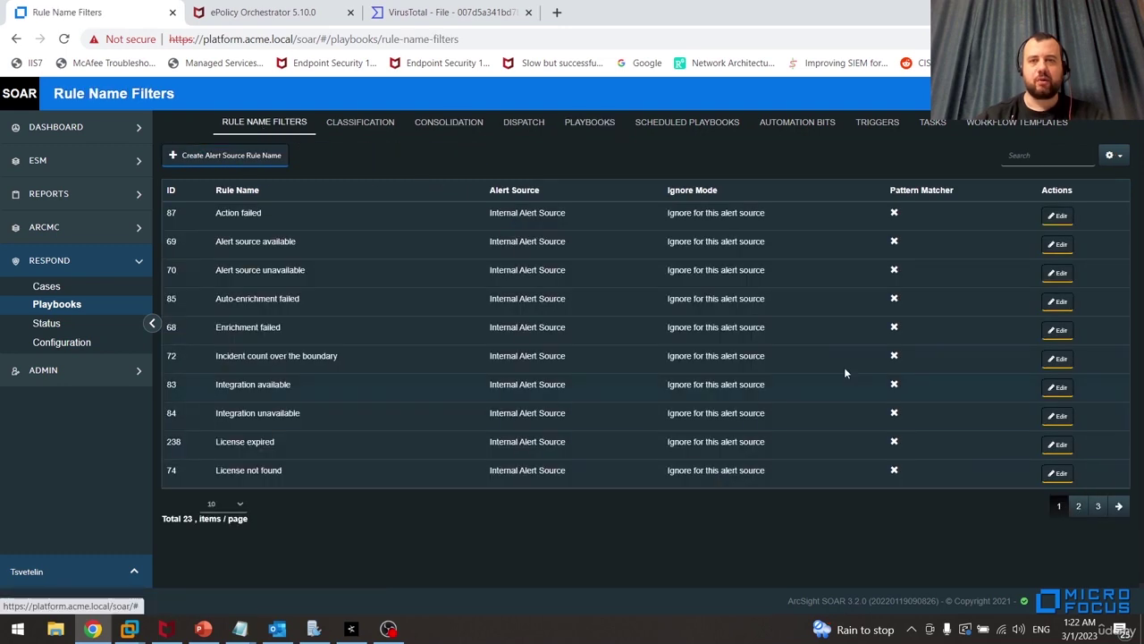
# Create an ESM rule name filter 'Possible Malware Detected' with ignore mode Create alerts and save it
pyautogui.click(234, 155)
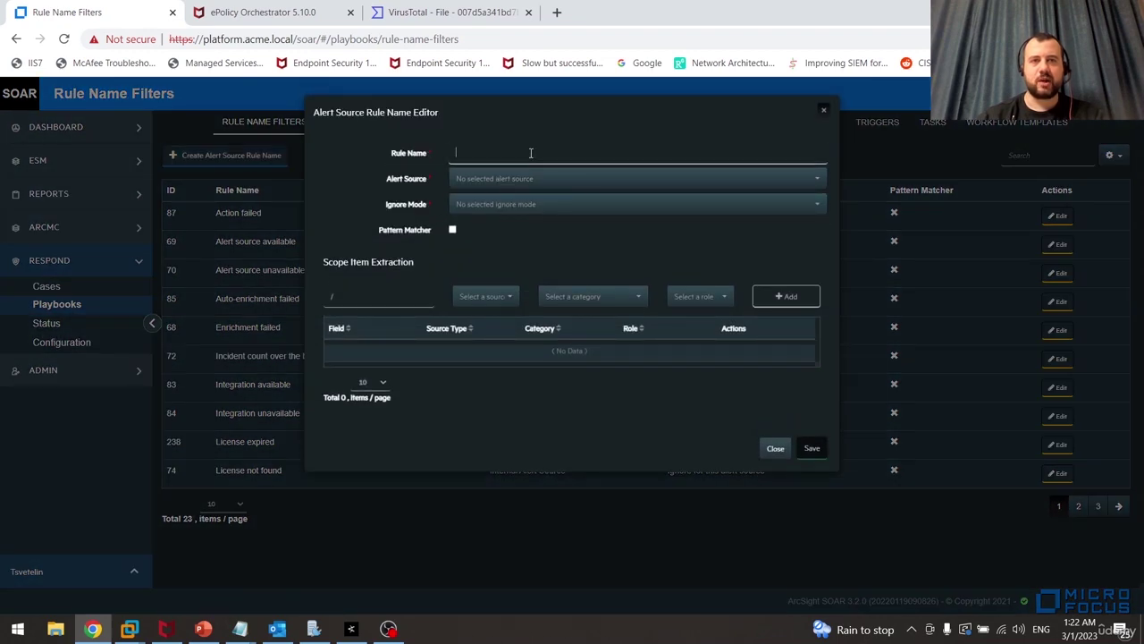
pyautogui.write('Possible')
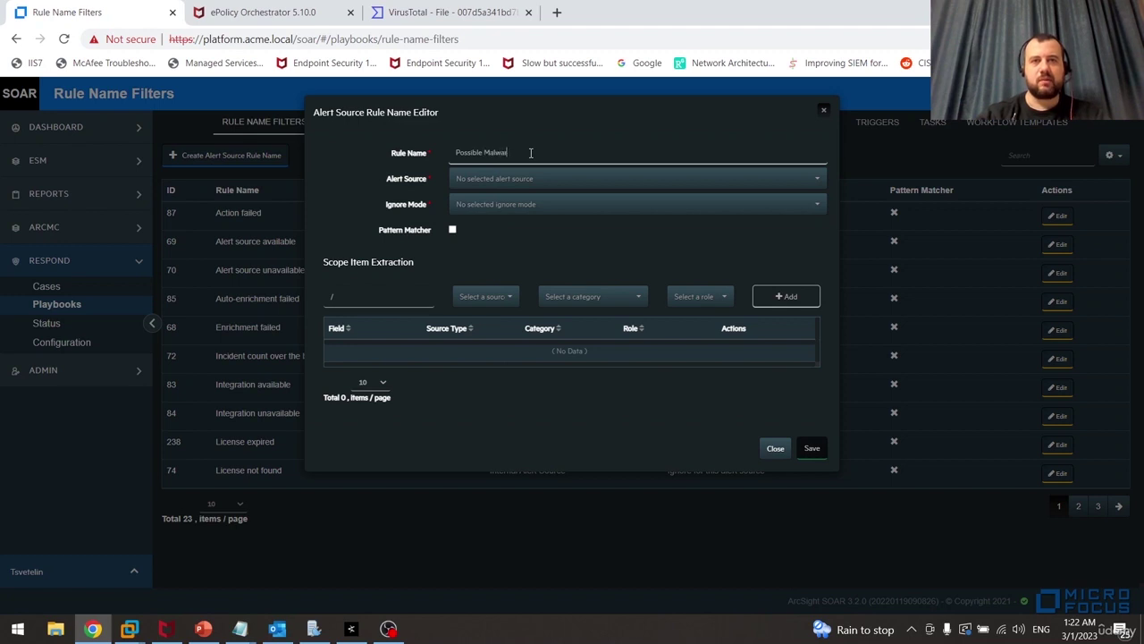
pyautogui.write(' Malware Detected')
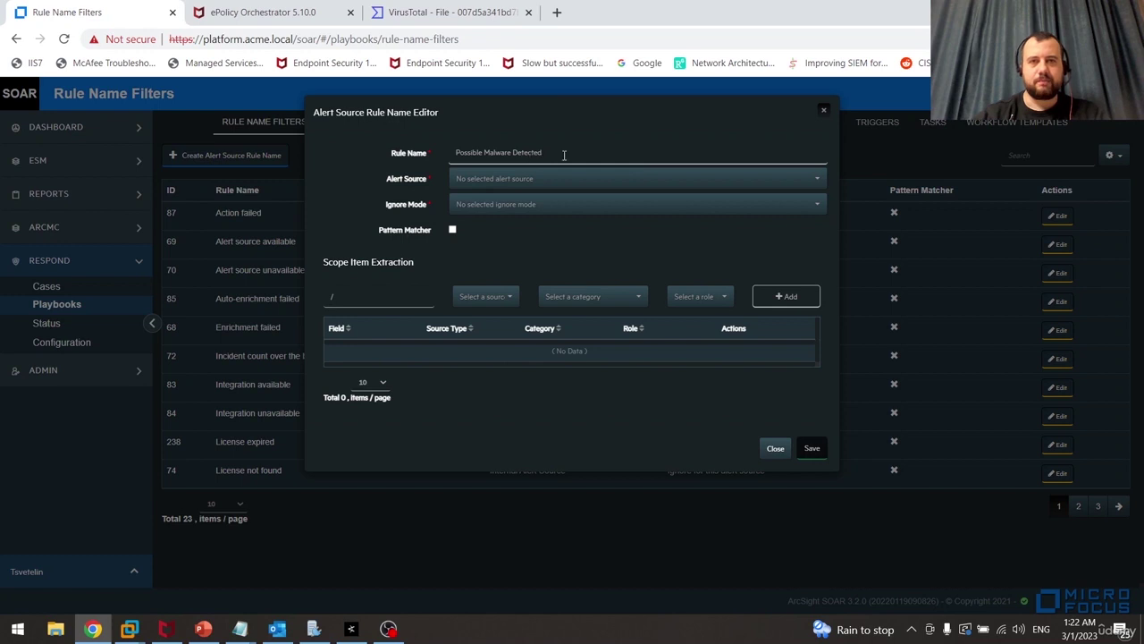
pyautogui.click(531, 179)
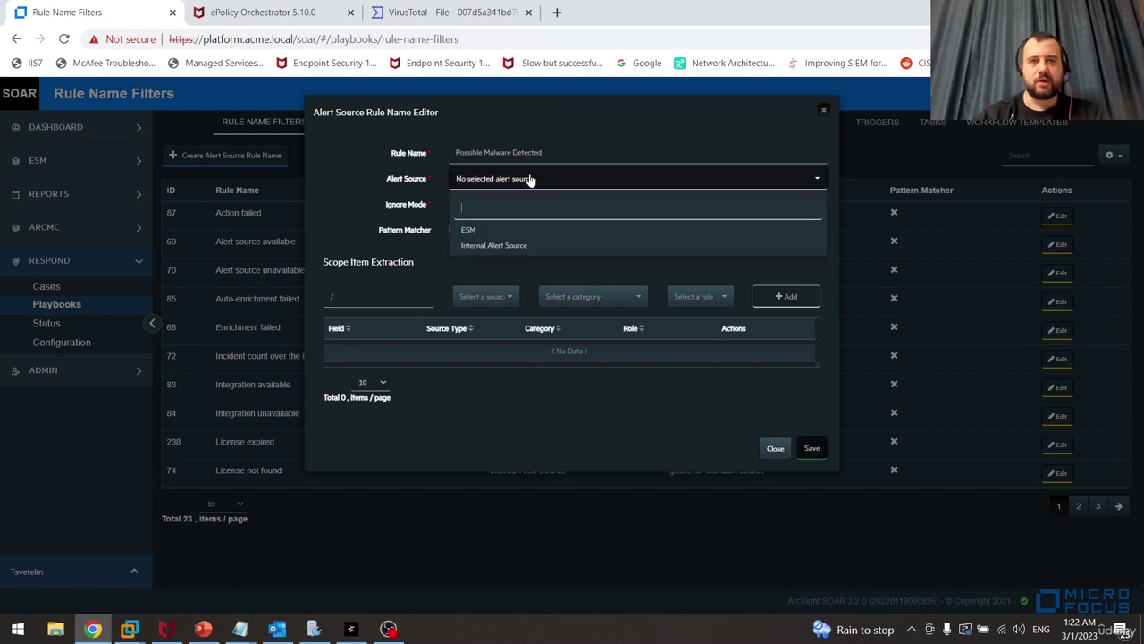
pyautogui.click(474, 231)
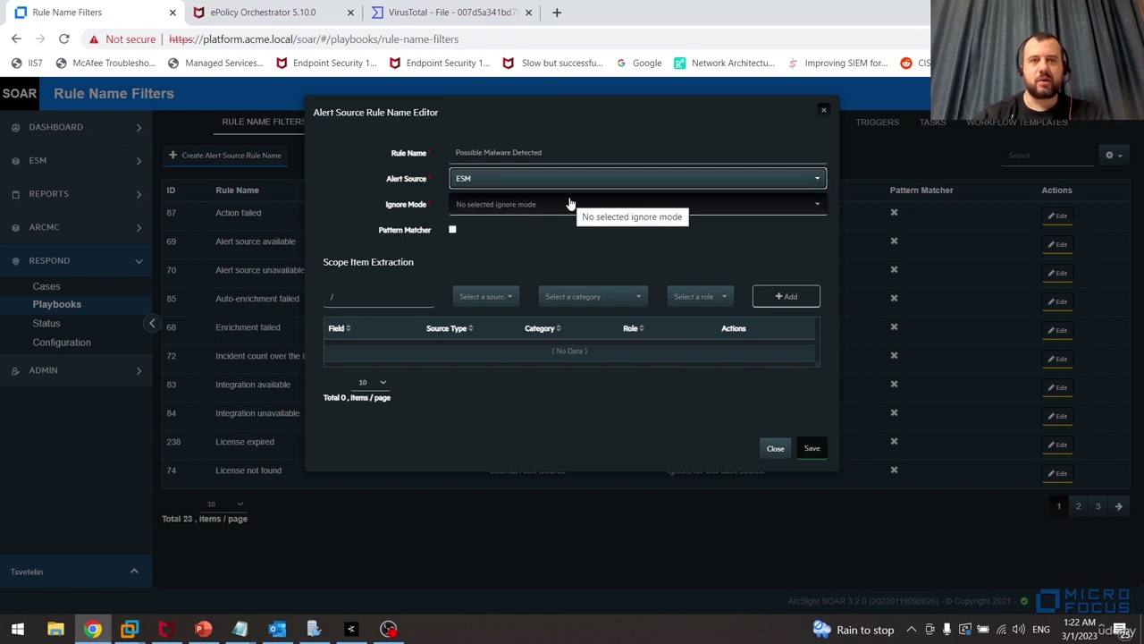
pyautogui.click(610, 206)
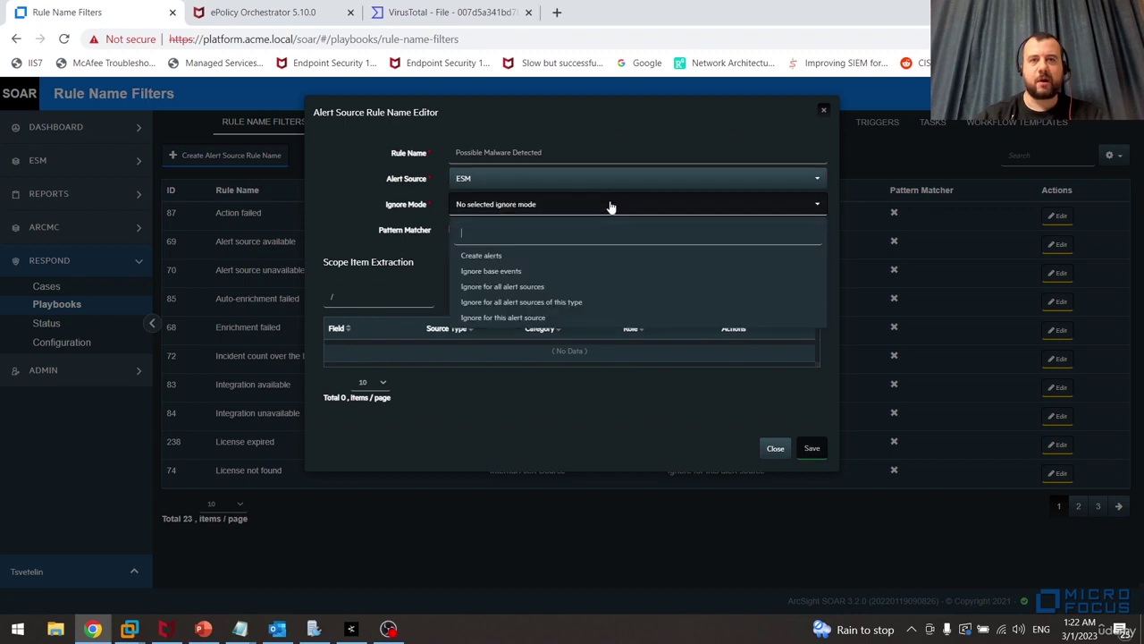
pyautogui.click(509, 257)
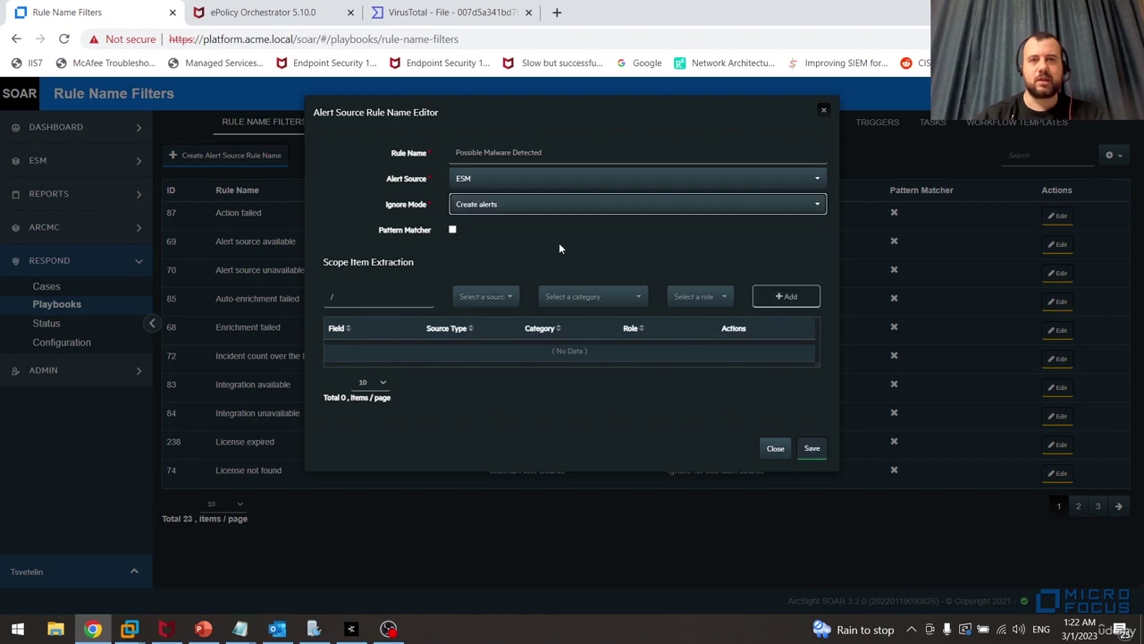
pyautogui.click(369, 300)
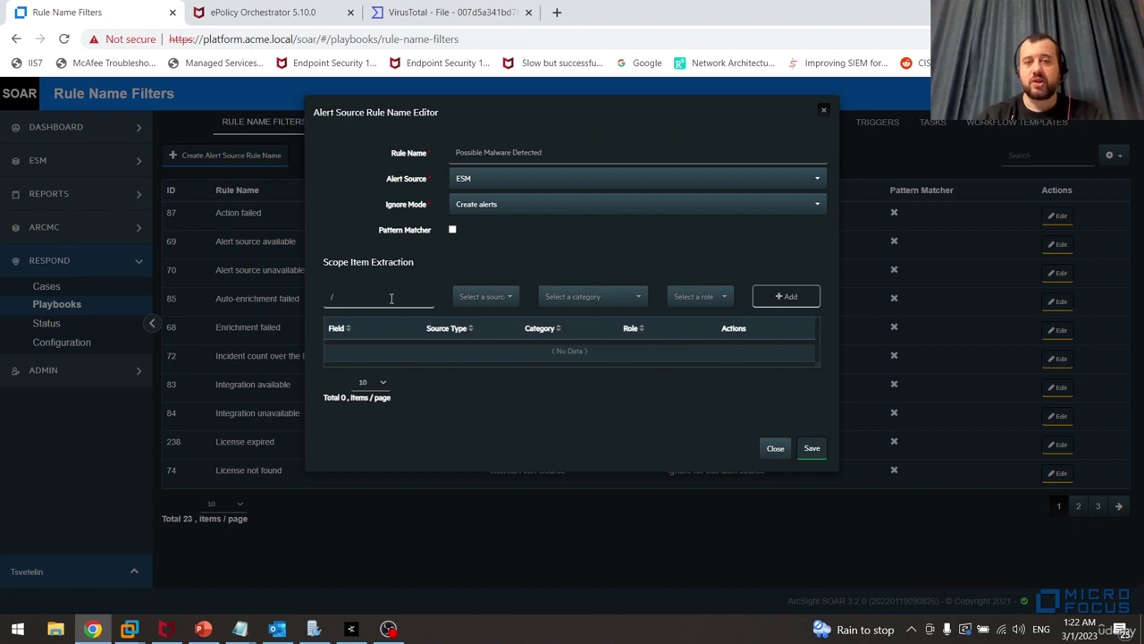
pyautogui.click(501, 297)
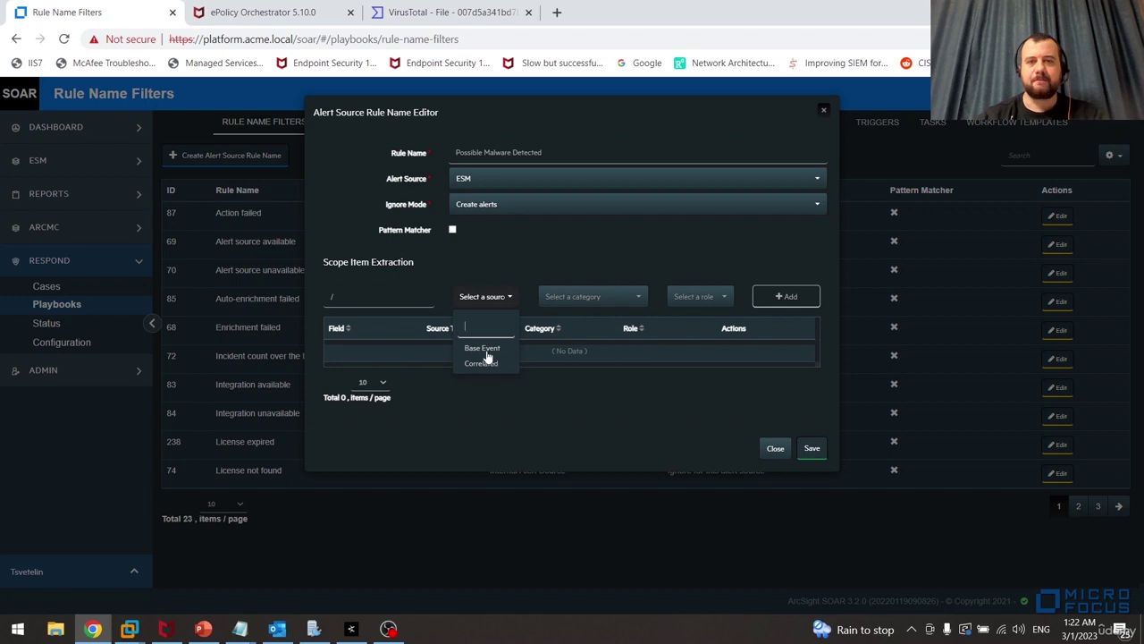
pyautogui.click(375, 288)
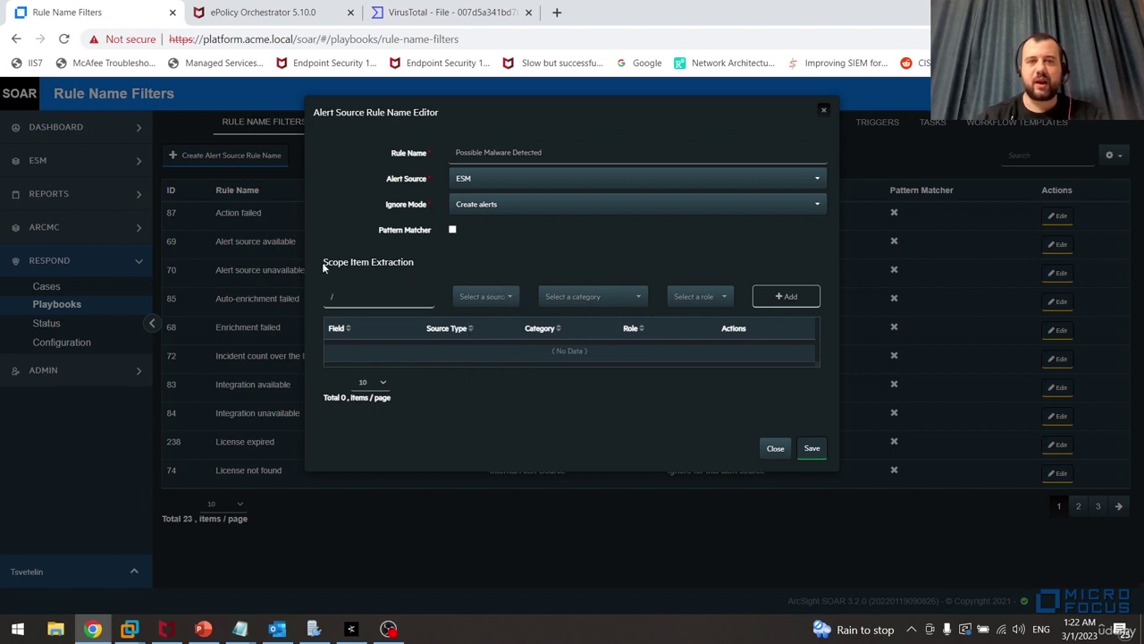
pyautogui.moveTo(325, 267); pyautogui.dragTo(374, 266)
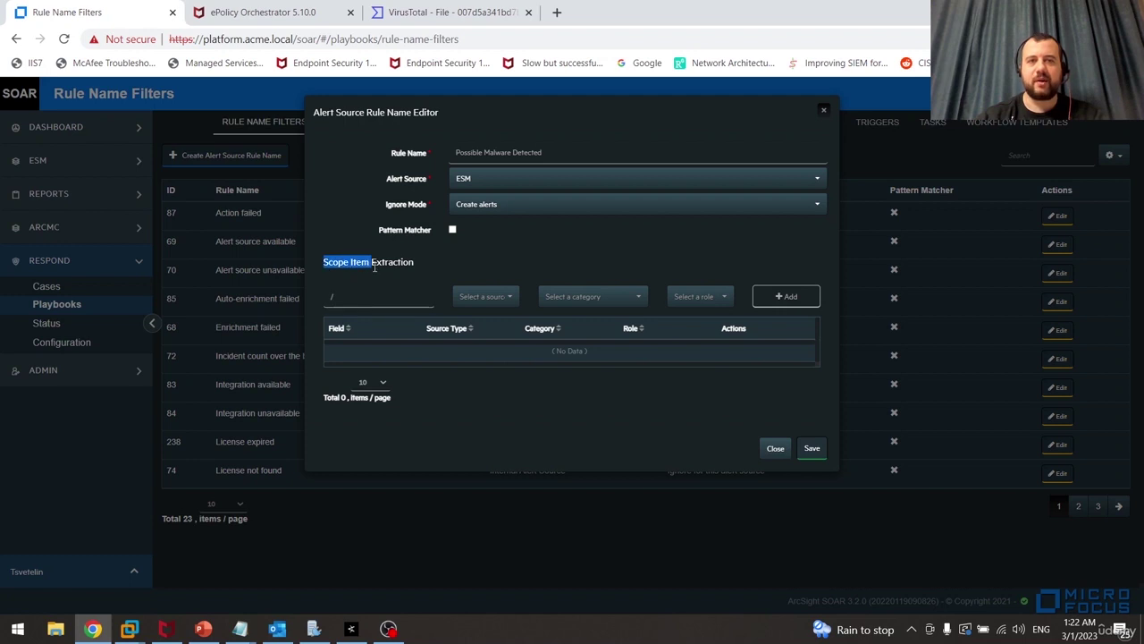
pyautogui.click(374, 266)
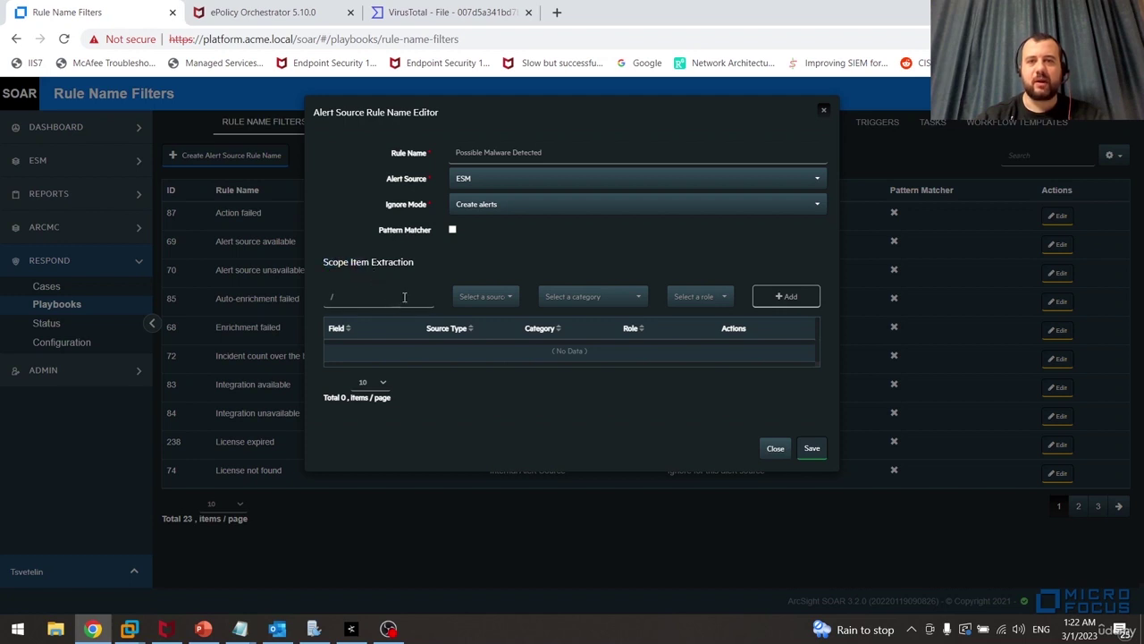
pyautogui.click(812, 449)
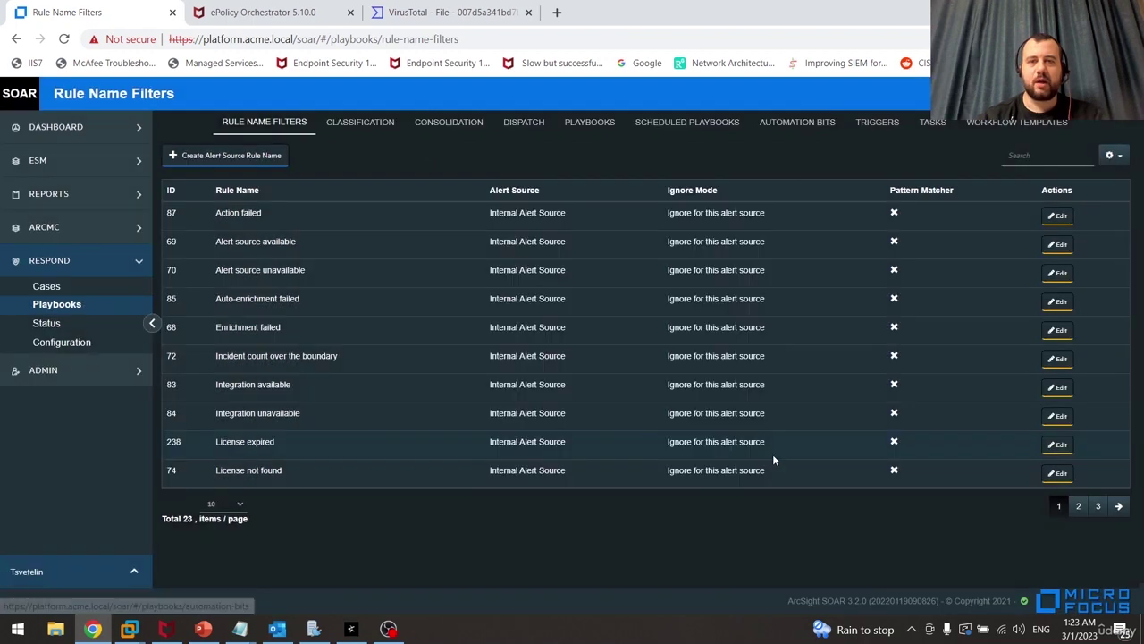
# Verify the new Possible Malware Detected filter on page 2 of the Rule Name Filters list
pyautogui.click(1078, 506)
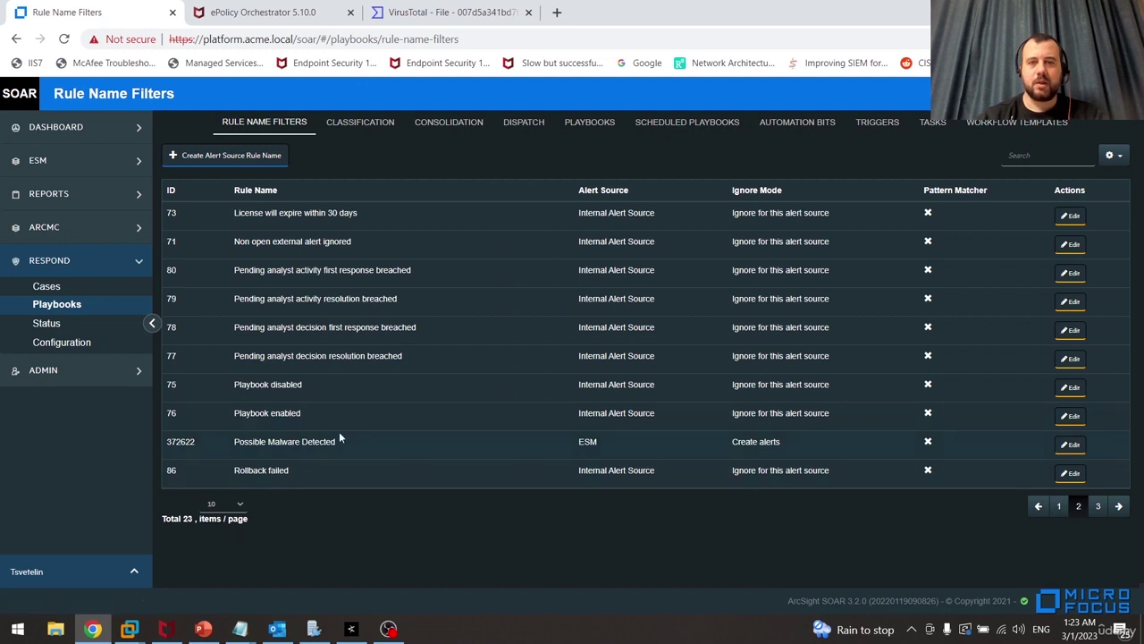
pyautogui.moveTo(347, 439); pyautogui.dragTo(230, 445)
pyautogui.hotkey('ctrl', 'c')
pyautogui.click(364, 513)
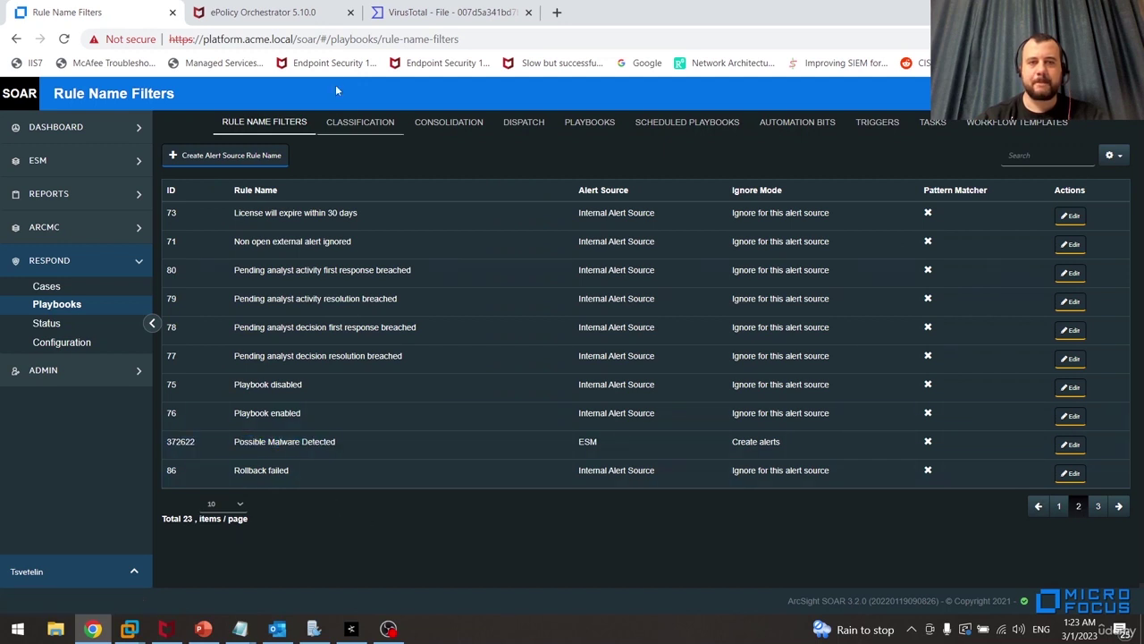
pyautogui.click(349, 124)
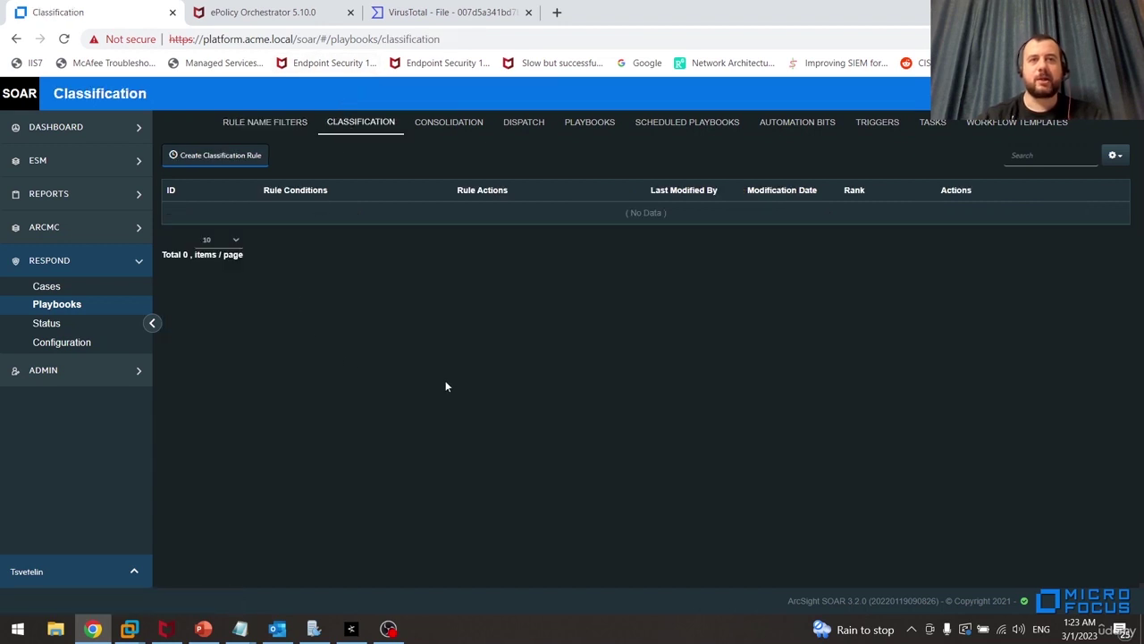
# Start a classification rule with condition 'Alert source rule name matches regex' = Possible Malware Detected
pyautogui.click(218, 166)
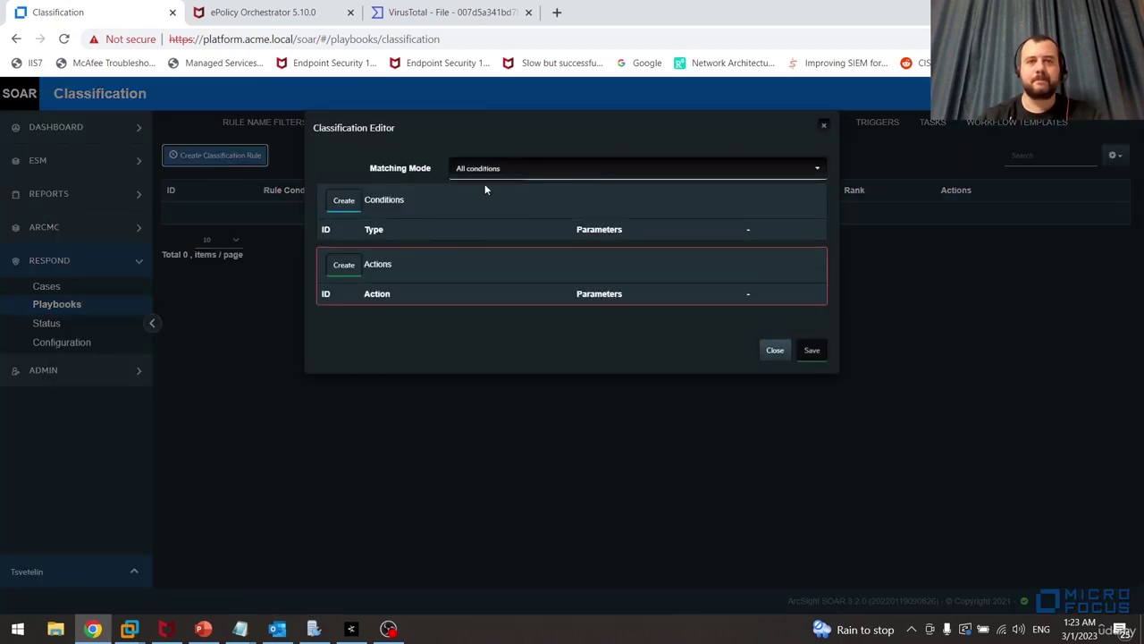
pyautogui.click(344, 204)
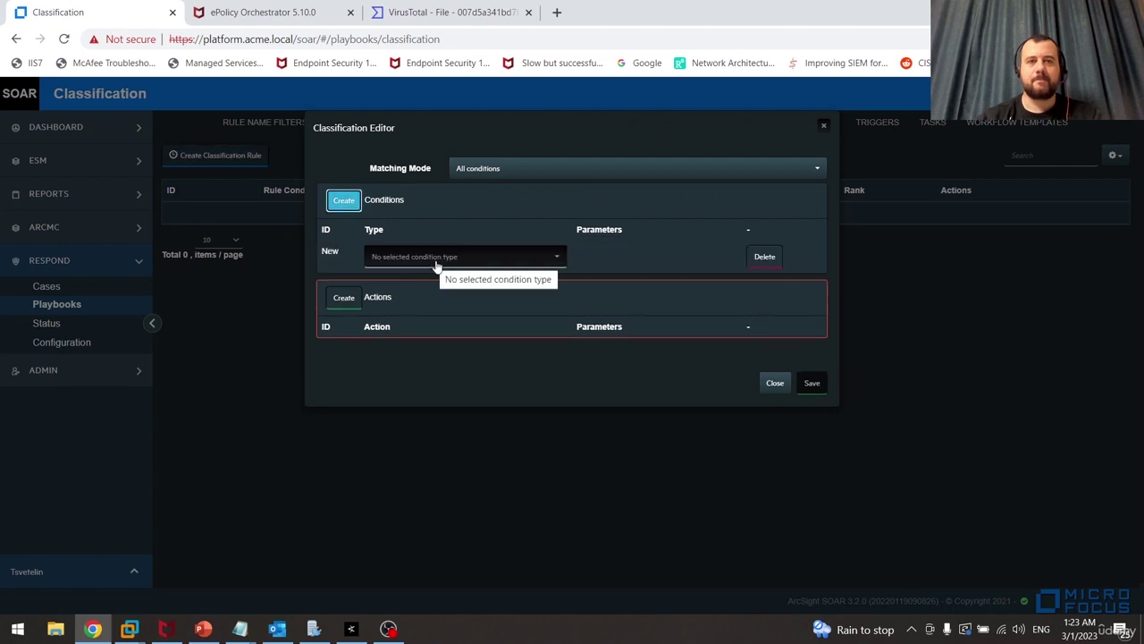
pyautogui.click(524, 259)
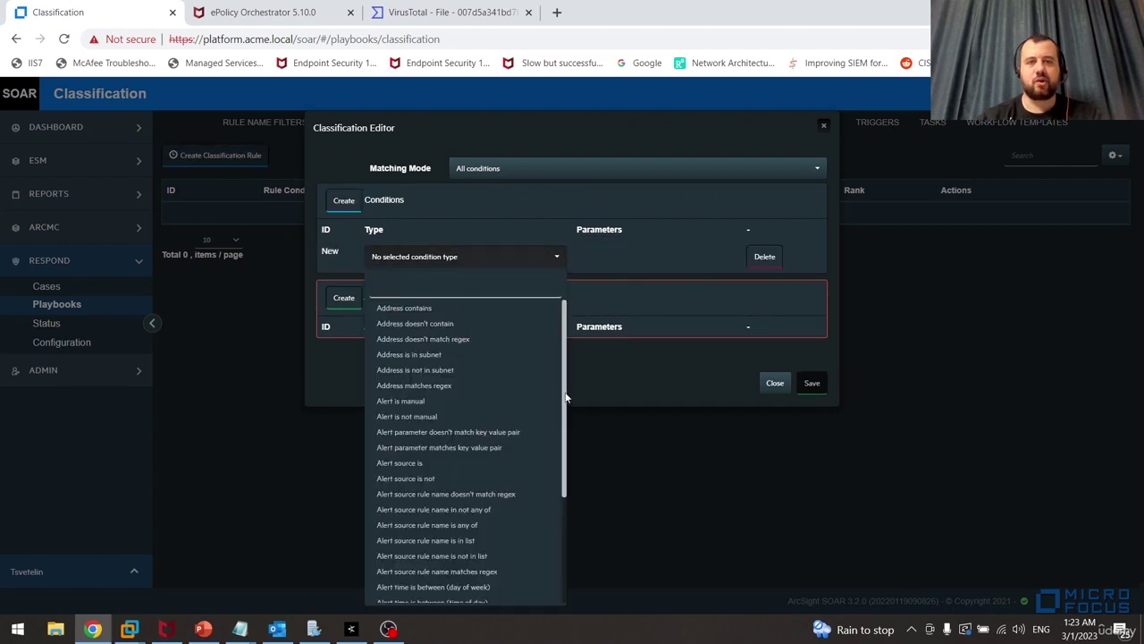
pyautogui.moveTo(563, 400); pyautogui.dragTo(565, 461)
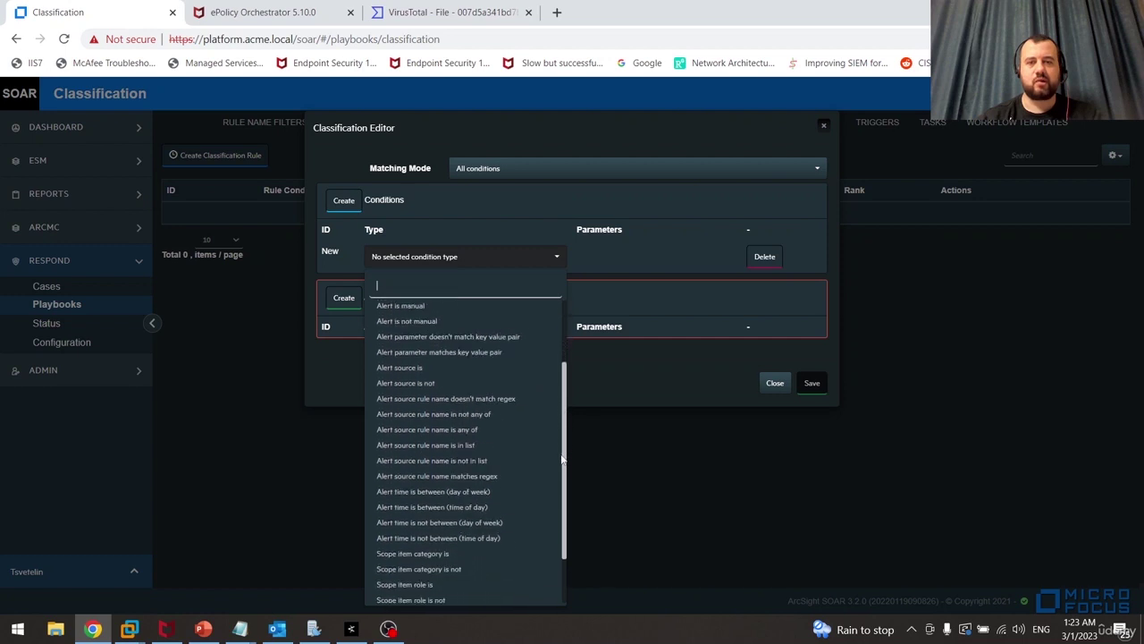
pyautogui.click(449, 479)
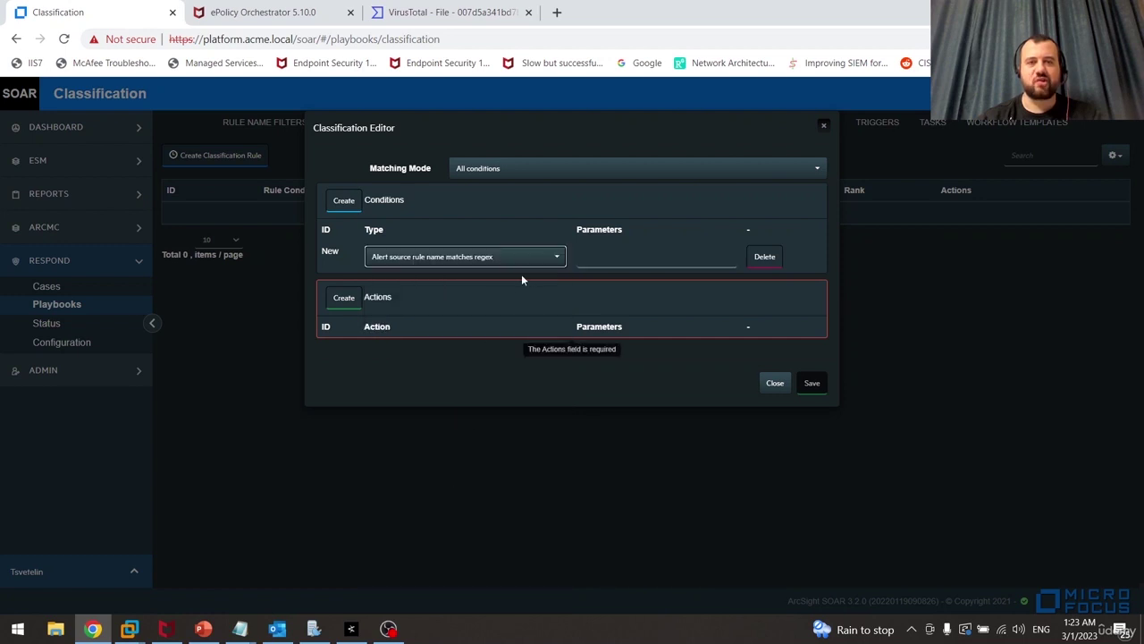
pyautogui.click(621, 260)
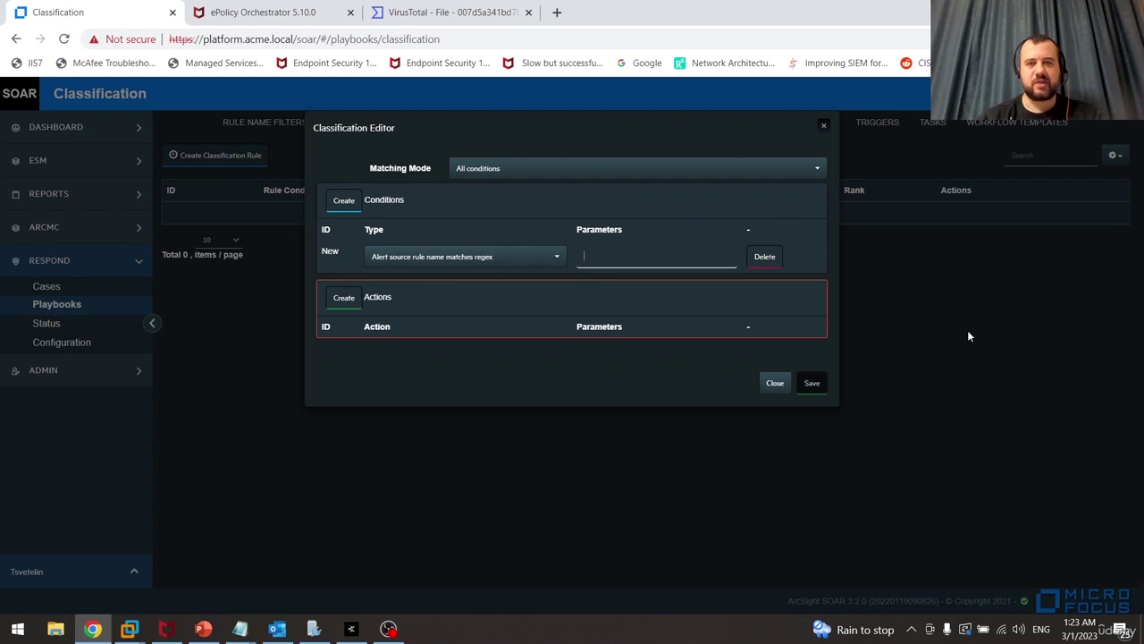
pyautogui.hotkey('ctrl', 'v')
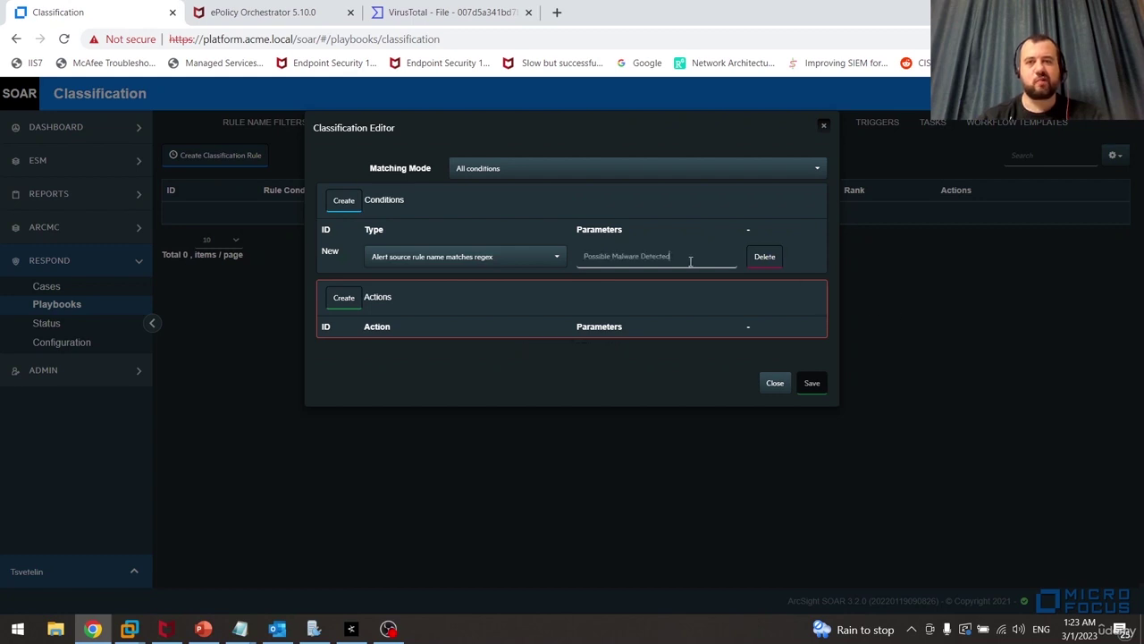
pyautogui.click(610, 369)
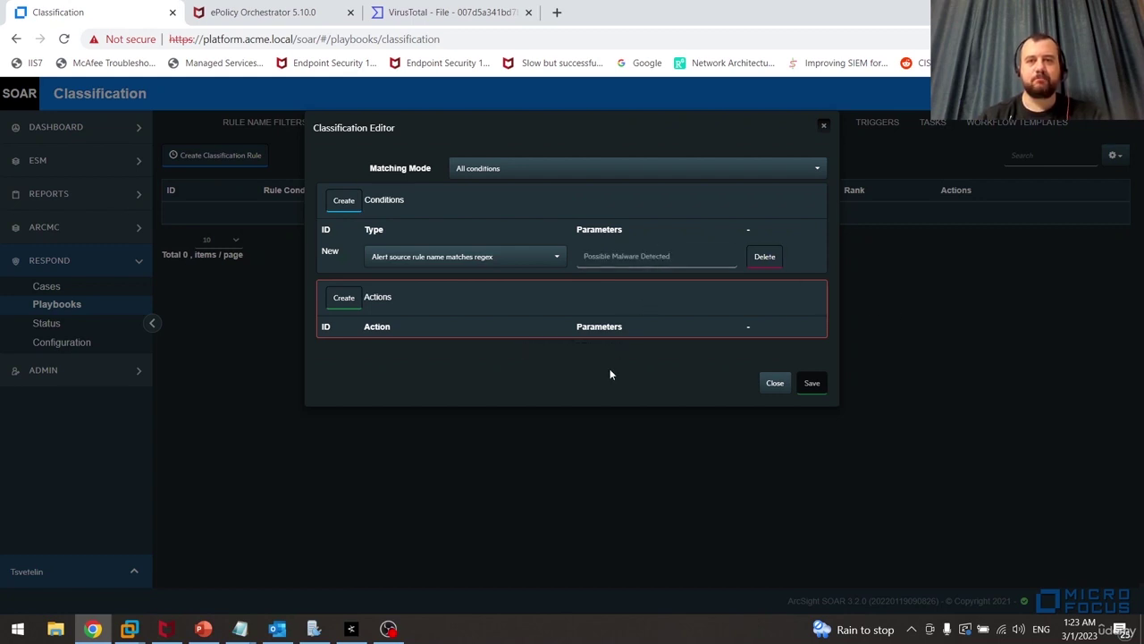
# Add an action labelling cases Known Exploit, save the rule, and enable it
pyautogui.click(342, 304)
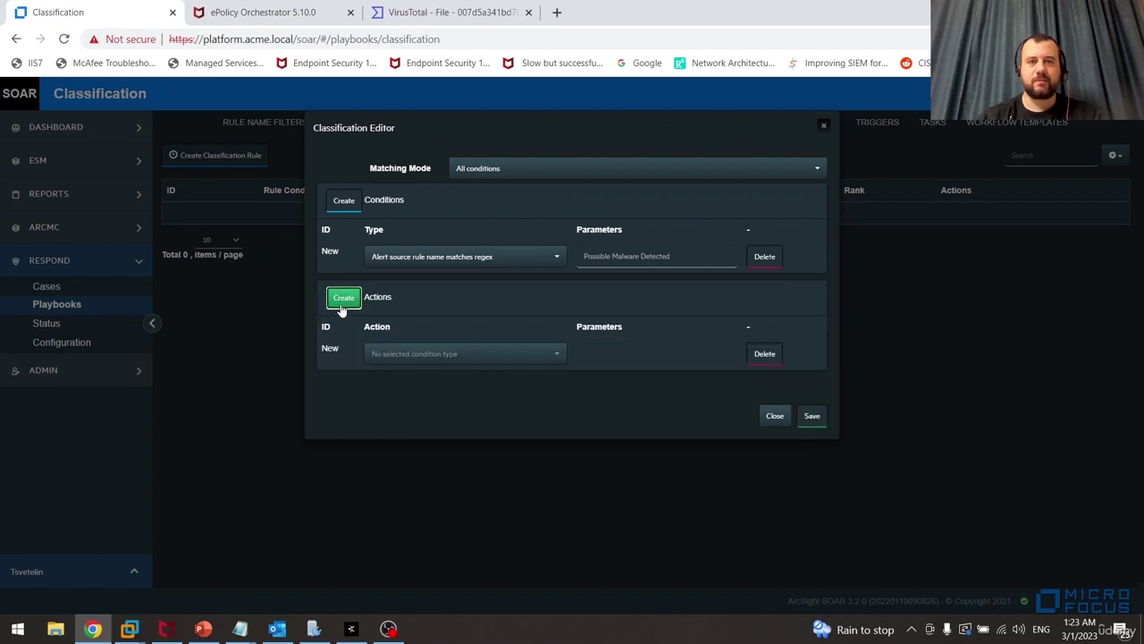
pyautogui.click(484, 352)
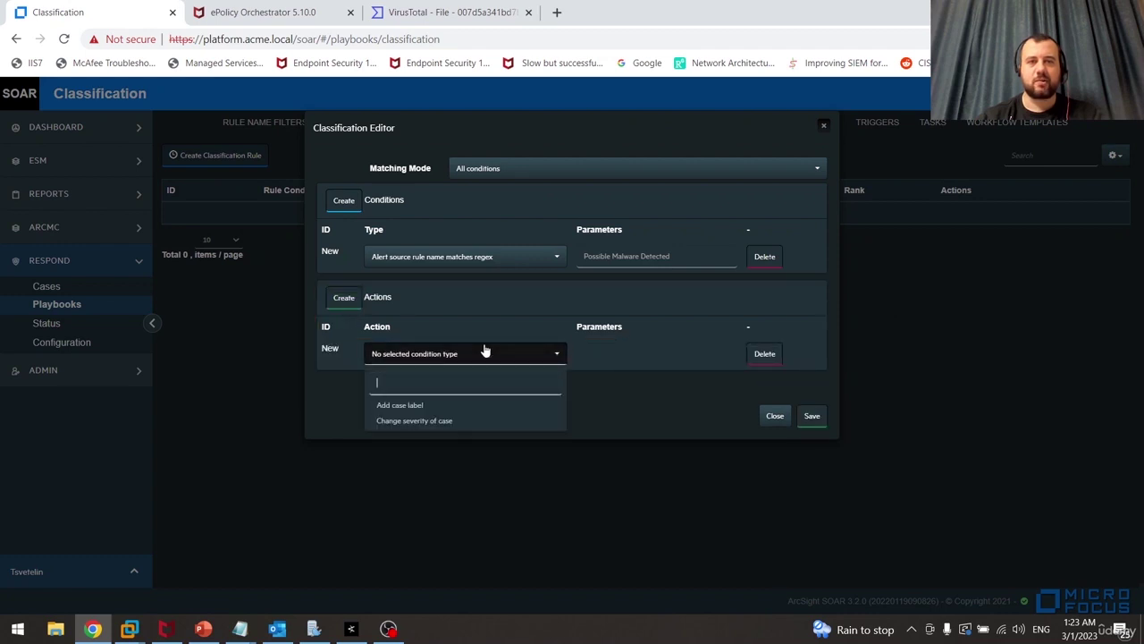
pyautogui.click(424, 405)
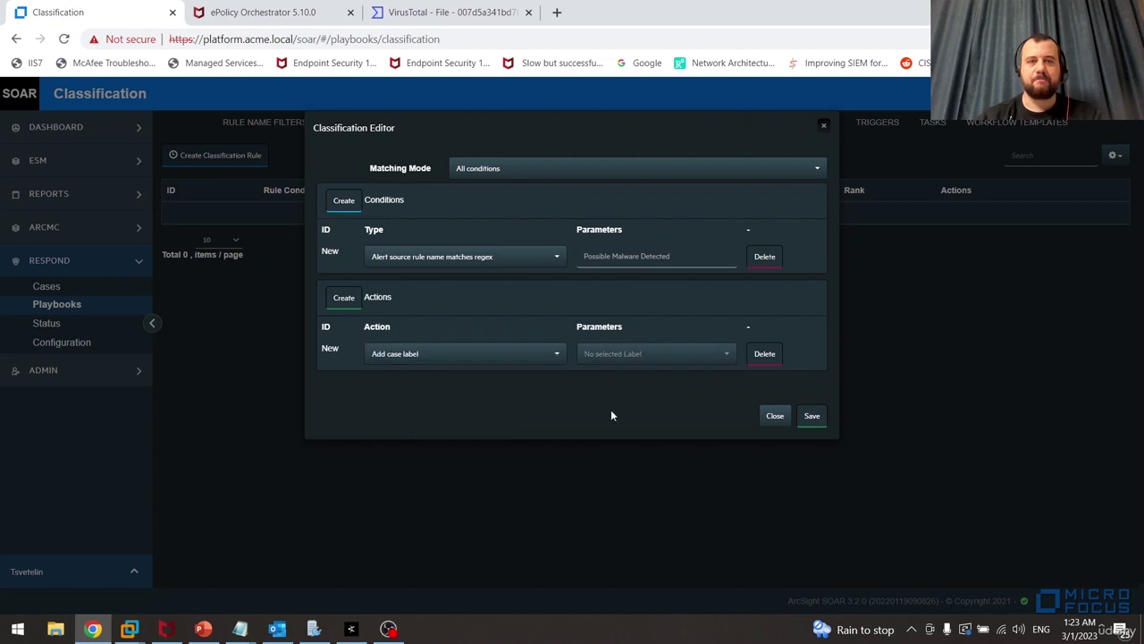
pyautogui.click(726, 358)
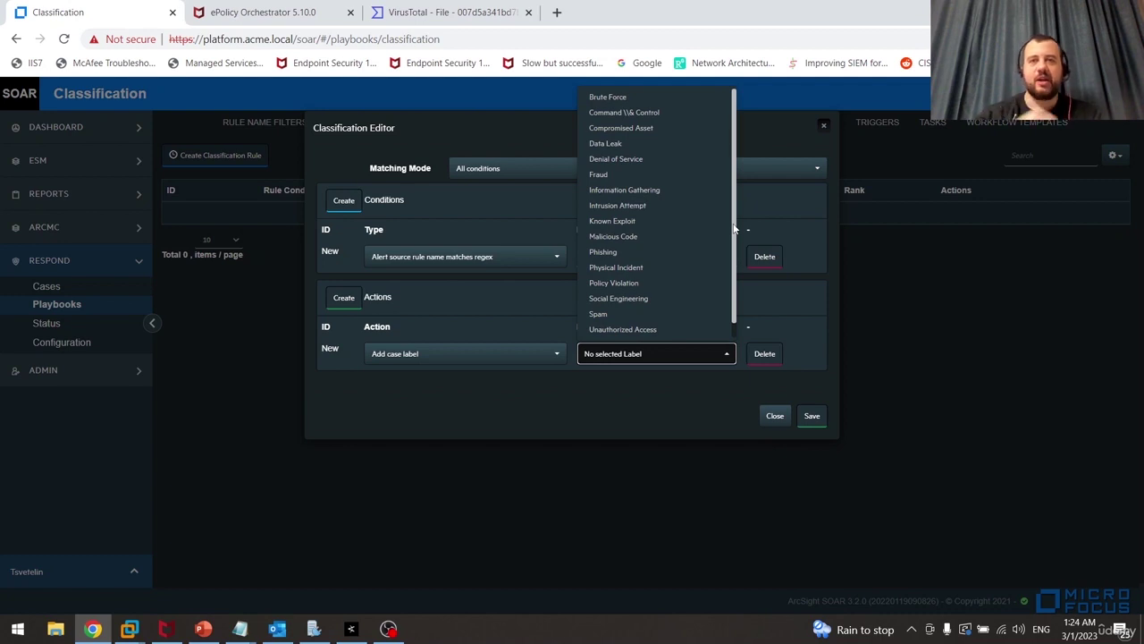
pyautogui.click(638, 220)
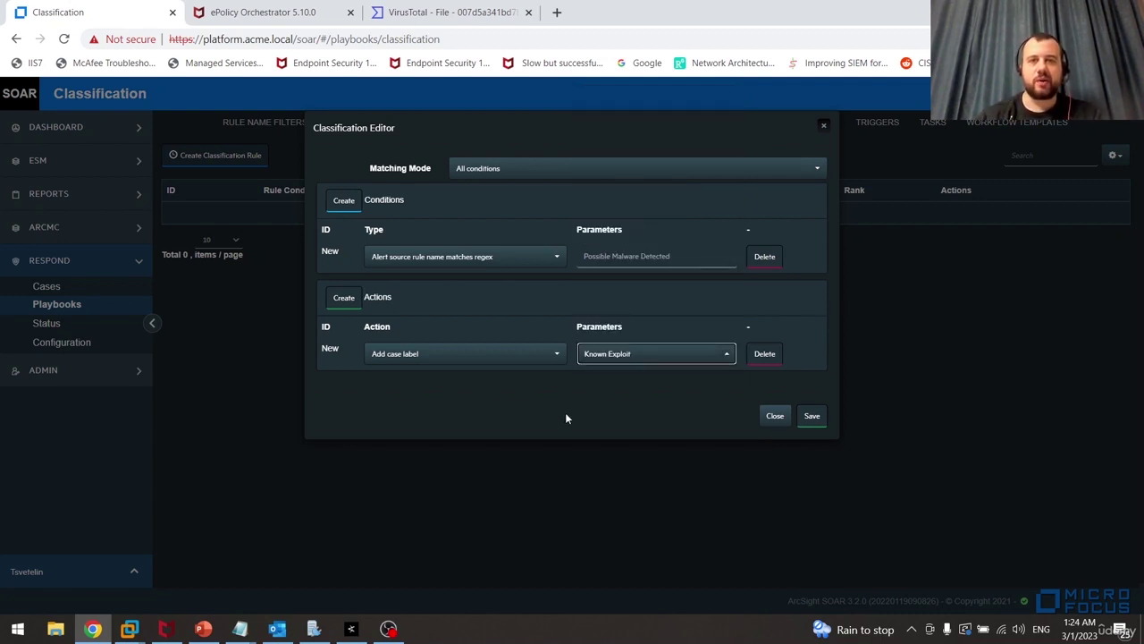
pyautogui.click(811, 416)
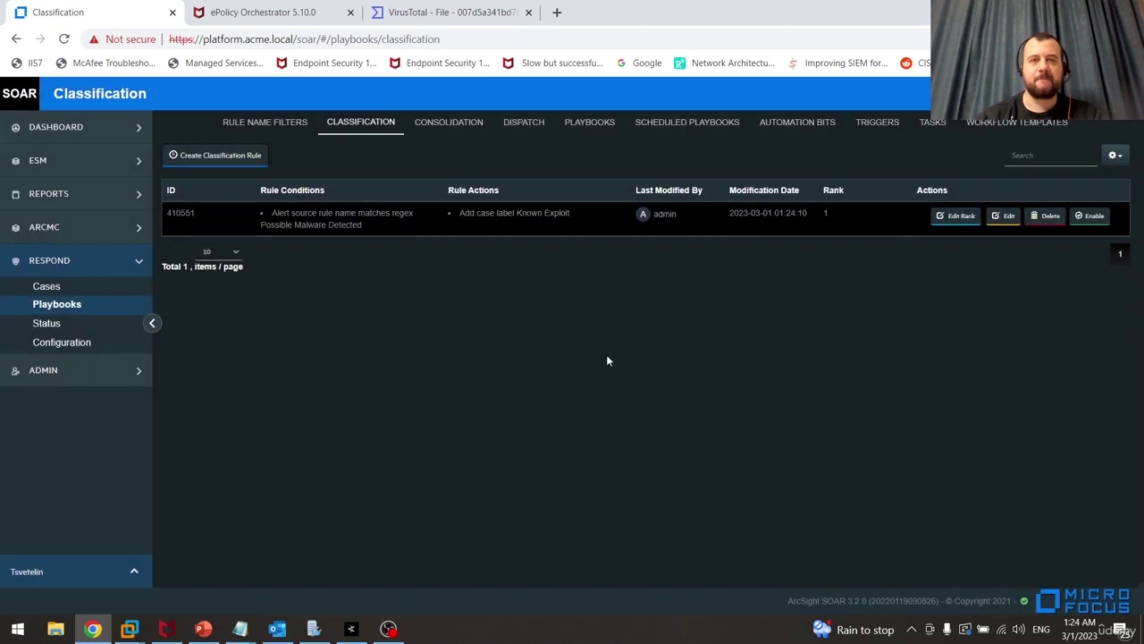
pyautogui.click(1092, 217)
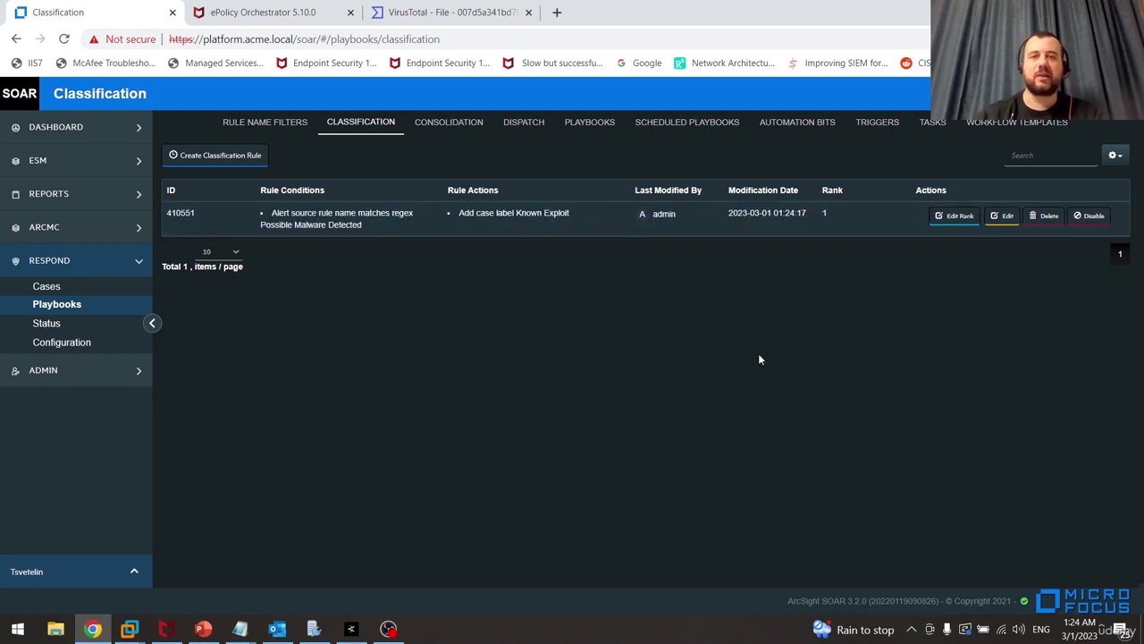
pyautogui.click(465, 125)
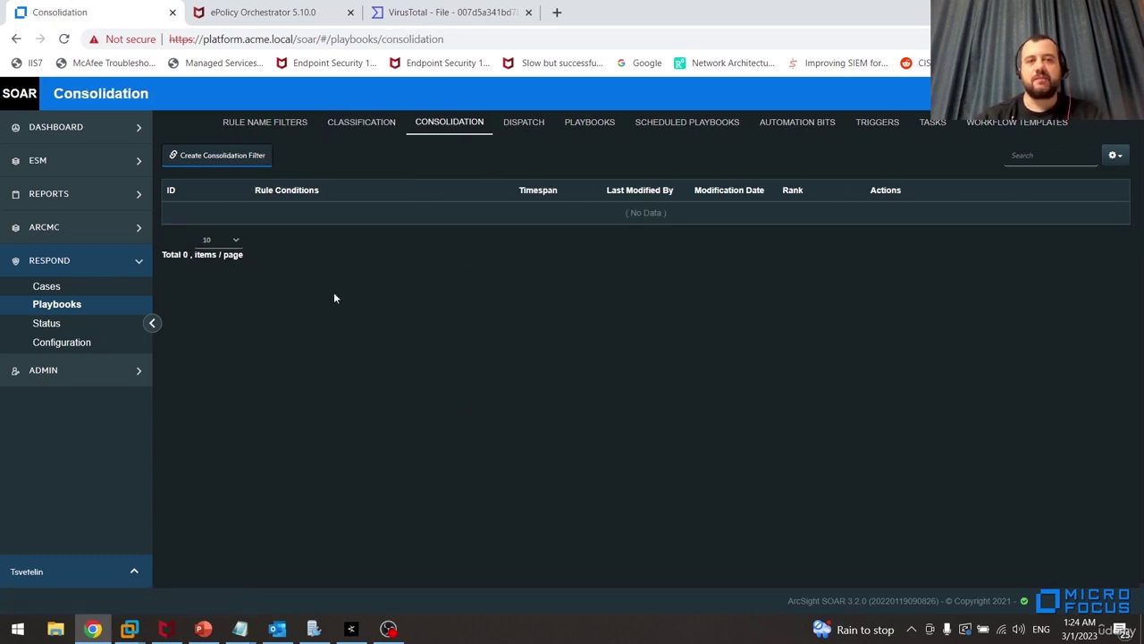
# Start a consolidation filter with a 15-minute timespan measured since the first alert
pyautogui.click(222, 156)
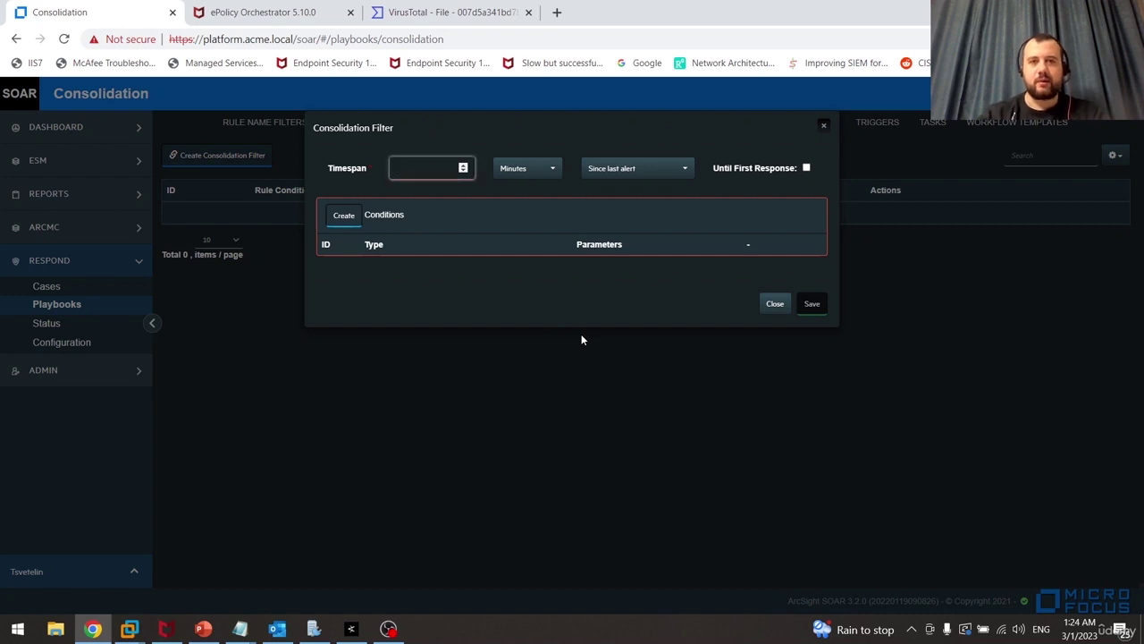
pyautogui.write('15')
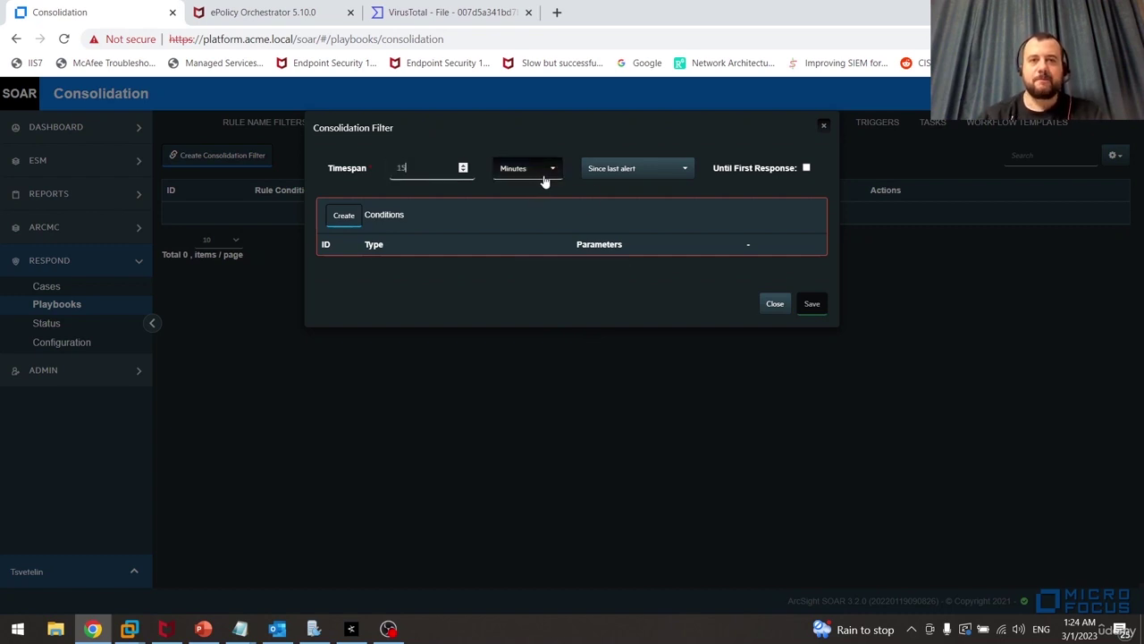
pyautogui.click(670, 170)
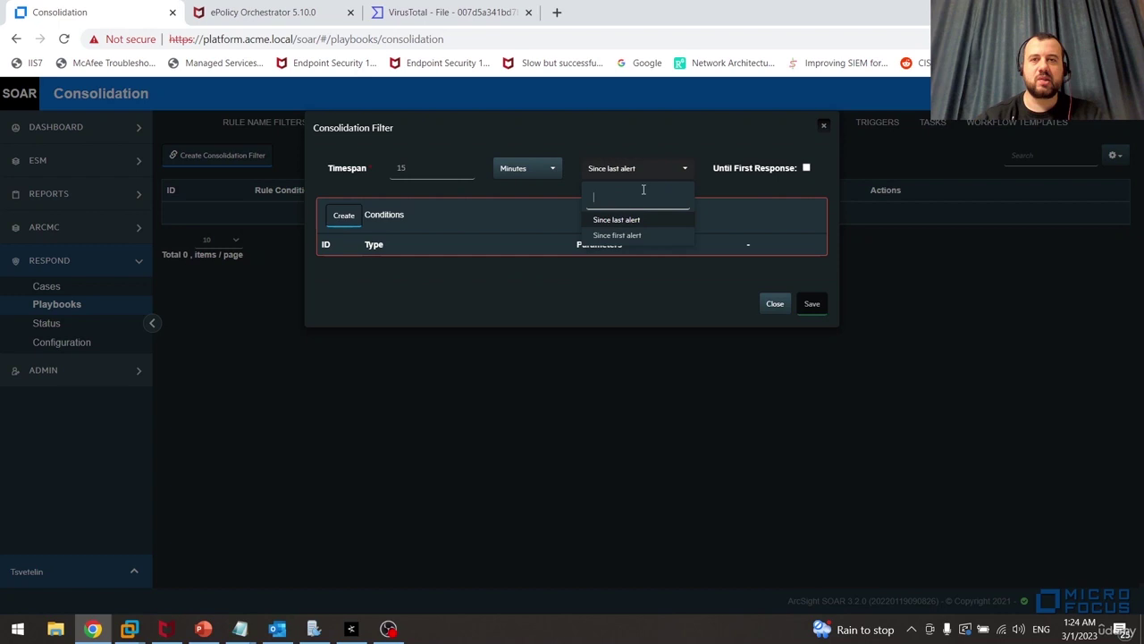
pyautogui.click(612, 235)
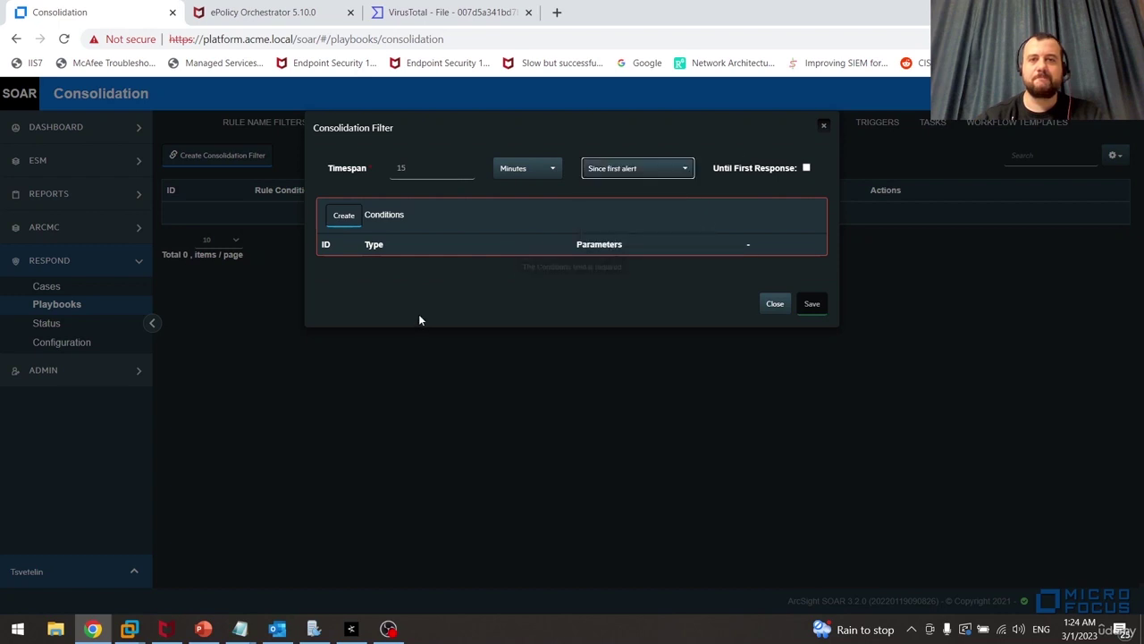
# Add condition 'rule name matches regex' = Possible Malware Detected, save, and enable the filter
pyautogui.click(343, 216)
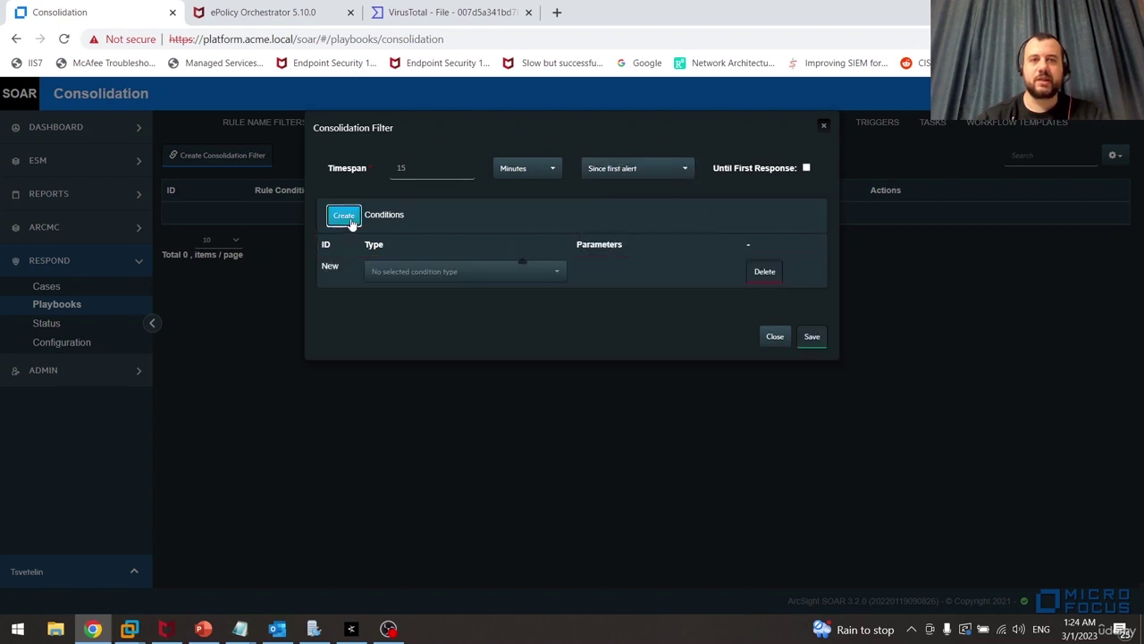
pyautogui.click(456, 272)
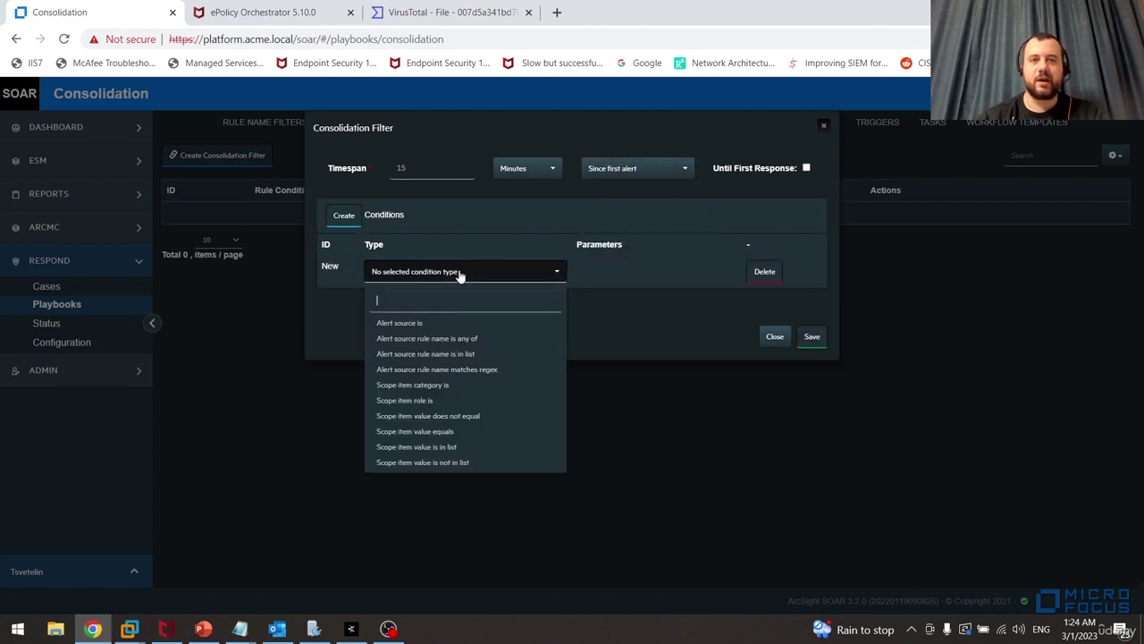
pyautogui.click(474, 369)
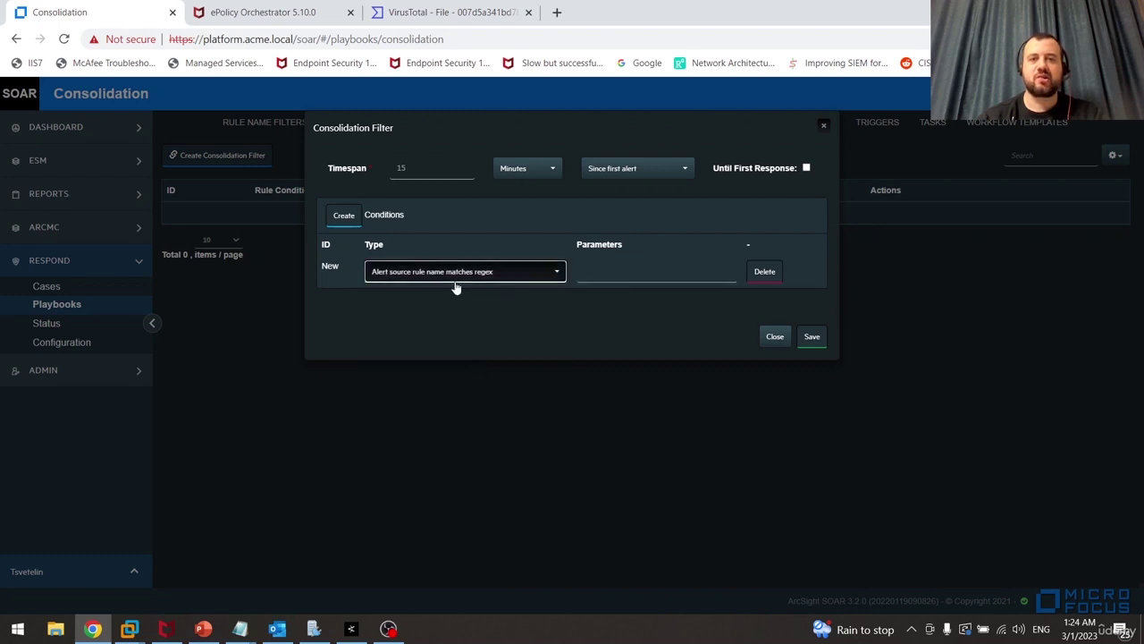
pyautogui.click(621, 277)
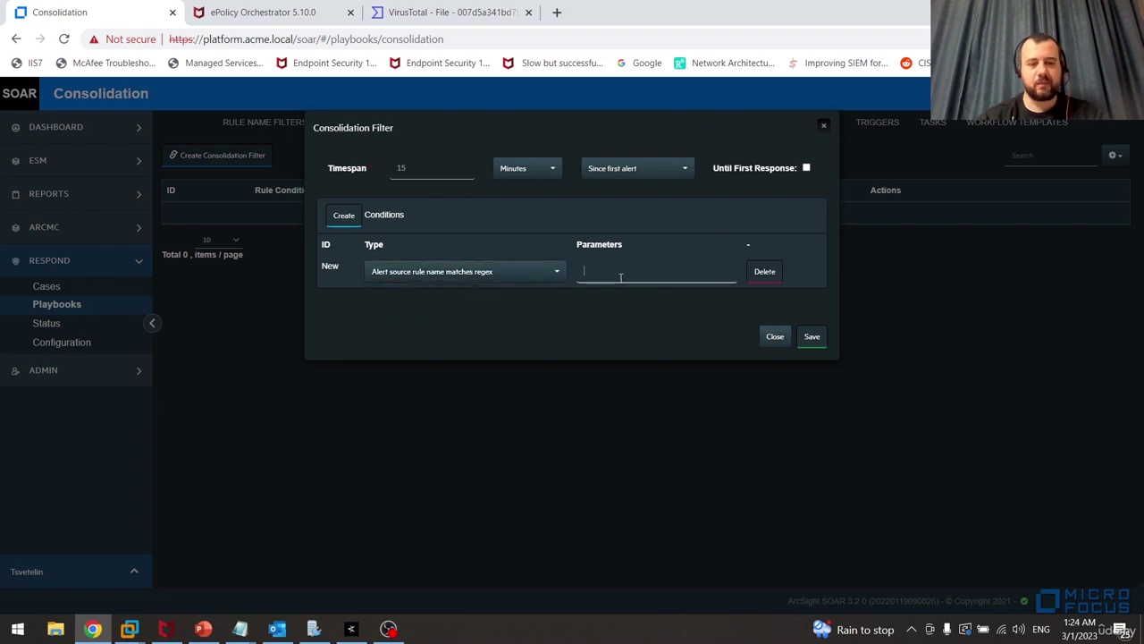
pyautogui.write('Possible Malware Detected')
pyautogui.click(669, 334)
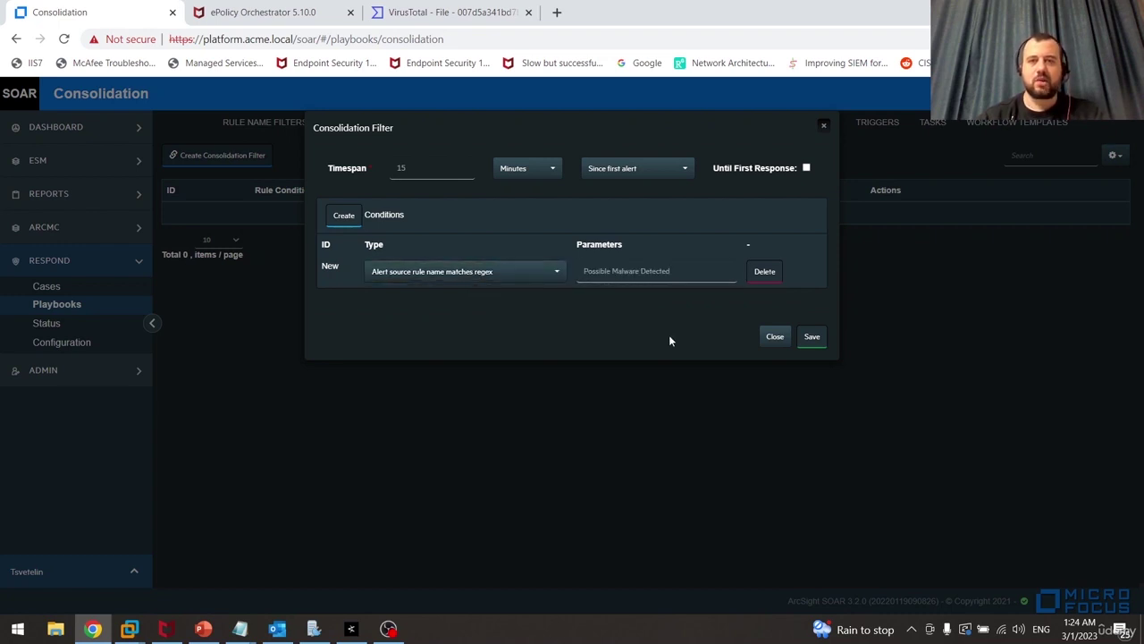
pyautogui.click(803, 337)
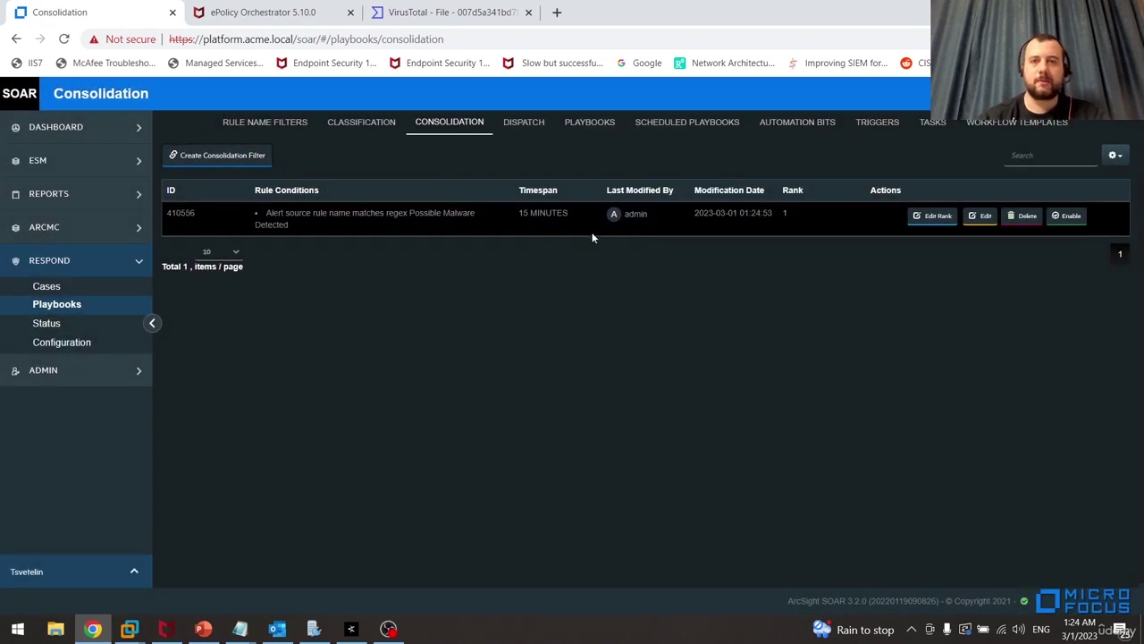
pyautogui.click(1069, 222)
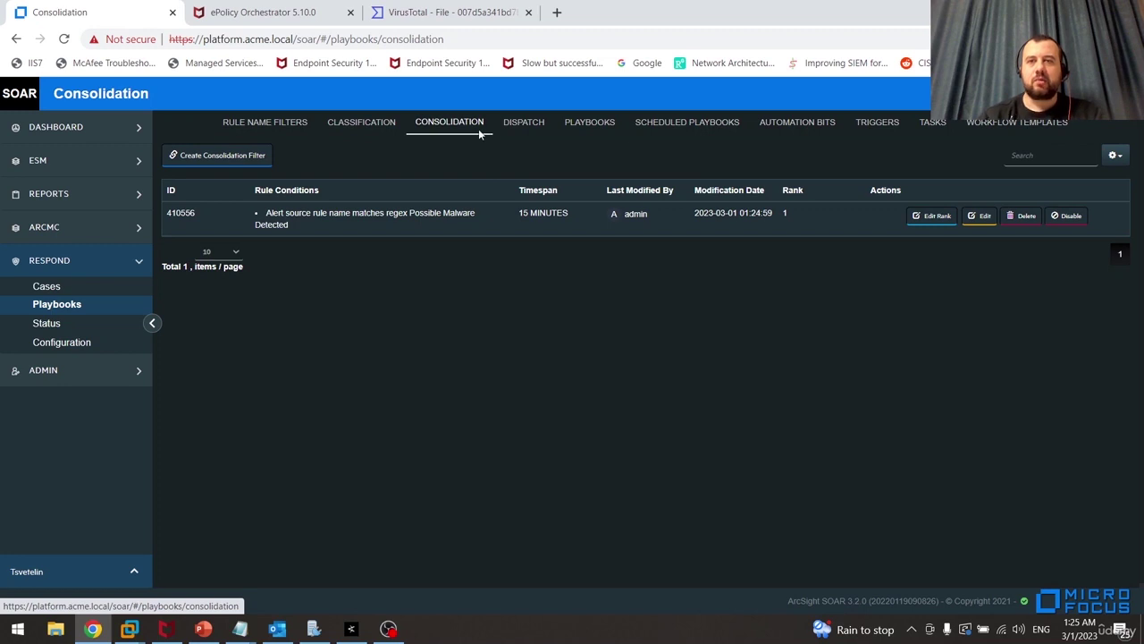
# Create a dispatch rule with condition 'Alert source rule name matches regex' = Possible Malware Detected
pyautogui.click(524, 125)
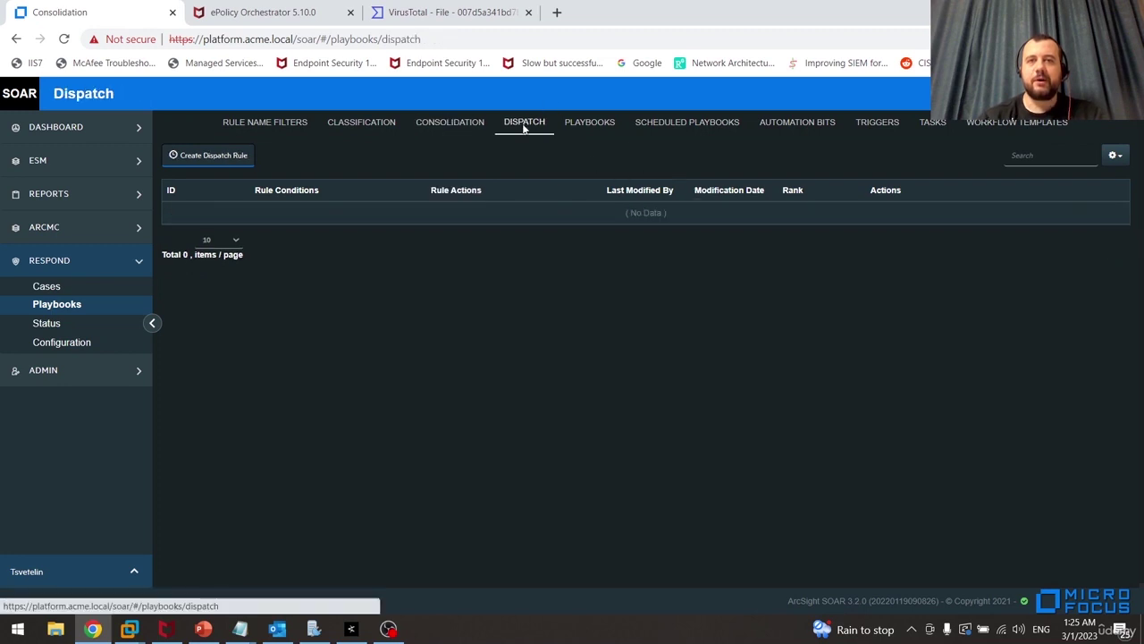
pyautogui.click(234, 162)
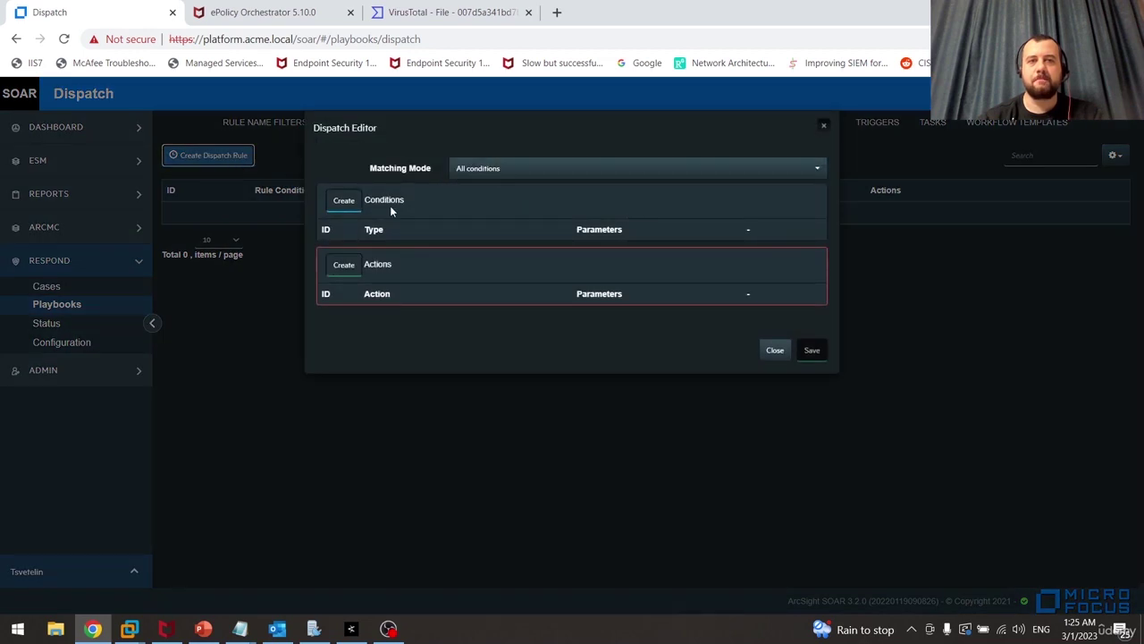
pyautogui.click(345, 200)
pyautogui.click(450, 256)
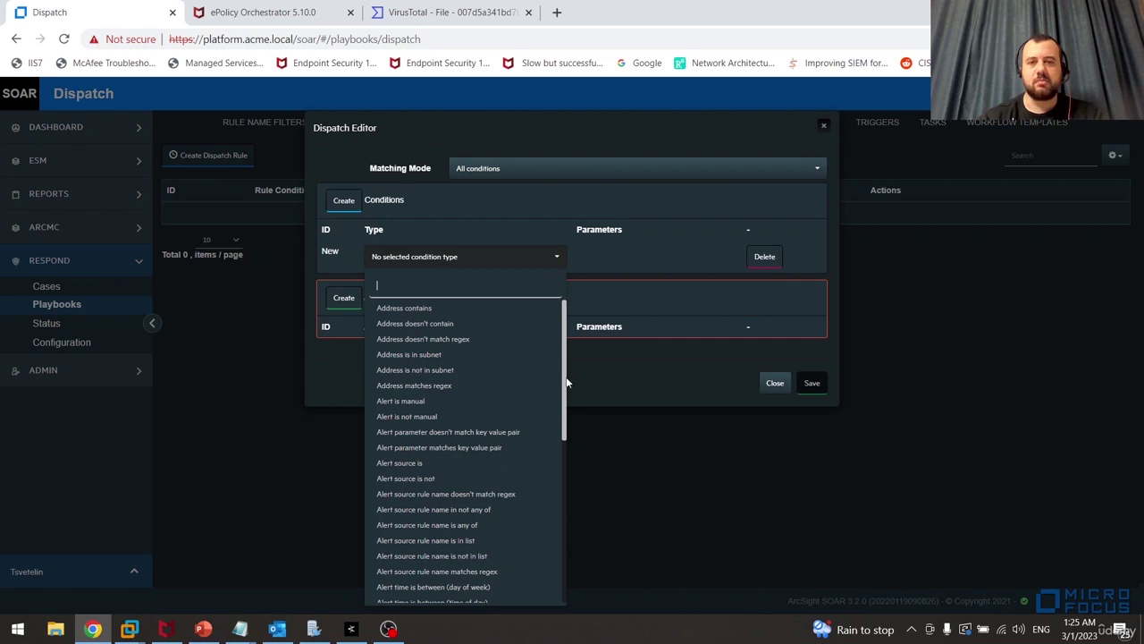
pyautogui.moveTo(565, 384); pyautogui.dragTo(564, 436)
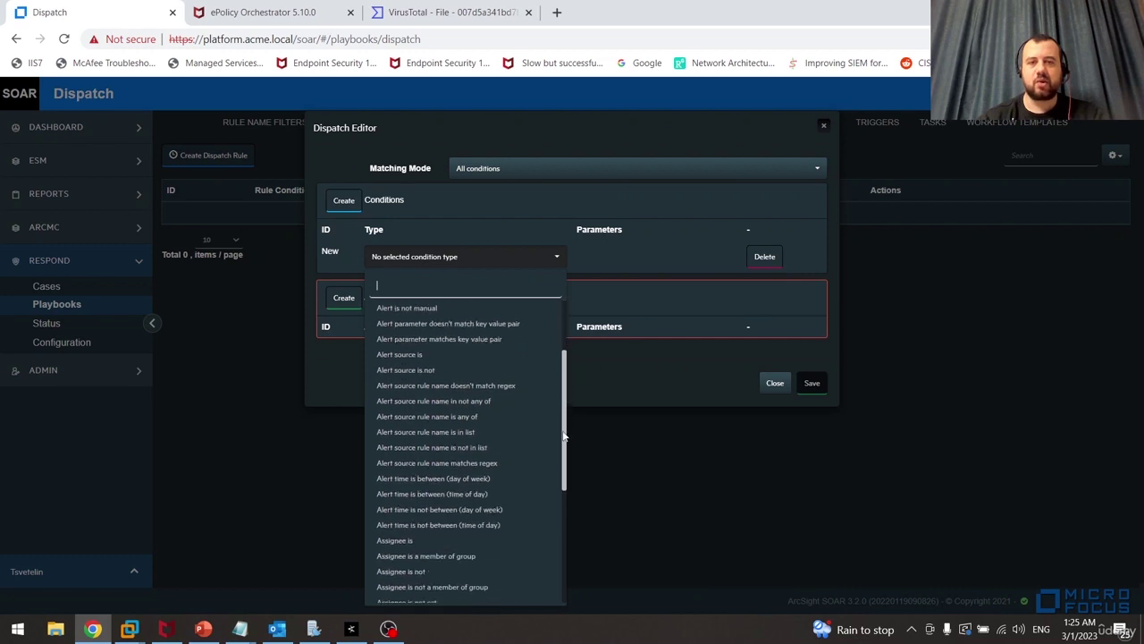
pyautogui.click(481, 462)
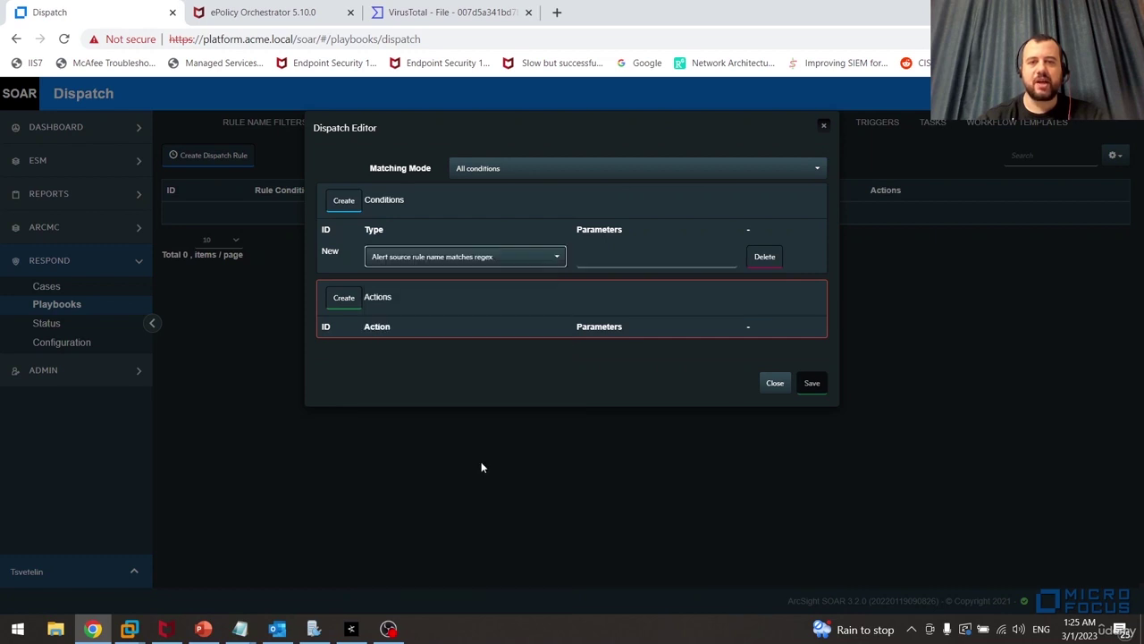
pyautogui.click(626, 258)
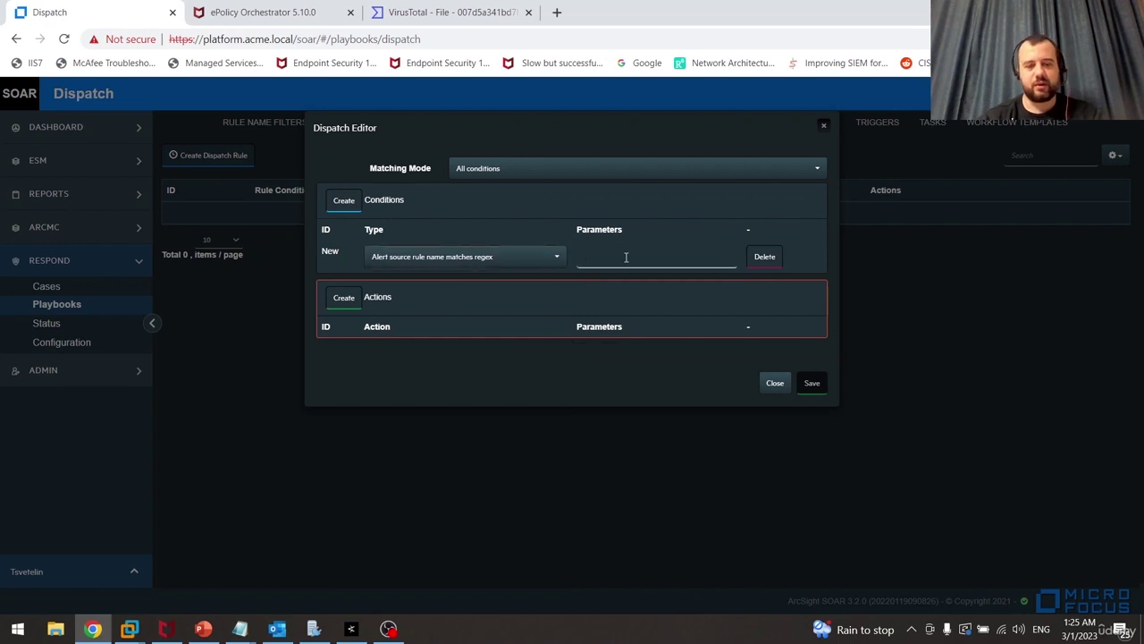
pyautogui.write('Possible Malware Detected')
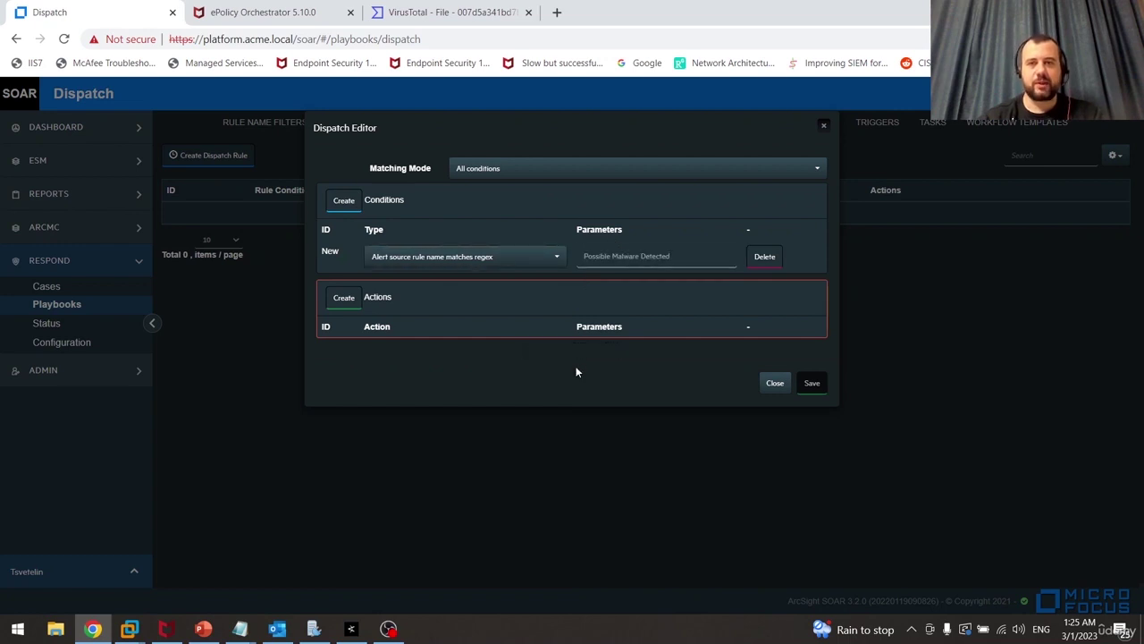
# Add an 'Assign to a user or group' action for the analyst user and save the rule
pyautogui.click(345, 299)
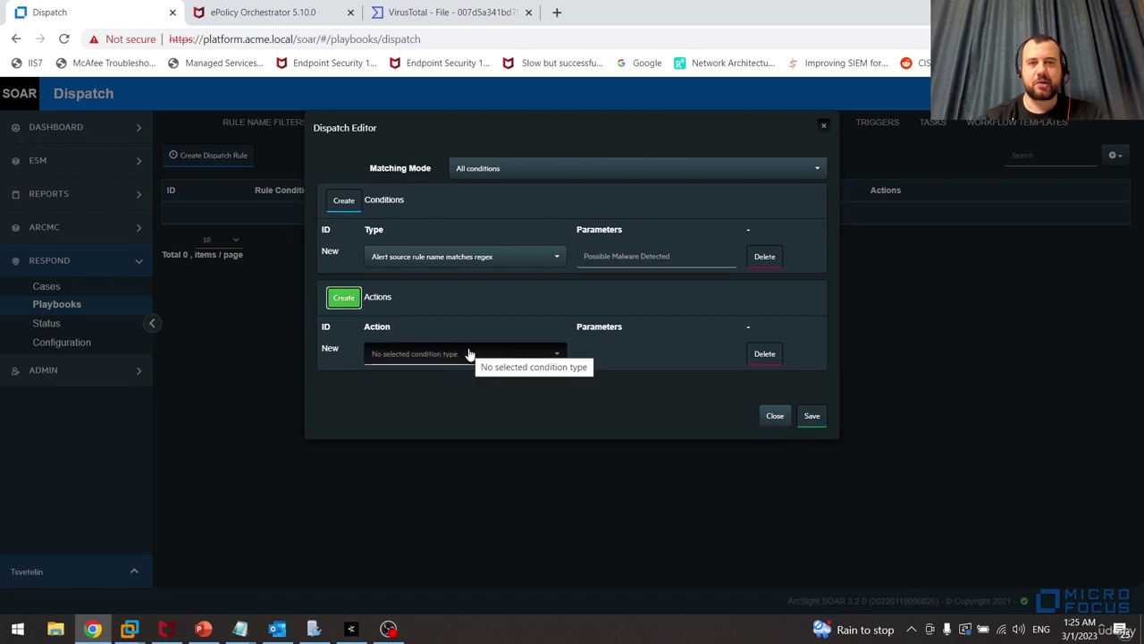
pyautogui.click(468, 354)
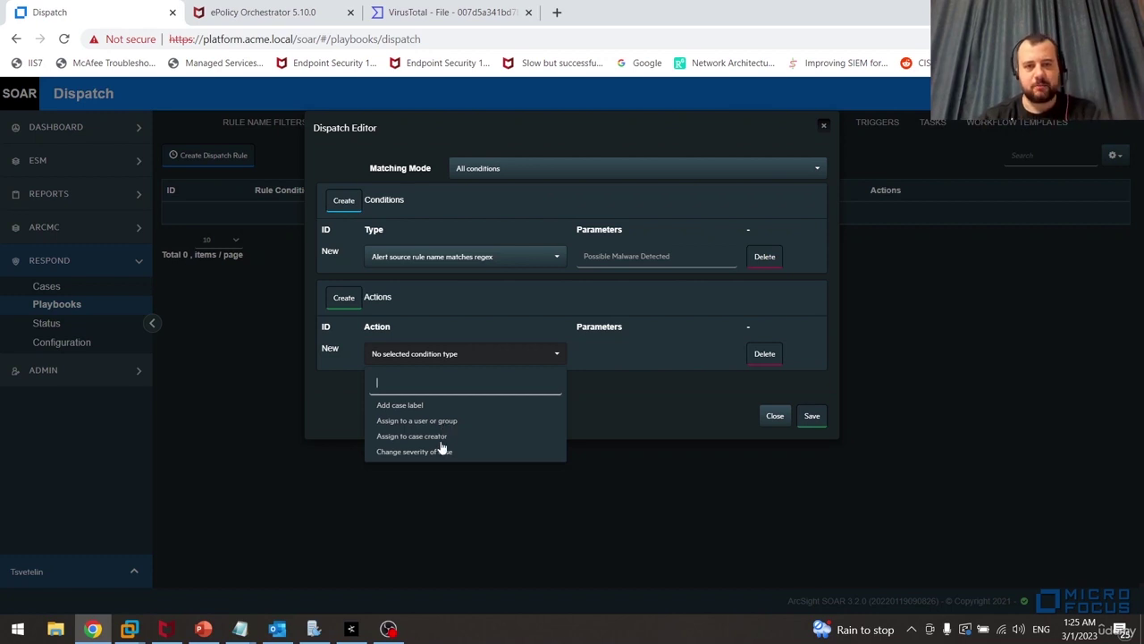
pyautogui.click(463, 421)
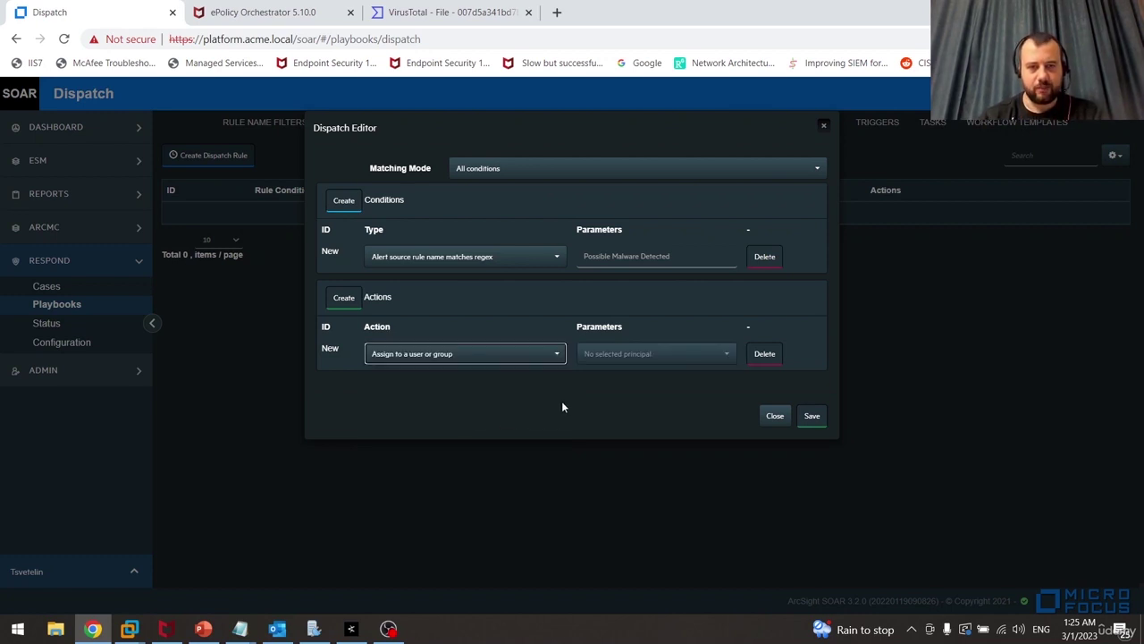
pyautogui.click(723, 355)
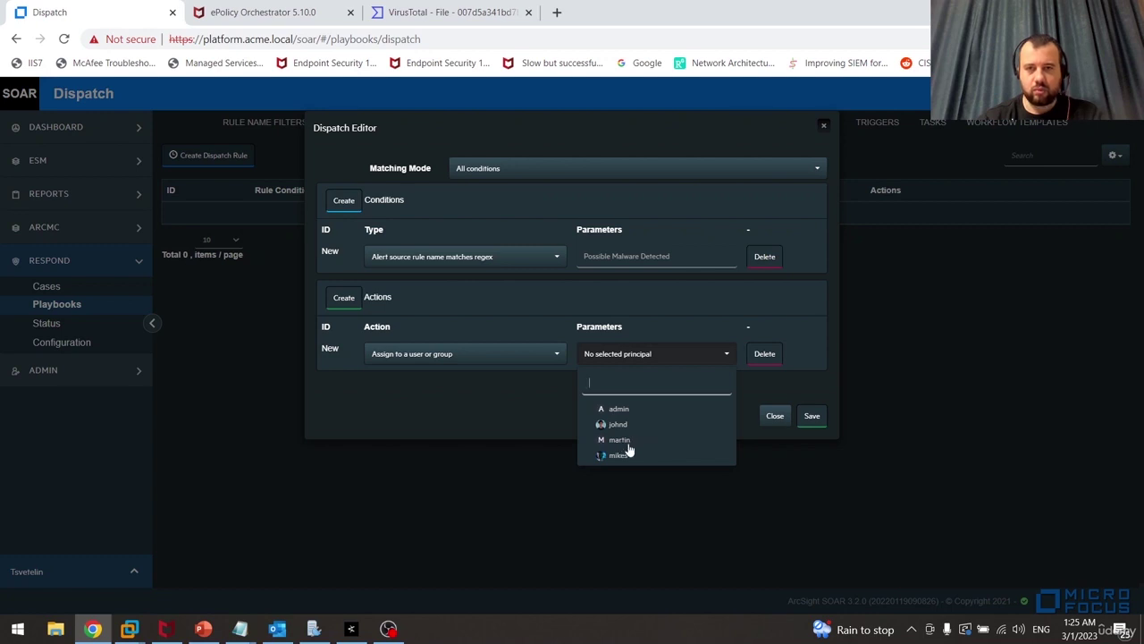
pyautogui.click(622, 455)
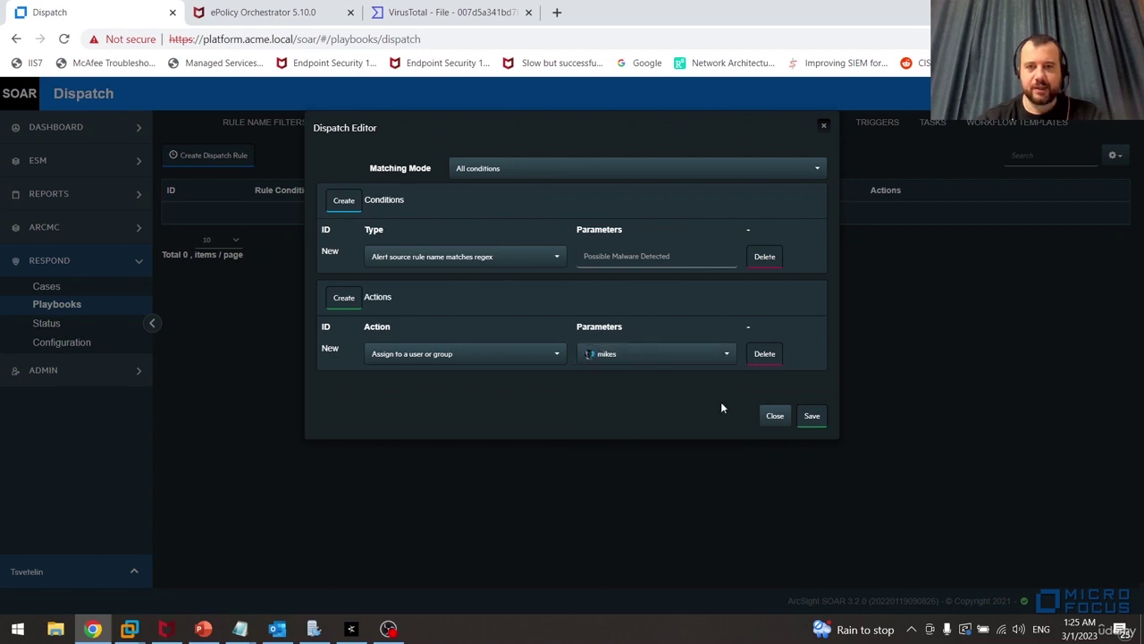
pyautogui.click(811, 416)
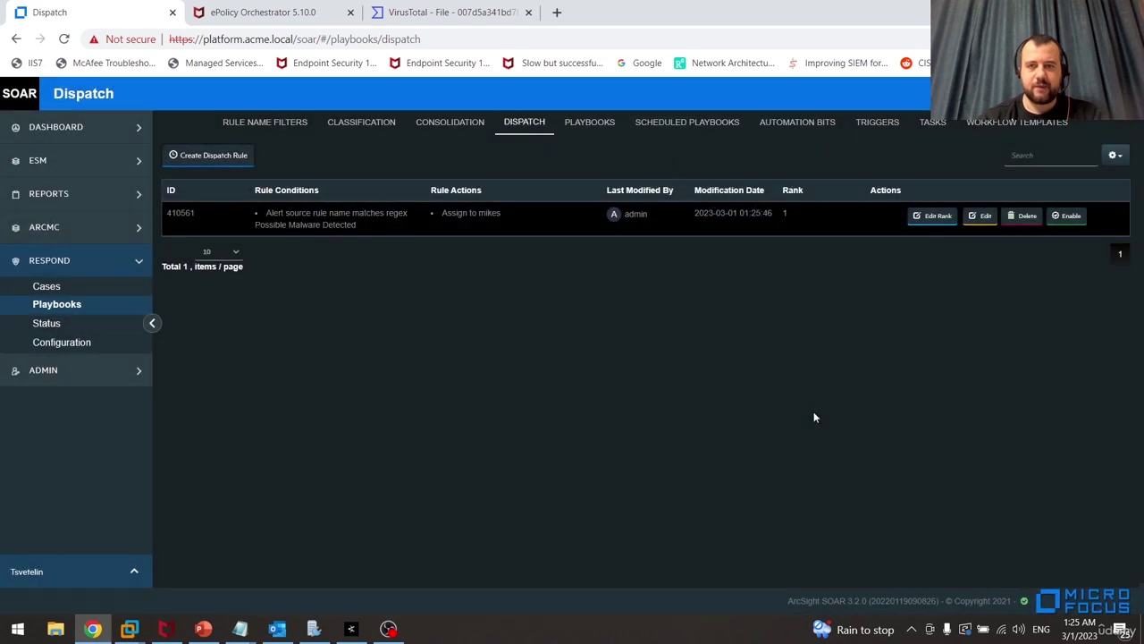
# Enable the dispatch rule, review the four filter tabs, and start a new workflow playbook
pyautogui.click(1066, 215)
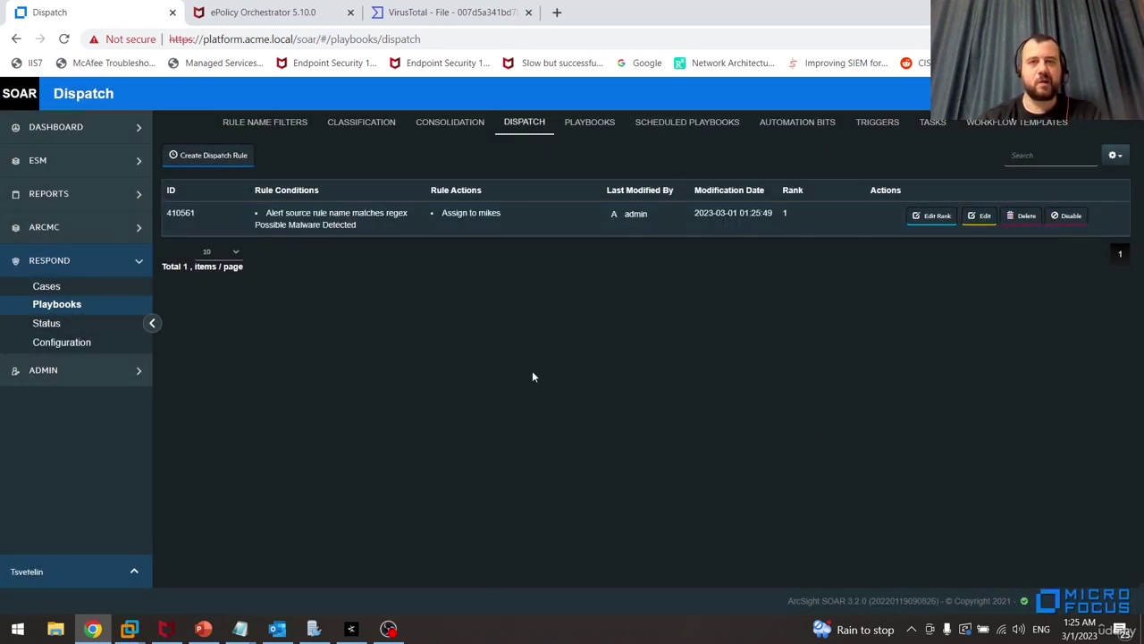
pyautogui.click(292, 134)
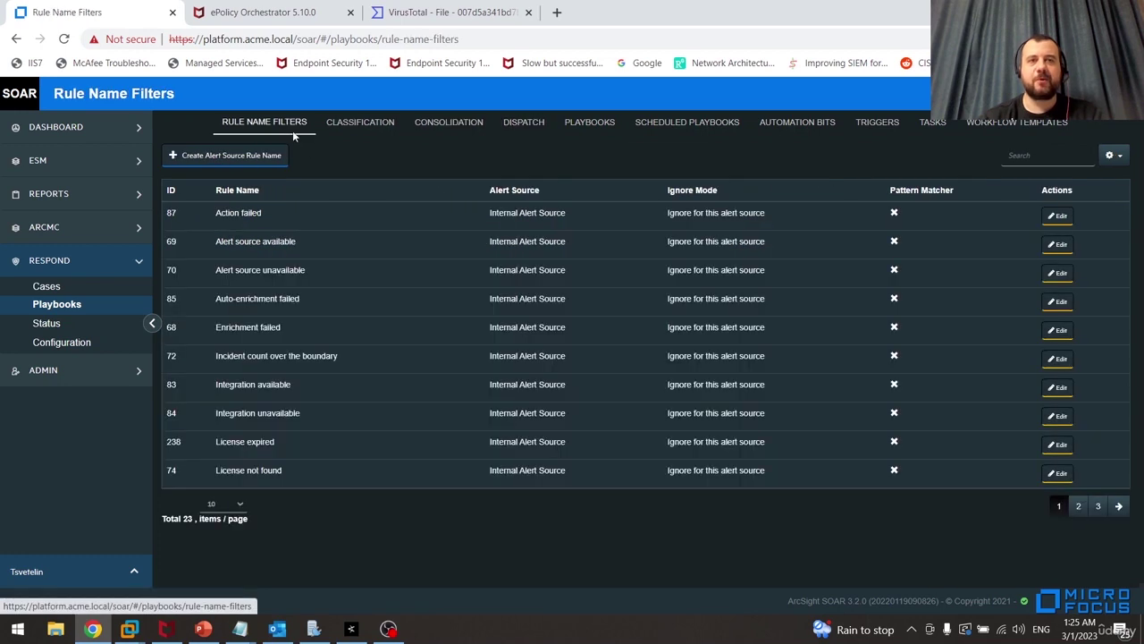
pyautogui.click(362, 130)
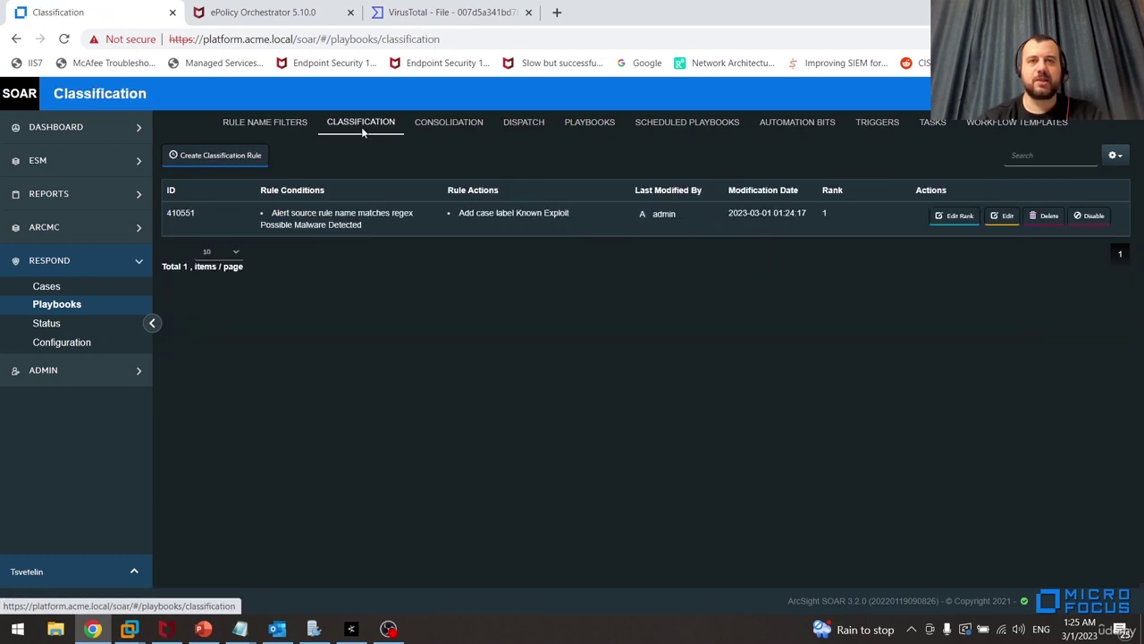
pyautogui.click(466, 129)
pyautogui.click(536, 134)
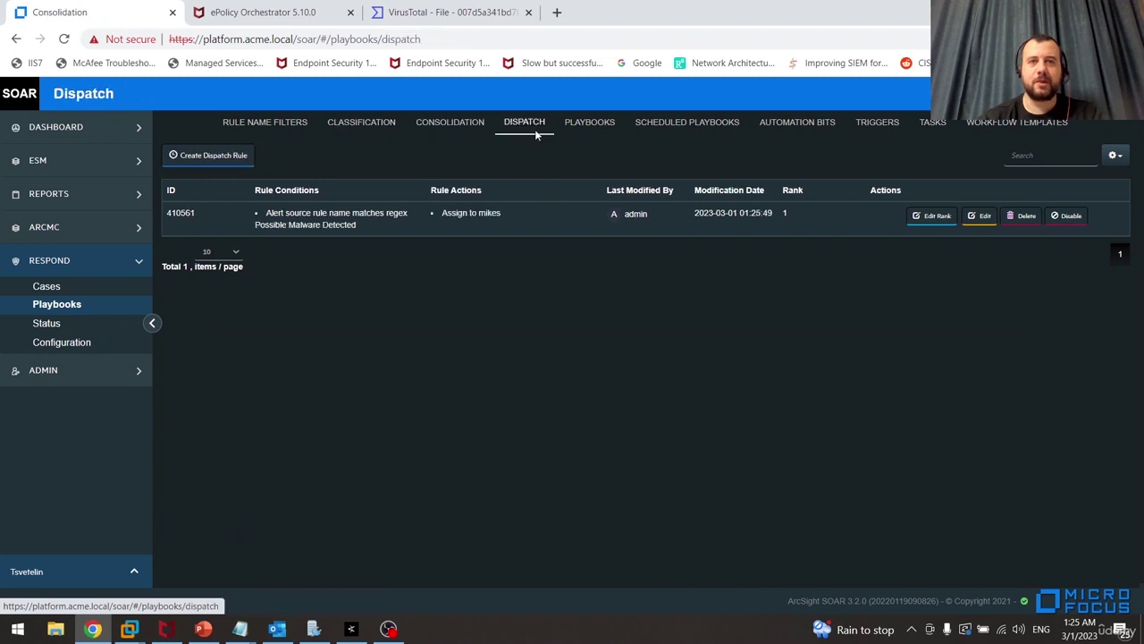
pyautogui.click(599, 134)
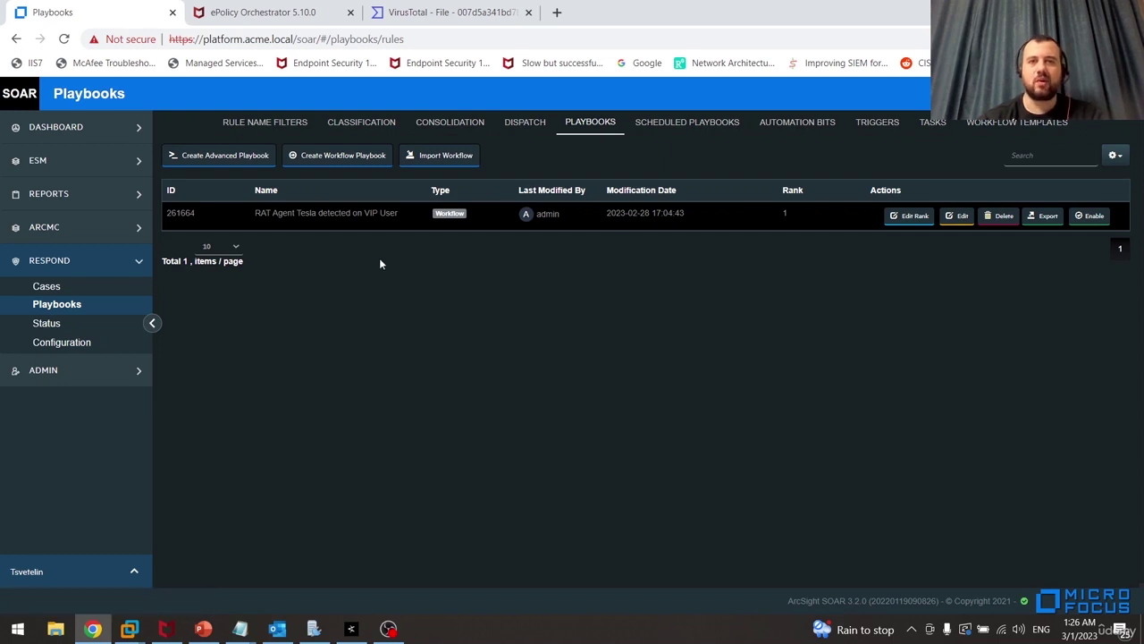
pyautogui.click(341, 157)
# Enter the playbook name Possible Malware Detected and start replacing the Start node's title with it
pyautogui.moveTo(141, 243); pyautogui.dragTo(141, 332)
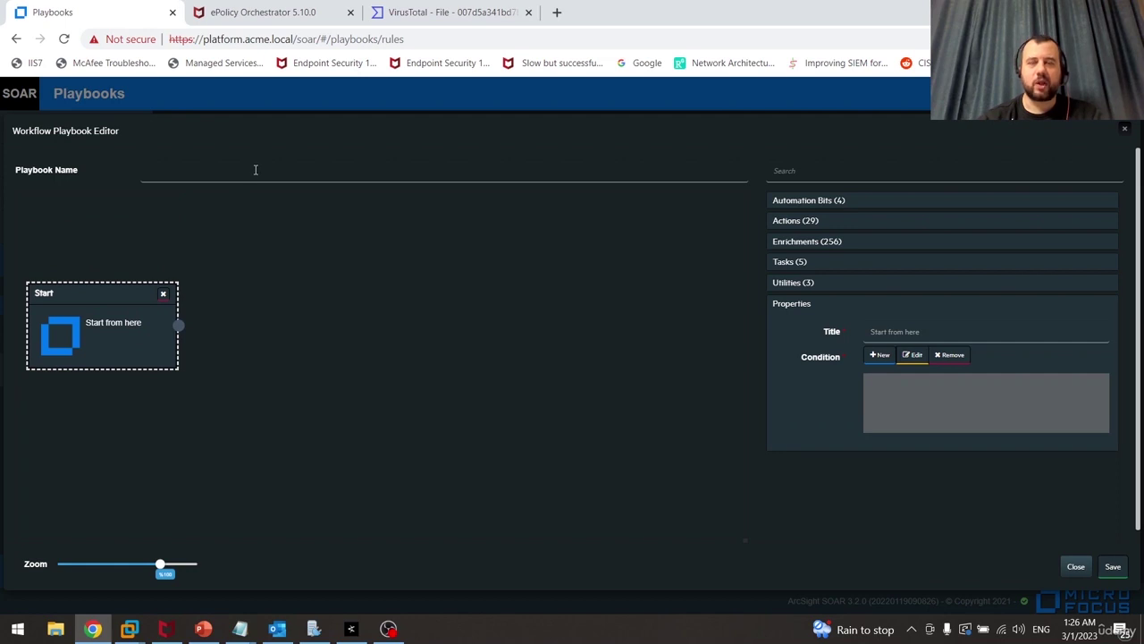
pyautogui.click(255, 170)
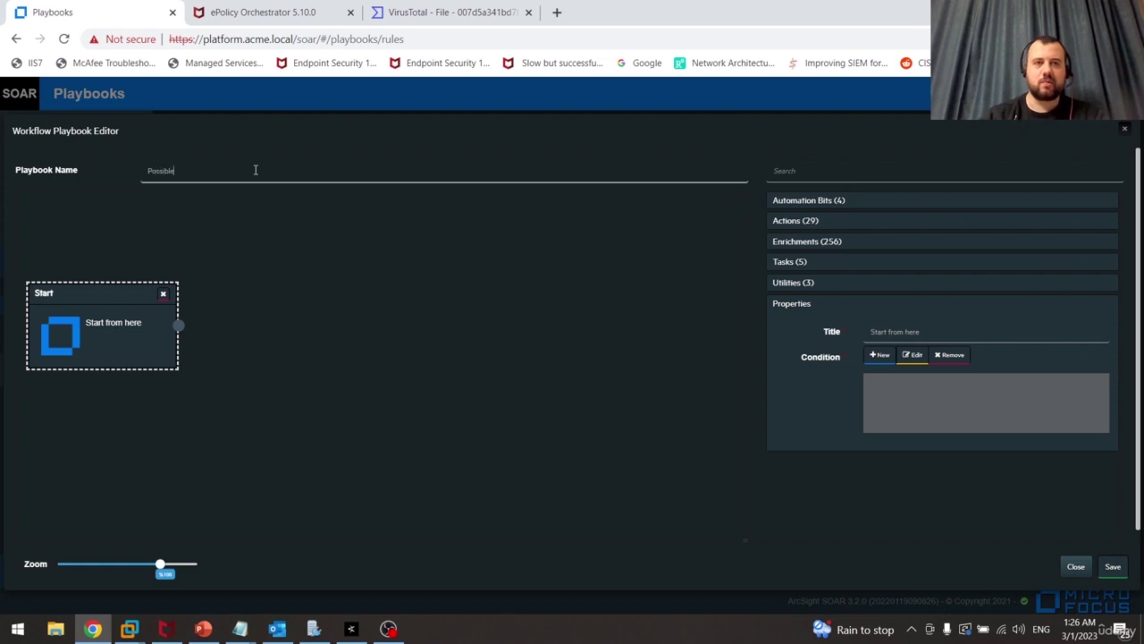
pyautogui.write('Possible Malware Detected')
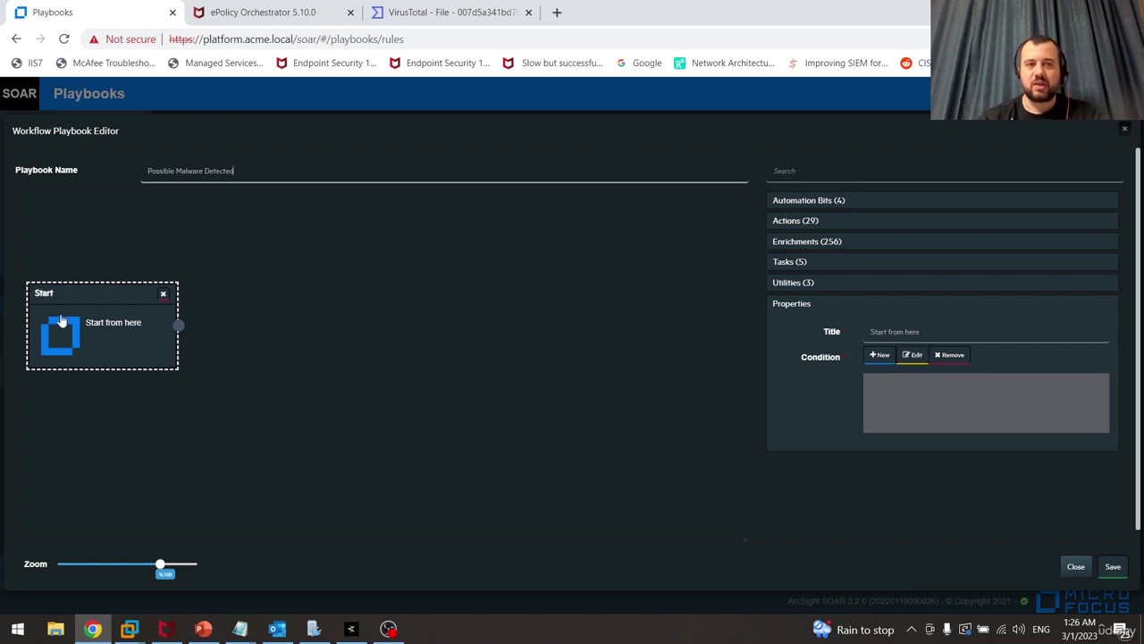
pyautogui.doubleClick(976, 335)
pyautogui.click(976, 334)
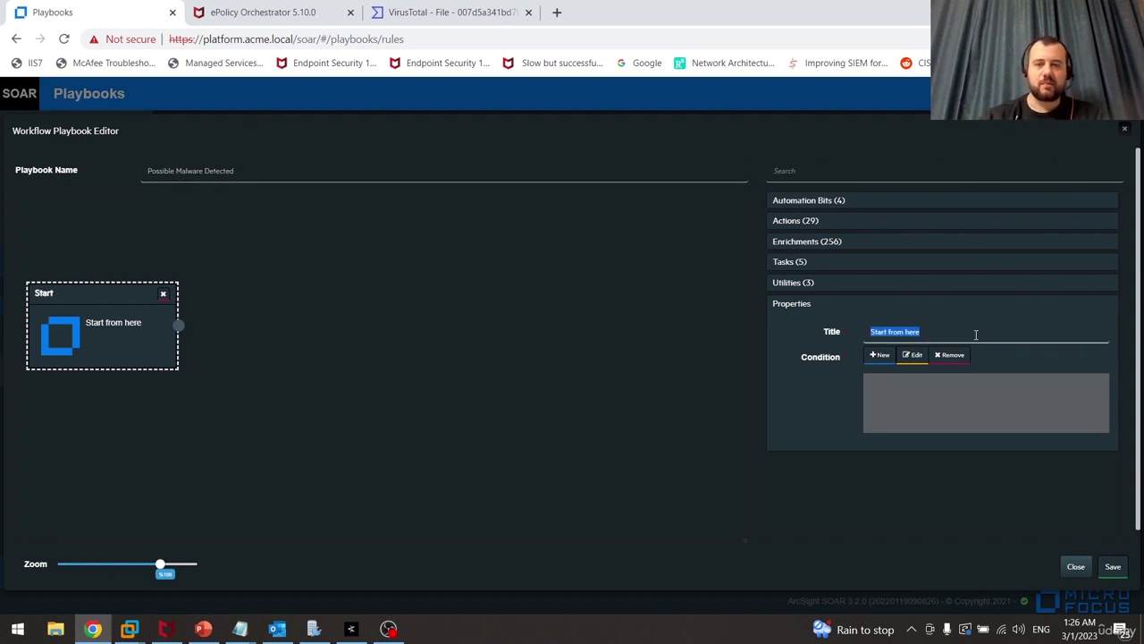
pyautogui.write('Possible')
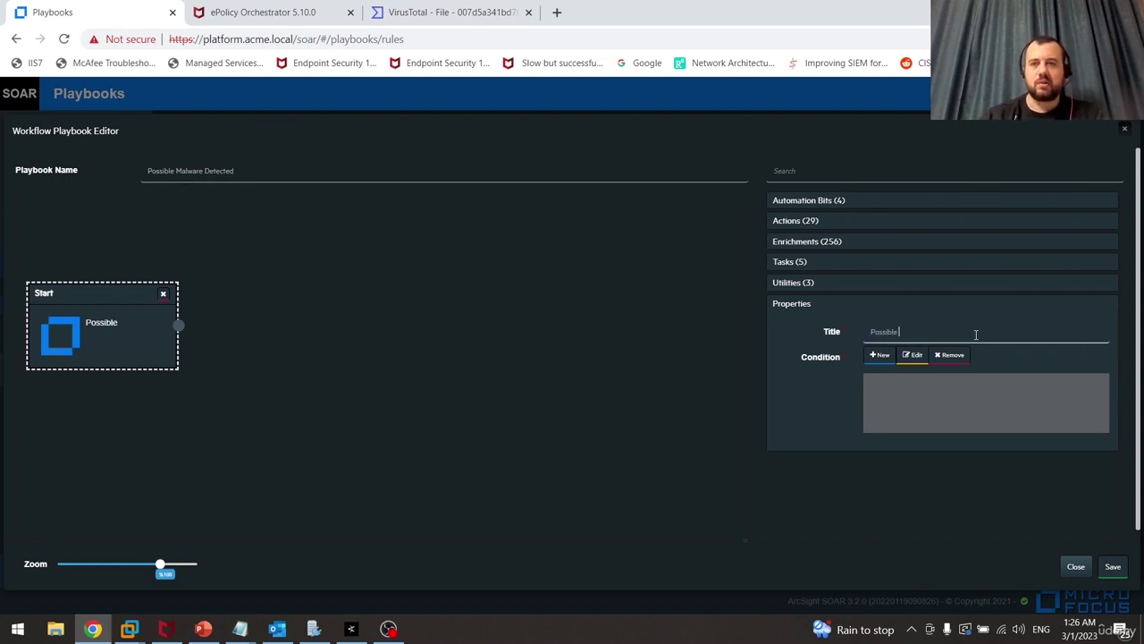
pyautogui.write(' Malware Detected')
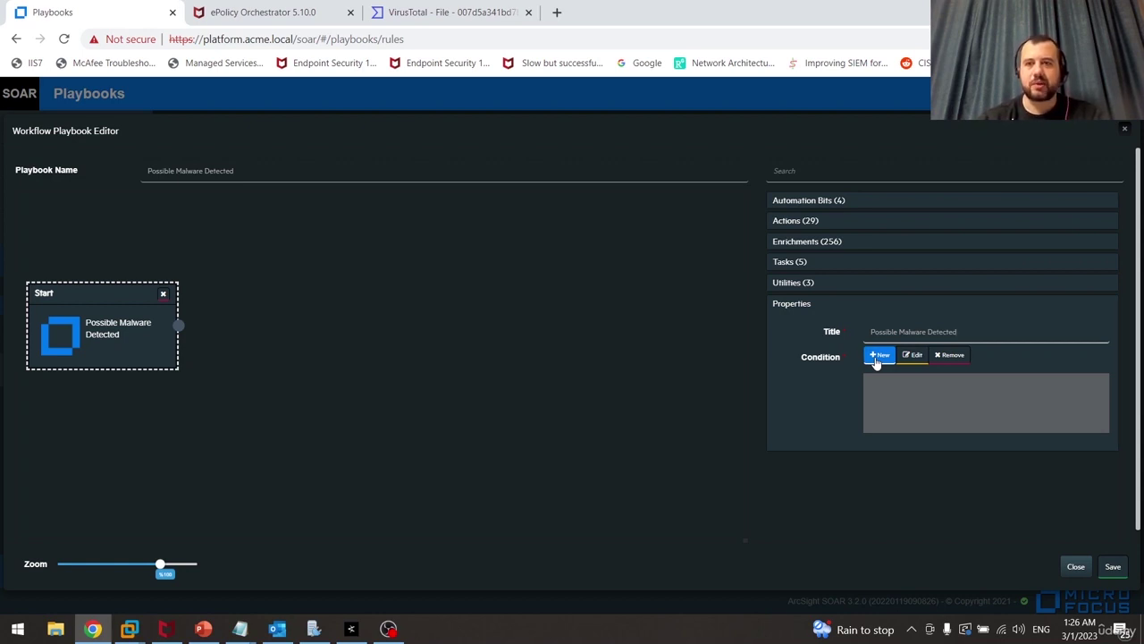
# Add a Start node condition requiring Alert Source equals ESM
pyautogui.click(877, 356)
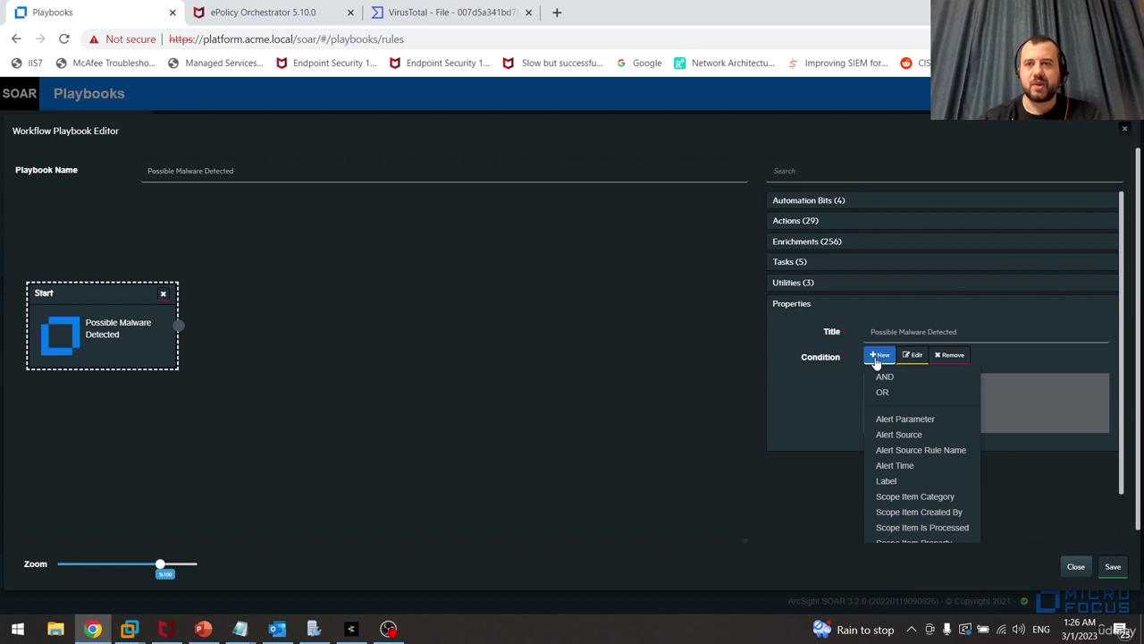
pyautogui.click(902, 435)
pyautogui.click(708, 160)
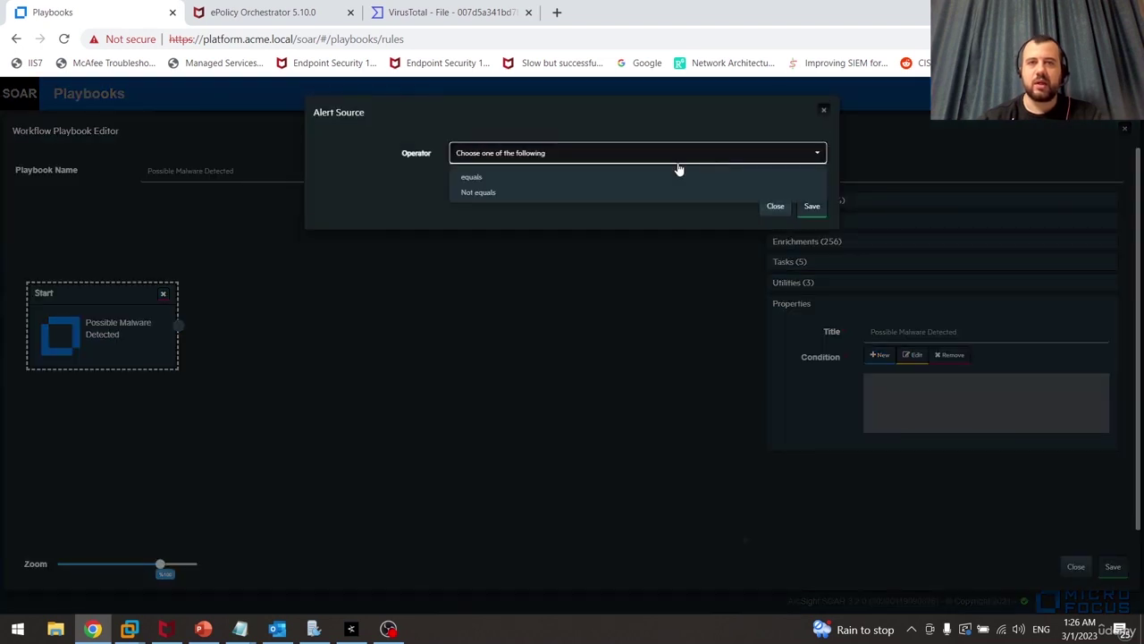
pyautogui.click(521, 177)
pyautogui.click(567, 183)
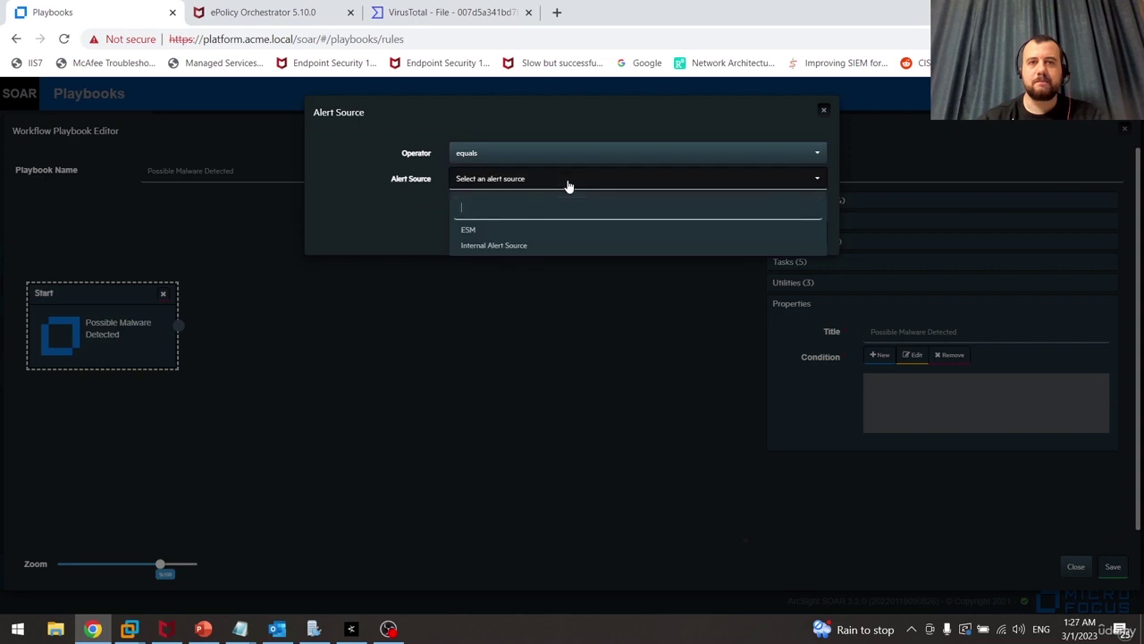
pyautogui.click(500, 234)
pyautogui.click(812, 233)
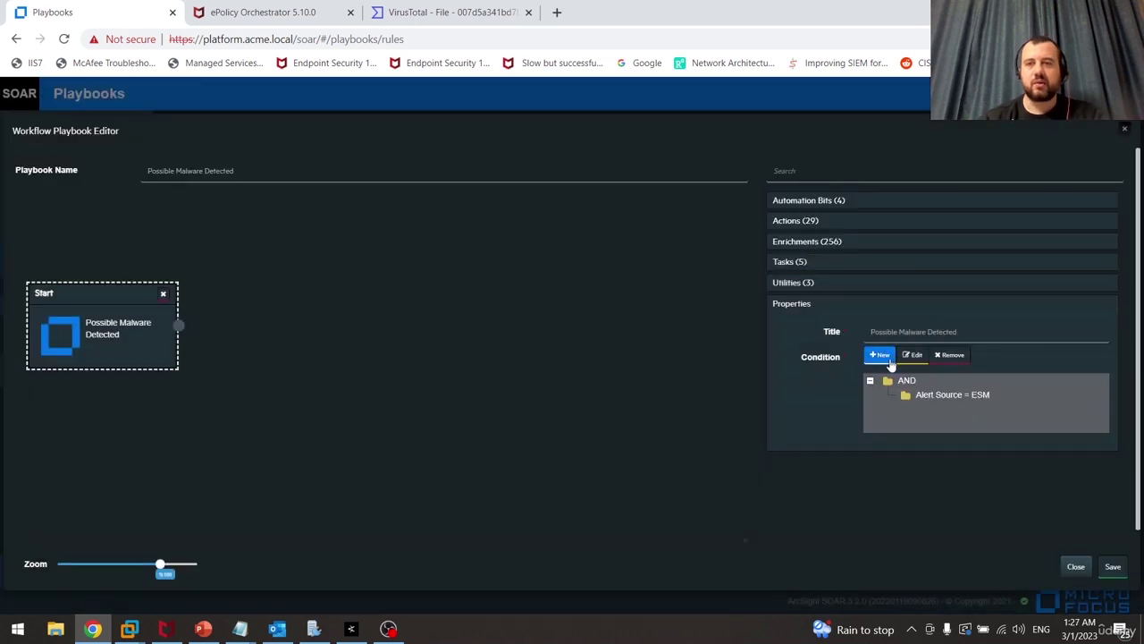
# Add a second condition: Alert Source Rule Name matches regular expression 'Possible Malware Detected'
pyautogui.click(891, 360)
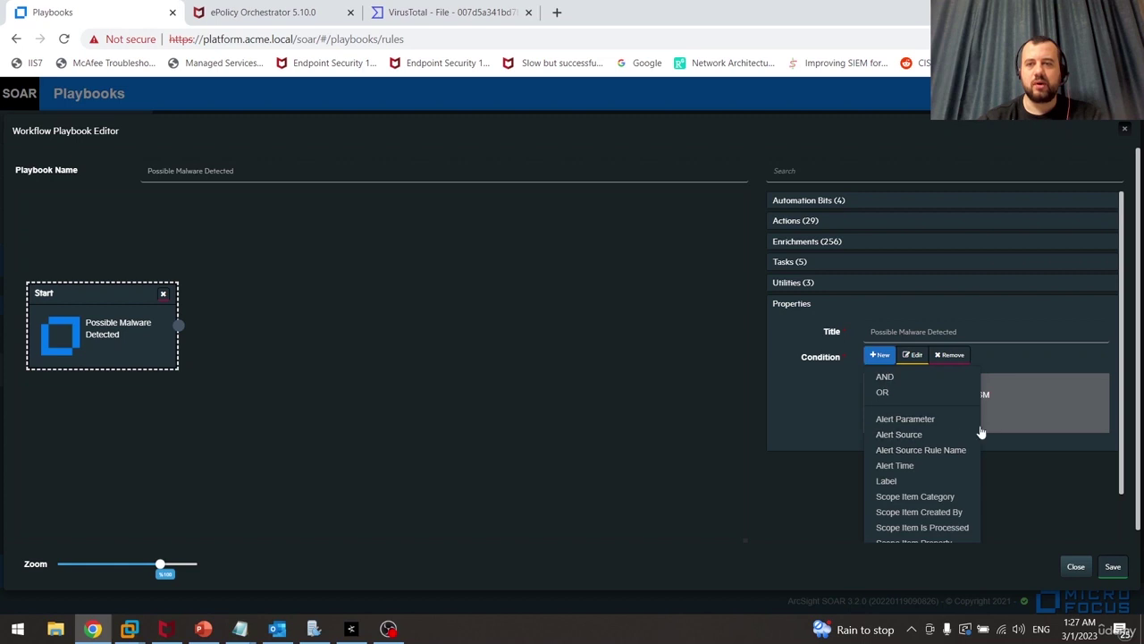
pyautogui.click(952, 451)
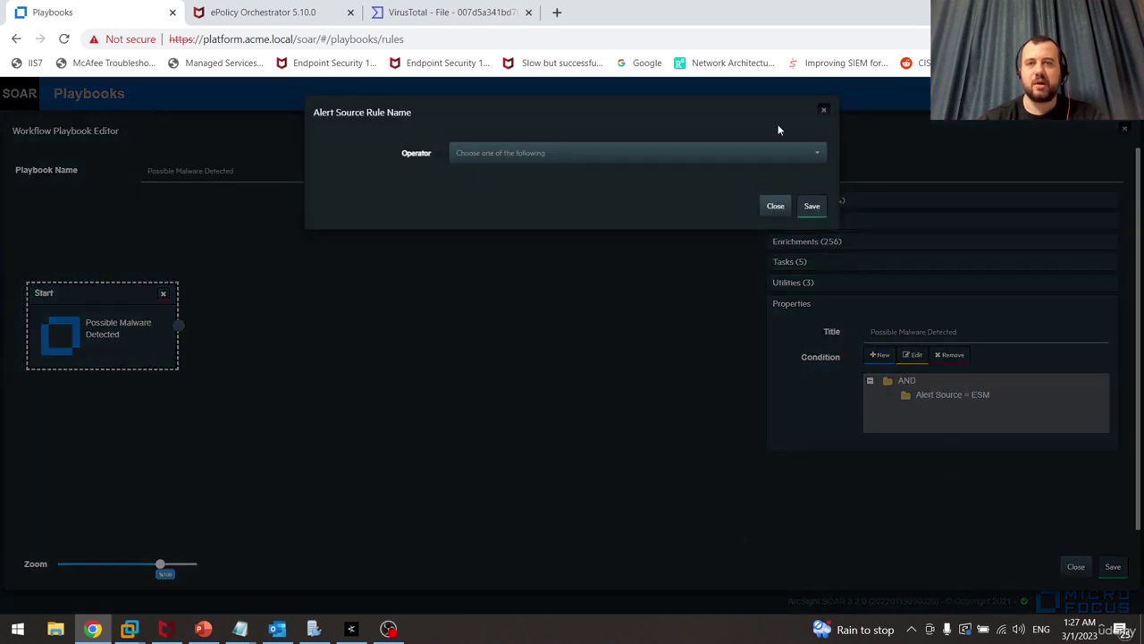
pyautogui.click(697, 153)
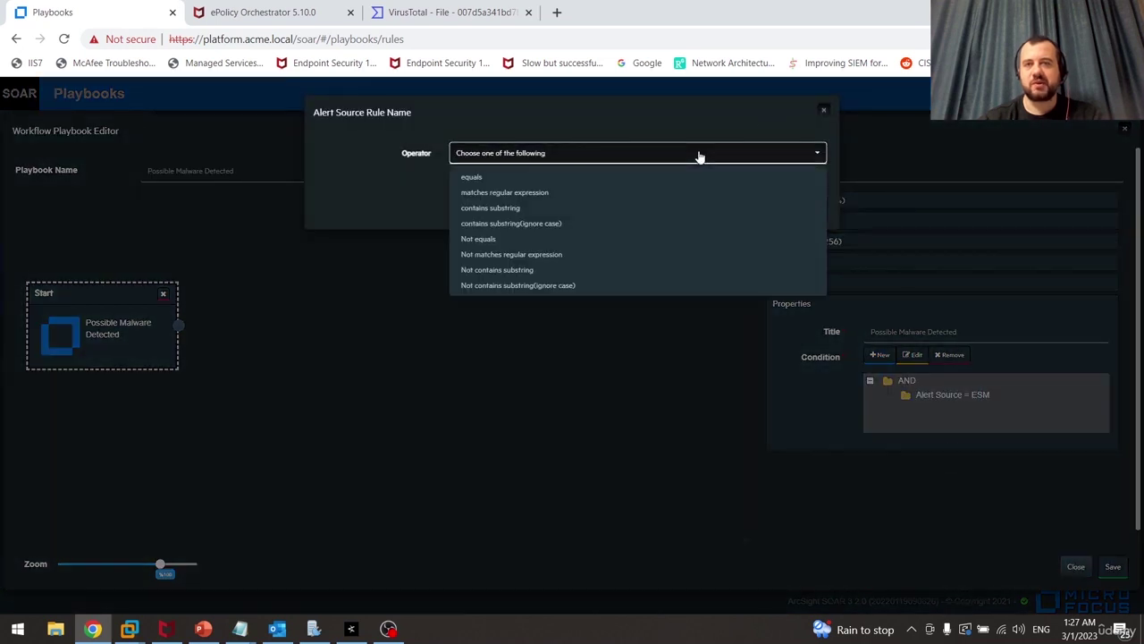
pyautogui.click(550, 194)
pyautogui.click(572, 184)
pyautogui.write('Possible Malware Detected')
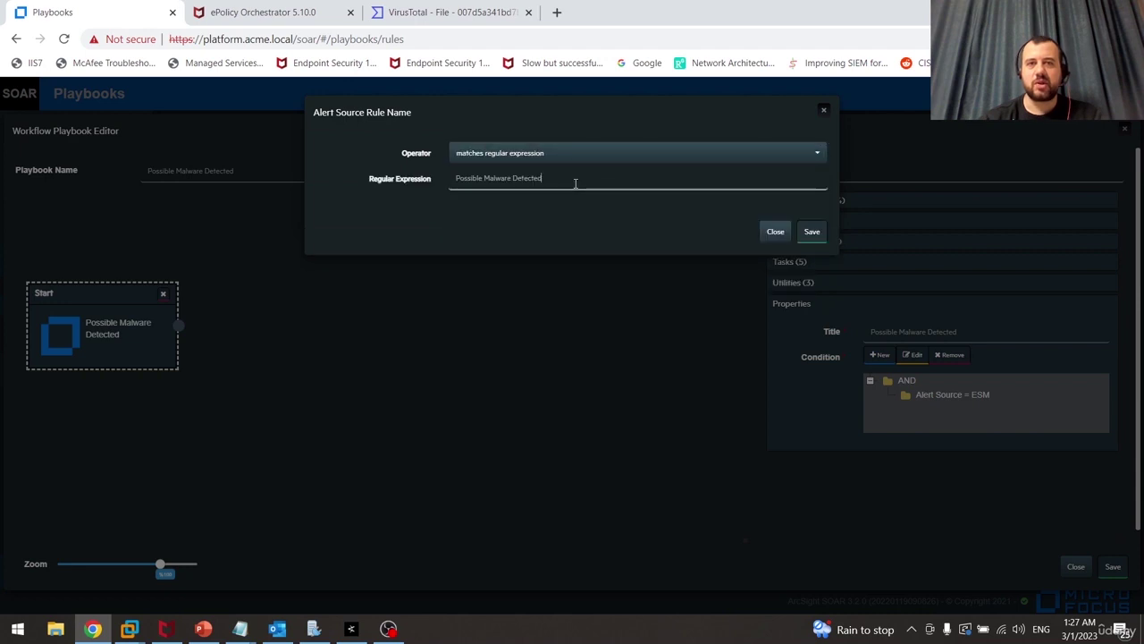
pyautogui.click(816, 232)
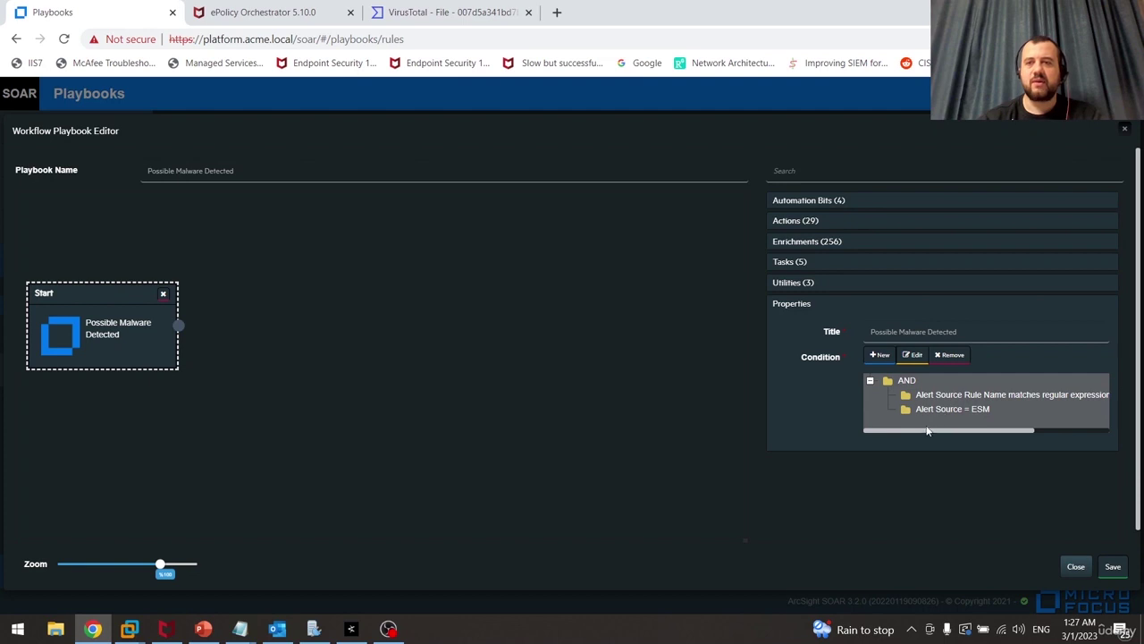
pyautogui.moveTo(927, 432); pyautogui.dragTo(900, 438)
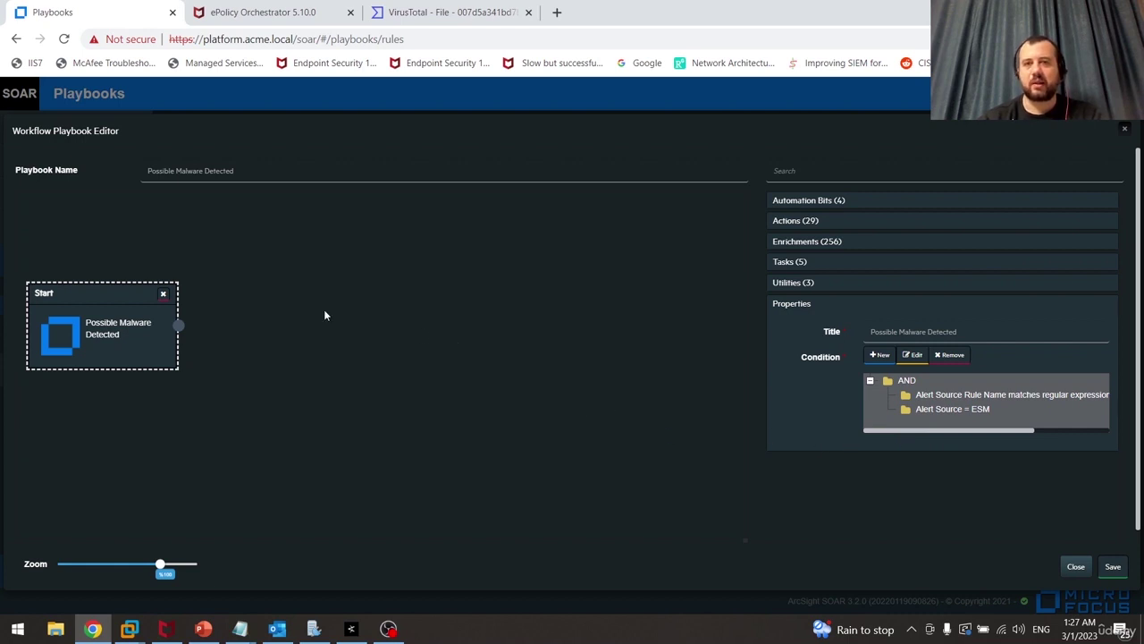
# Add a Set Case Status action with status In Progress and link Start to it
pyautogui.click(823, 223)
pyautogui.click(823, 223)
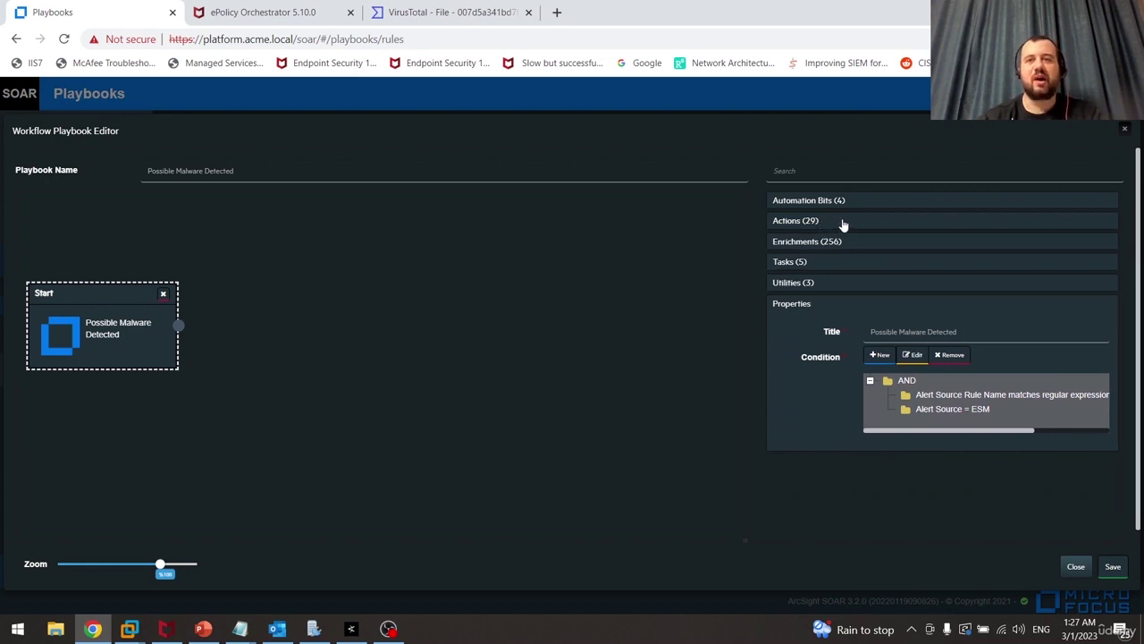
pyautogui.click(843, 223)
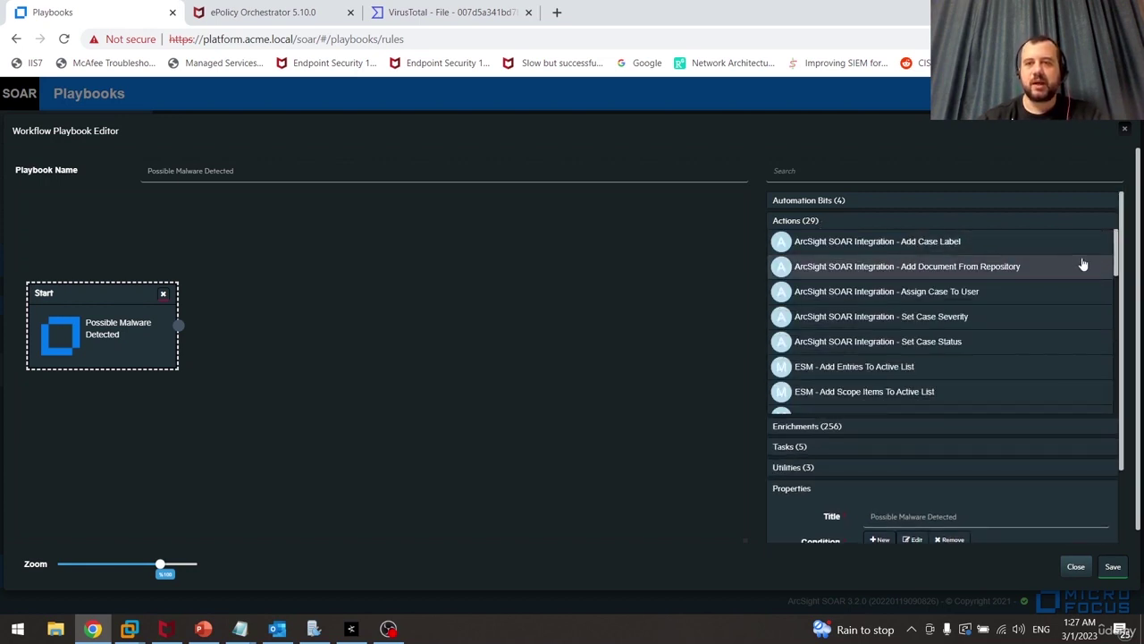
pyautogui.click(962, 341)
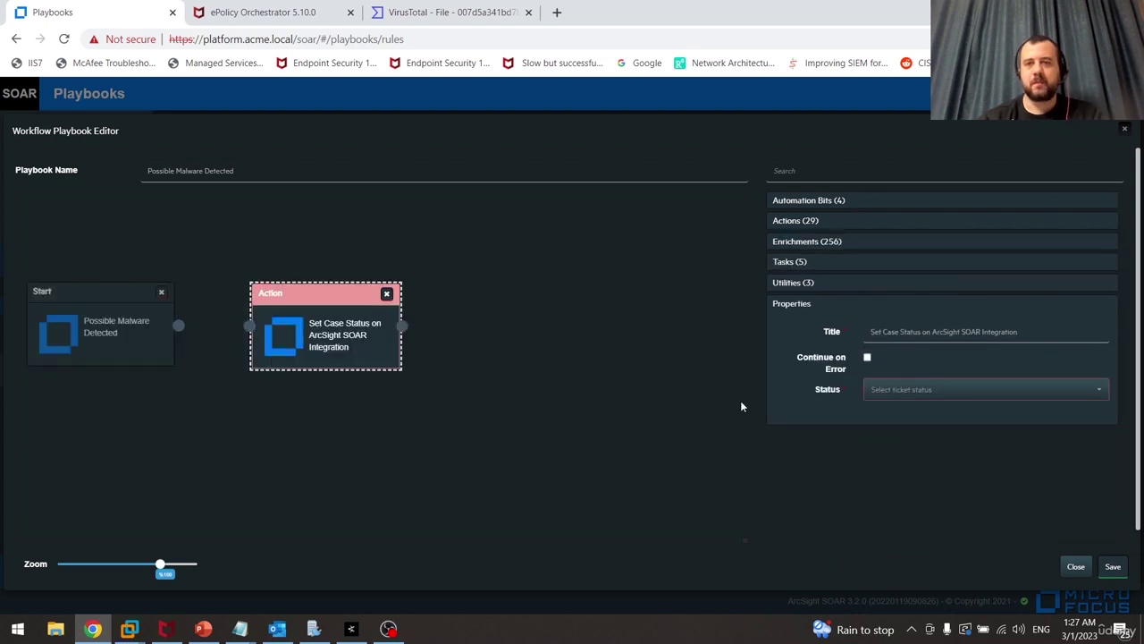
pyautogui.click(983, 393)
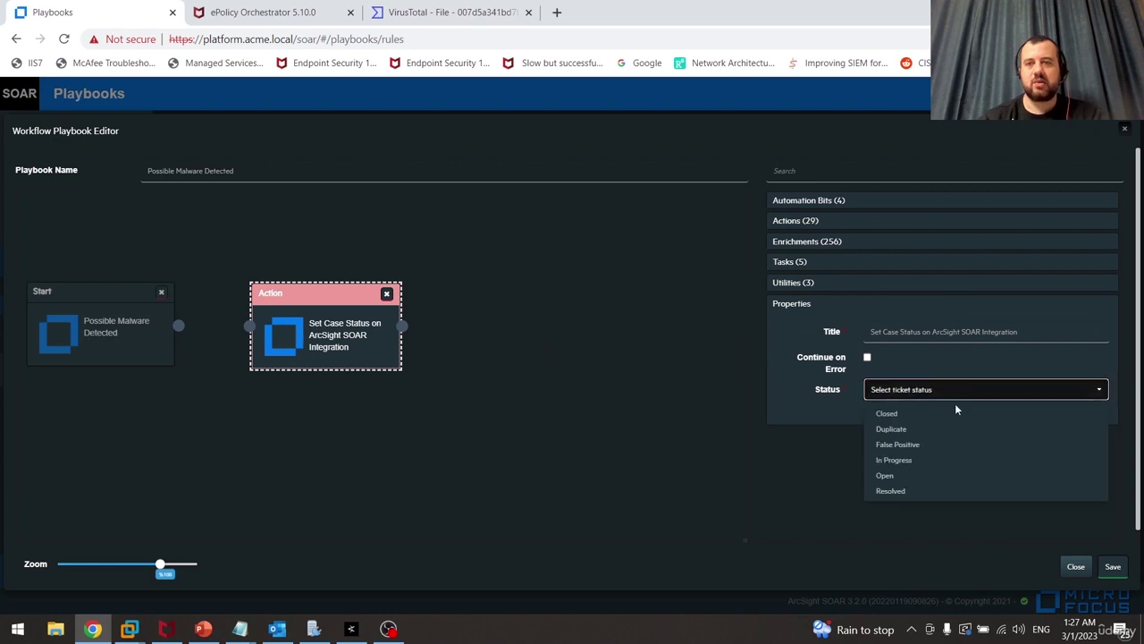
pyautogui.click(931, 460)
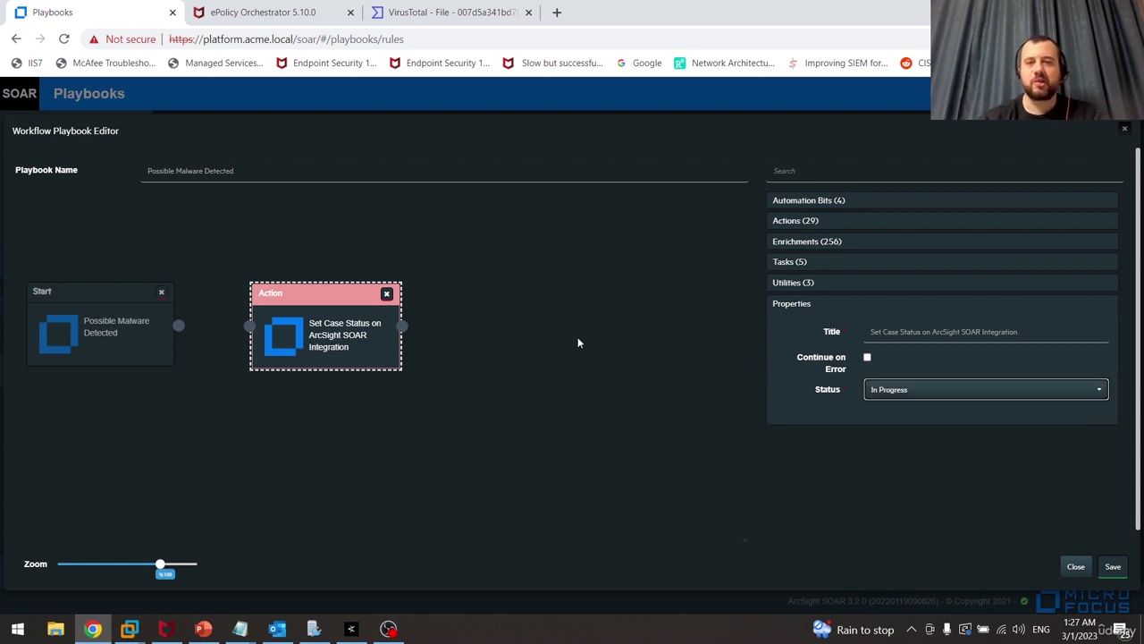
pyautogui.click(184, 327)
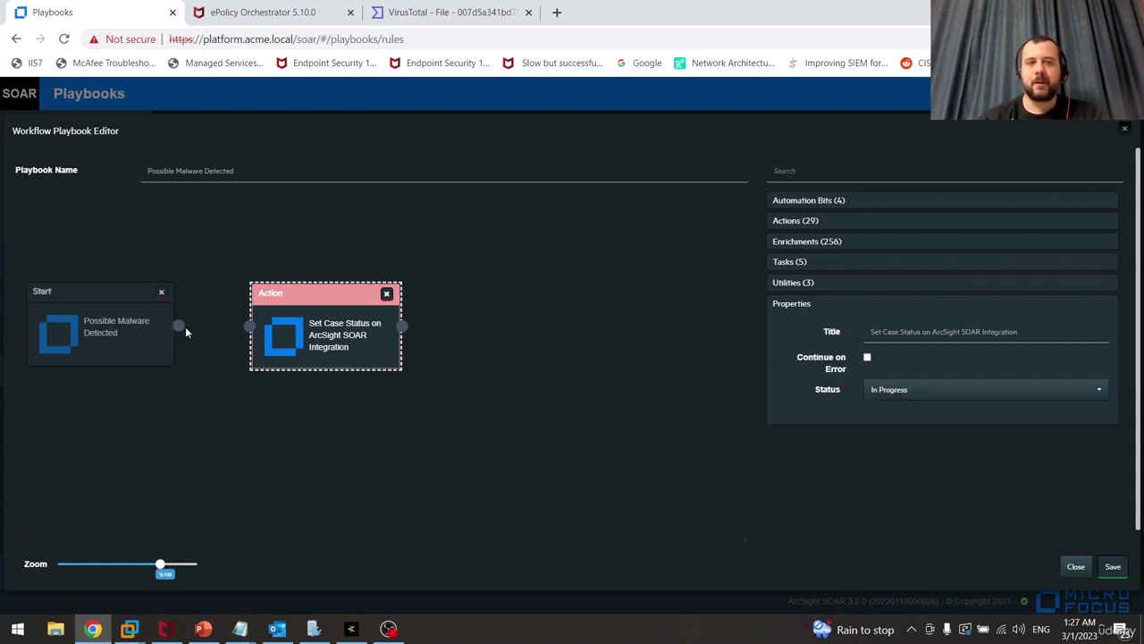
pyautogui.moveTo(215, 329); pyautogui.dragTo(287, 335)
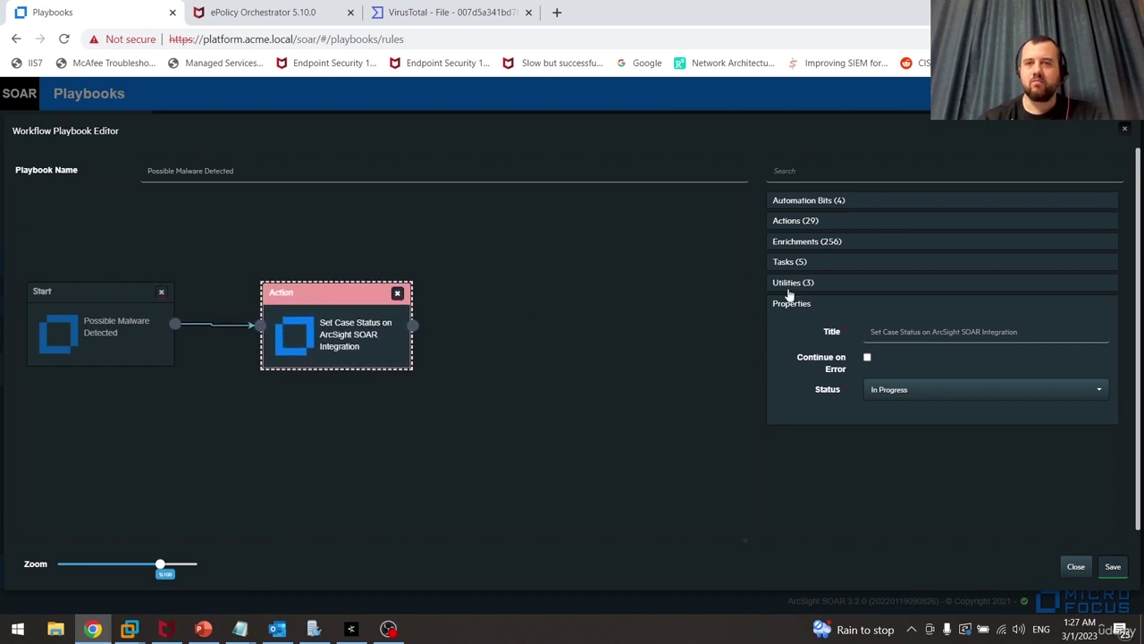
# Drag the McAfee ePolicy Orchestrator 'Find System In The System Tree' enrichment onto the canvas
pyautogui.click(856, 223)
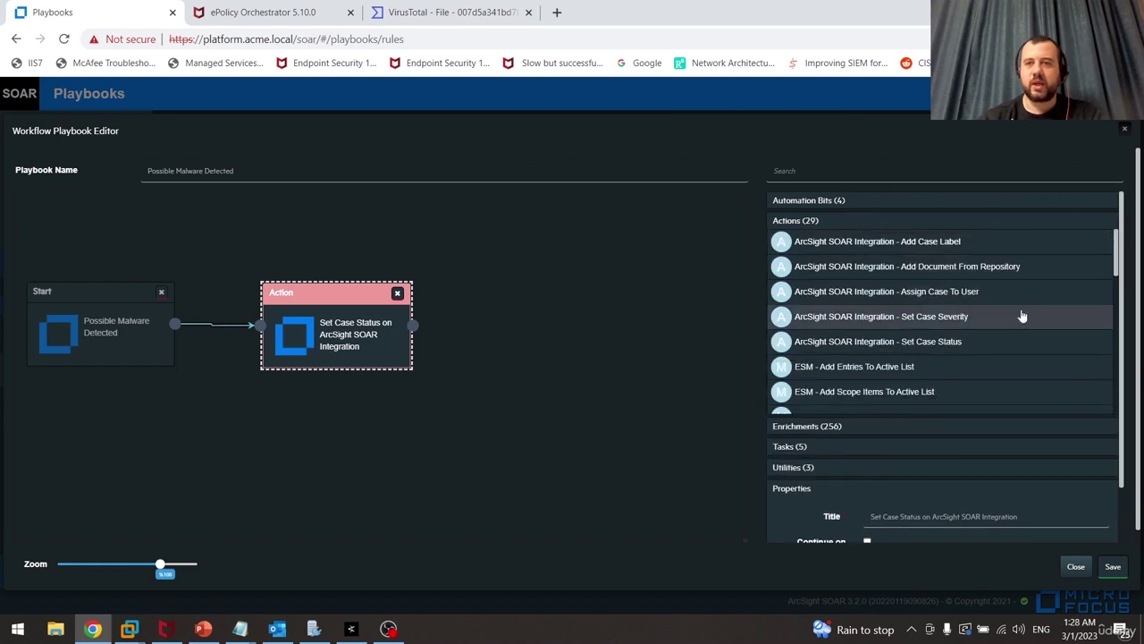
pyautogui.moveTo(1116, 252); pyautogui.dragTo(1115, 265)
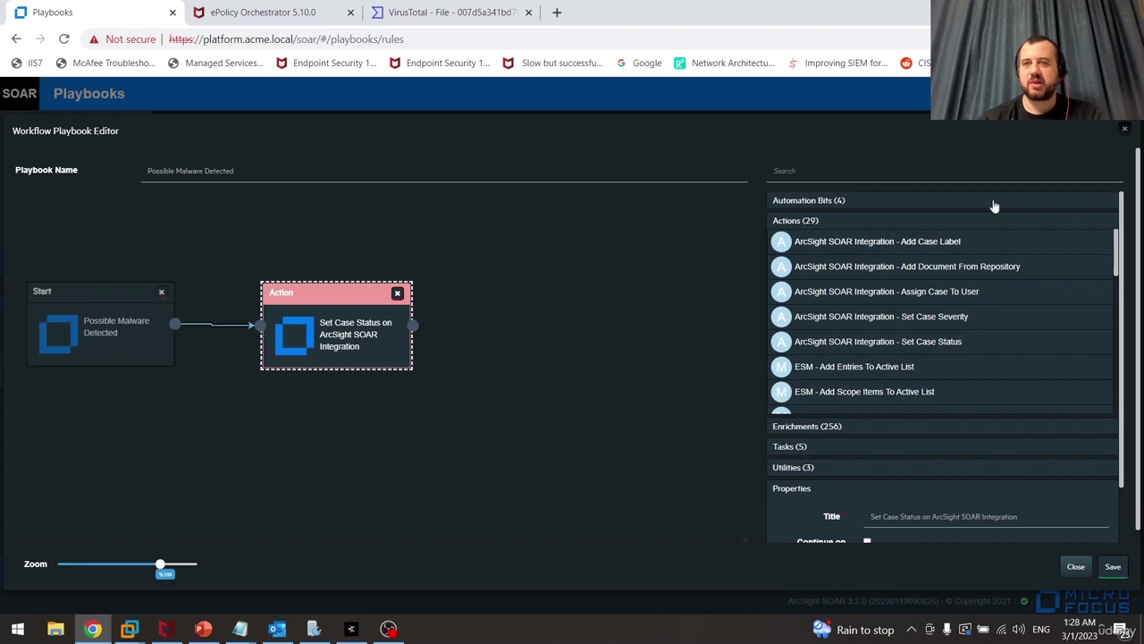
pyautogui.click(988, 224)
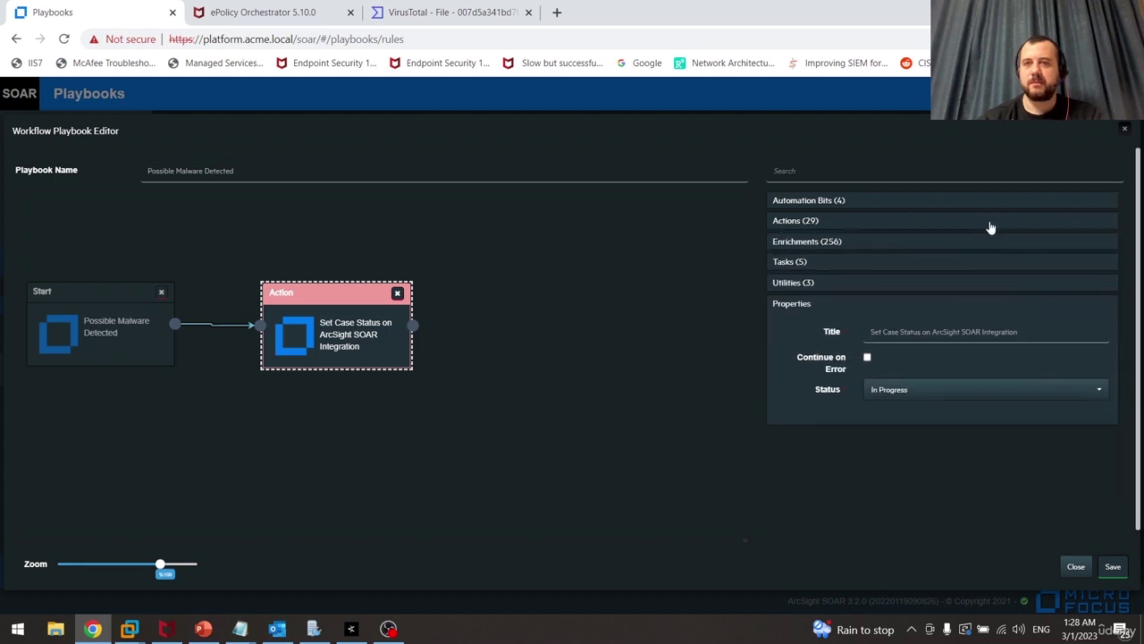
pyautogui.click(856, 245)
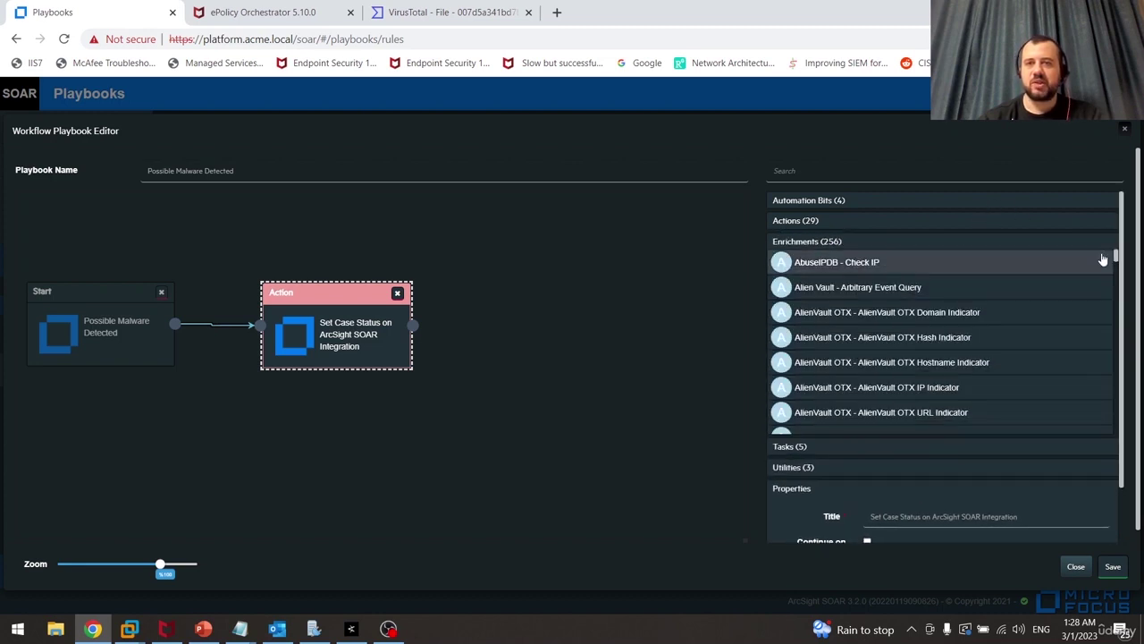
pyautogui.moveTo(1116, 259); pyautogui.dragTo(1104, 337)
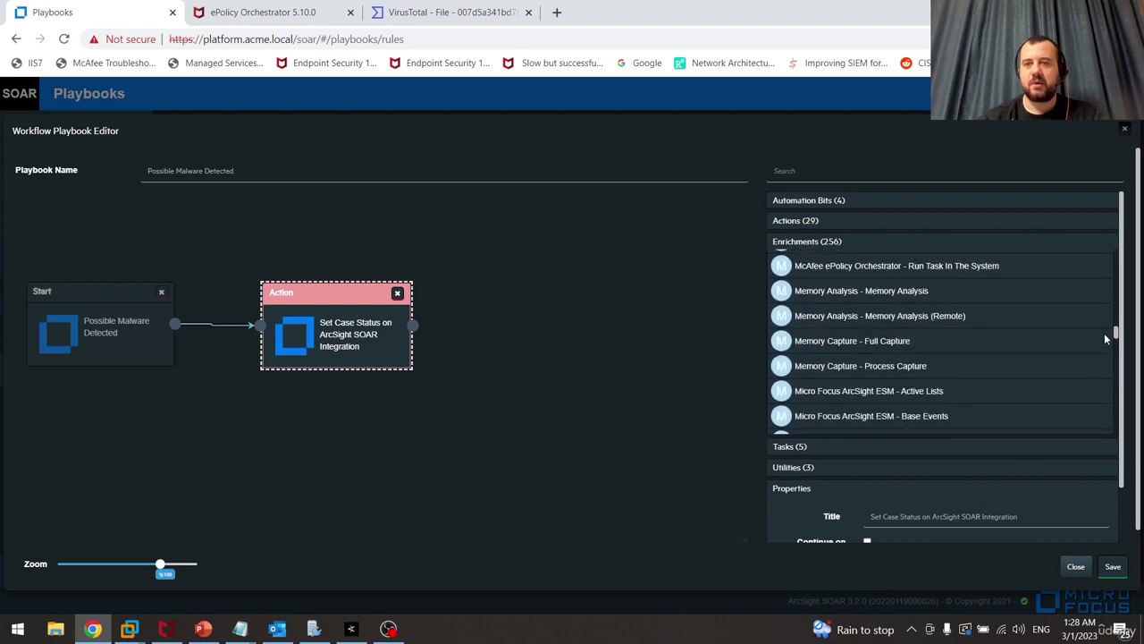
pyautogui.moveTo(1104, 332); pyautogui.dragTo(1103, 331)
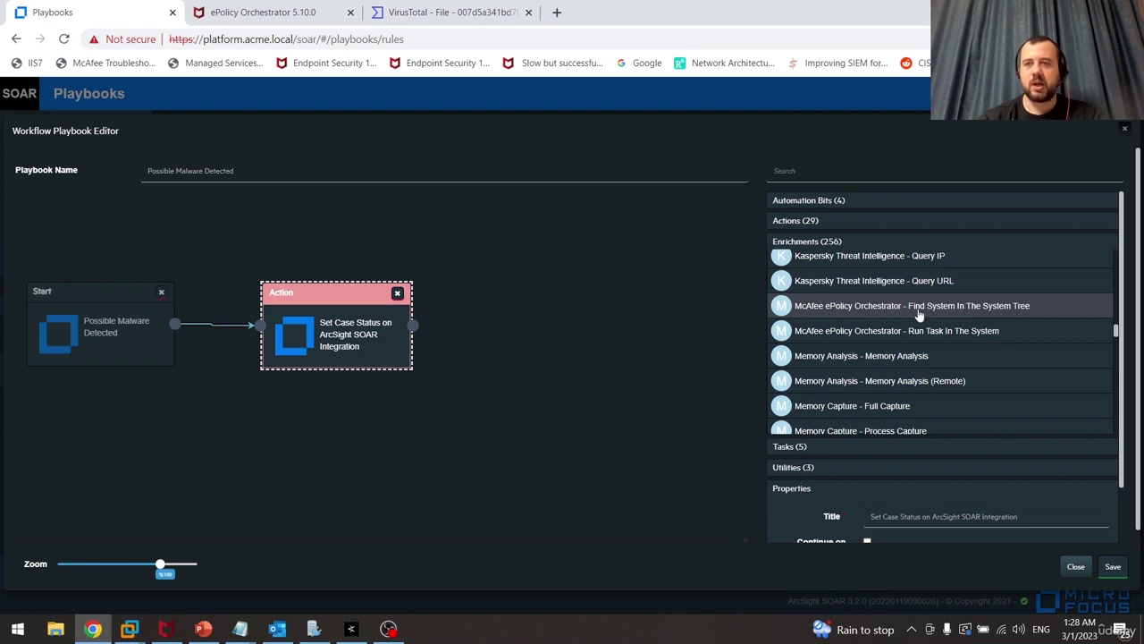
pyautogui.moveTo(903, 313); pyautogui.dragTo(627, 318)
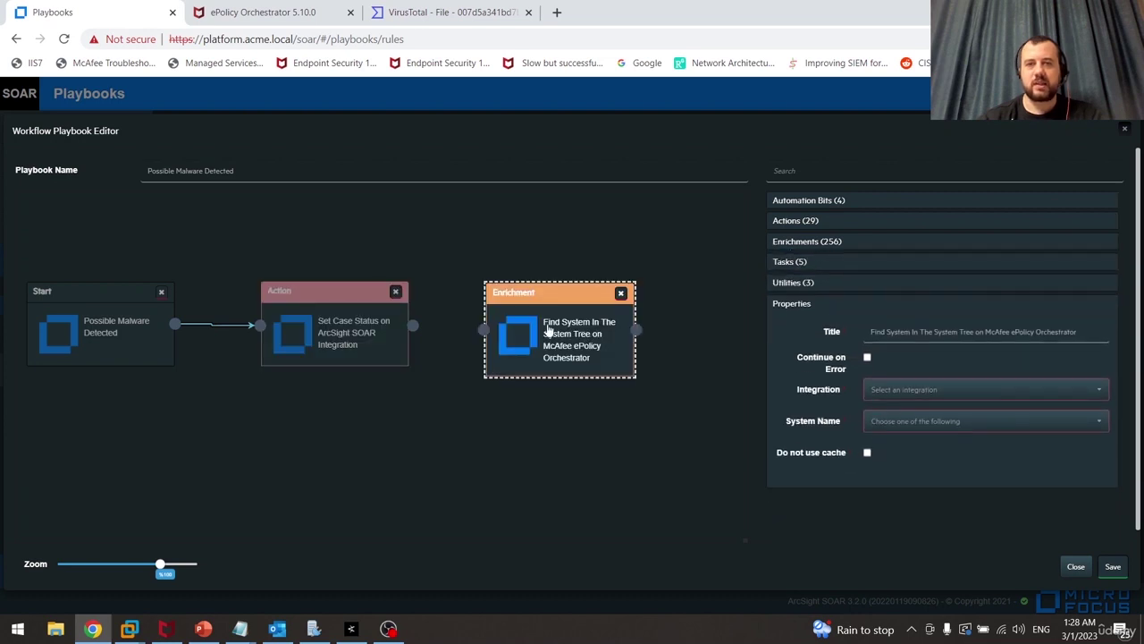
# Link Set Case Status to Find System, using McAfee ePO with System Name All Offenders
pyautogui.moveTo(411, 325); pyautogui.dragTo(534, 327)
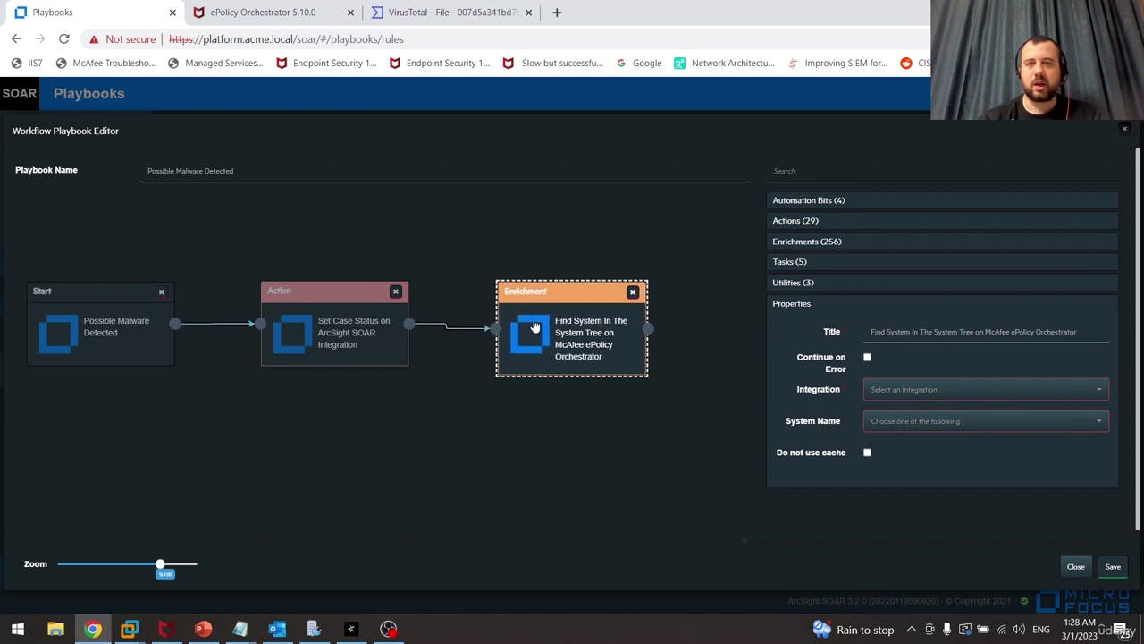
pyautogui.click(959, 391)
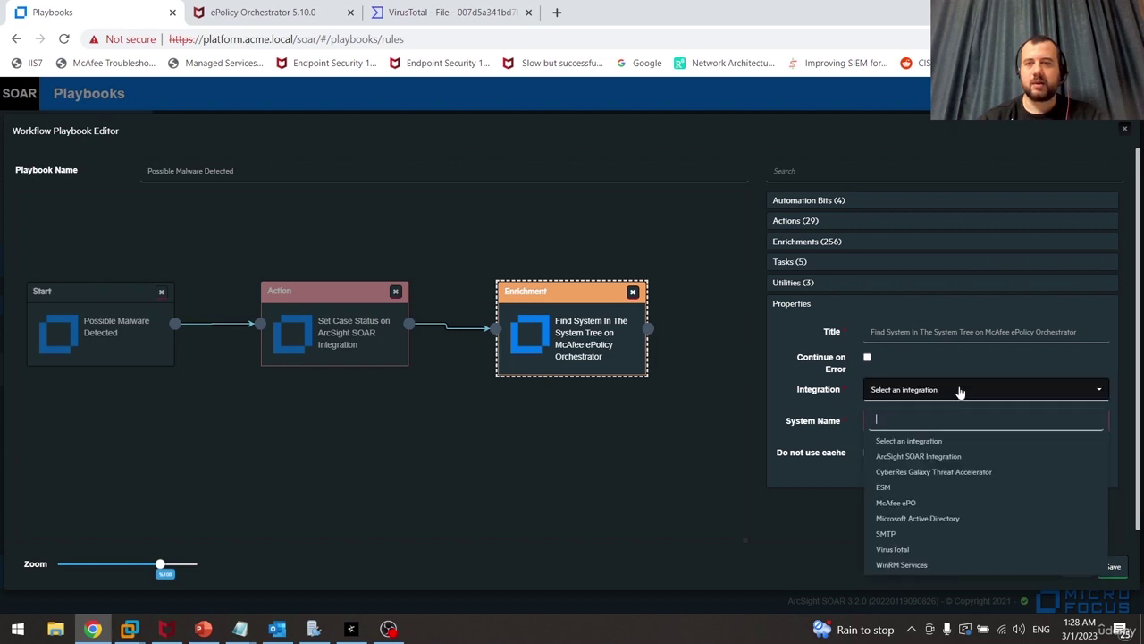
pyautogui.click(913, 502)
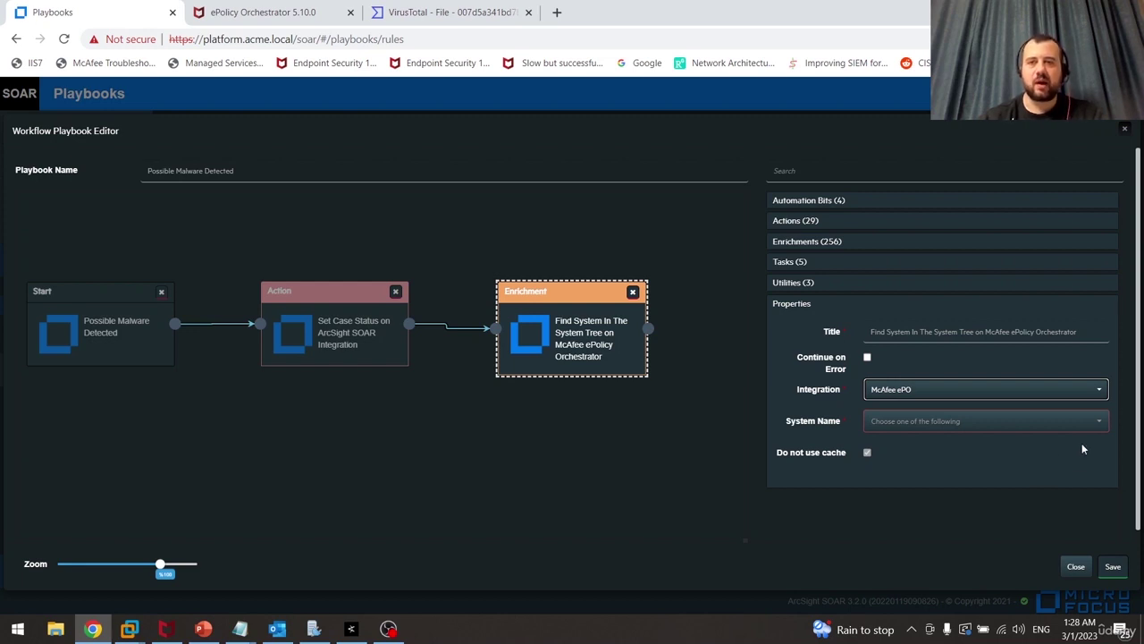
pyautogui.click(1099, 428)
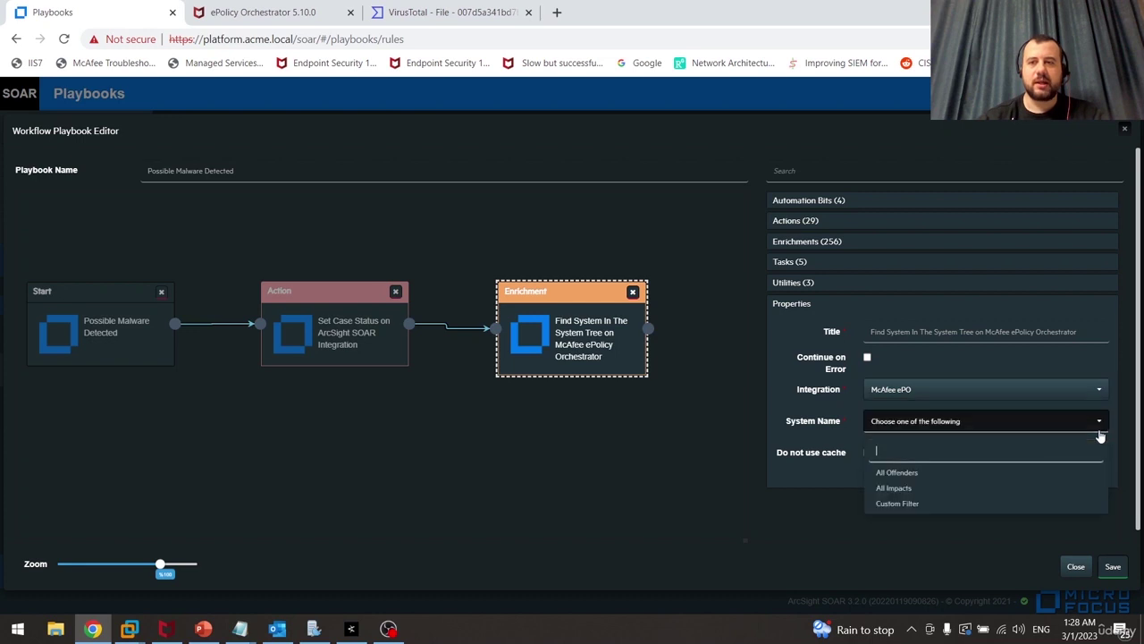
pyautogui.click(831, 490)
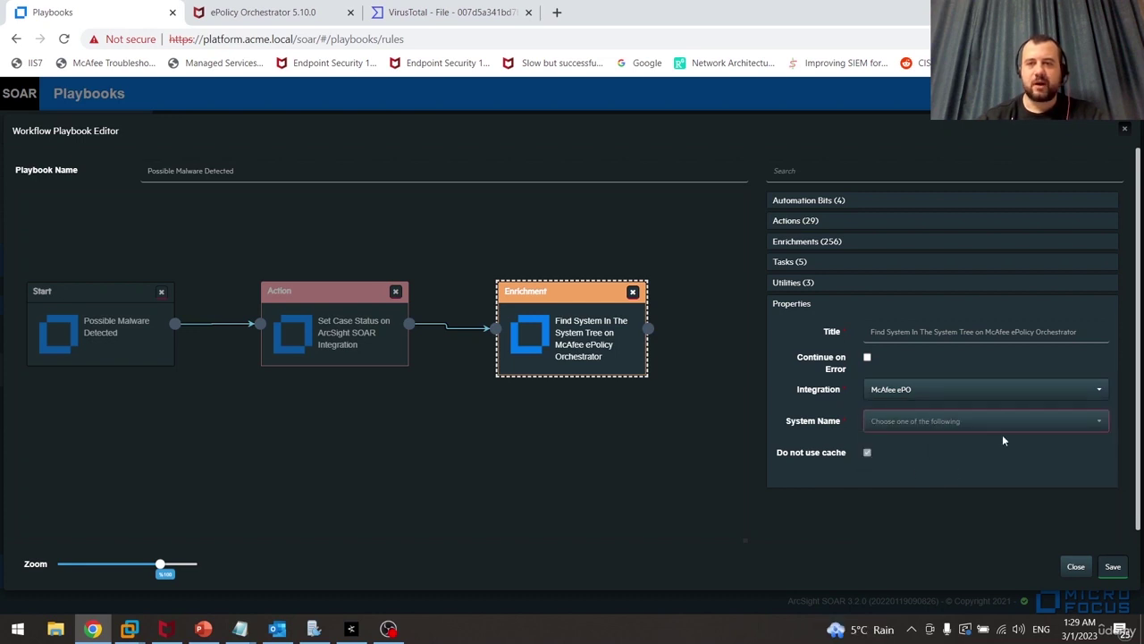
pyautogui.click(1023, 424)
pyautogui.click(897, 472)
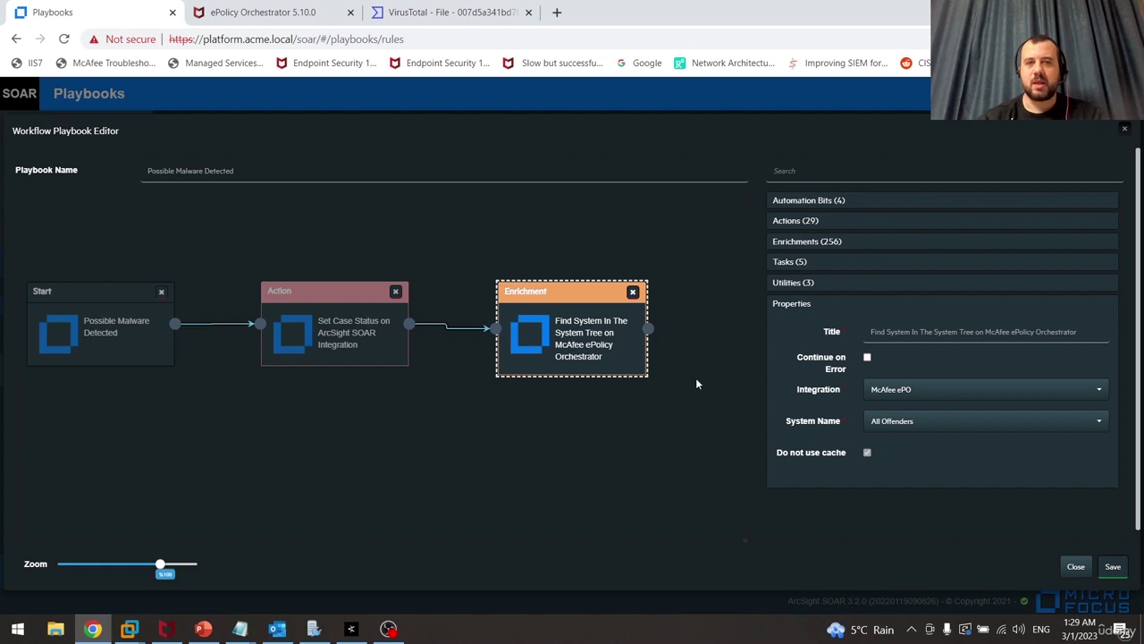
pyautogui.click(858, 241)
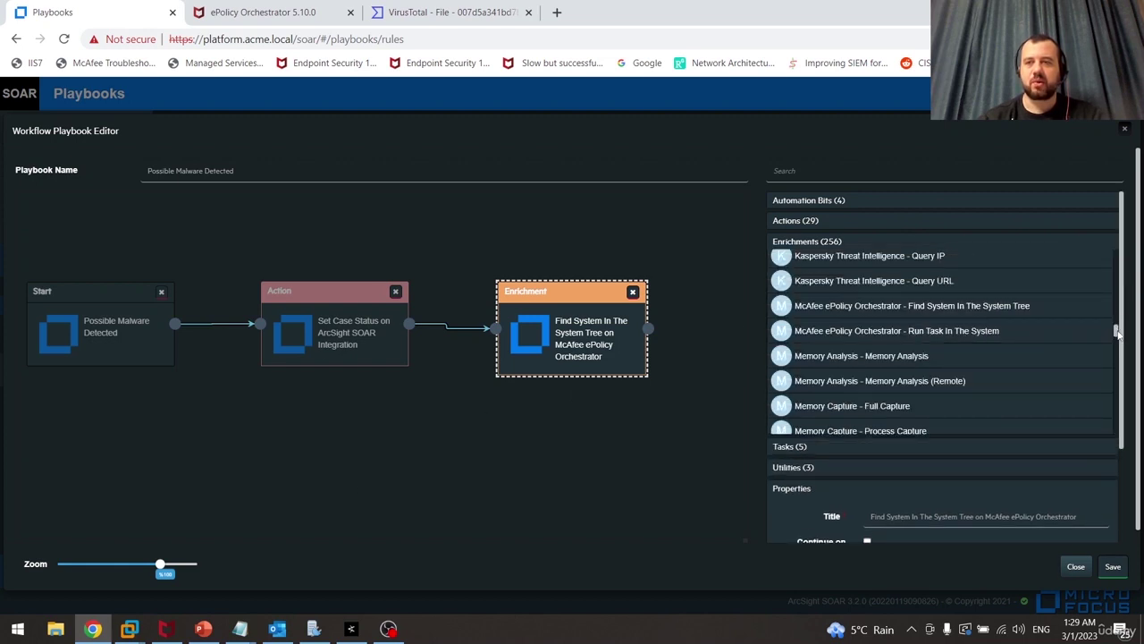
# Add a VirusTotal Hash Query enrichment and connect Find System to it
pyautogui.moveTo(1116, 333); pyautogui.dragTo(1111, 416)
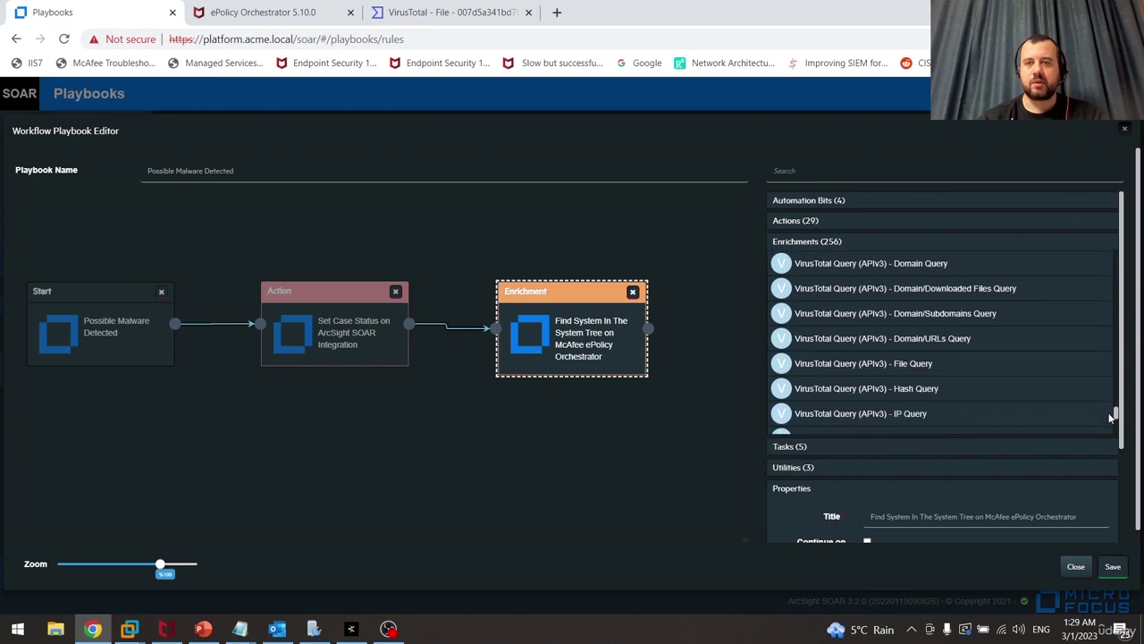
pyautogui.click(979, 404)
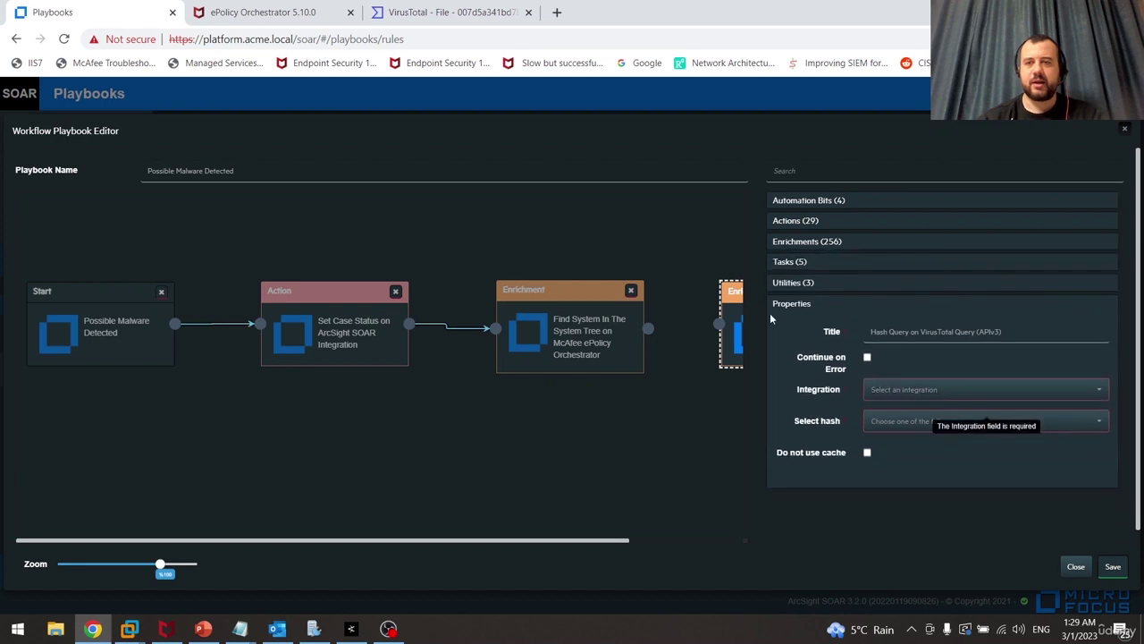
pyautogui.moveTo(519, 544); pyautogui.dragTo(678, 545)
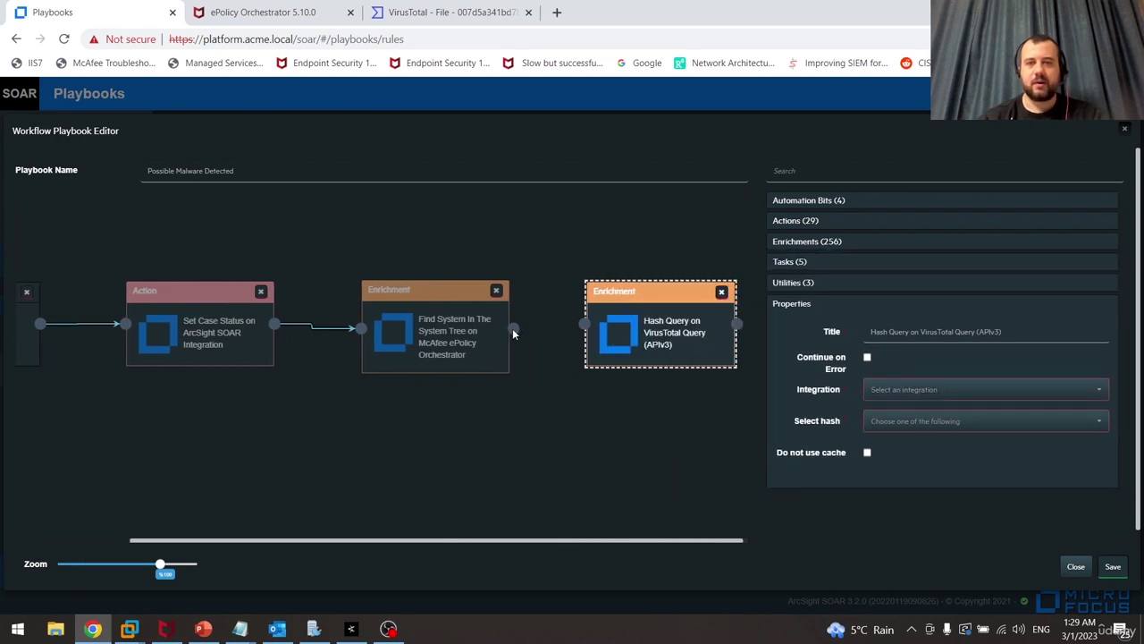
pyautogui.moveTo(512, 328); pyautogui.dragTo(585, 324)
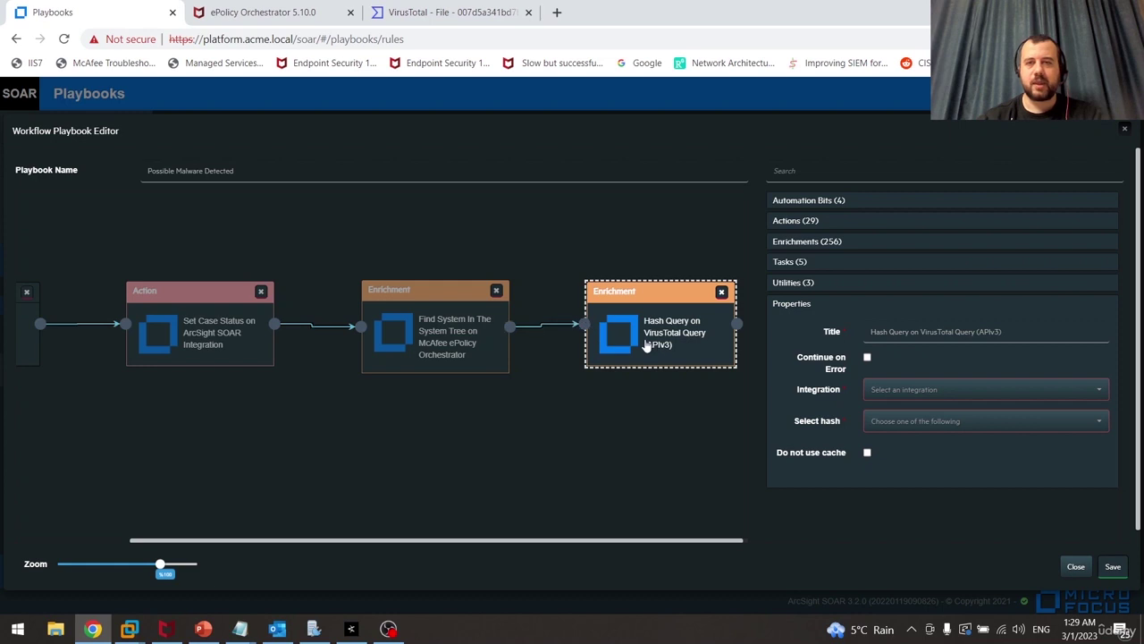
# Set the hash query to the VirusTotal integration with All Impacts hashes, then show PowerPoint
pyautogui.click(929, 390)
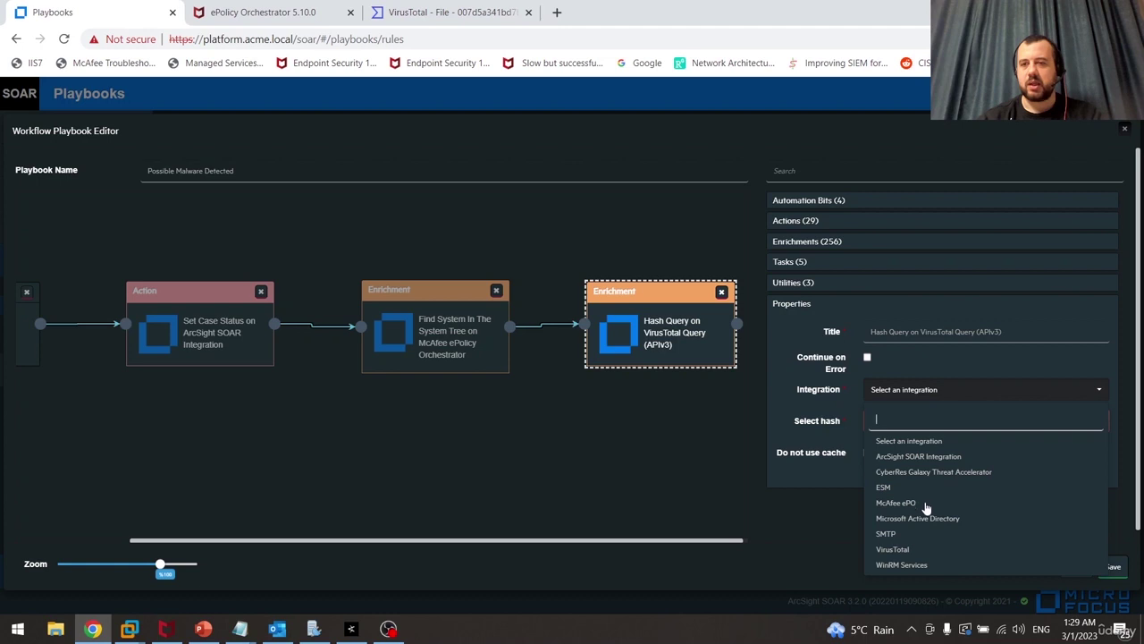
pyautogui.click(919, 549)
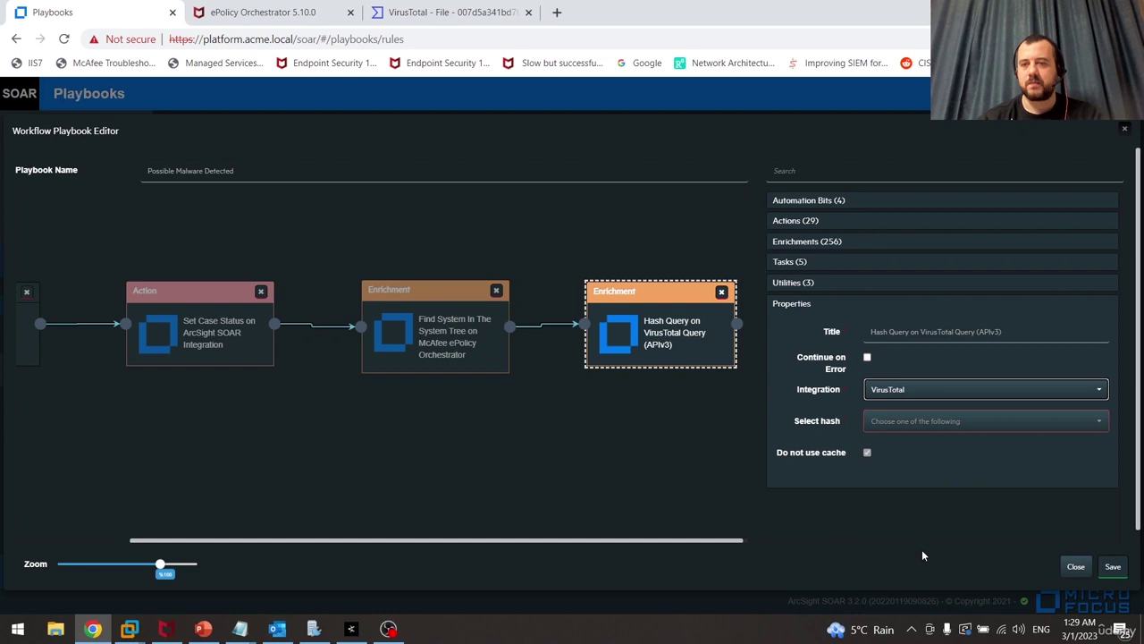
pyautogui.click(1075, 427)
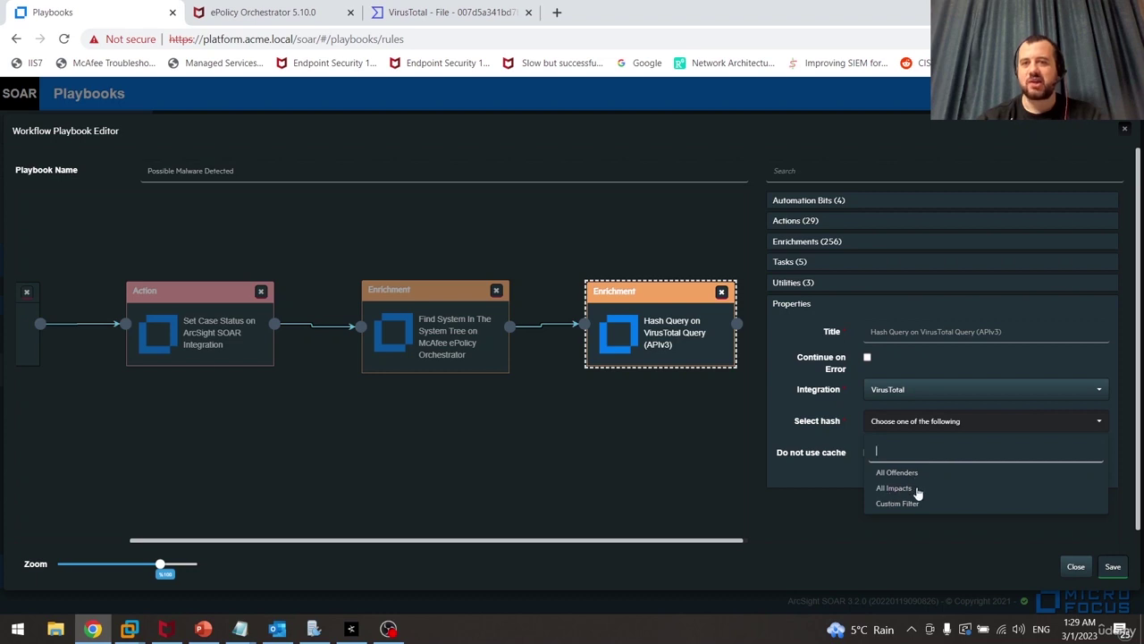
pyautogui.click(916, 488)
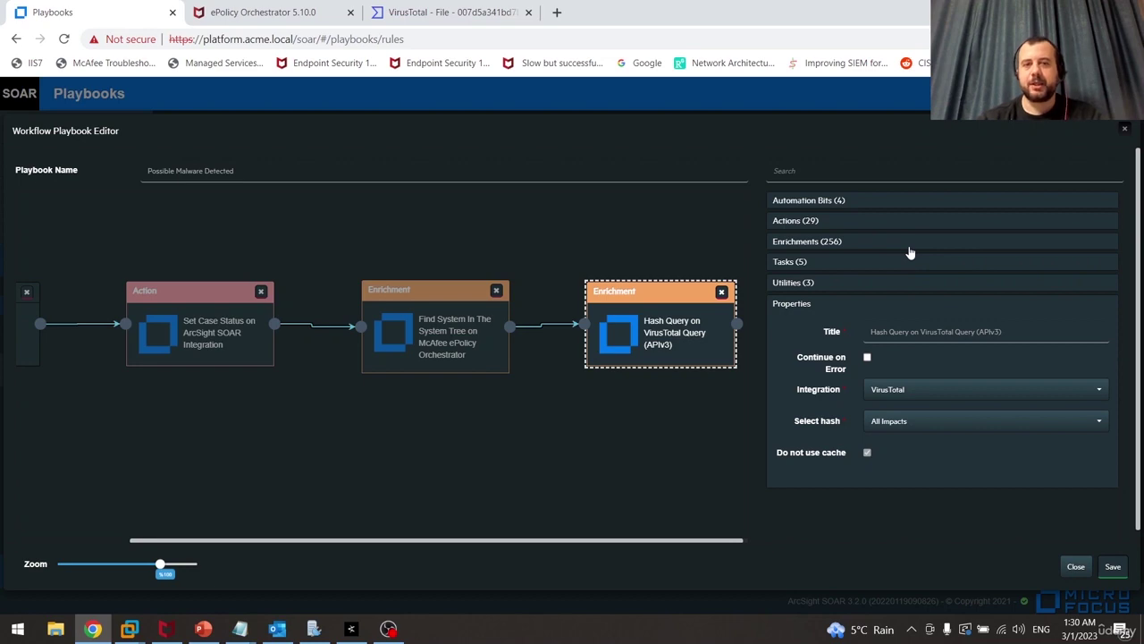
pyautogui.click(205, 630)
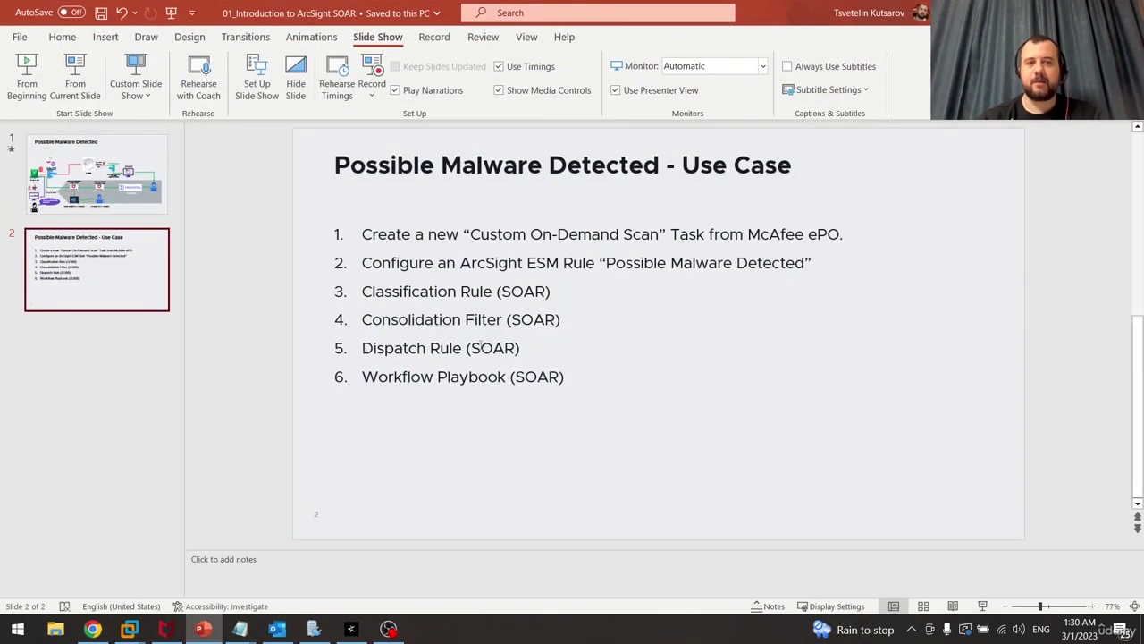
# View the Possible Malware Detected diagram on slide 1, then return to the playbook editor
pyautogui.click(97, 175)
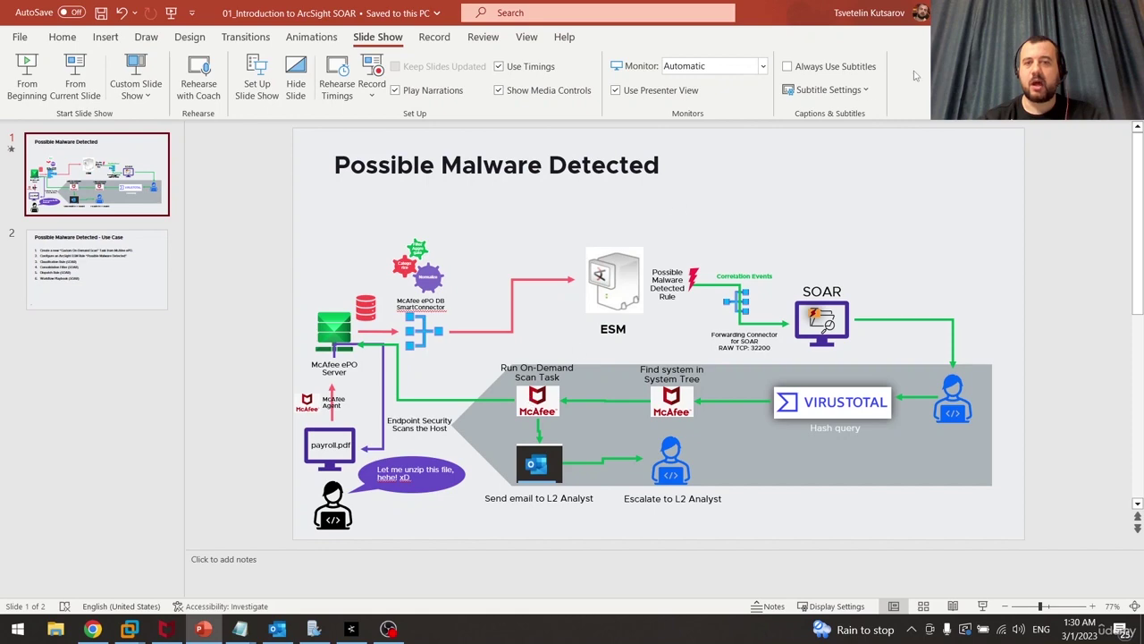
pyautogui.hotkey('alt', 'Tab')
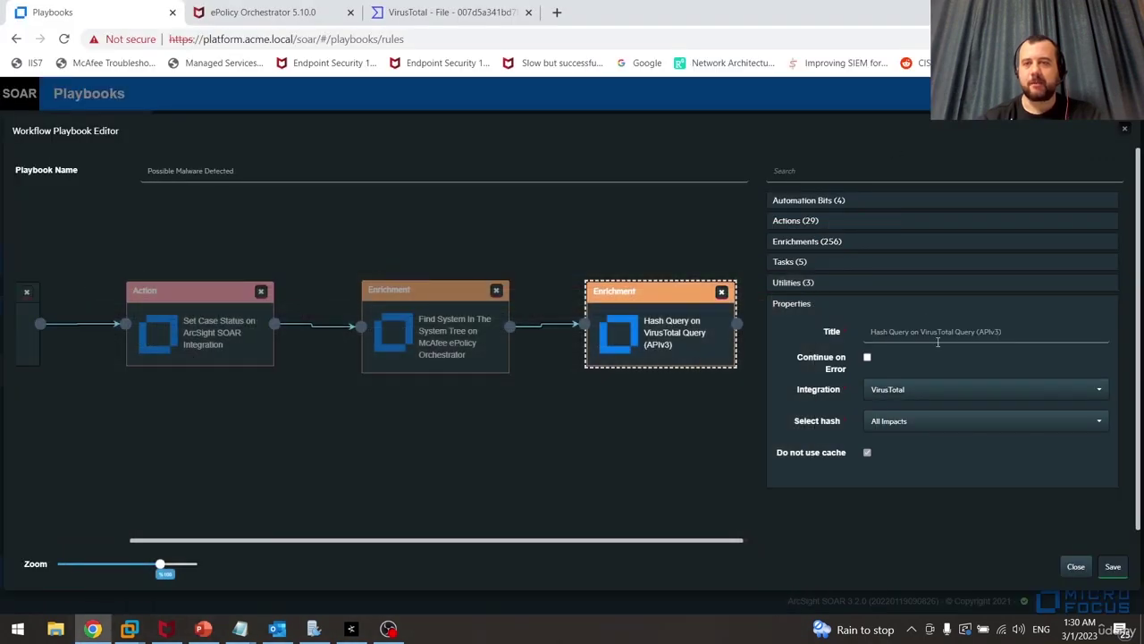
# Add the ePO 'Run Task In The System' enrichment and connect Hash Query to it
pyautogui.click(841, 241)
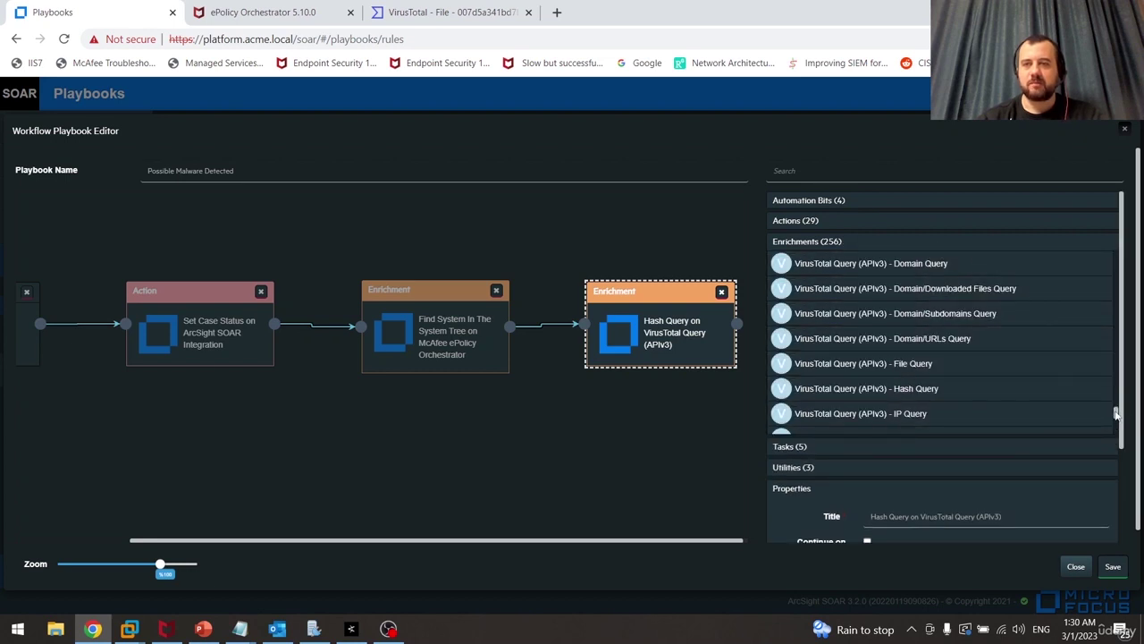
pyautogui.moveTo(1115, 414); pyautogui.dragTo(1116, 331)
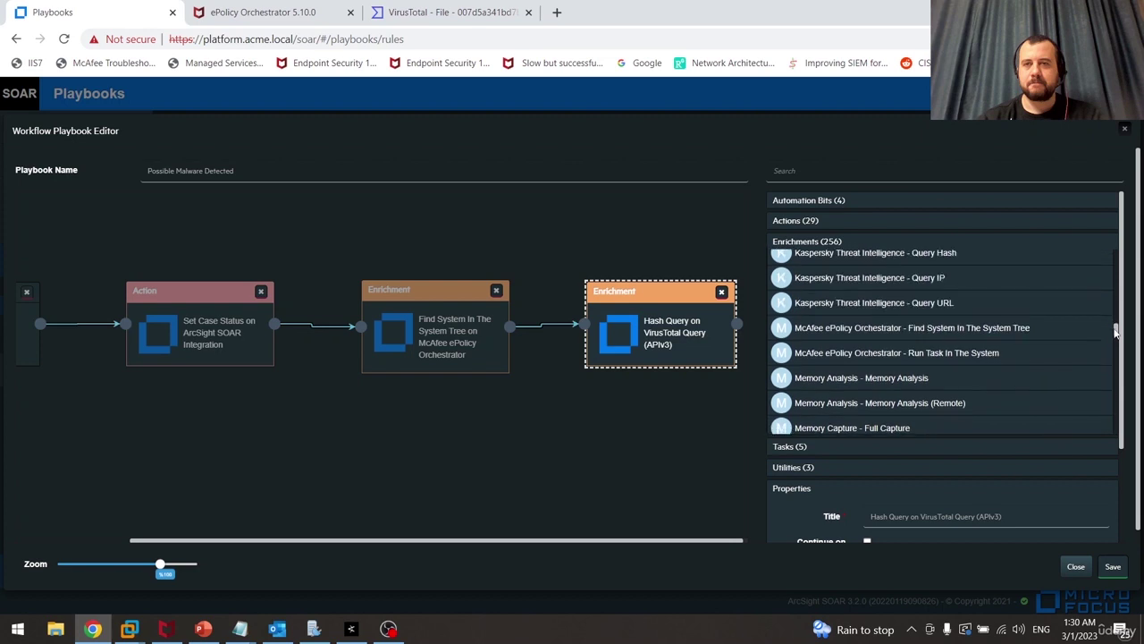
pyautogui.click(918, 353)
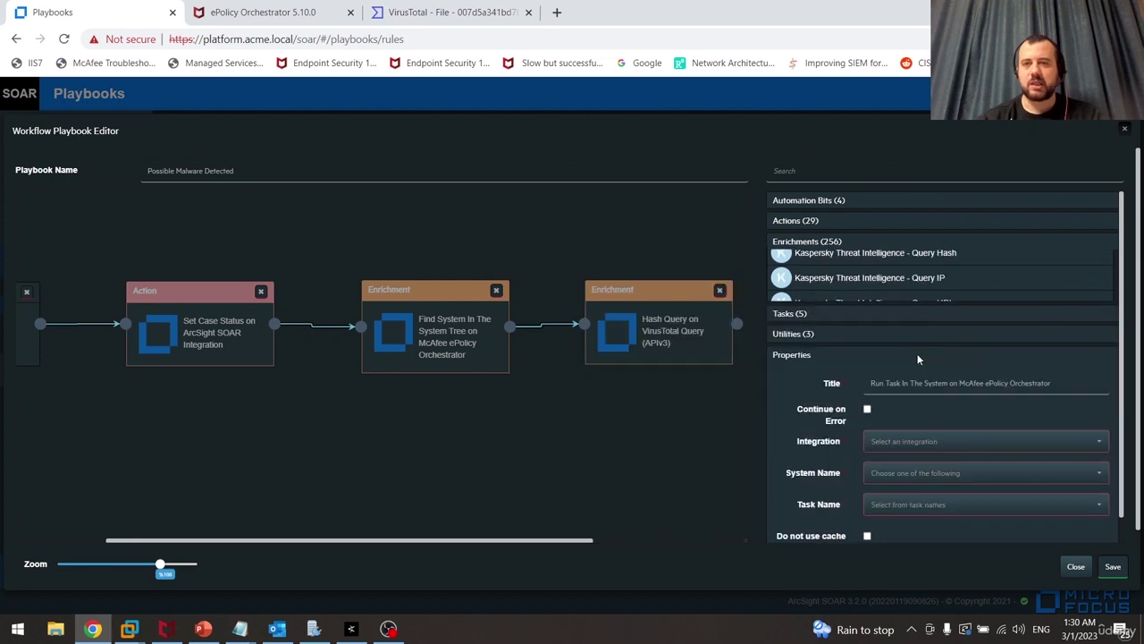
pyautogui.moveTo(505, 541); pyautogui.dragTo(658, 536)
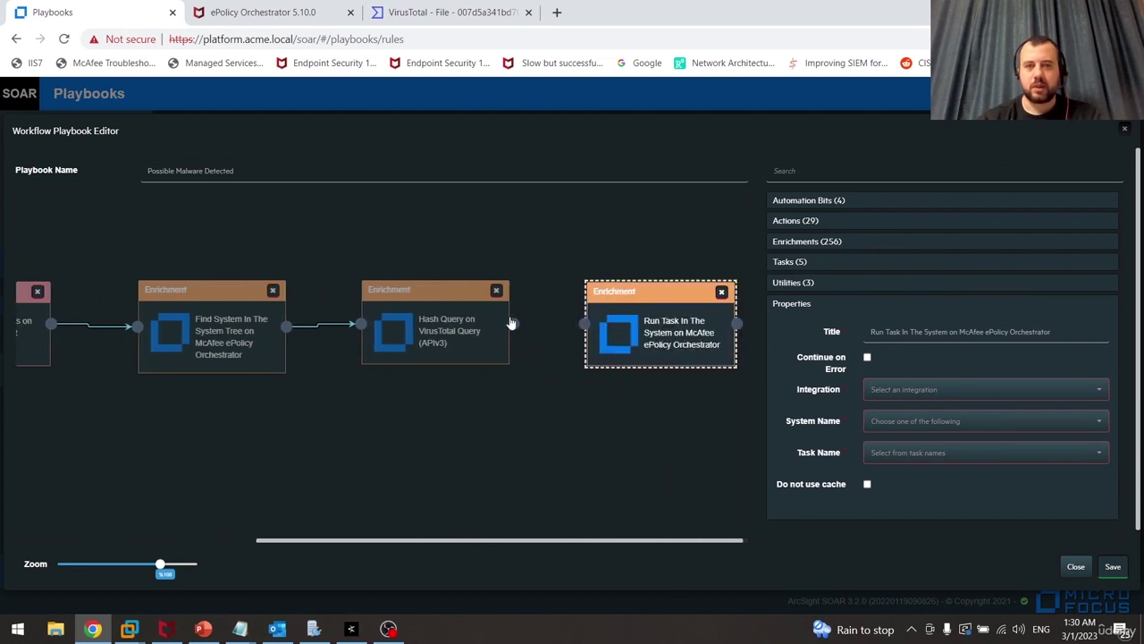
pyautogui.moveTo(515, 323); pyautogui.dragTo(585, 324)
# Set Run Task to McAfee ePO targeting All Offenders, then switch to ePolicy Orchestrator
pyautogui.click(973, 391)
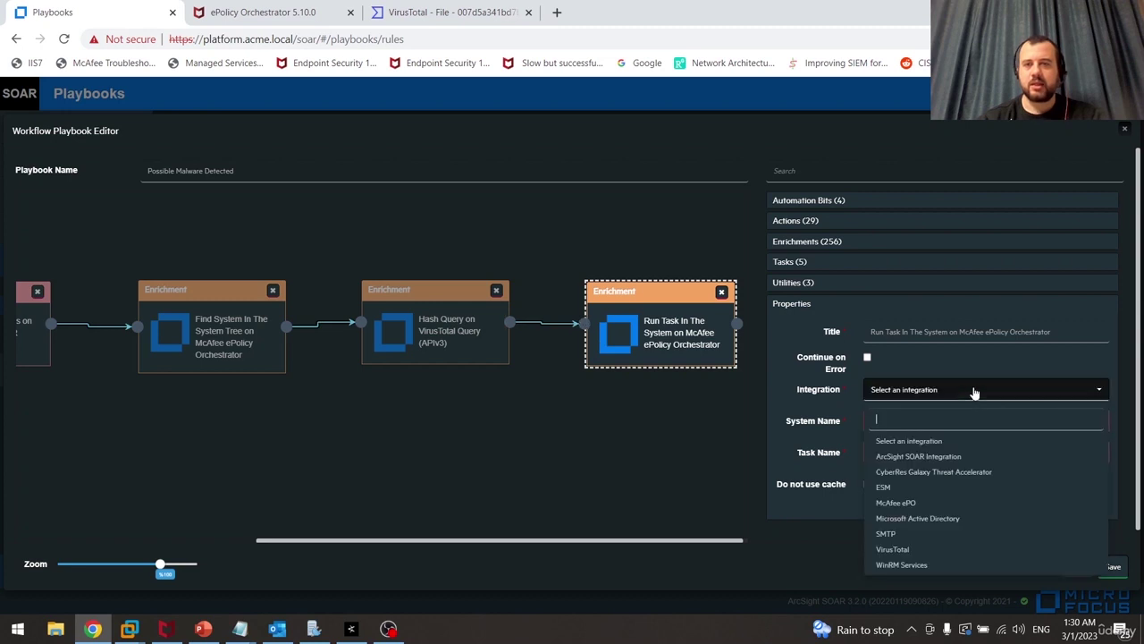
pyautogui.click(887, 503)
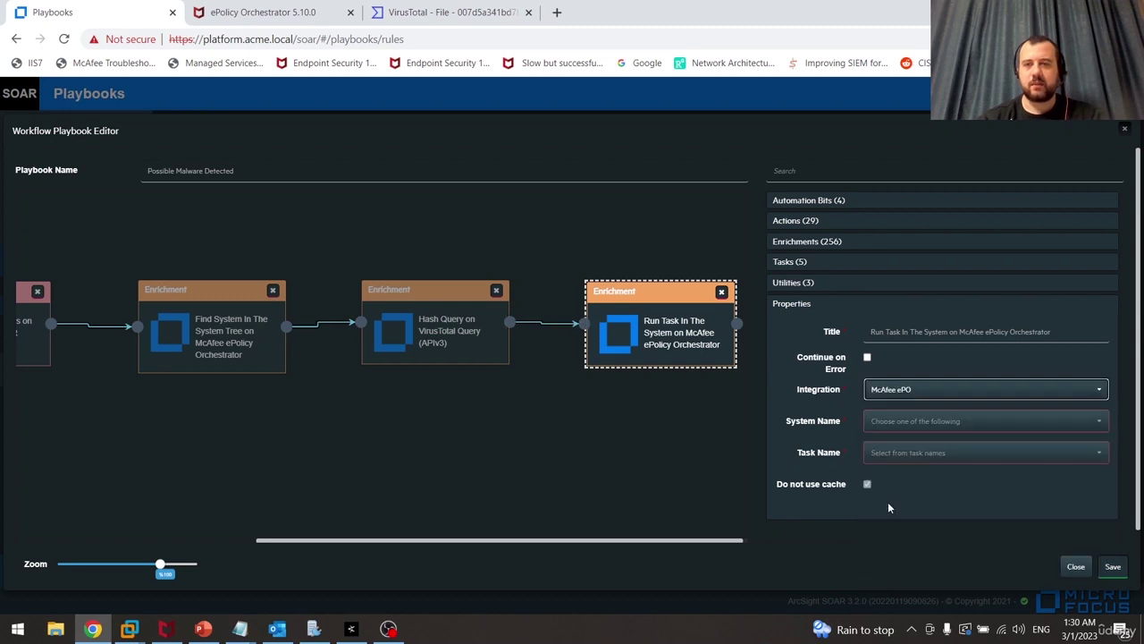
pyautogui.click(954, 421)
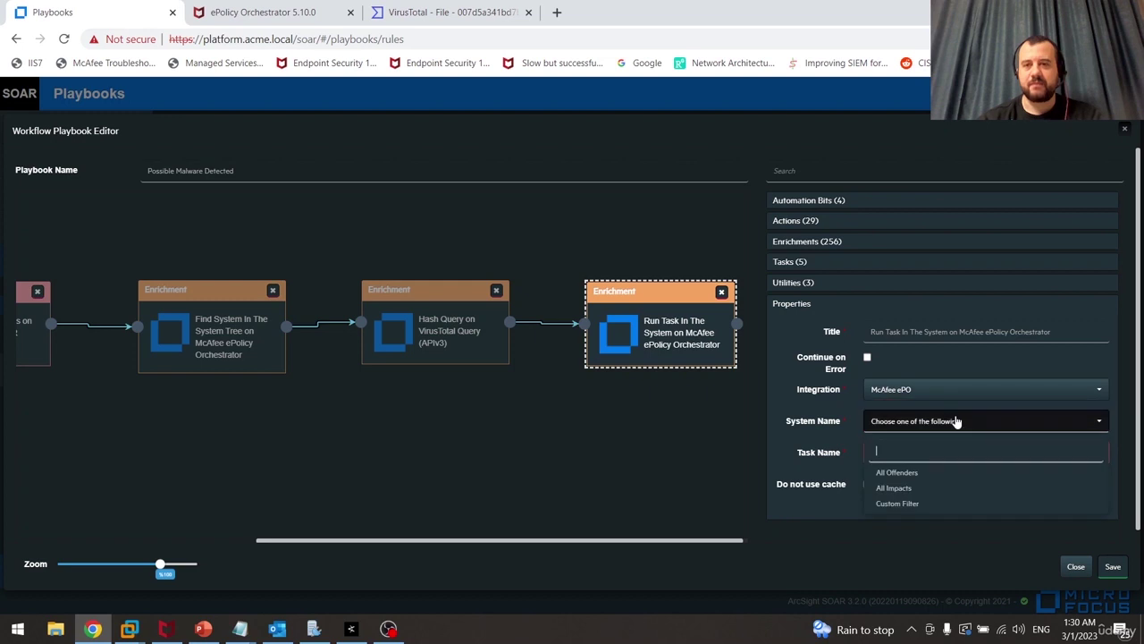
pyautogui.click(914, 474)
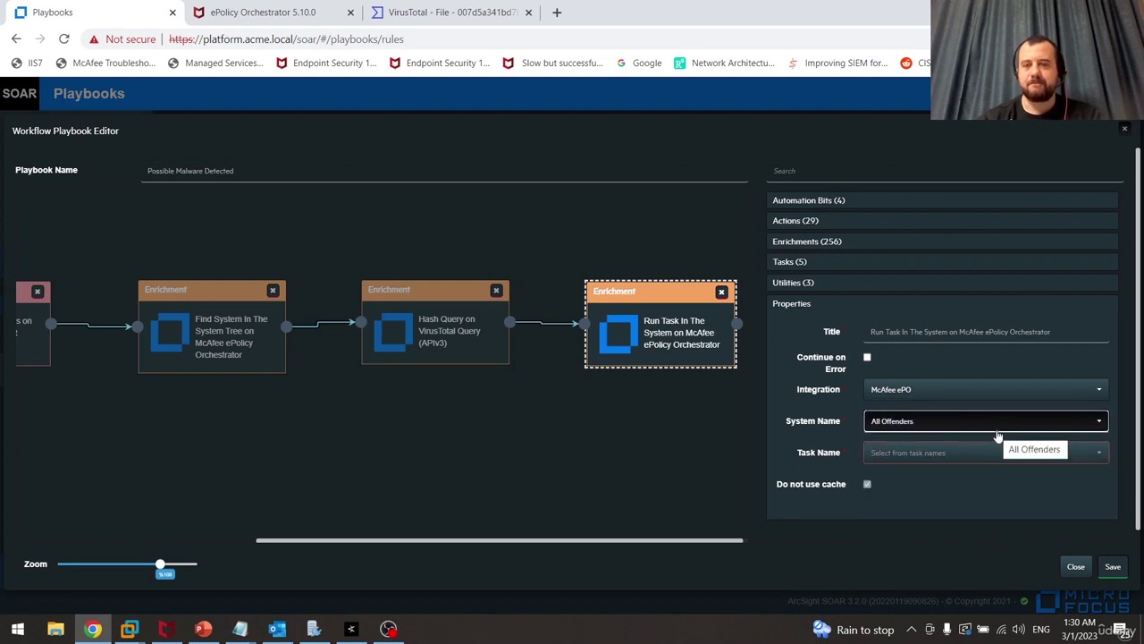
pyautogui.click(1095, 465)
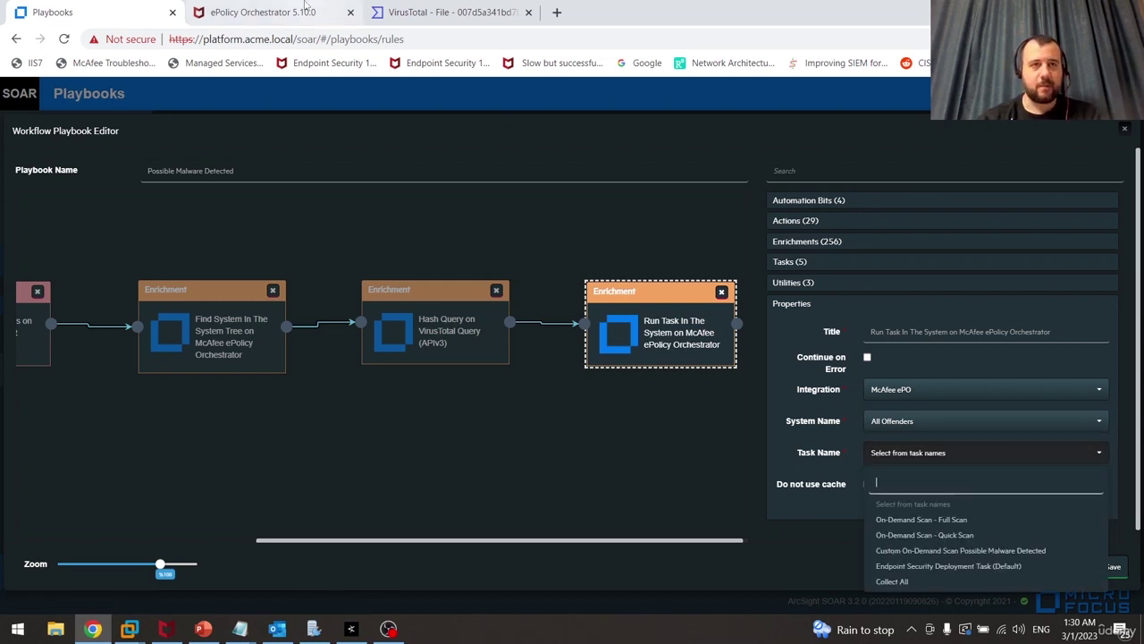
pyautogui.click(305, 9)
# Check the Custom On-Demand Scan task in ePO's Client Task Catalog, then return to the playbook
pyautogui.click(20, 96)
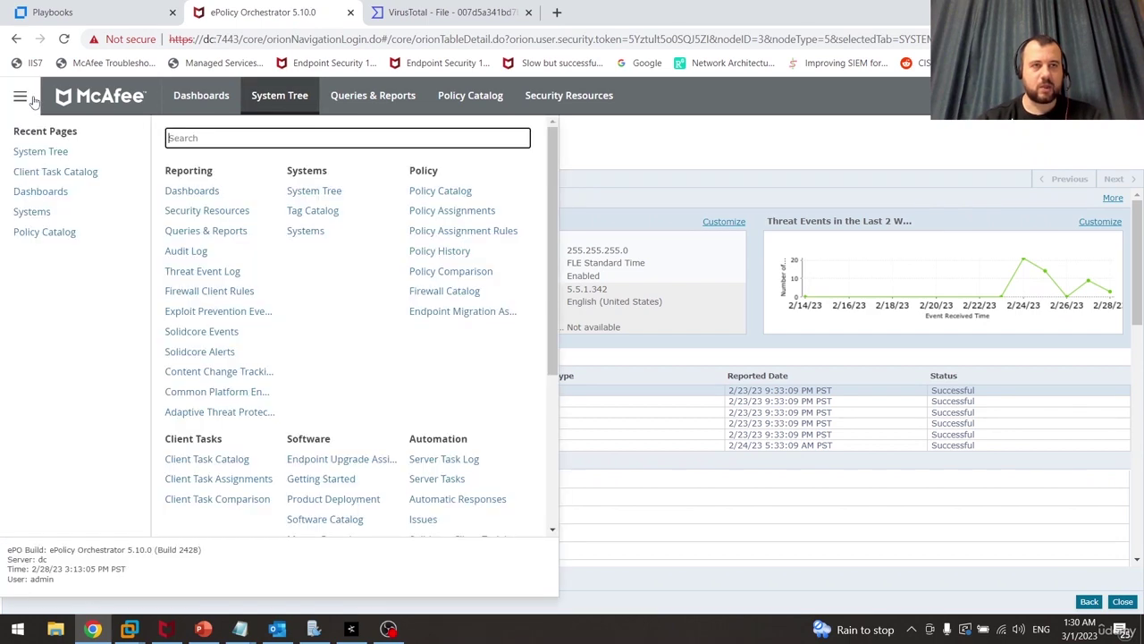
pyautogui.click(211, 460)
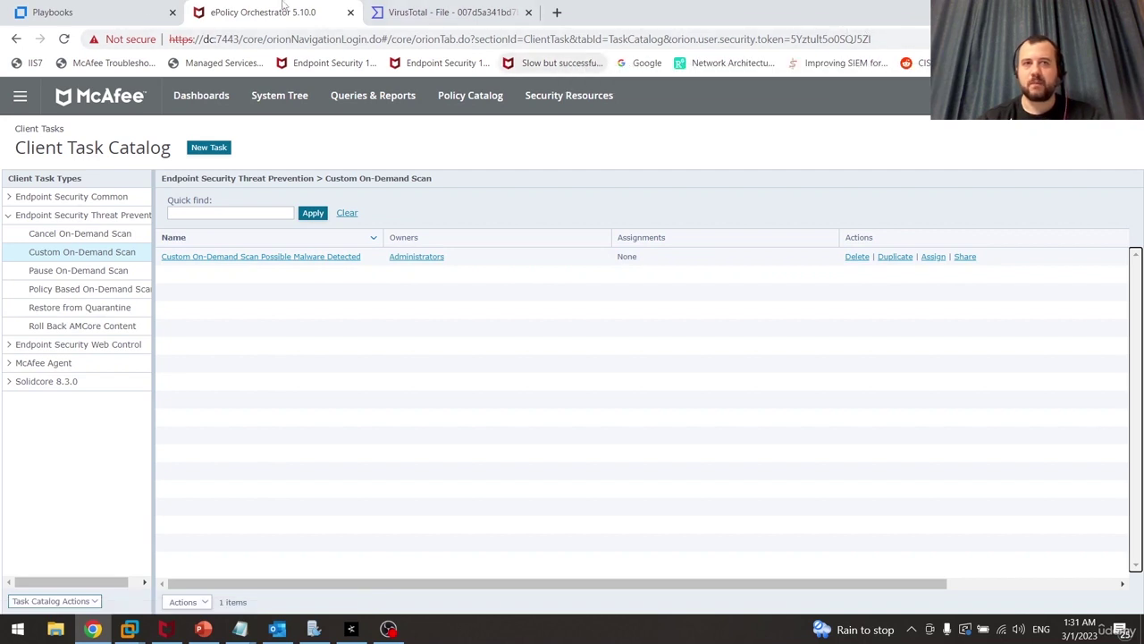
pyautogui.click(94, 11)
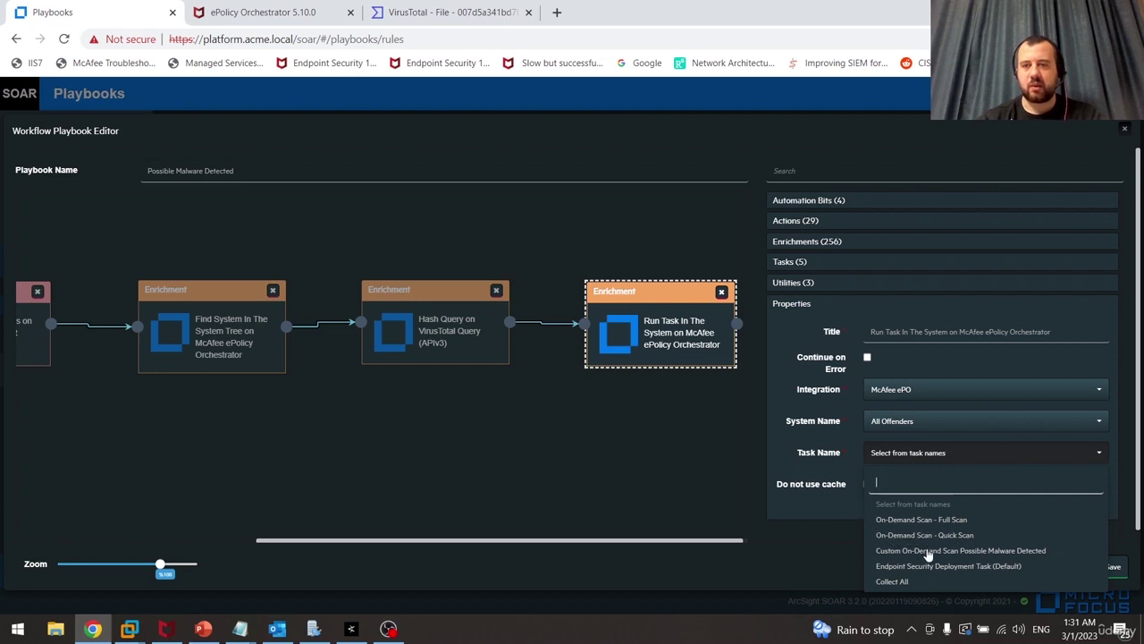
# Choose 'Custom On-Demand Scan Possible Malware Detected' as the Run Task node's task name
pyautogui.click(1011, 551)
pyautogui.click(990, 484)
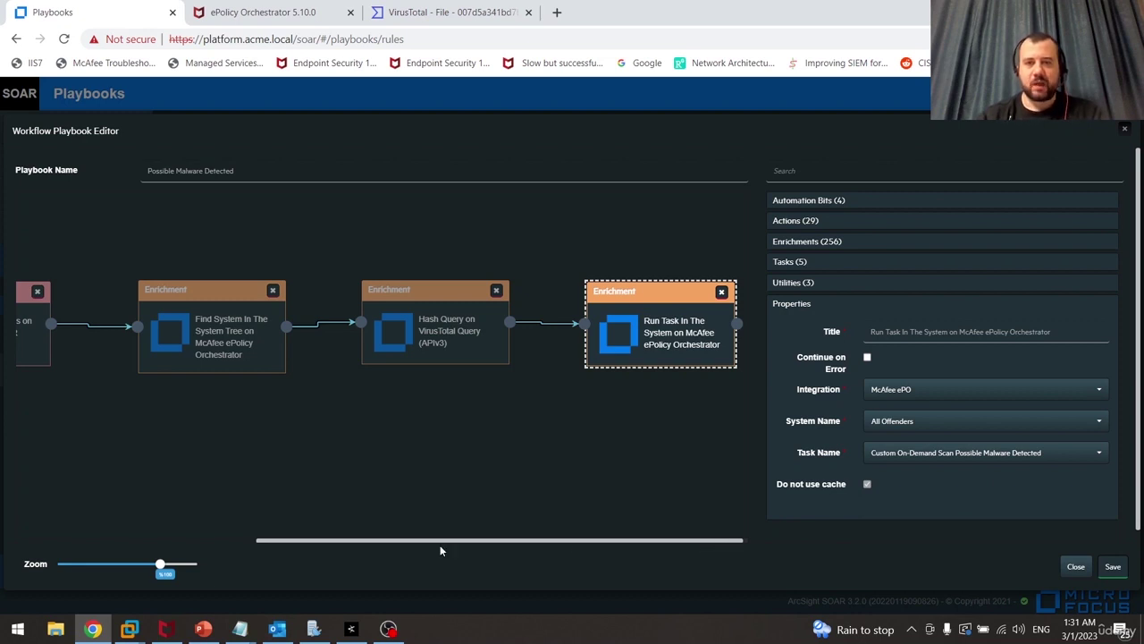
pyautogui.click(842, 284)
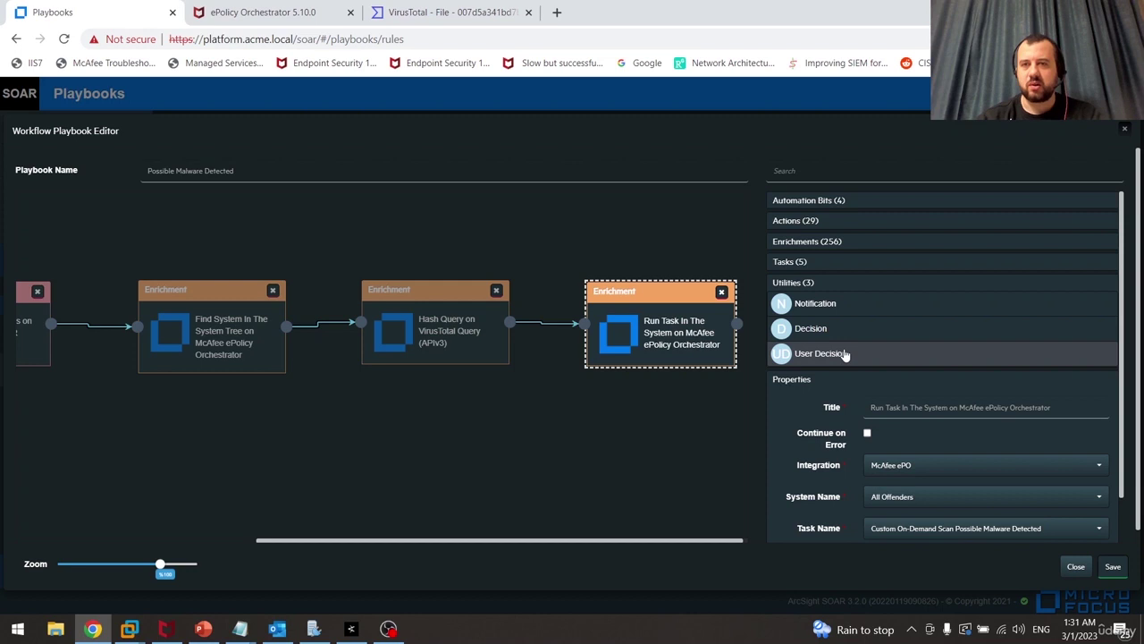
# Add a 'Notify to' Notification node after Run Task, sent to a specific analyst user
pyautogui.click(892, 314)
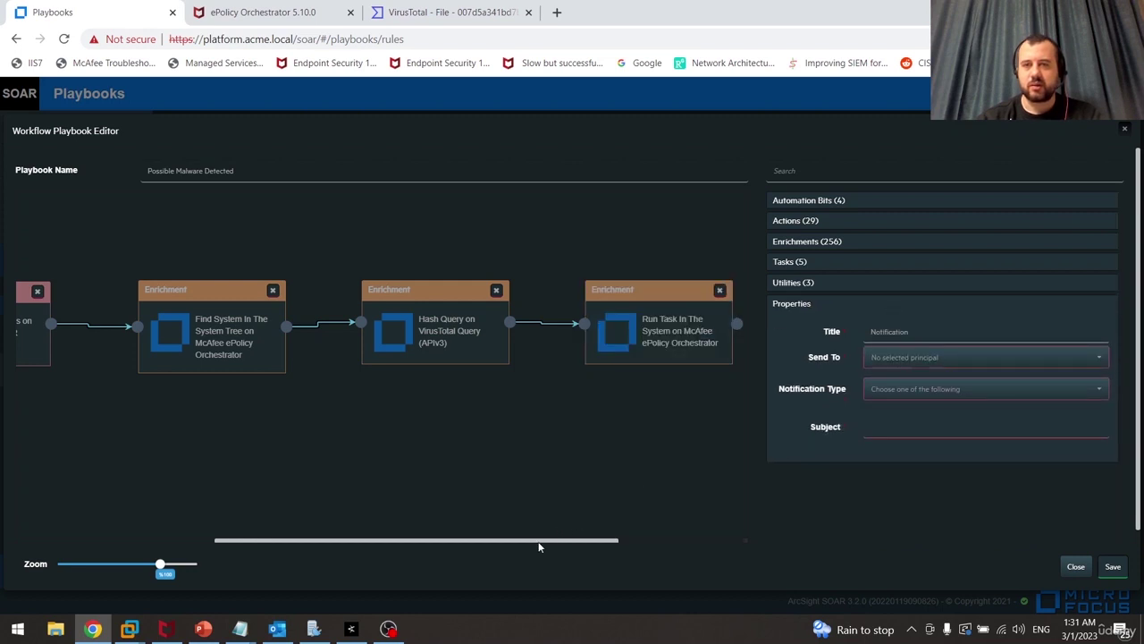
pyautogui.moveTo(539, 542); pyautogui.dragTo(706, 541)
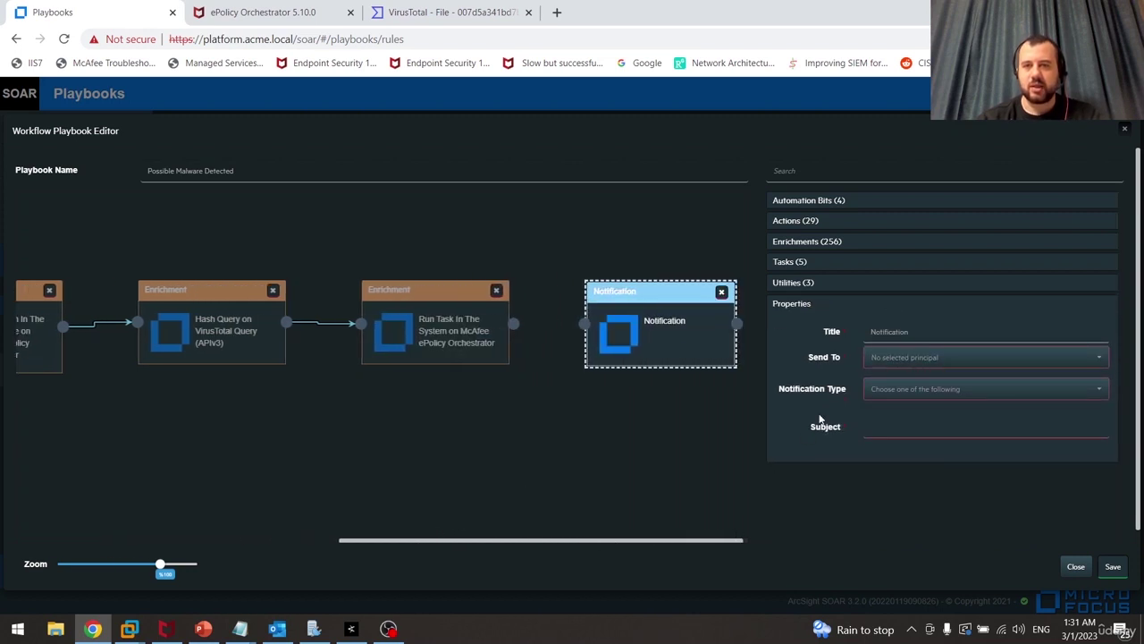
pyautogui.click(969, 357)
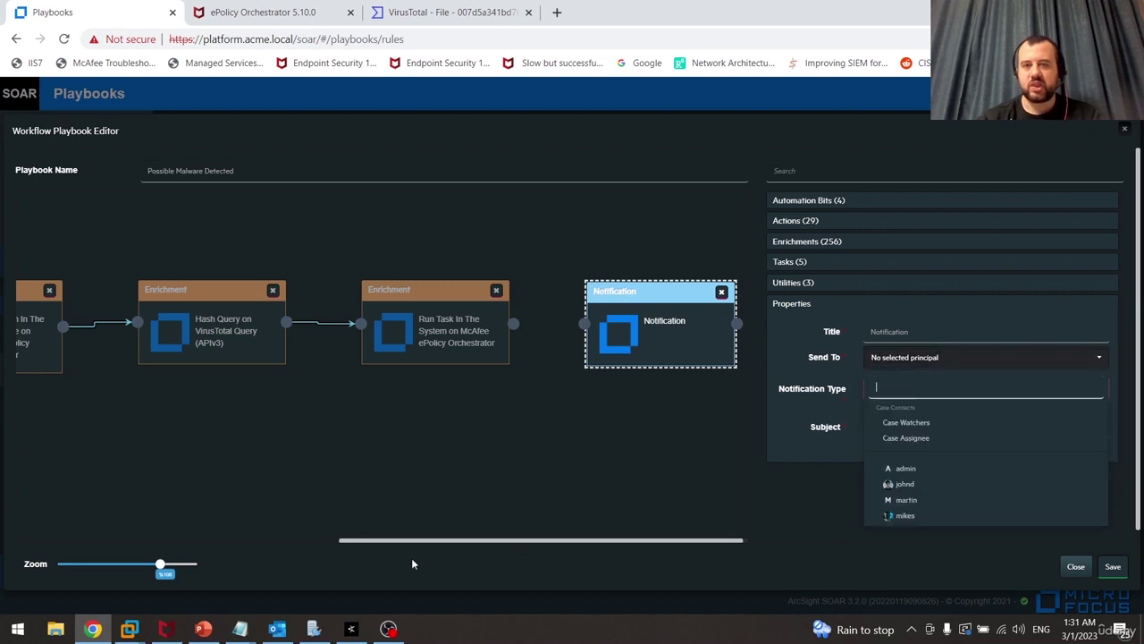
pyautogui.click(277, 629)
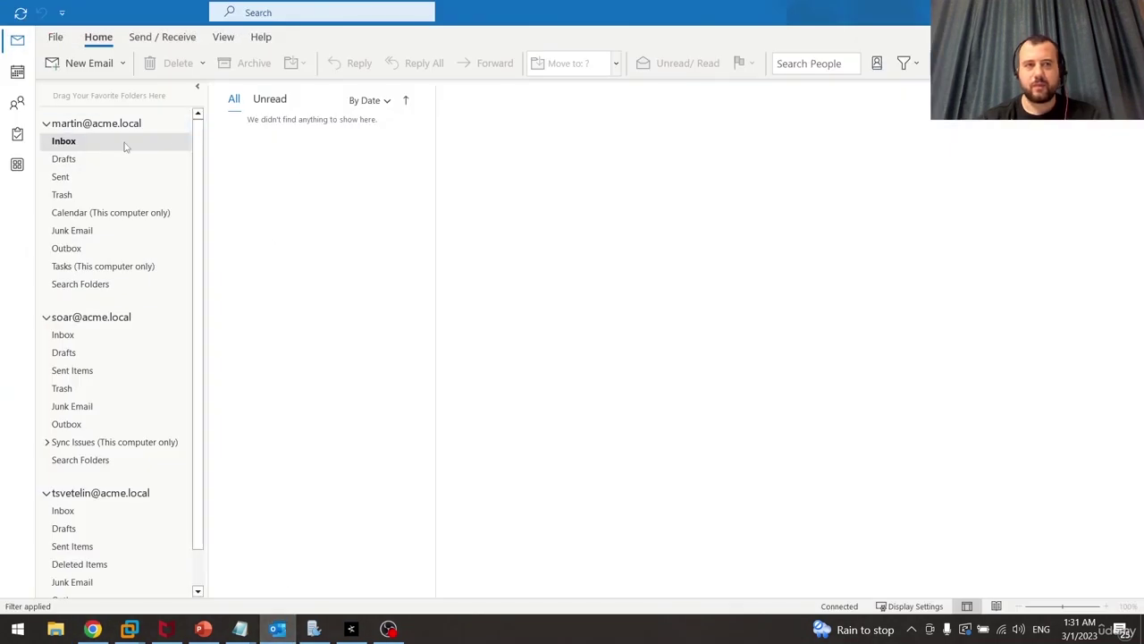
pyautogui.moveTo(198, 196); pyautogui.dragTo(204, 146)
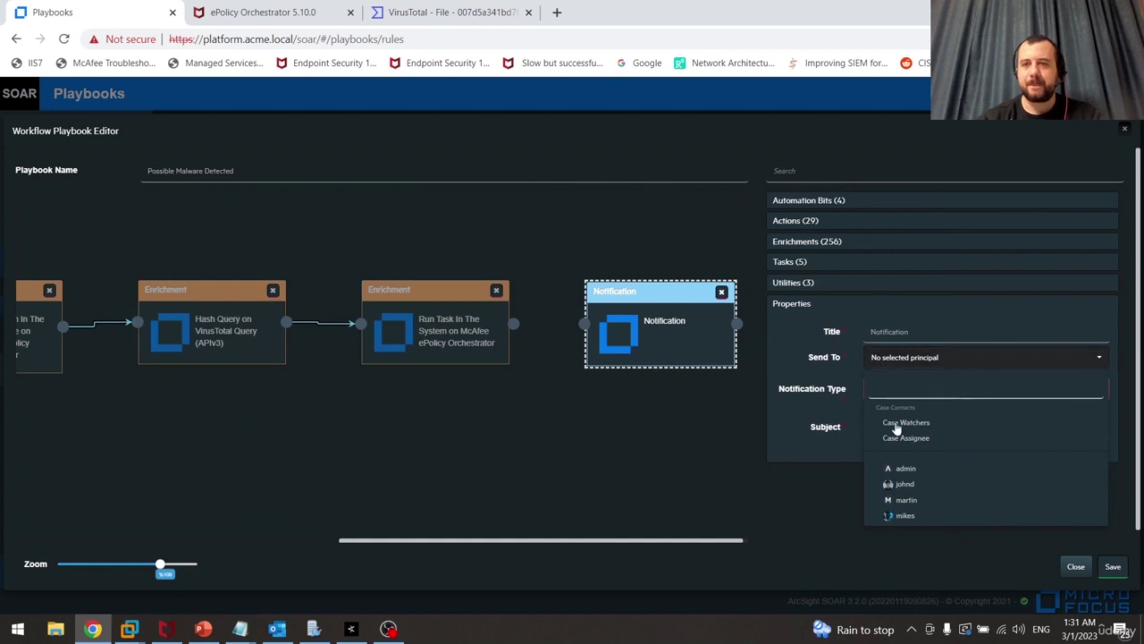
pyautogui.click(905, 500)
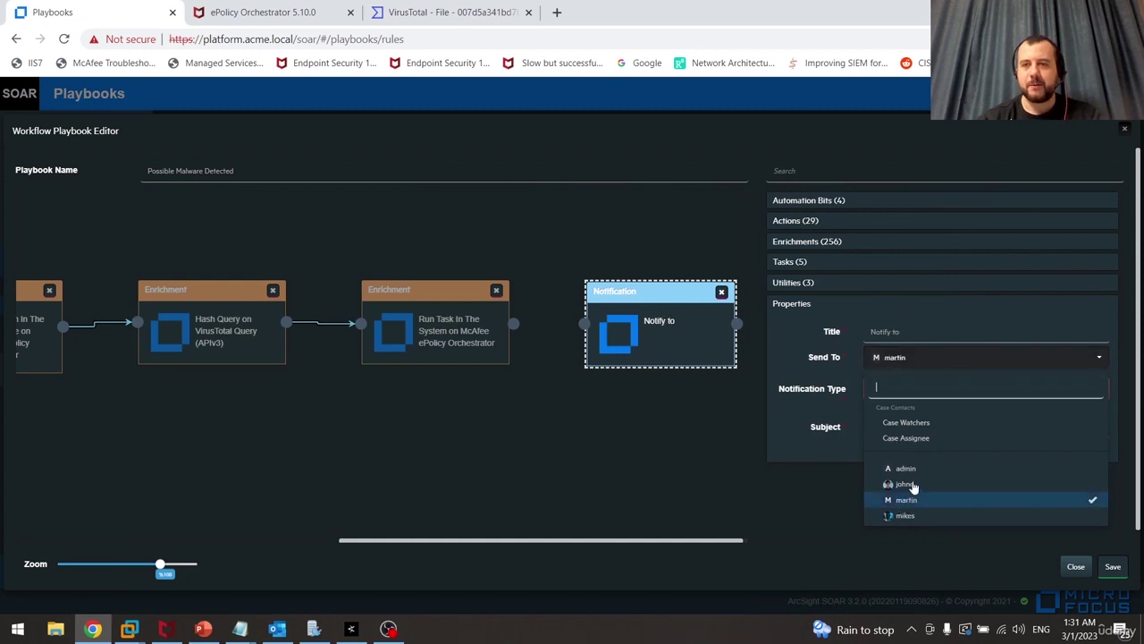
pyautogui.click(827, 413)
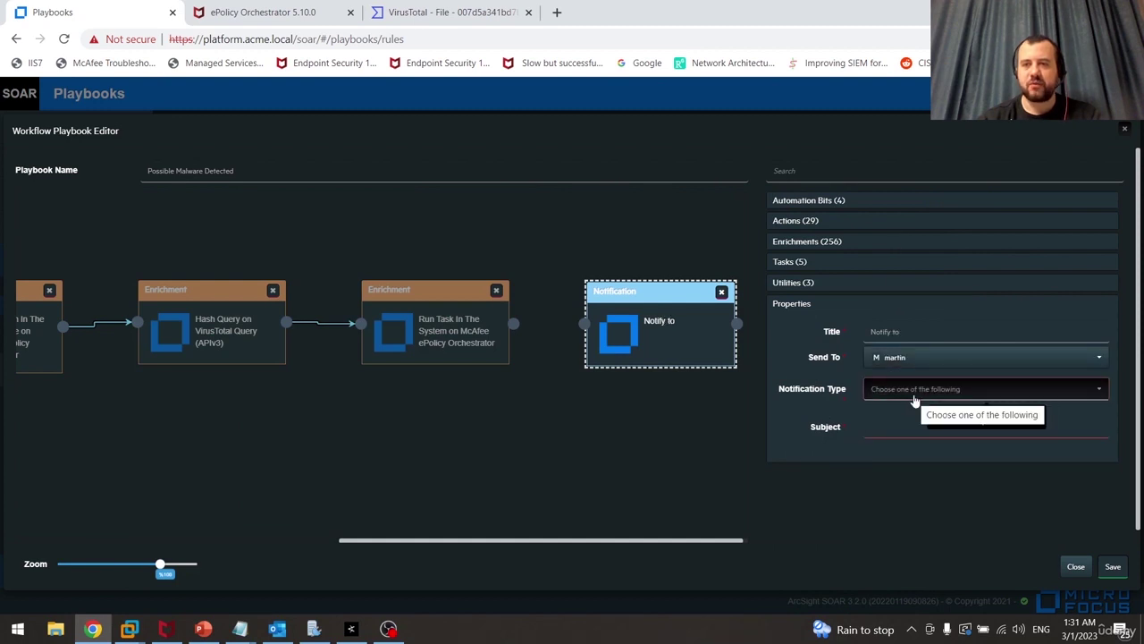
pyautogui.click(1010, 393)
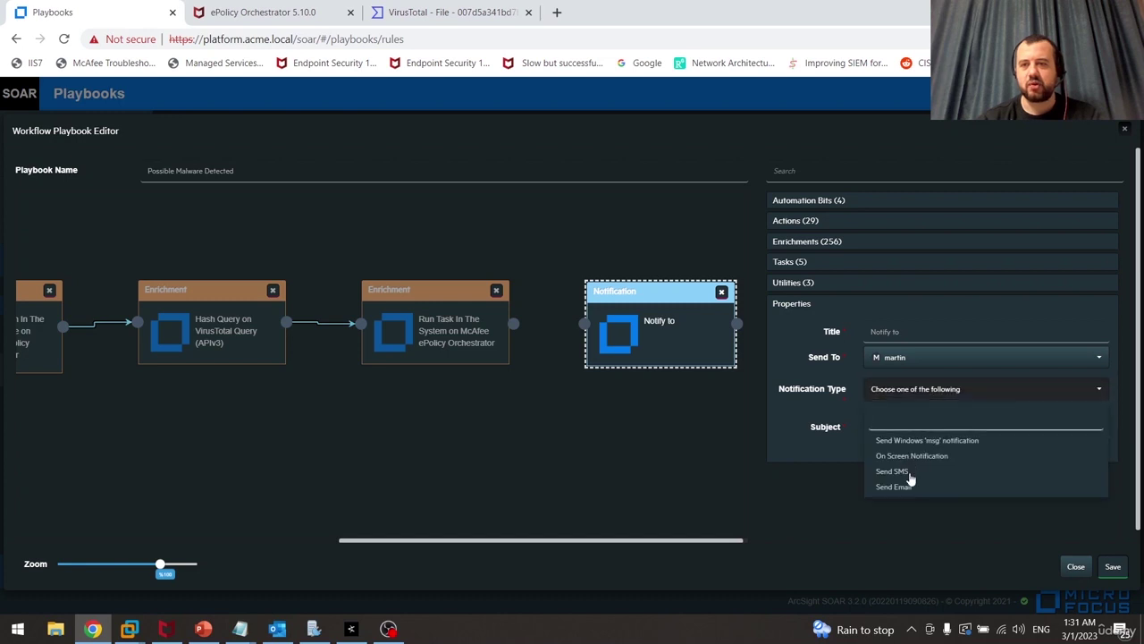
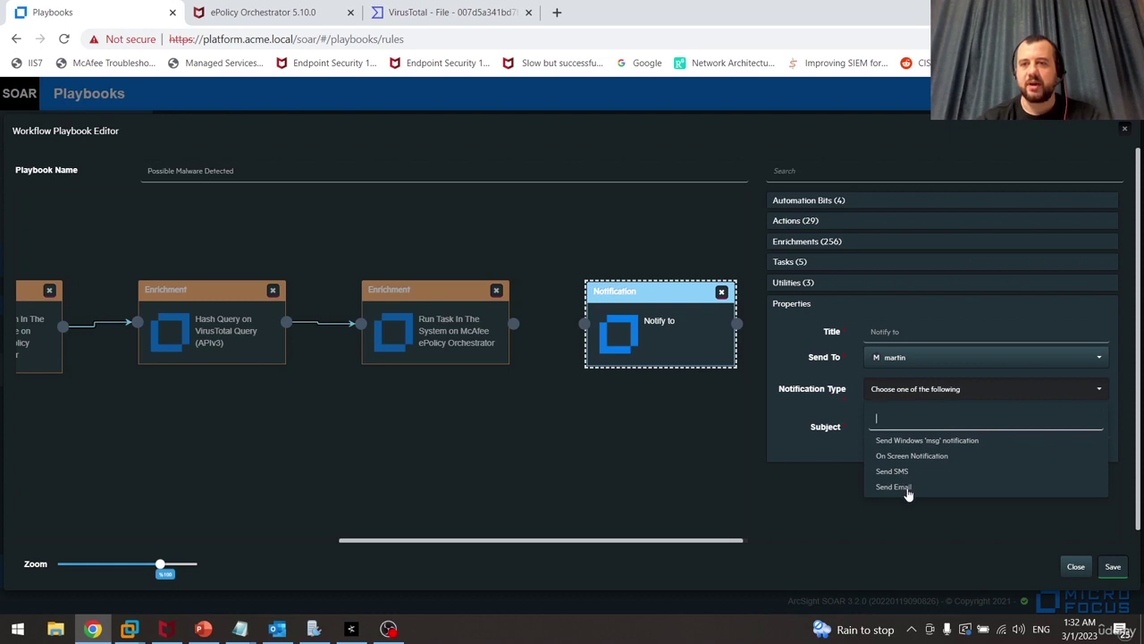
# Make the notification a Send Email titled 'Possible Malware Detected'
pyautogui.click(898, 487)
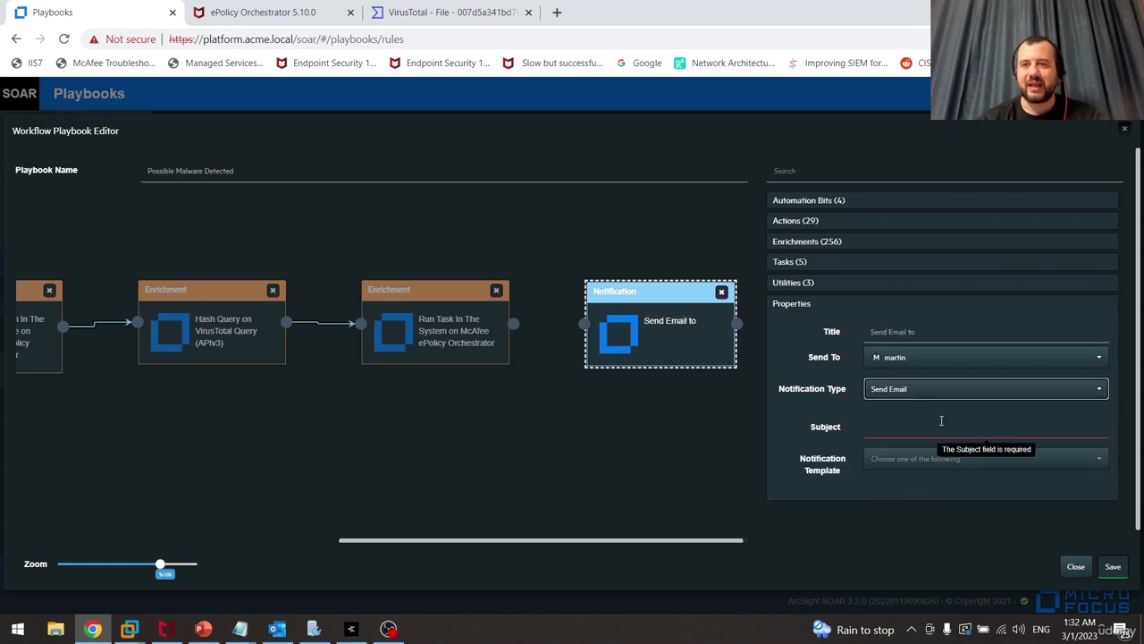
pyautogui.click(931, 428)
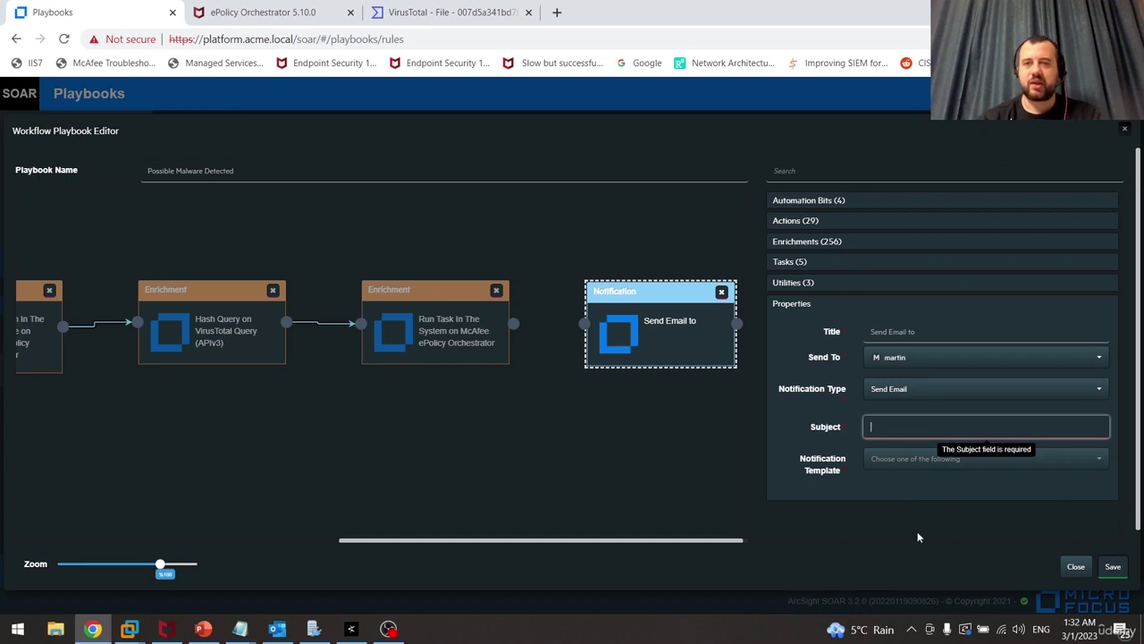
pyautogui.write('Po')
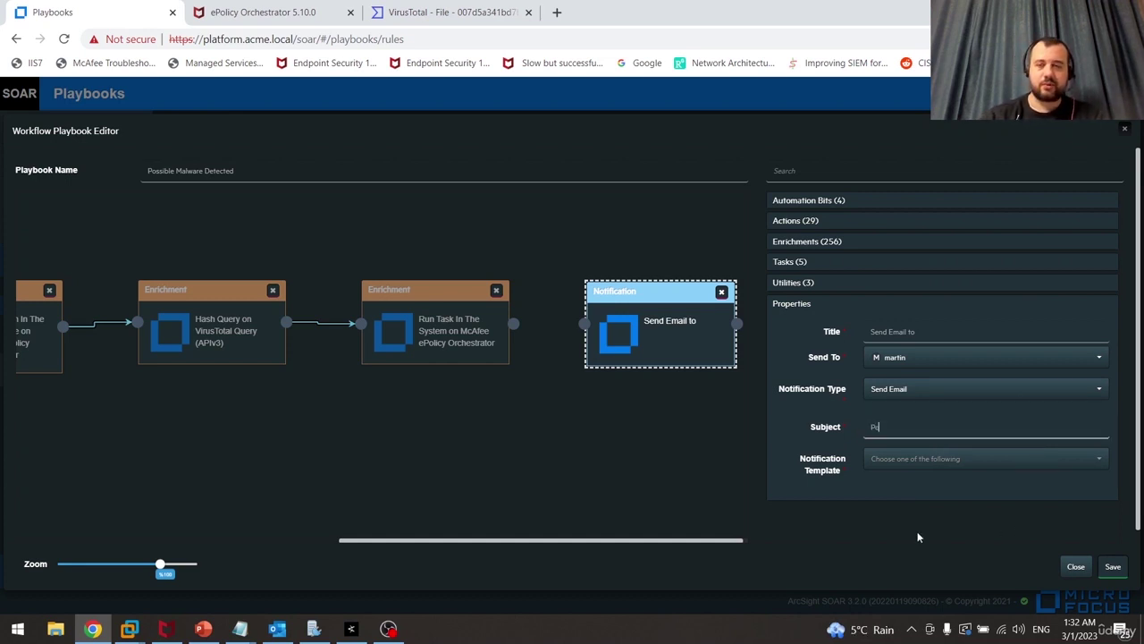
pyautogui.write('ssible M')
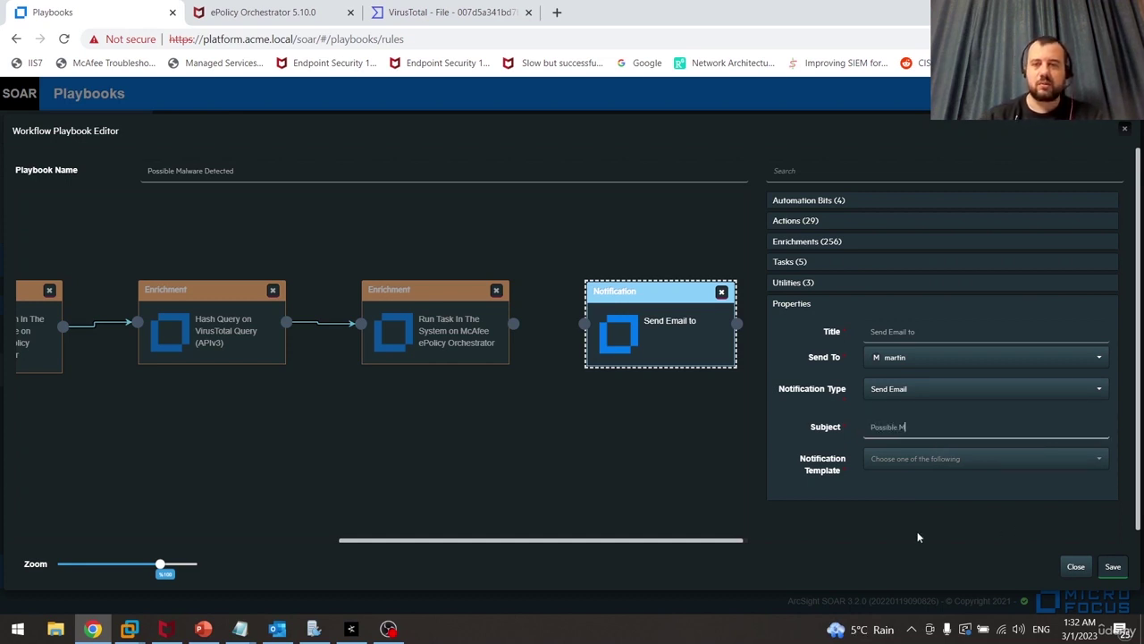
pyautogui.write('alware Detected')
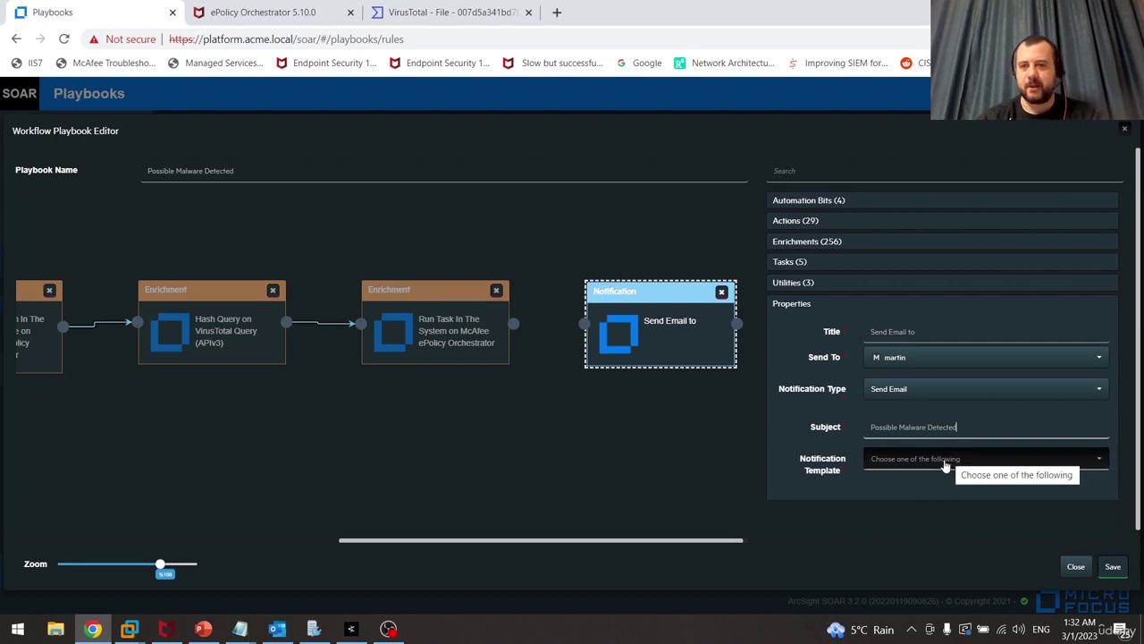
# Use the SMTP Notification template with source All Offenders and user All Impacts
pyautogui.click(945, 462)
pyautogui.click(888, 525)
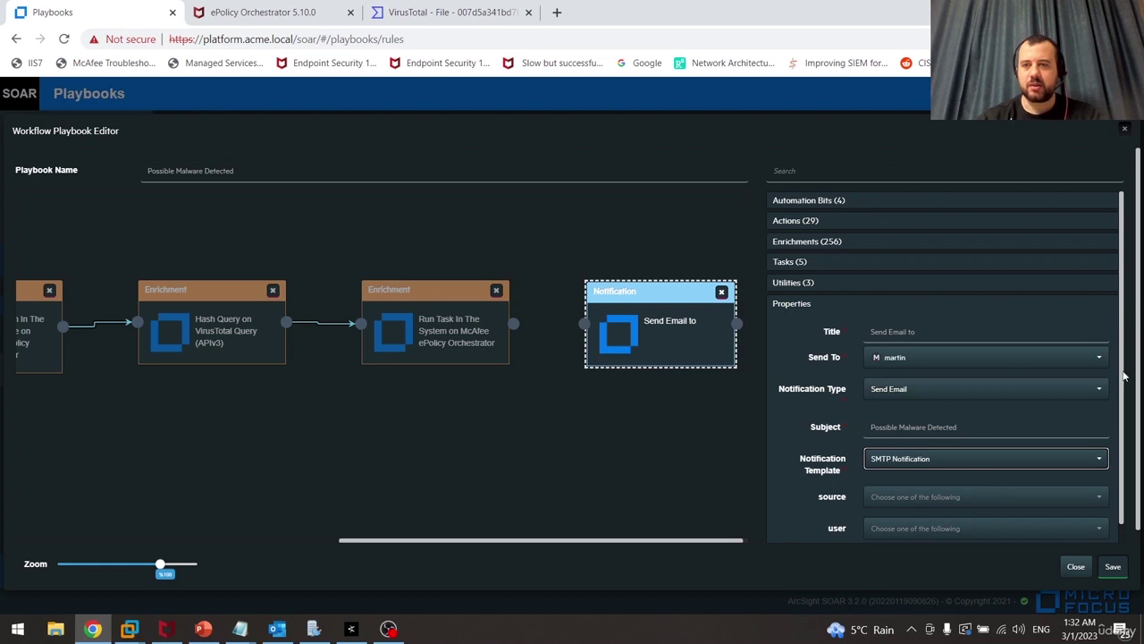
pyautogui.moveTo(1123, 374); pyautogui.dragTo(1124, 376)
pyautogui.scroll(-1, 1125, 379)
pyautogui.click(1006, 478)
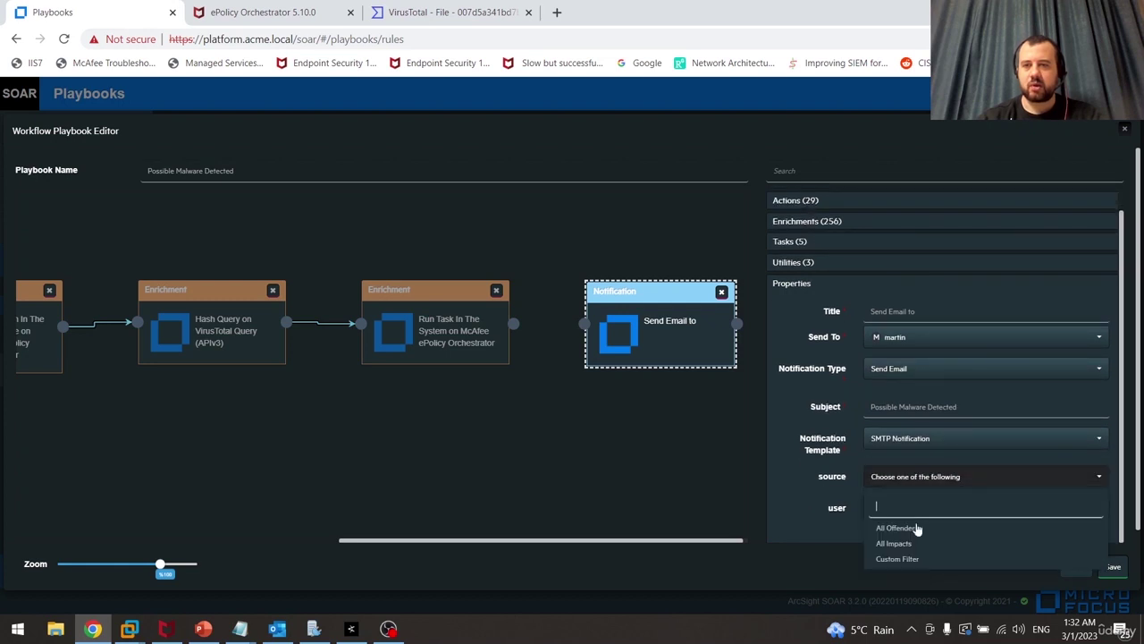
pyautogui.click(918, 531)
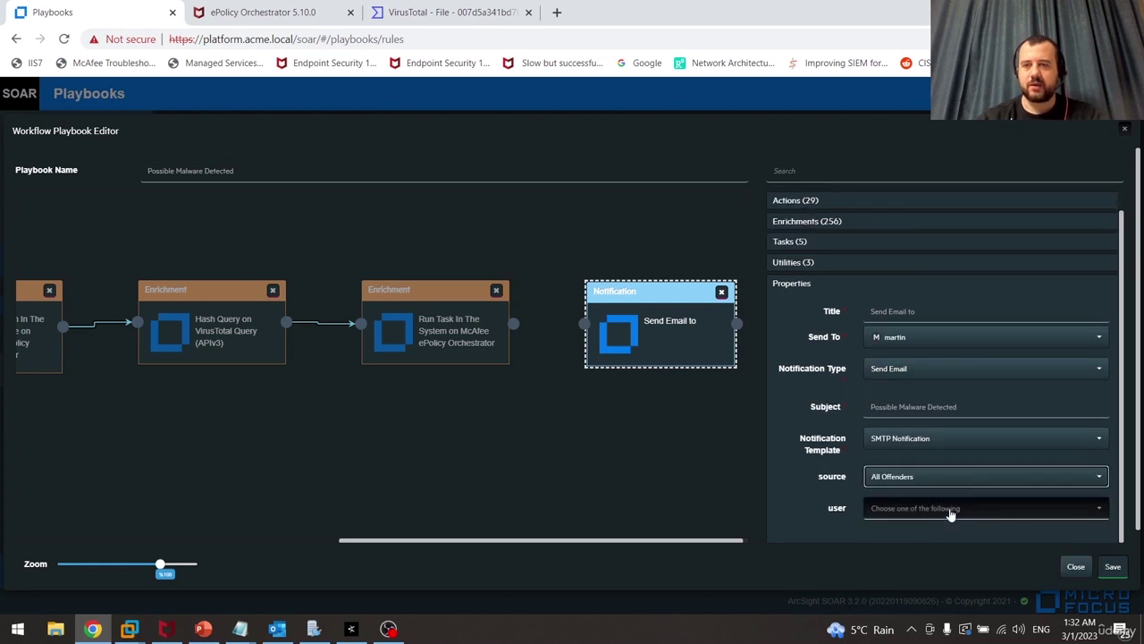
pyautogui.click(949, 510)
pyautogui.click(897, 577)
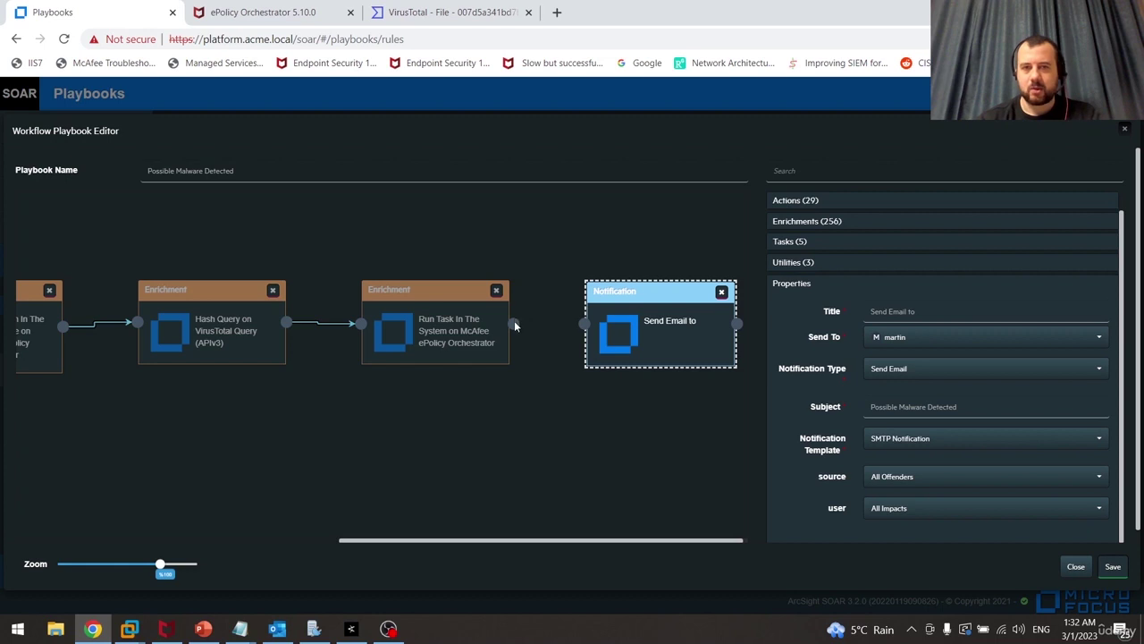
# Connect the Run Task node to the Send Email notification and bring up the Actions (29) list
pyautogui.moveTo(514, 323); pyautogui.dragTo(639, 329)
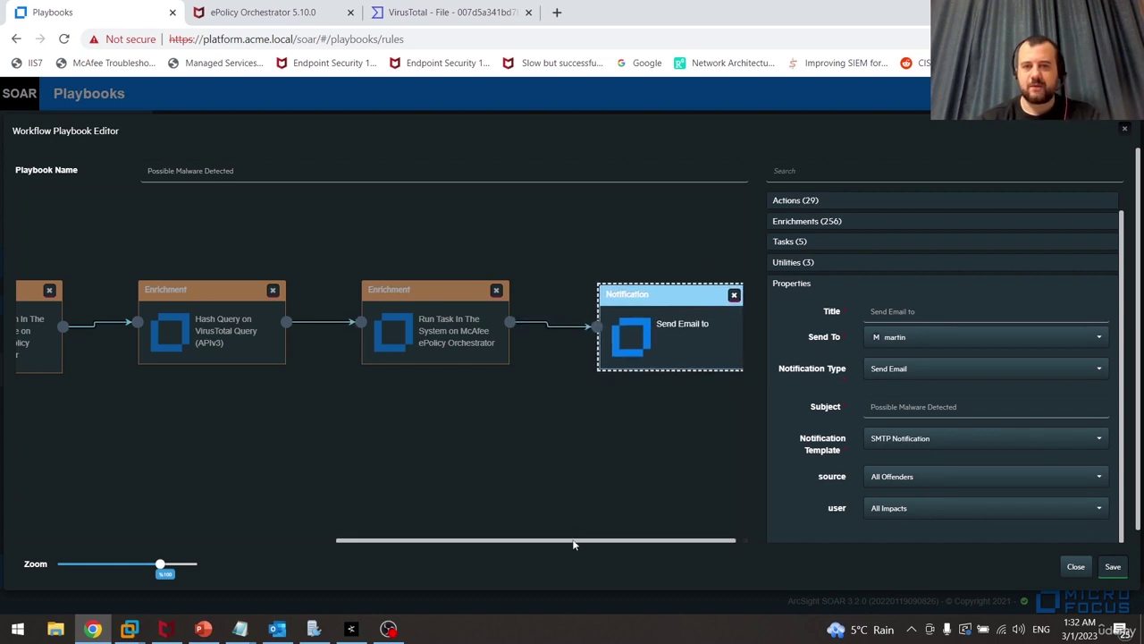
pyautogui.moveTo(573, 540); pyautogui.dragTo(625, 540)
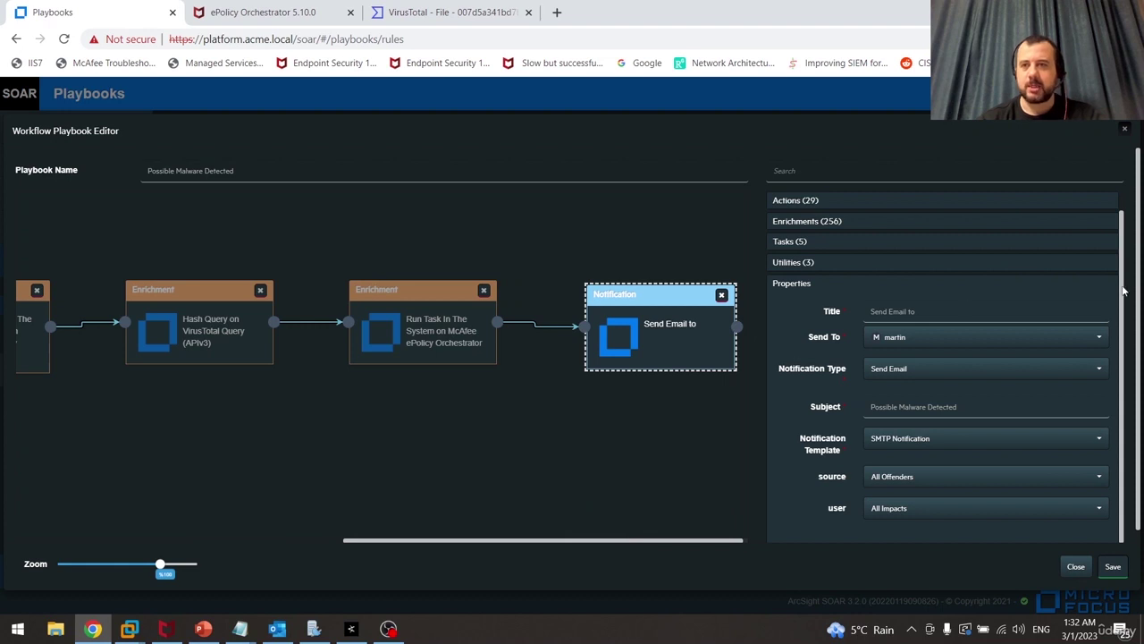
pyautogui.moveTo(1123, 290); pyautogui.dragTo(1124, 258)
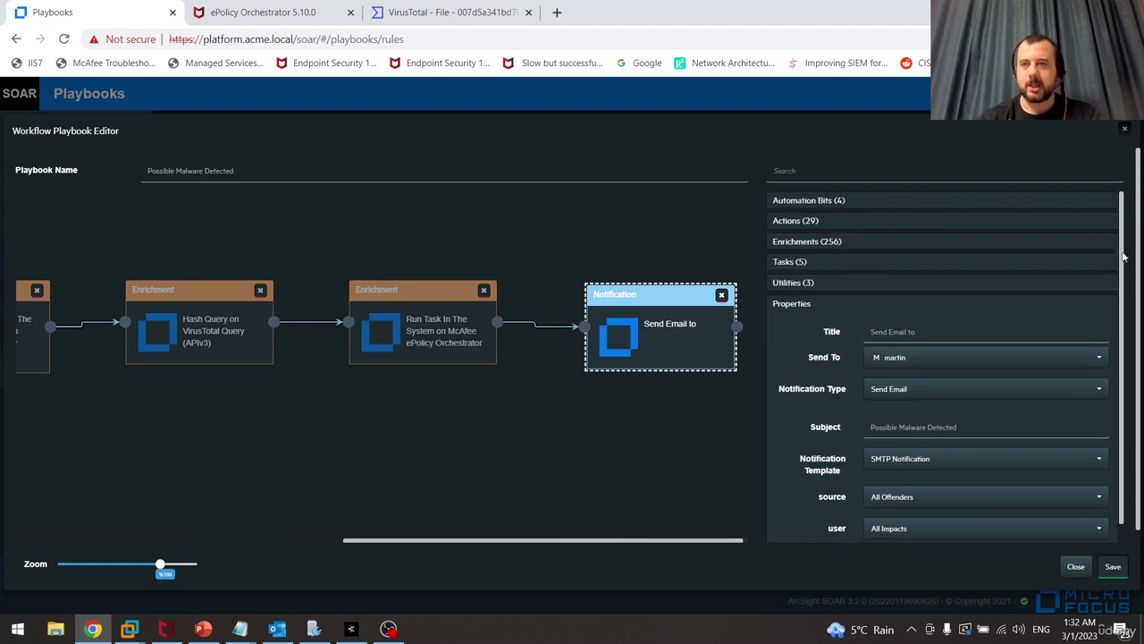
pyautogui.click(823, 223)
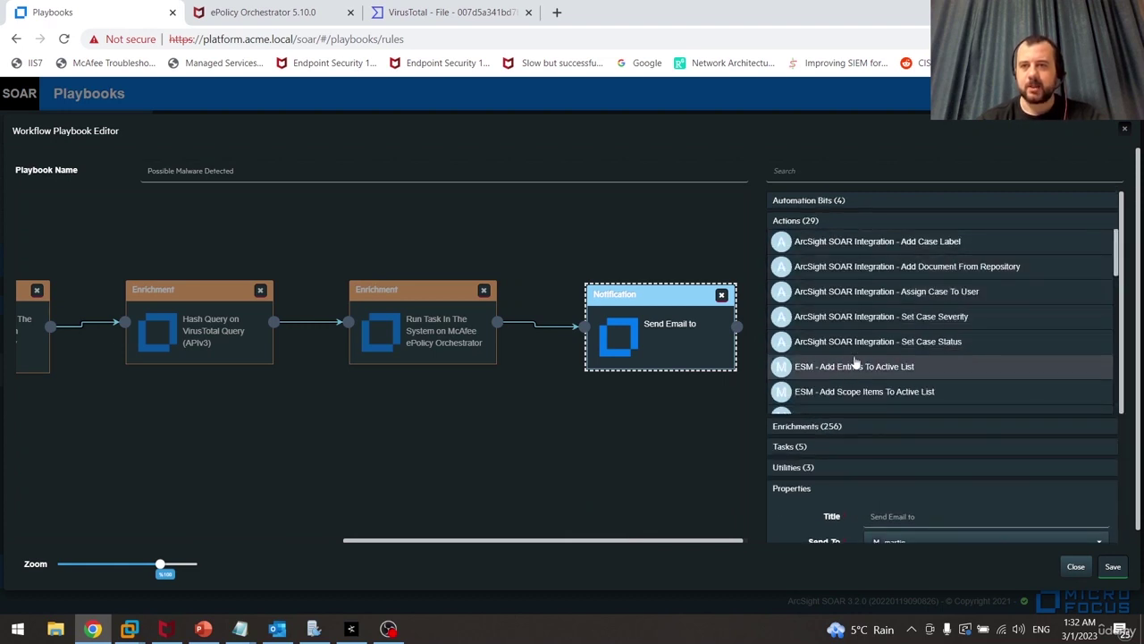
pyautogui.moveTo(679, 339); pyautogui.dragTo(700, 337)
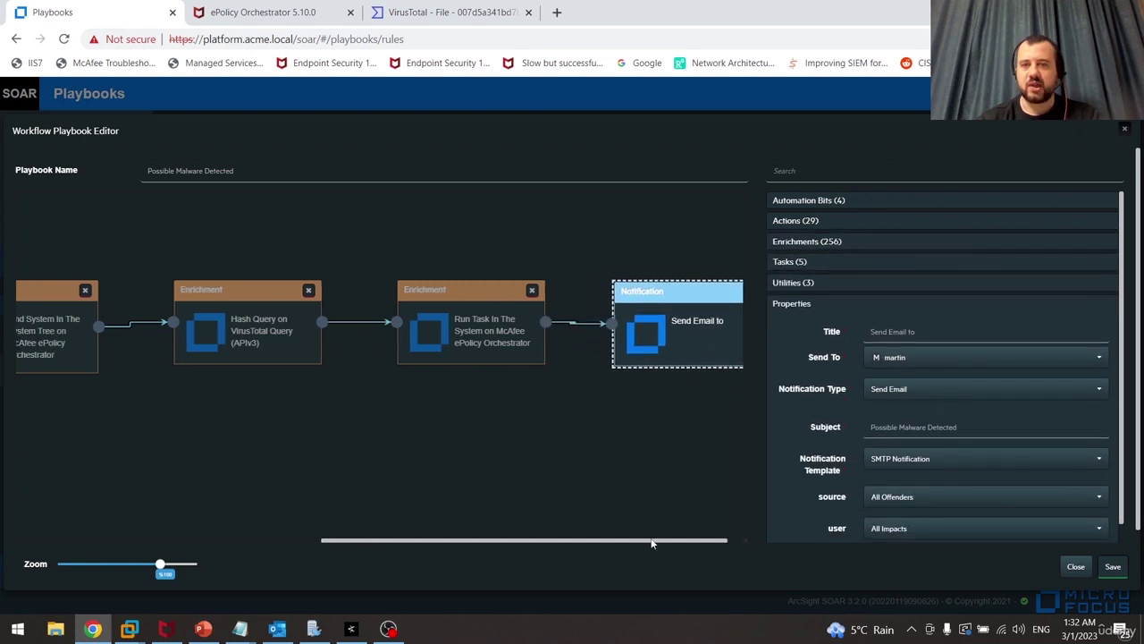
pyautogui.moveTo(653, 544); pyautogui.dragTo(694, 541)
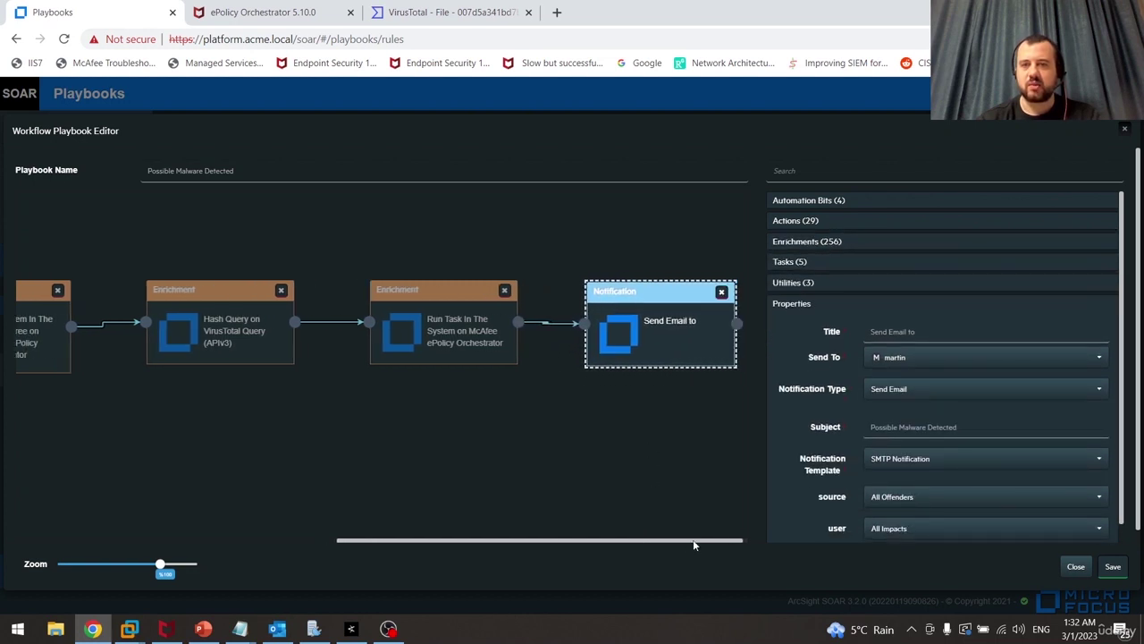
pyautogui.click(873, 222)
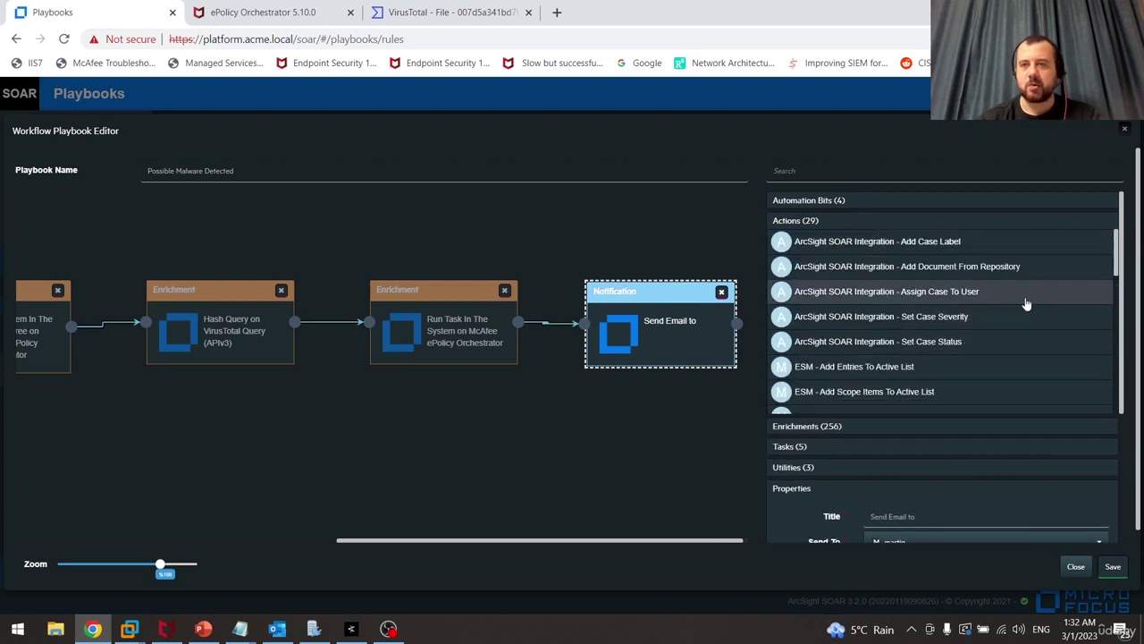
# Add an Assign Case To User action linked after the Send Email notification, with an assignee chosen
pyautogui.click(1026, 301)
pyautogui.moveTo(599, 542); pyautogui.dragTo(726, 552)
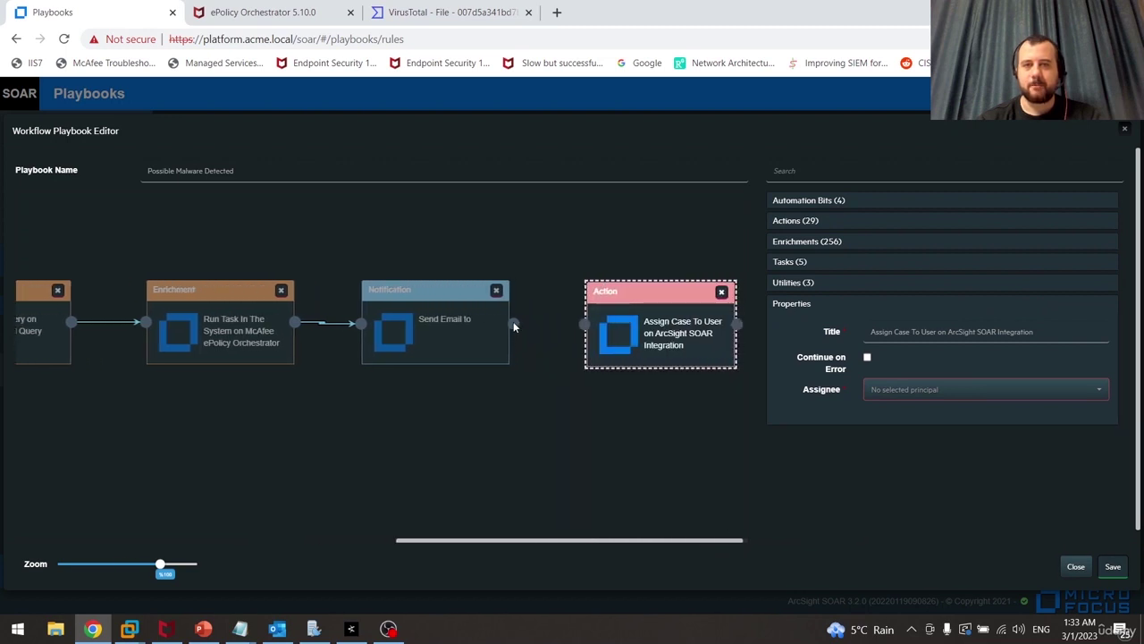
pyautogui.moveTo(513, 322); pyautogui.dragTo(586, 326)
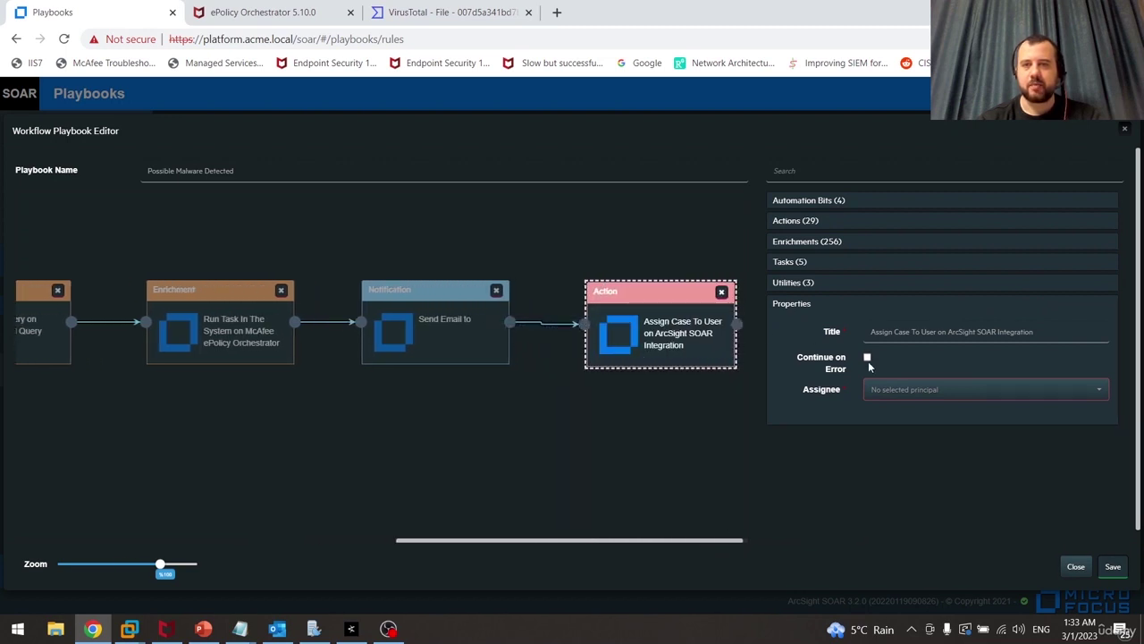
pyautogui.click(1001, 396)
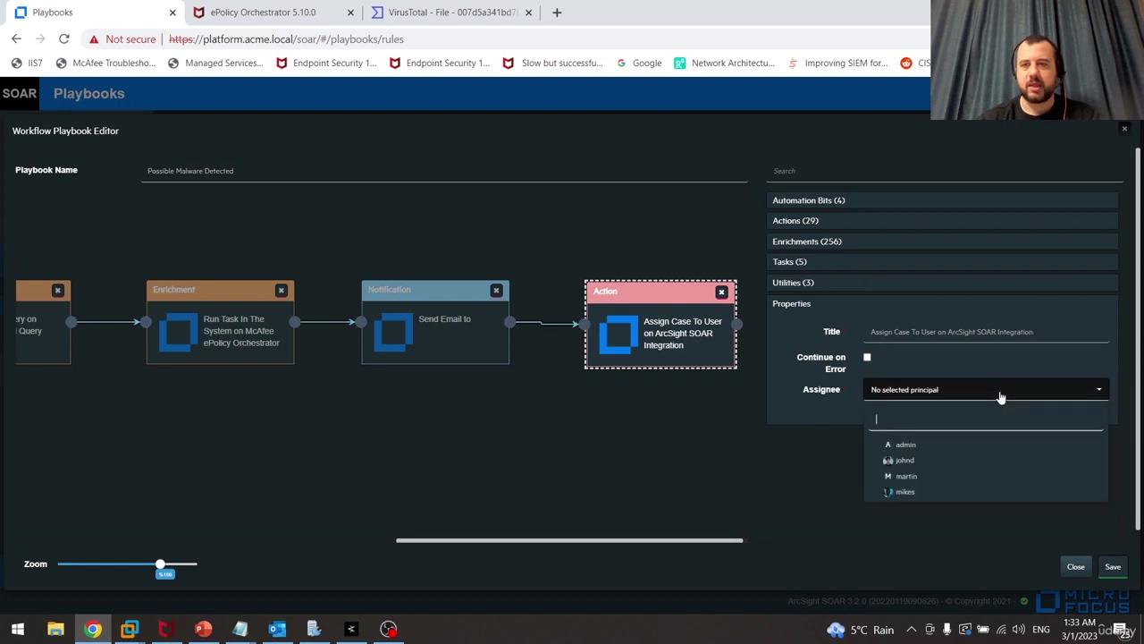
pyautogui.click(890, 493)
pyautogui.click(965, 396)
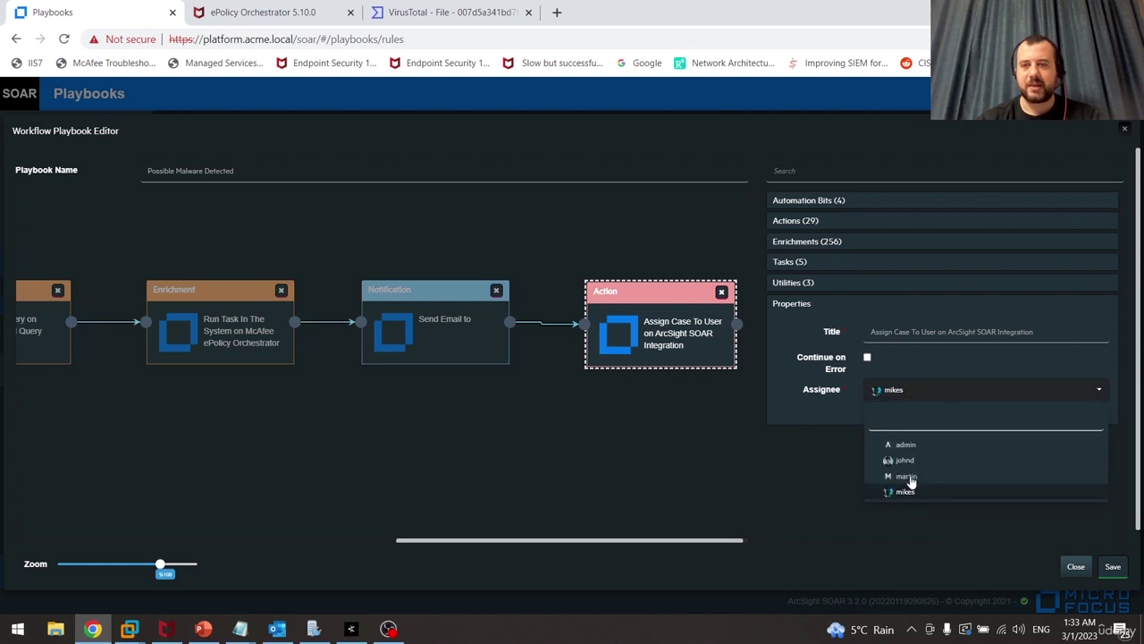
pyautogui.click(909, 480)
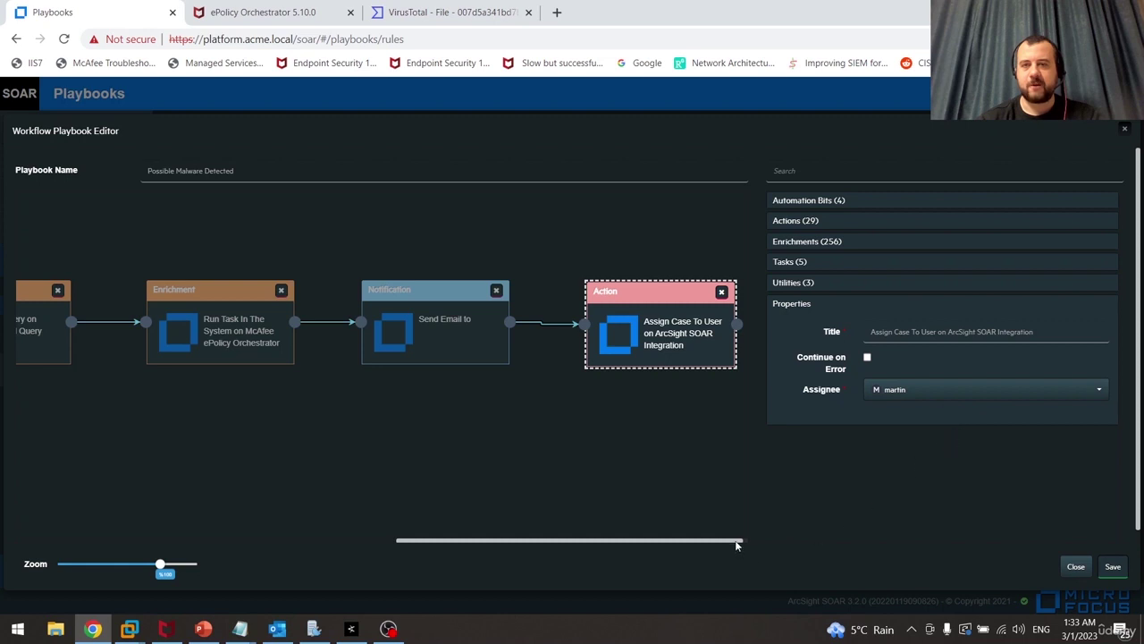
# Review the Set Case Status, Find System, VirusTotal and Run Task nodes, then save and enable the playbook
pyautogui.moveTo(160, 564); pyautogui.dragTo(119, 551)
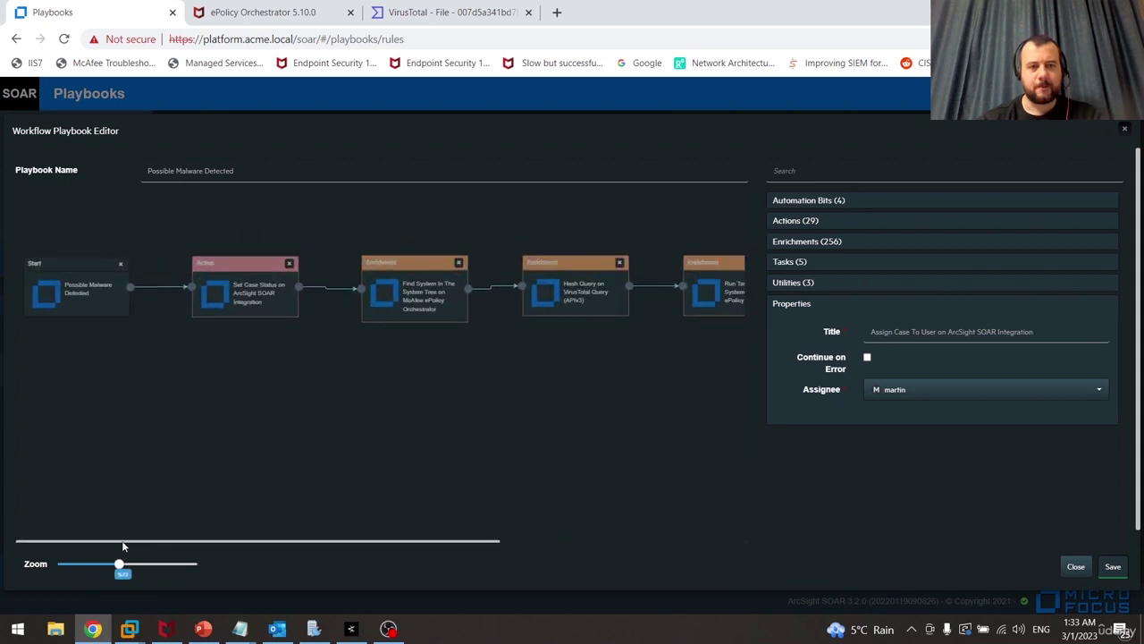
pyautogui.click(265, 309)
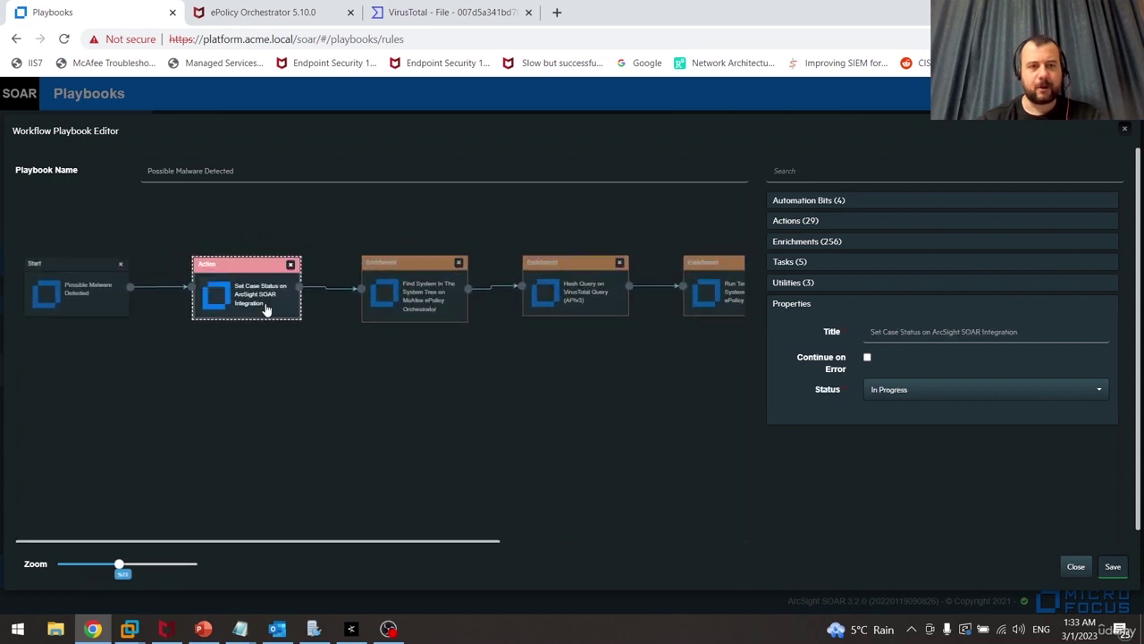
pyautogui.click(424, 307)
pyautogui.click(586, 311)
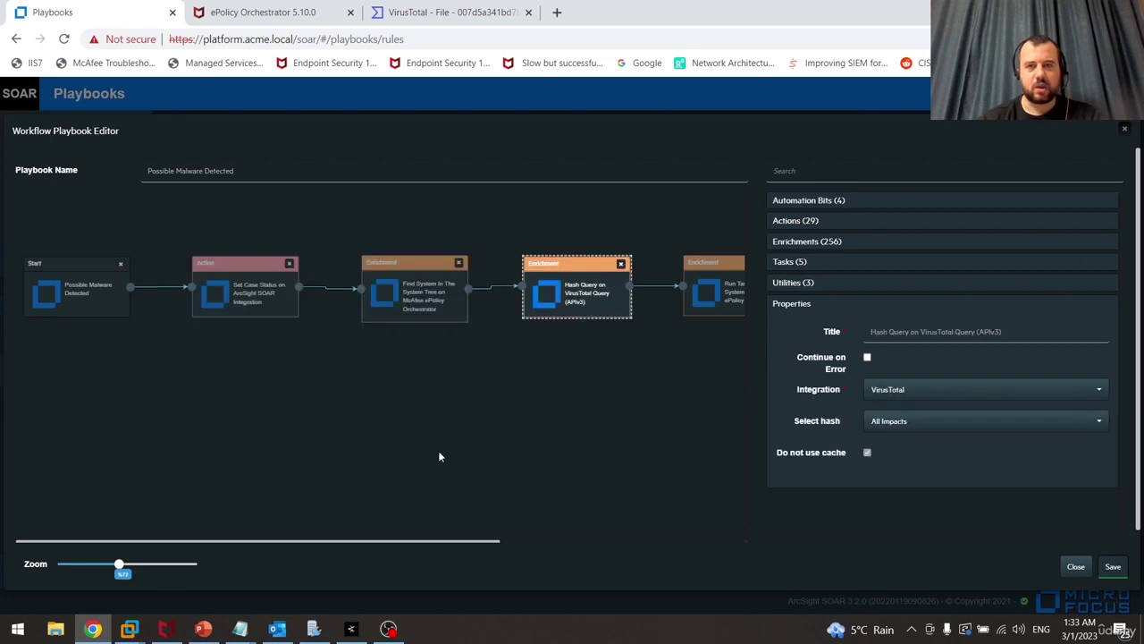
pyautogui.moveTo(400, 543); pyautogui.dragTo(522, 539)
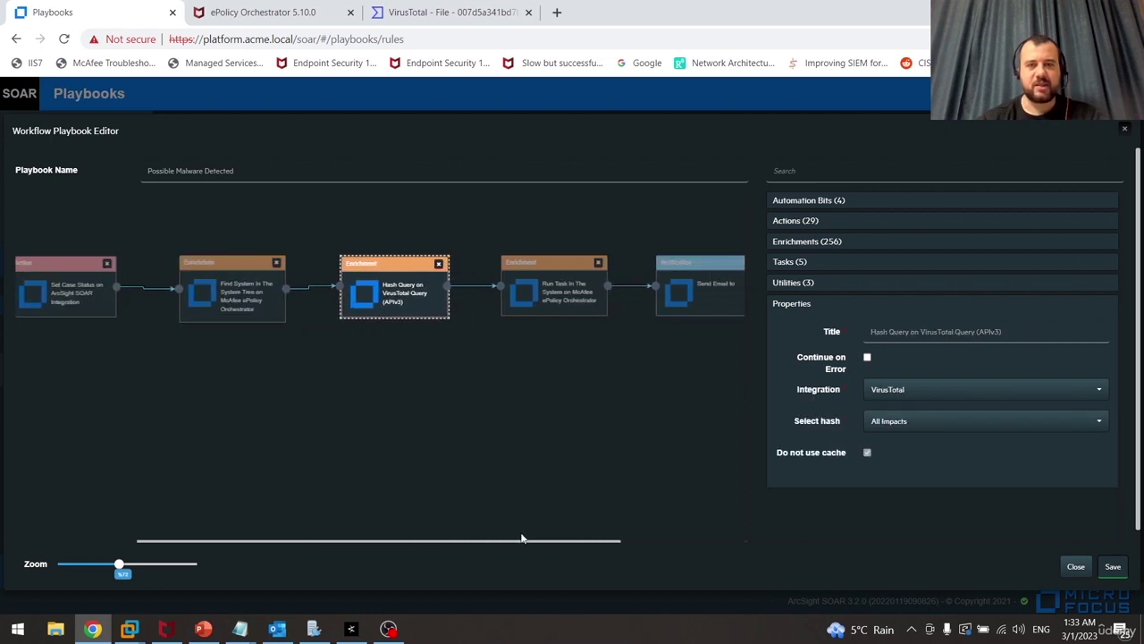
pyautogui.click(557, 289)
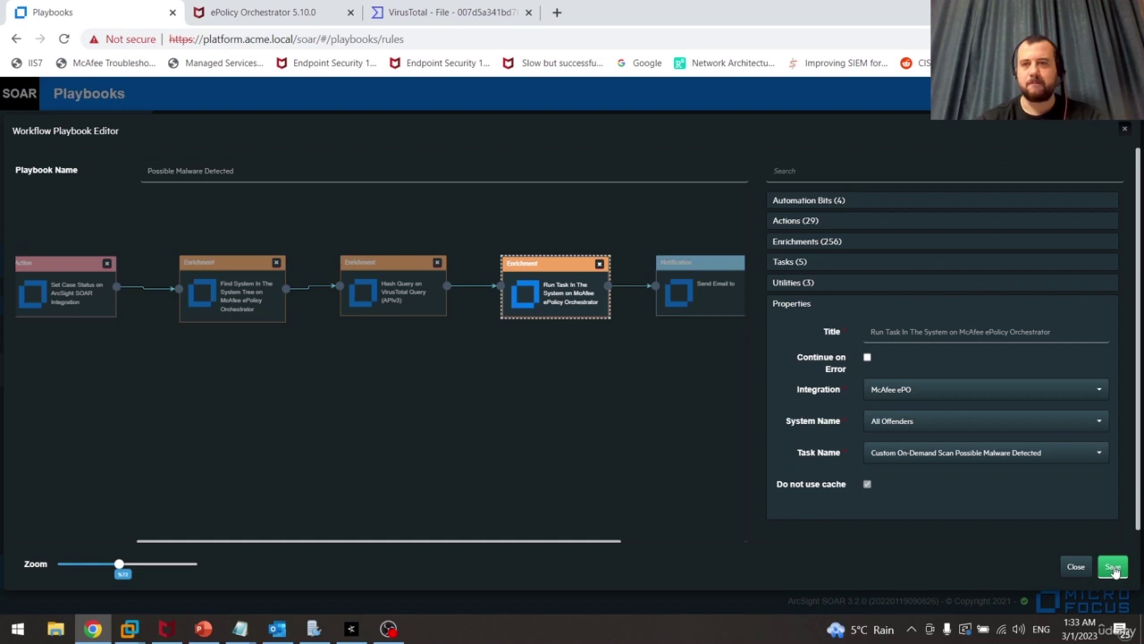
pyautogui.click(1113, 567)
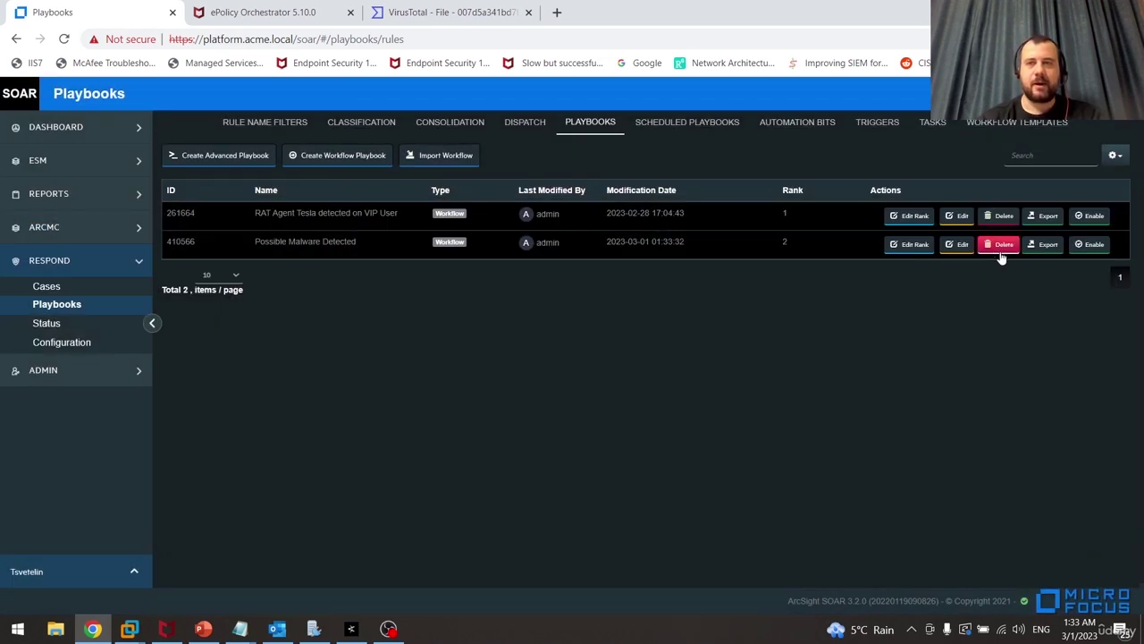
pyautogui.click(1089, 244)
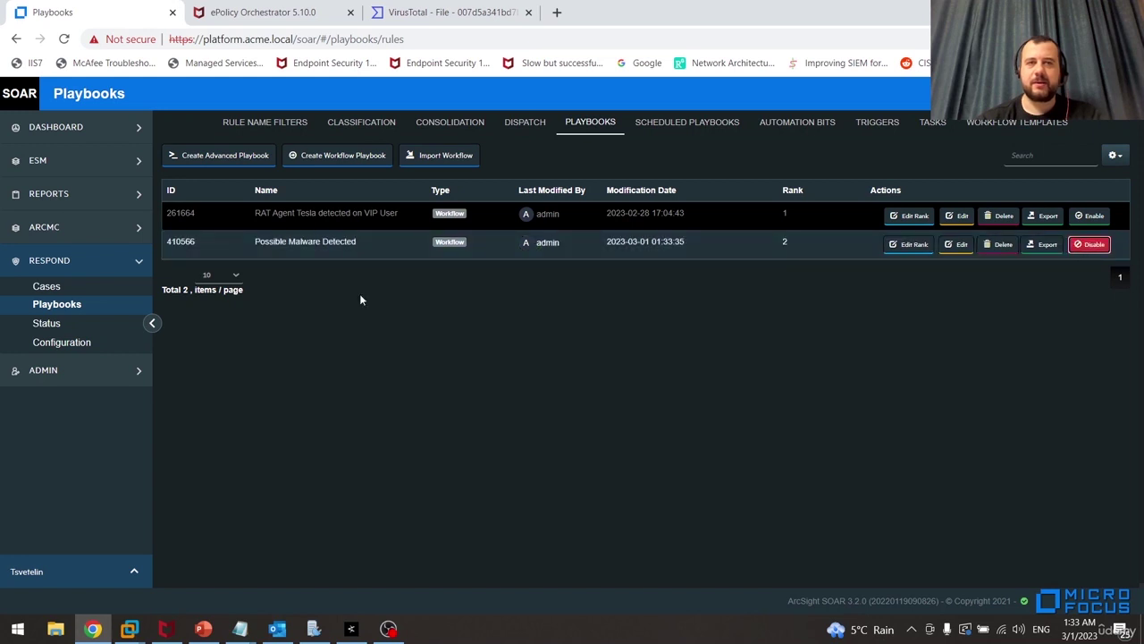
# Refresh the Cases list to confirm zero open cases, then switch to the VirusTotal report
pyautogui.click(100, 295)
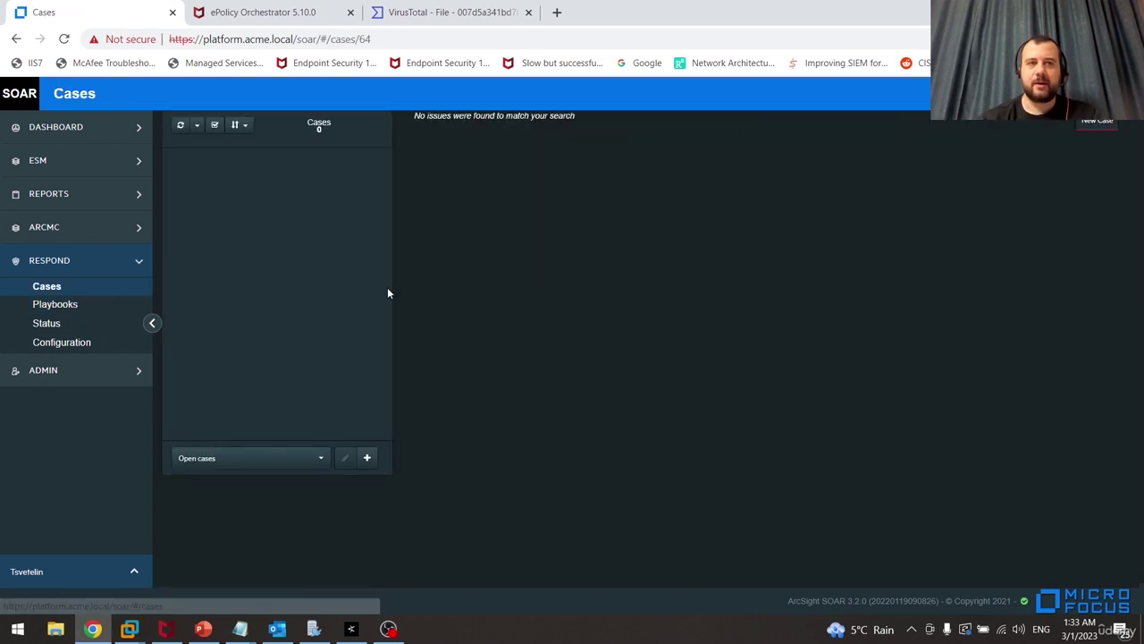
pyautogui.click(181, 127)
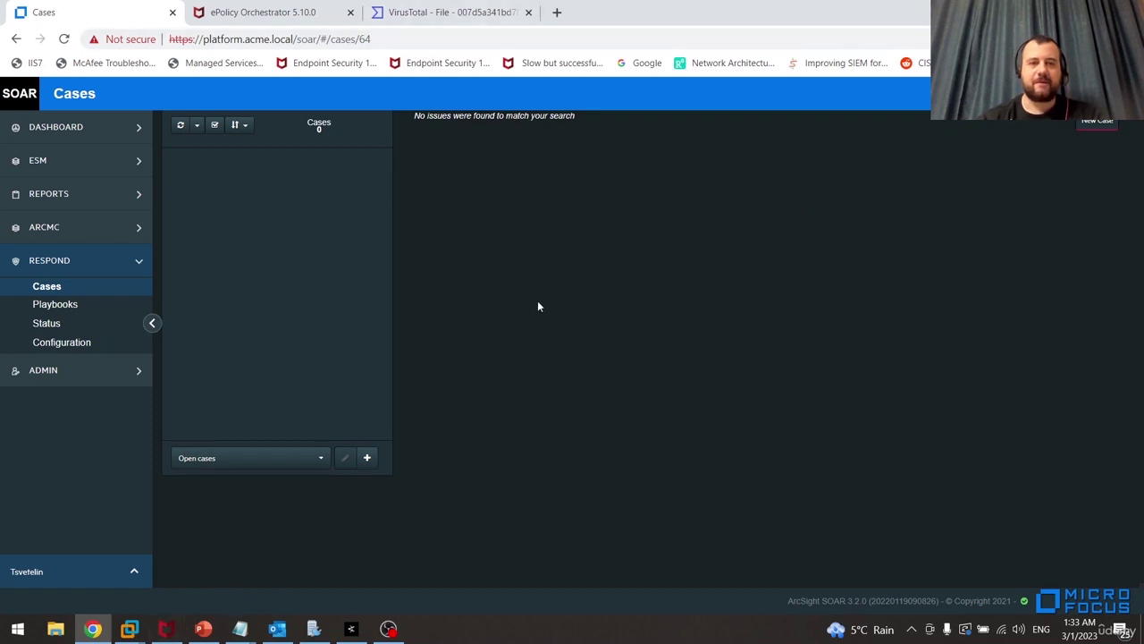
pyautogui.click(464, 16)
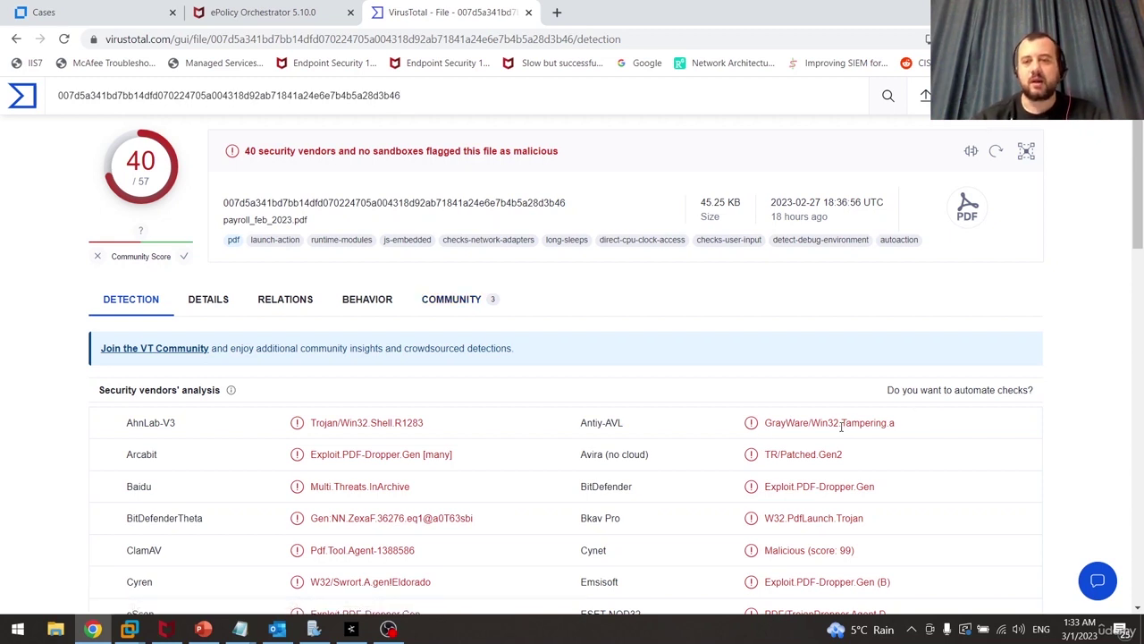
# Review payroll_feb_2023.pdf's 40/57 VirusTotal detections, highlighting vendor detection names and scrolling the vendor list
pyautogui.moveTo(765, 487); pyautogui.dragTo(836, 490)
pyautogui.click(866, 495)
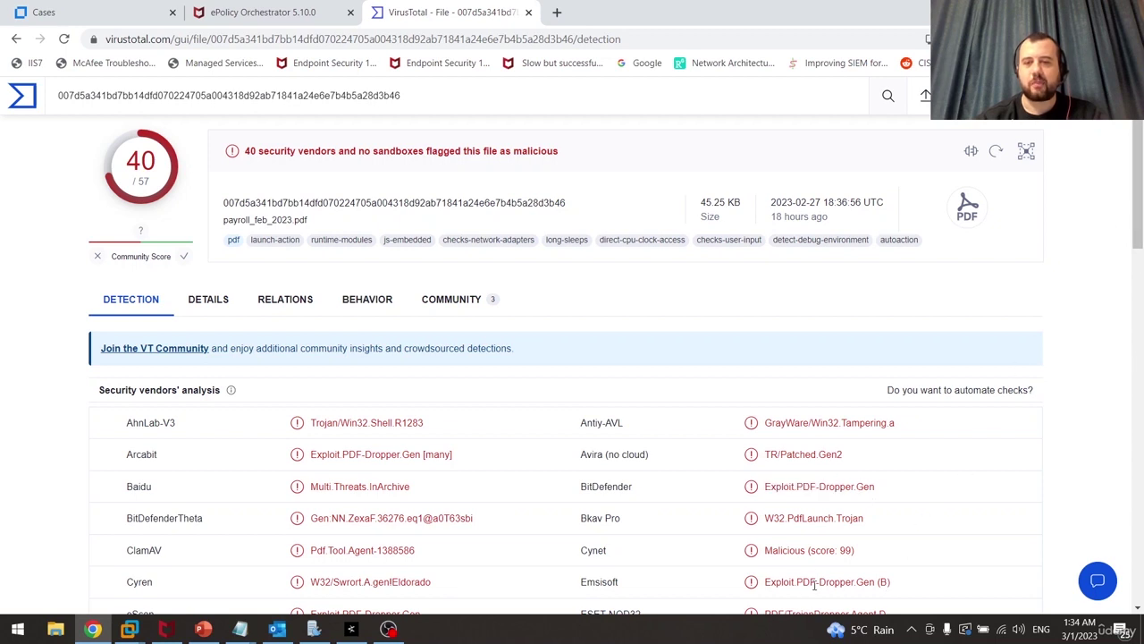
pyautogui.moveTo(803, 582); pyautogui.dragTo(866, 582)
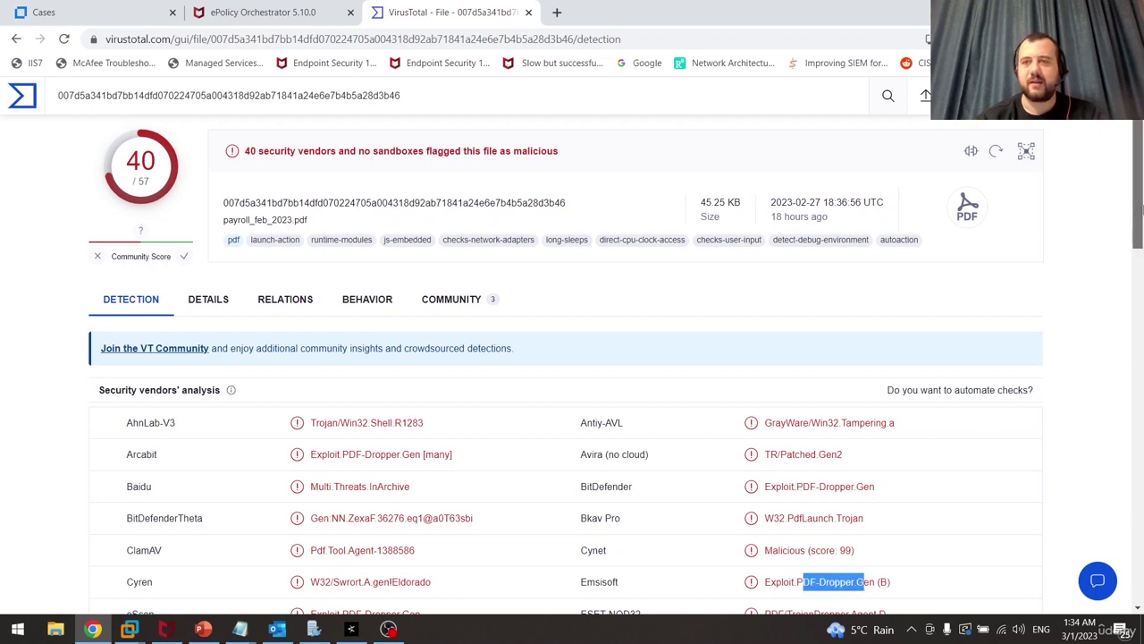
pyautogui.moveTo(1140, 211); pyautogui.dragTo(1140, 183)
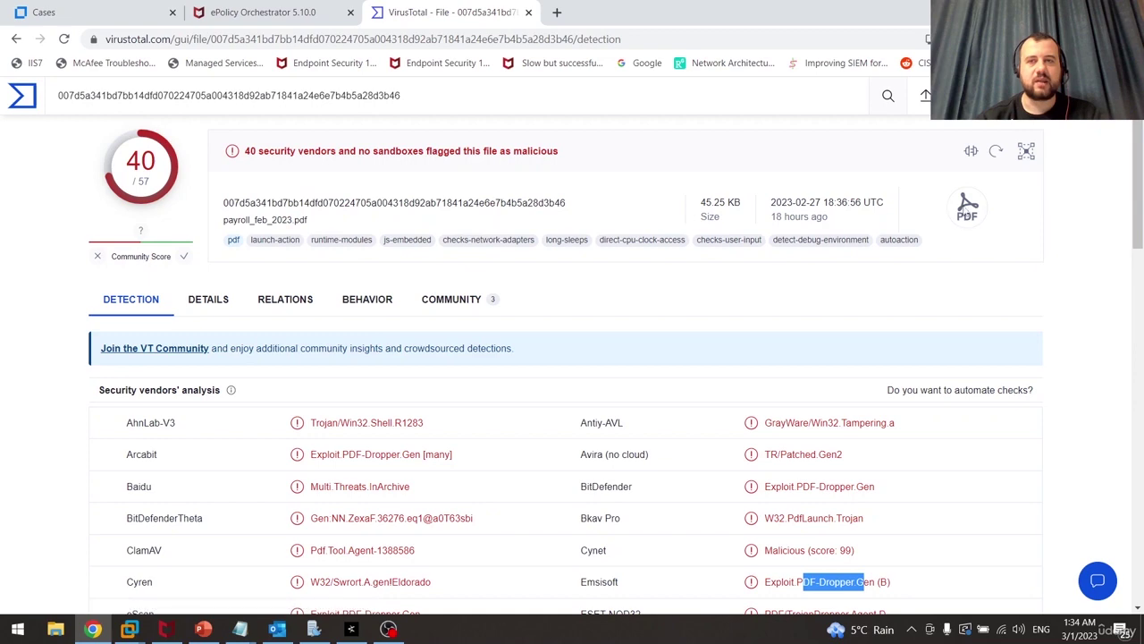
pyautogui.scroll(-9, 1114, 404)
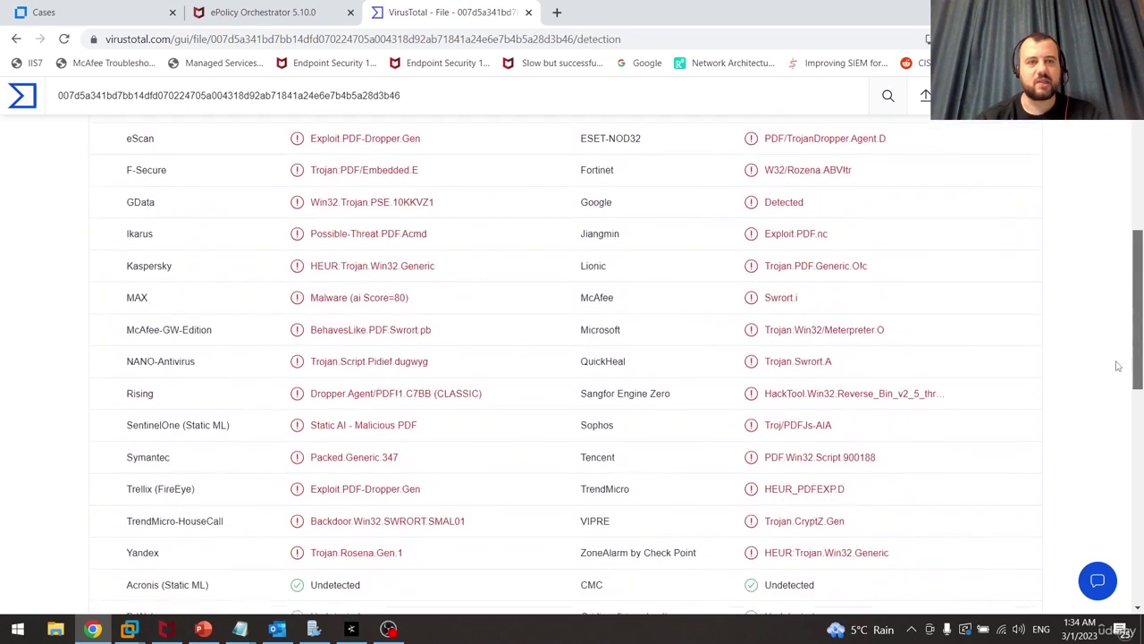
pyautogui.scroll(-2, 1116, 452)
pyautogui.scroll(10, 1116, 453)
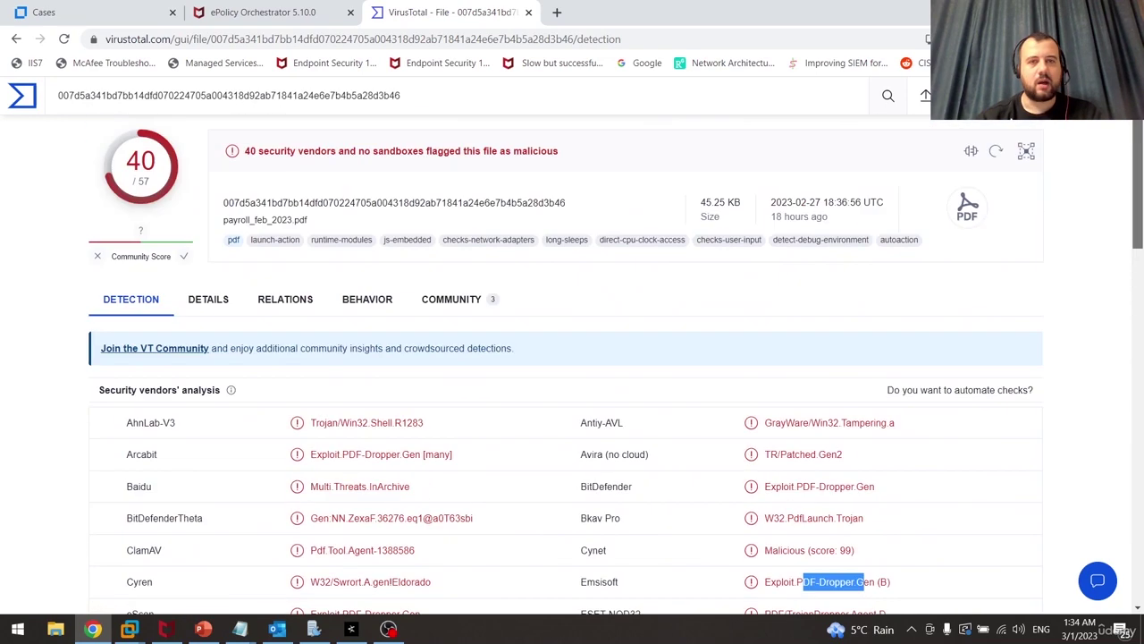
# Show the desktop, bring up VMware Workstation and switch to the Kali virtual machine
pyautogui.press('super+d')
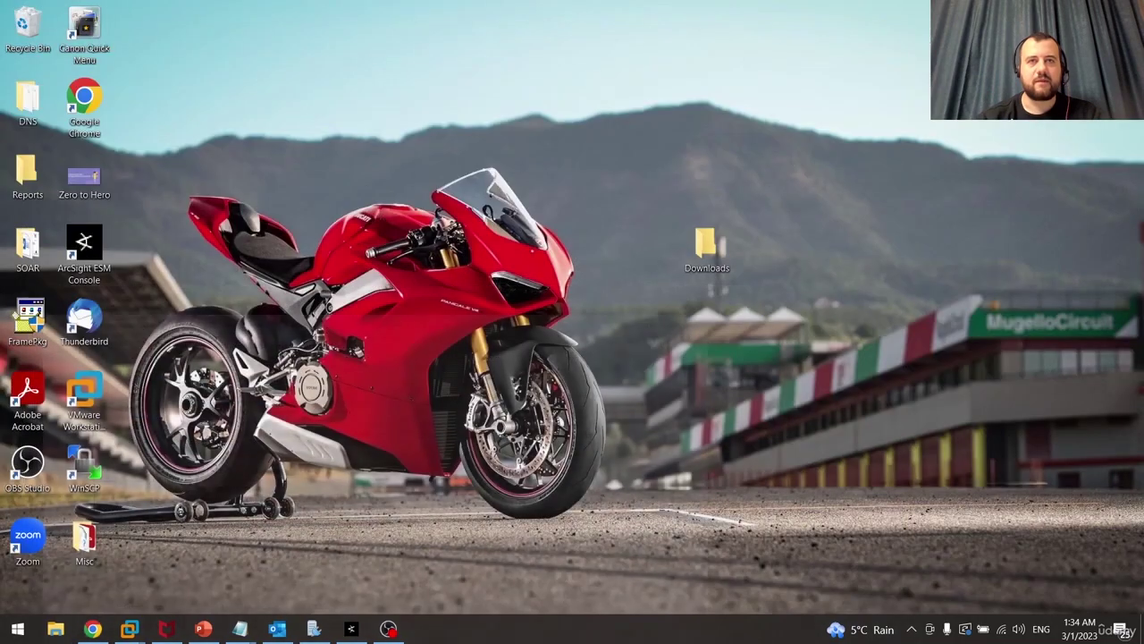
pyautogui.moveTo(129, 628)
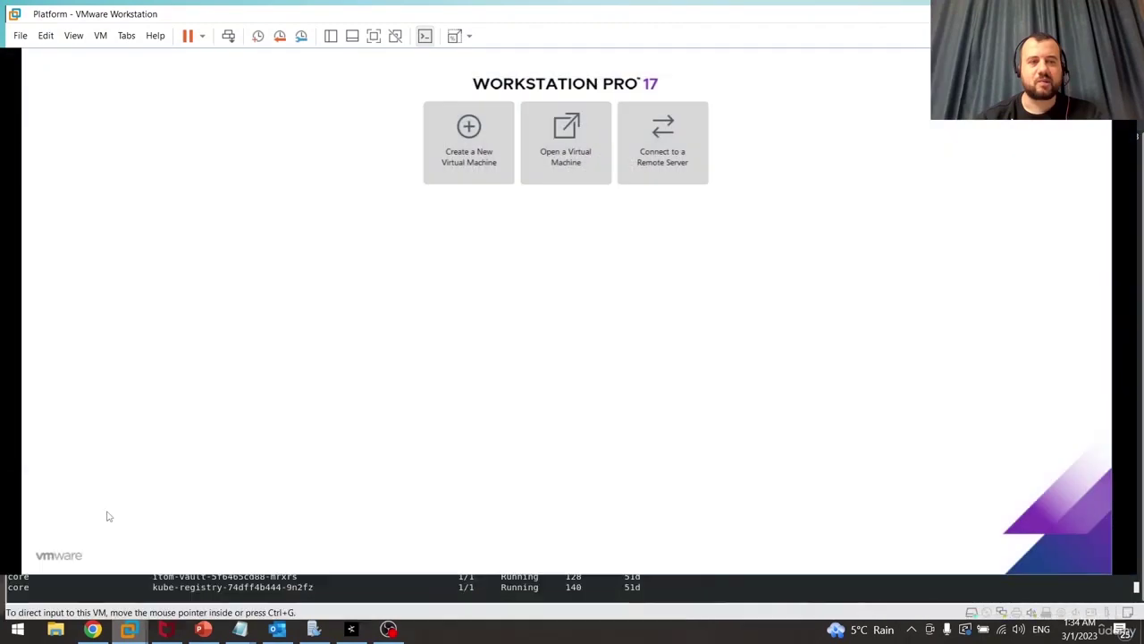
pyautogui.click(107, 523)
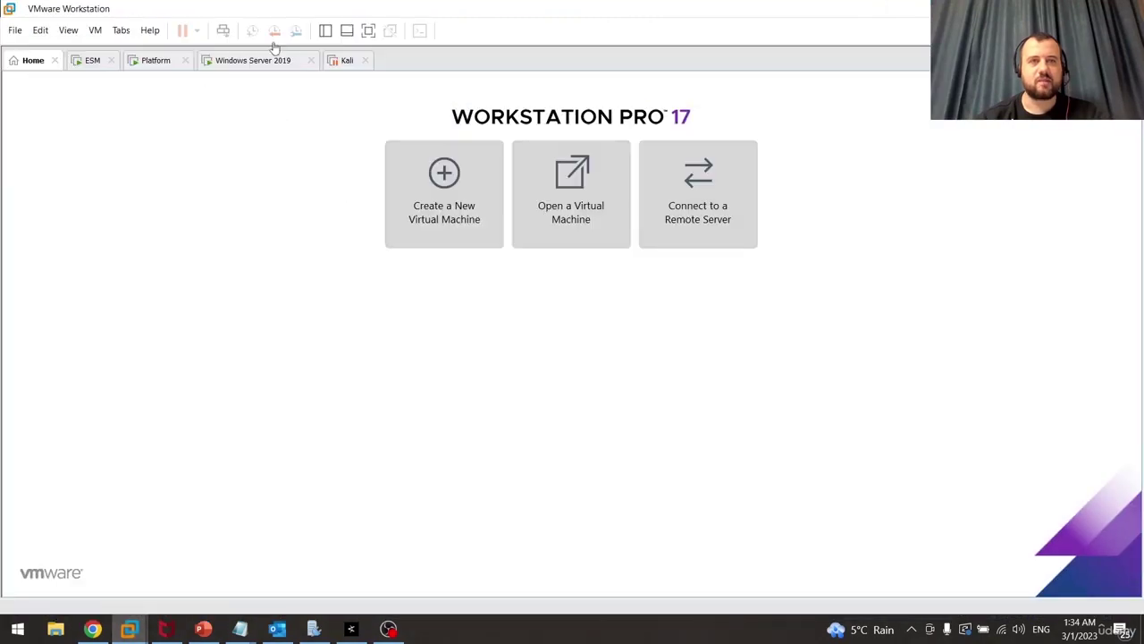
pyautogui.click(94, 68)
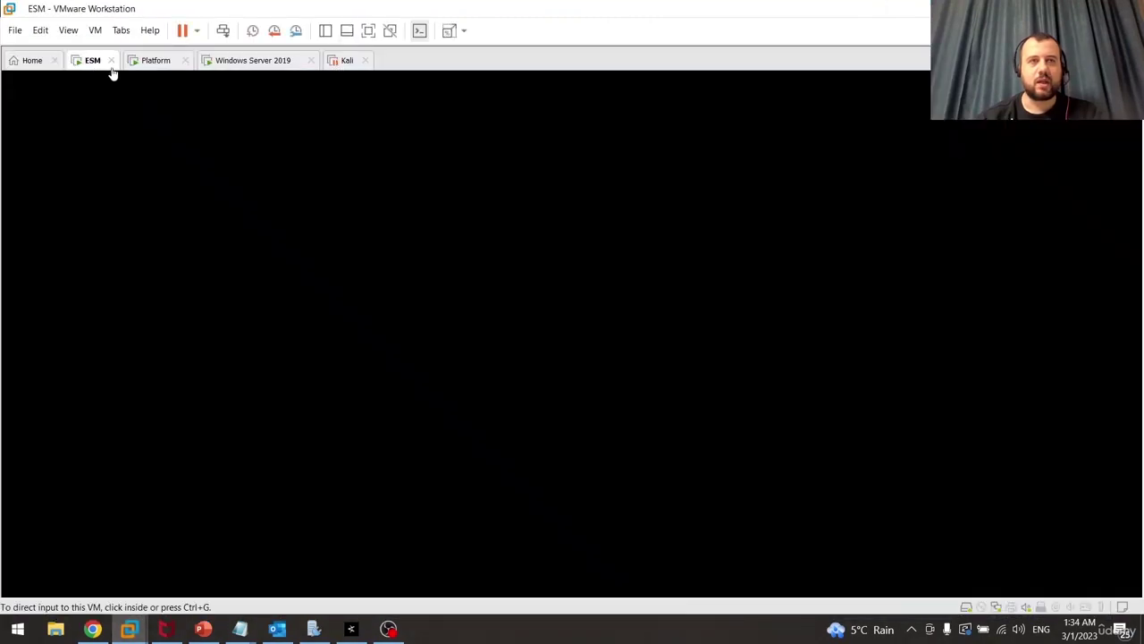
pyautogui.click(155, 70)
pyautogui.click(253, 62)
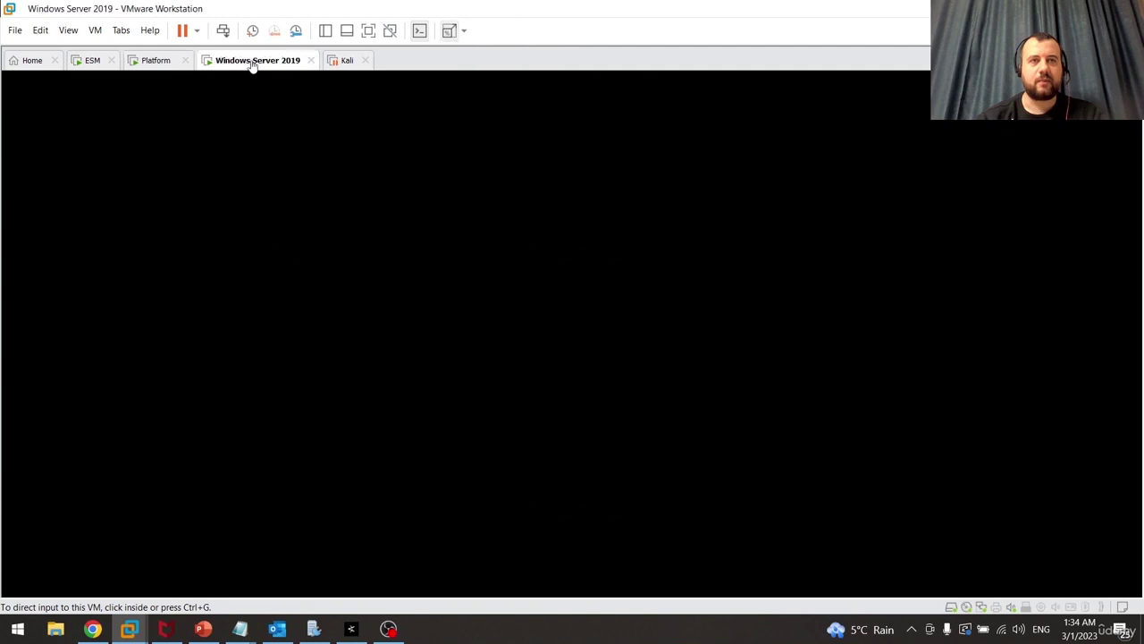
pyautogui.click(345, 63)
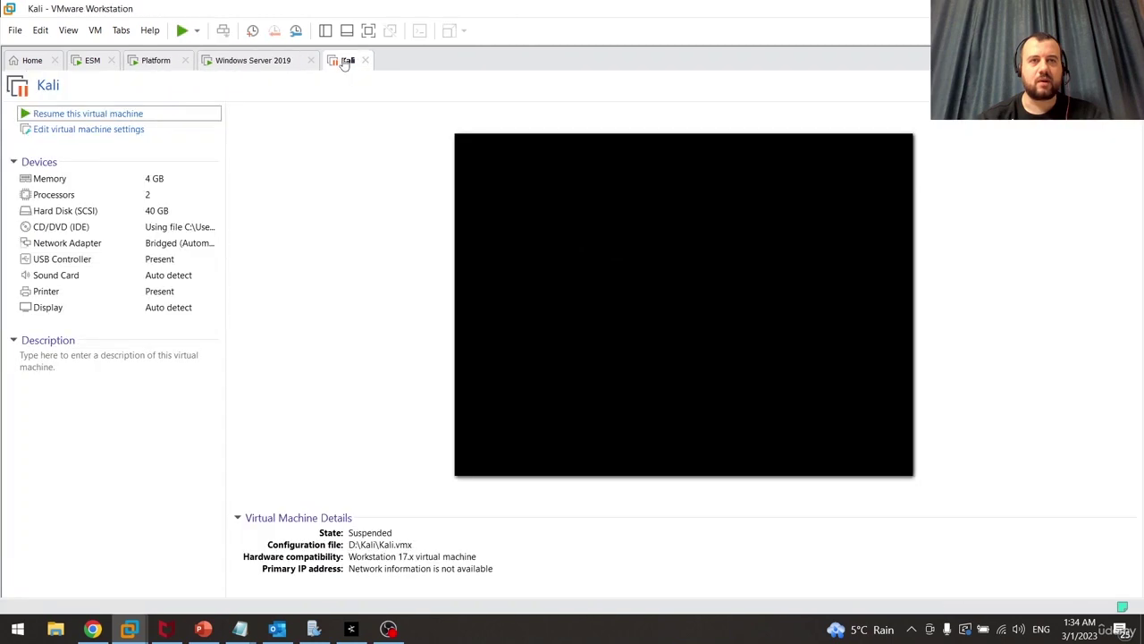
# Resume the suspended Kali VM, dismiss the side-channel mitigations hint and shrink the window
pyautogui.click(77, 113)
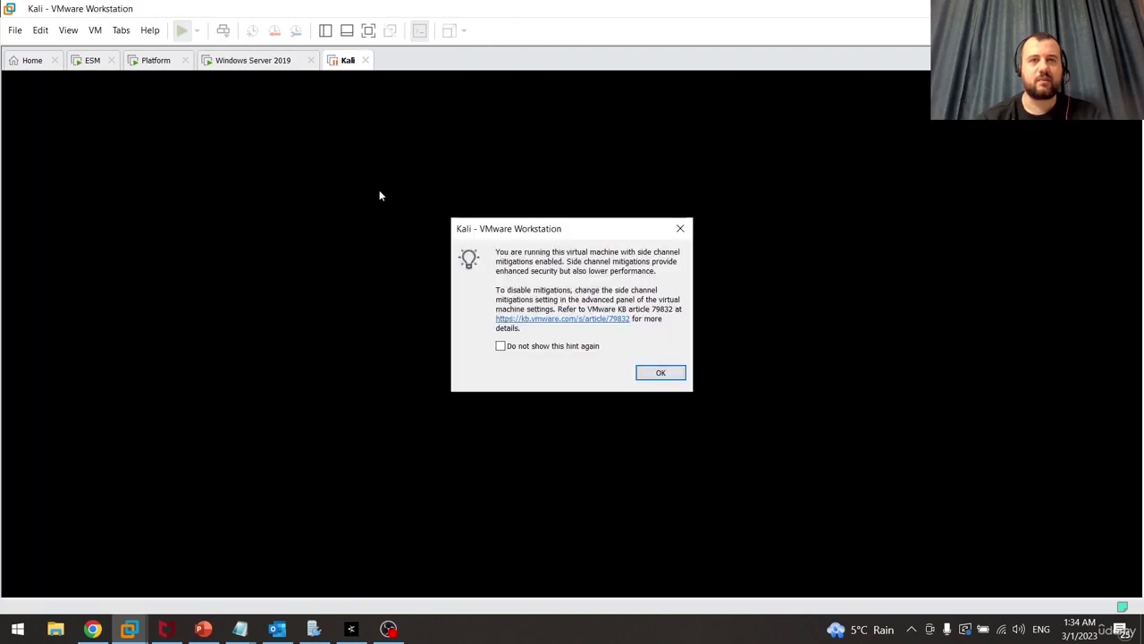
pyautogui.click(645, 372)
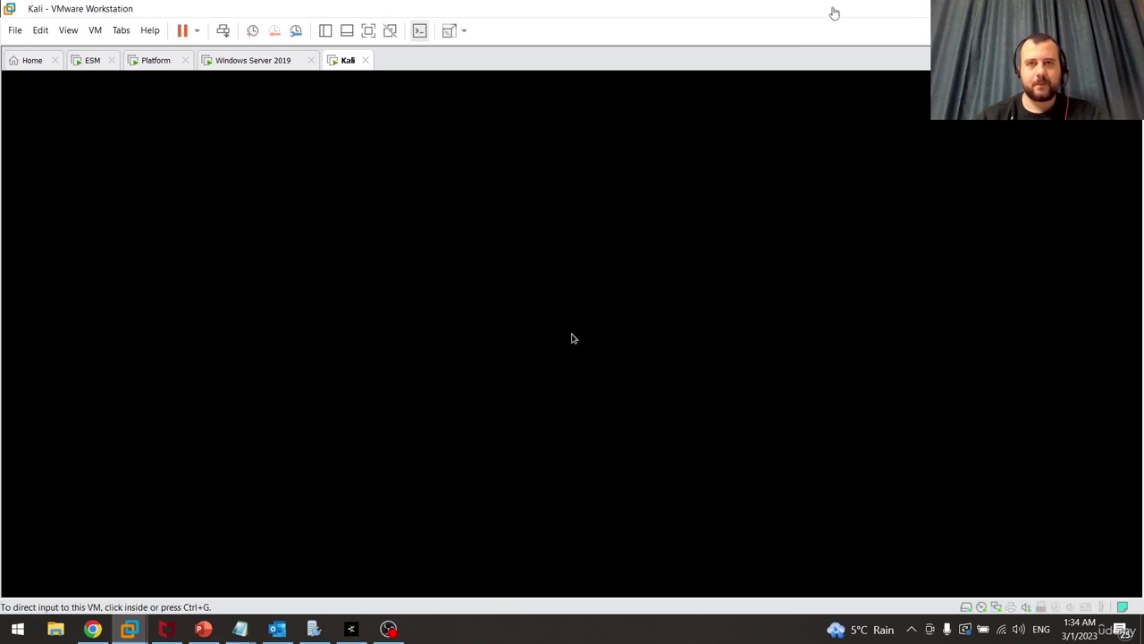
pyautogui.moveTo(832, 12); pyautogui.dragTo(795, 181)
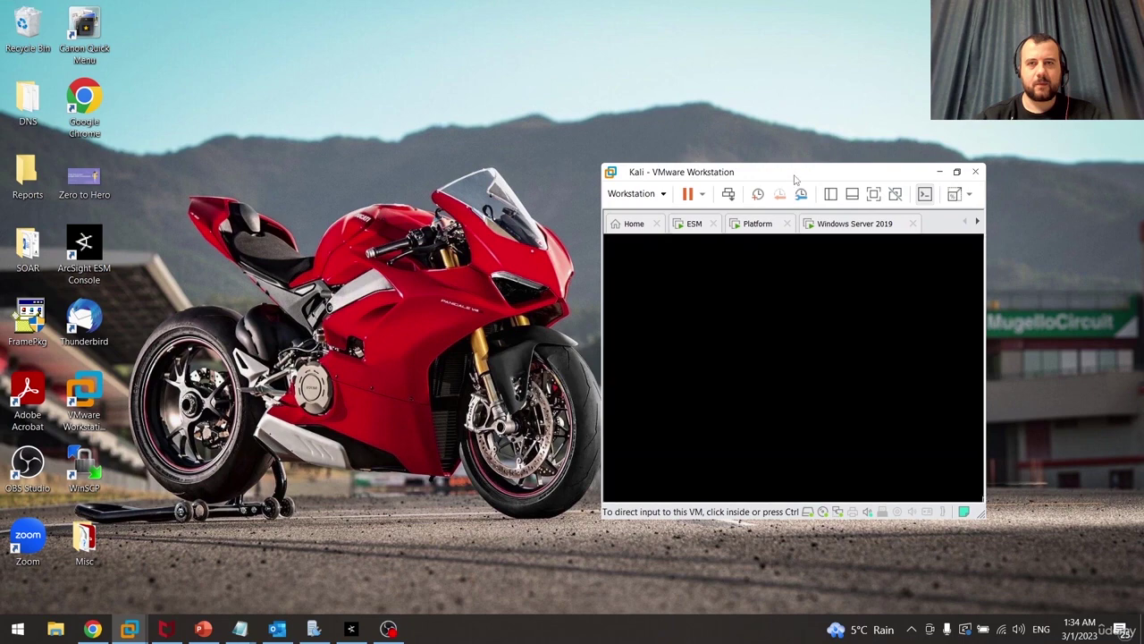
# Maximize the Kali VM window and log in with the account password
pyautogui.doubleClick(795, 181)
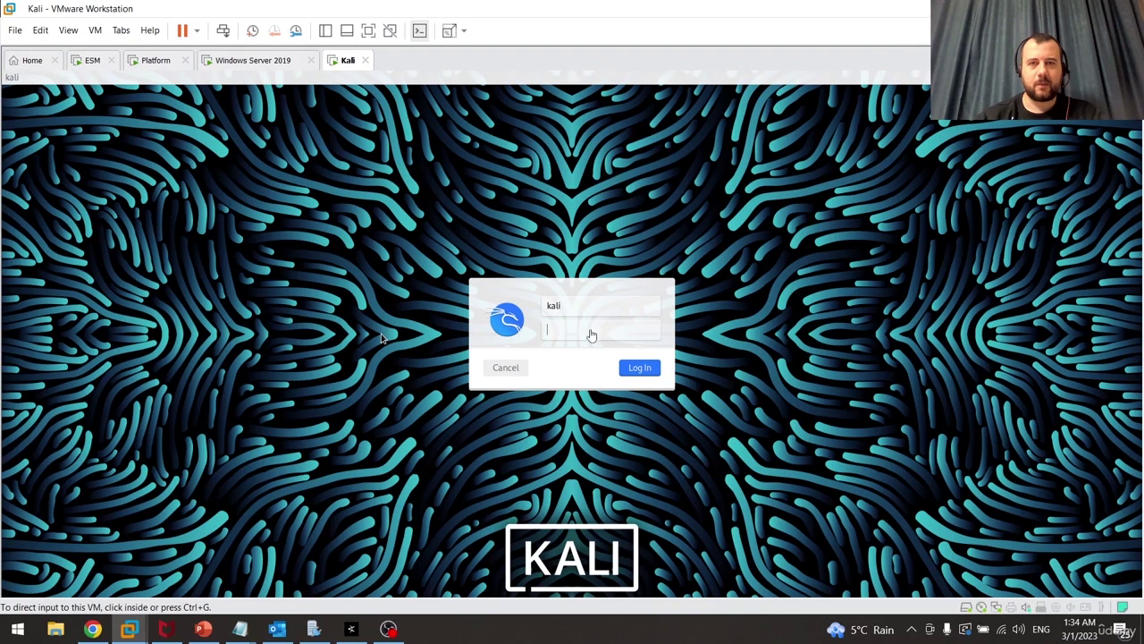
pyautogui.click(590, 331)
pyautogui.write('kali')
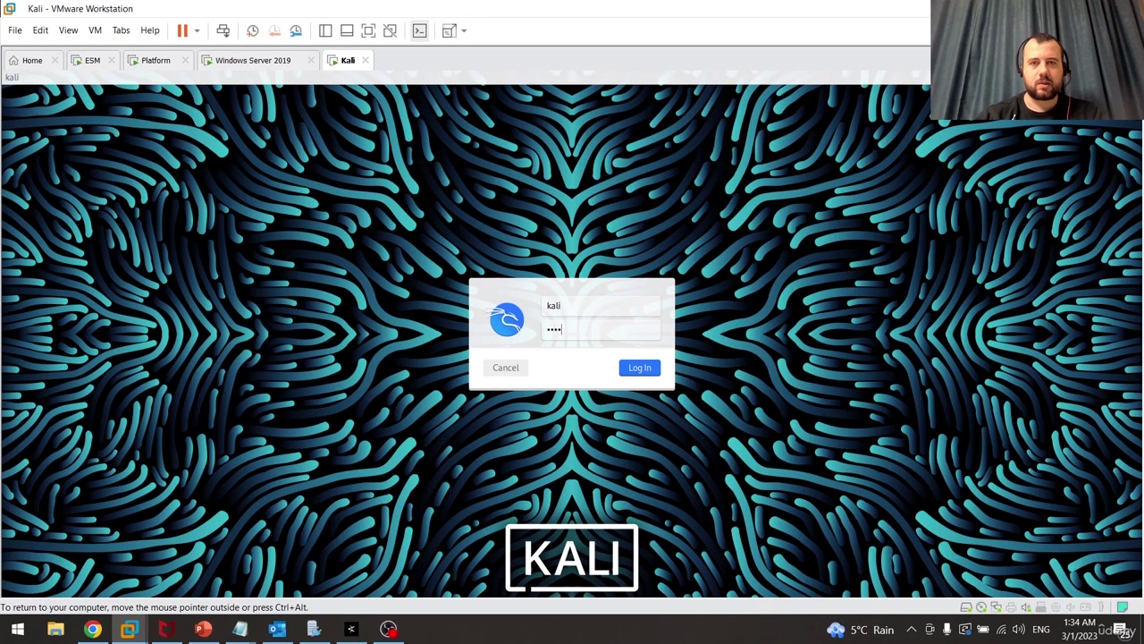
pyautogui.write('a')
pyautogui.press('Return')
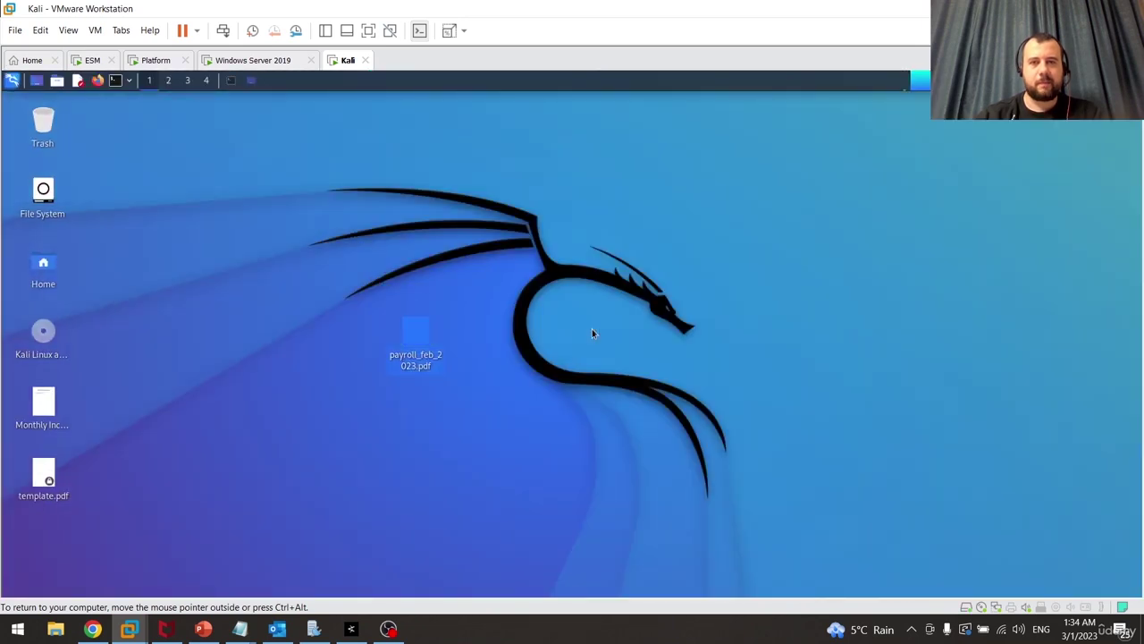
# Resize the VMware window and move payroll_feb_2023.pdf next to File System on the Kali desktop
pyautogui.moveTo(723, 6); pyautogui.dragTo(845, 142)
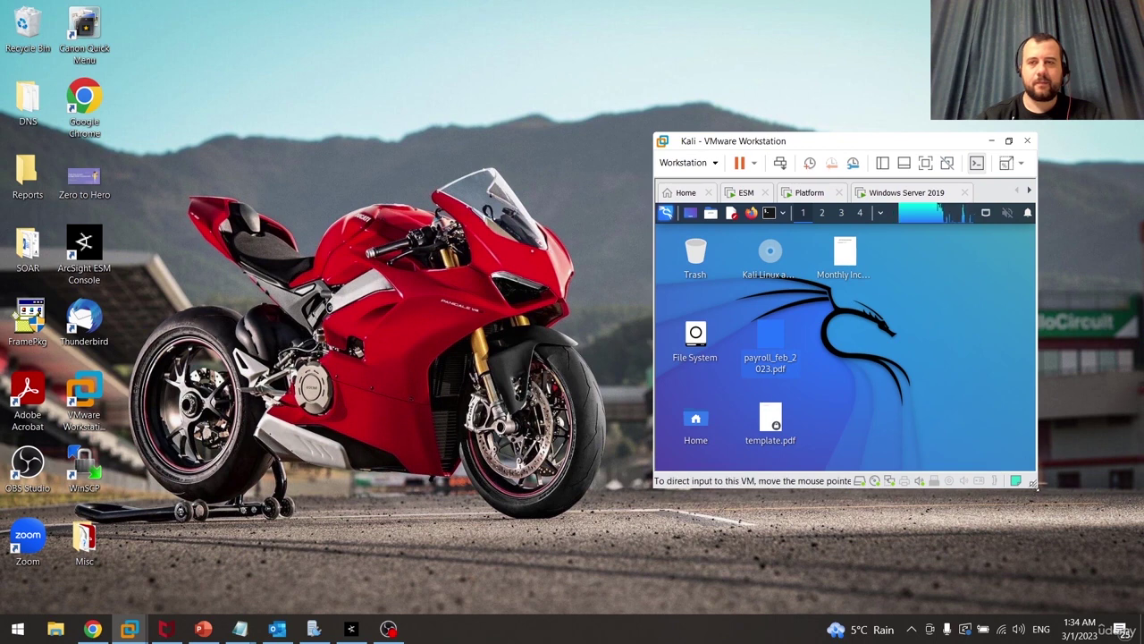
pyautogui.moveTo(1034, 494); pyautogui.dragTo(1098, 597)
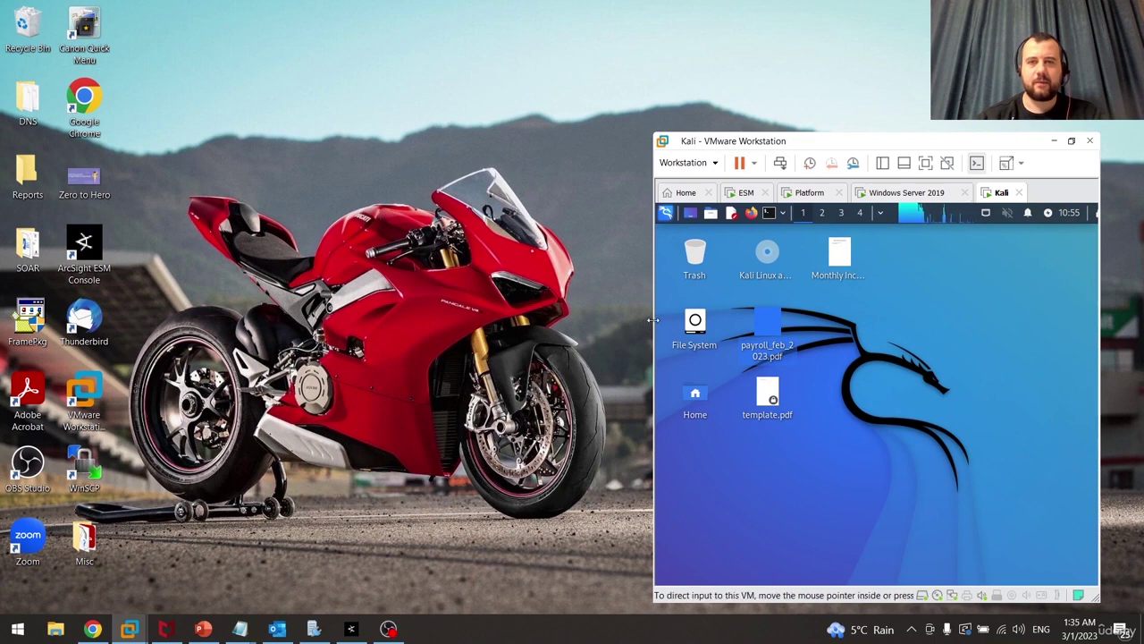
pyautogui.moveTo(653, 319); pyautogui.dragTo(294, 319)
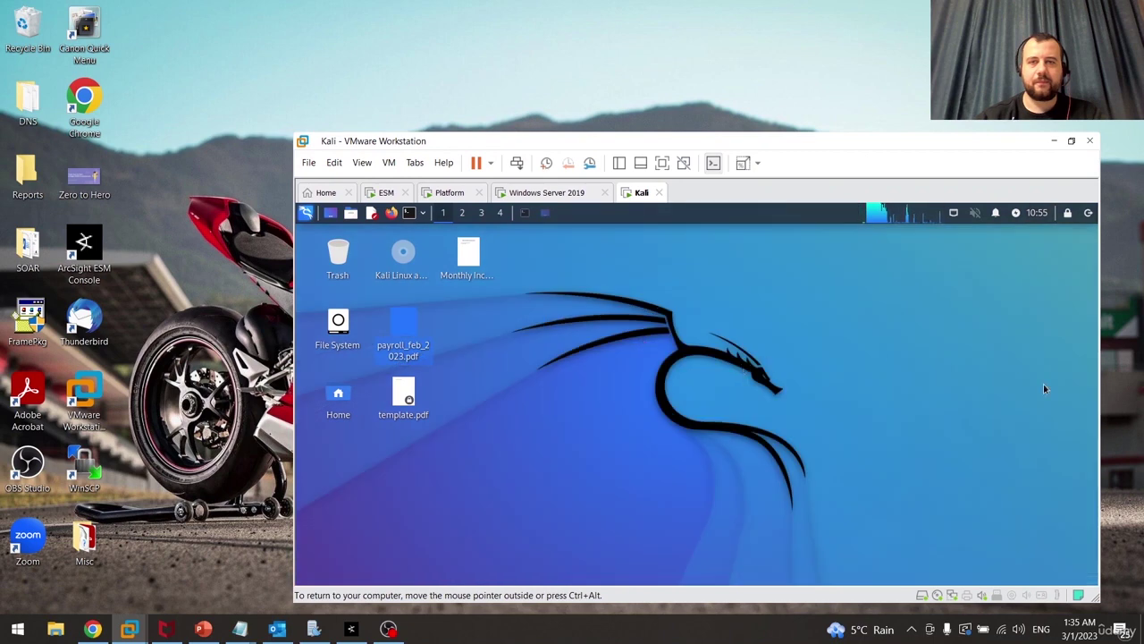
pyautogui.click(1071, 141)
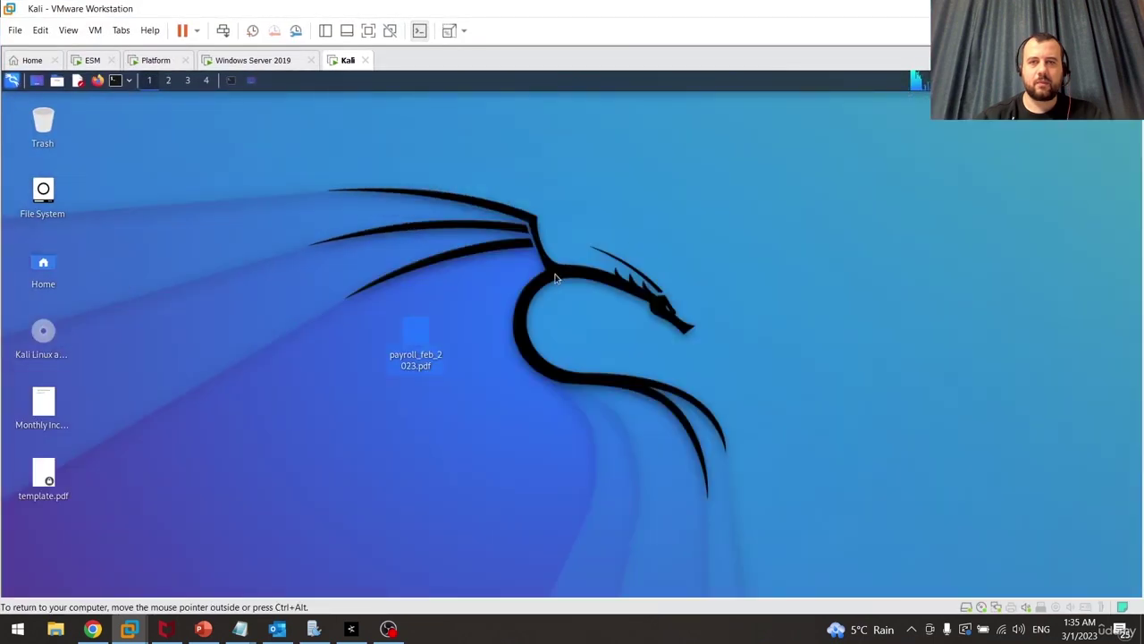
pyautogui.moveTo(414, 336); pyautogui.dragTo(134, 240)
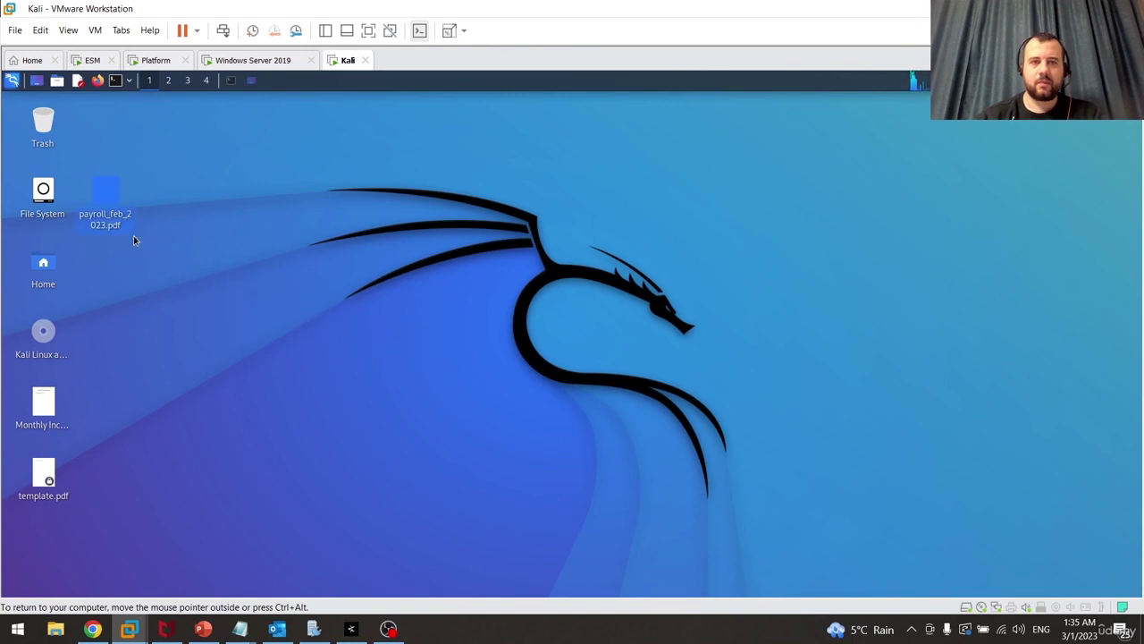
pyautogui.moveTo(580, 4); pyautogui.dragTo(875, 100)
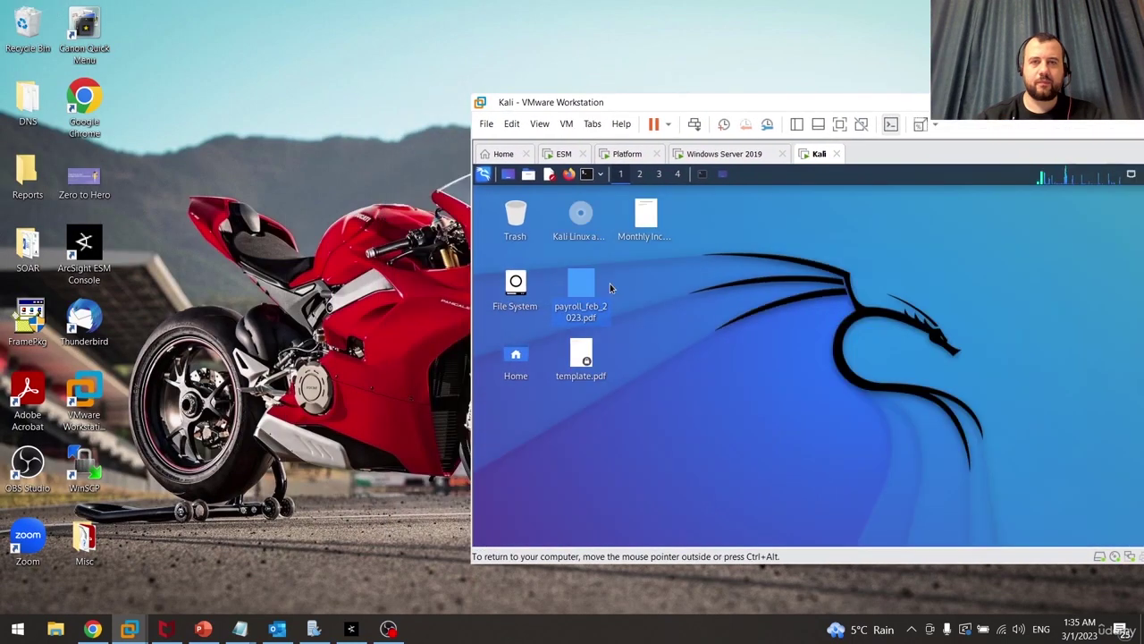
pyautogui.moveTo(581, 287); pyautogui.dragTo(386, 228)
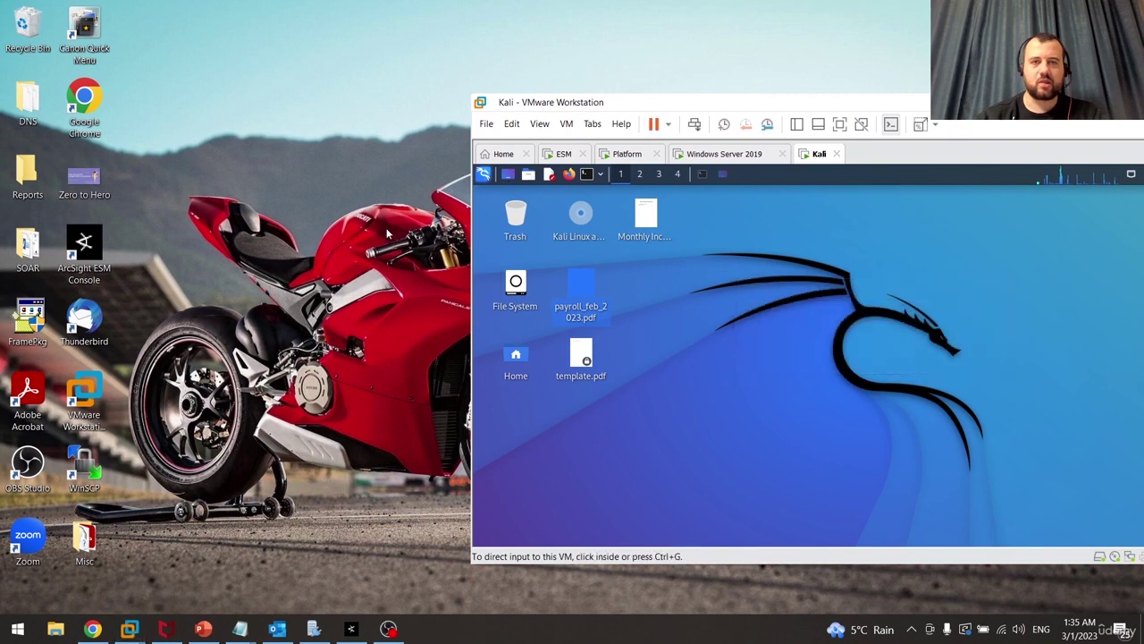
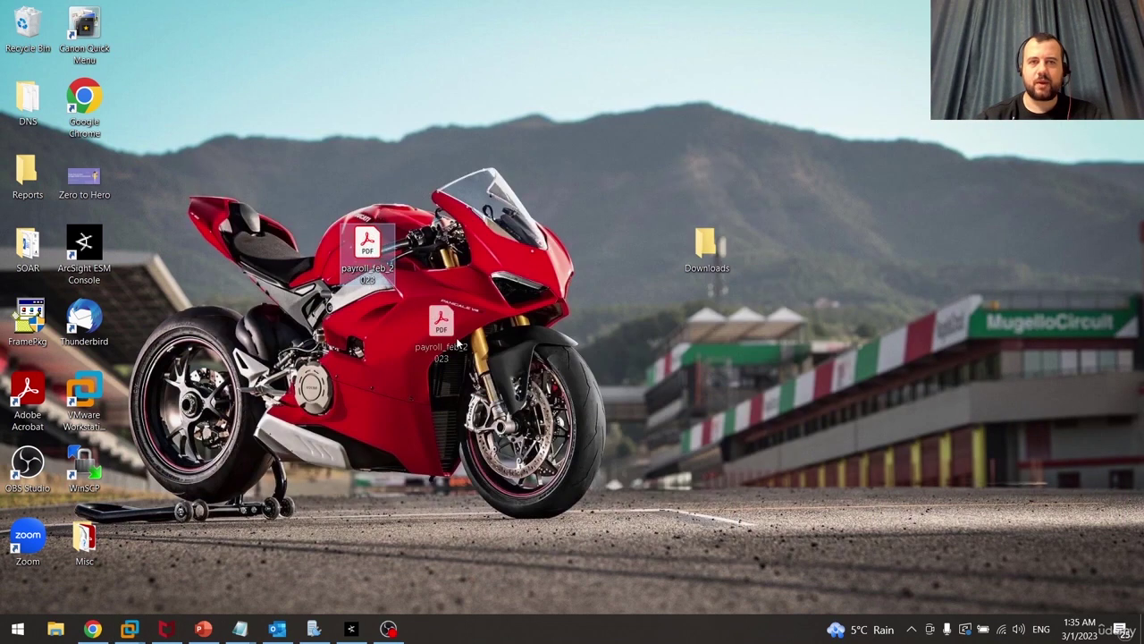
# Move payroll_feb_2023.pdf from the desktop onto the Downloads folder icon
pyautogui.moveTo(456, 343); pyautogui.dragTo(712, 265)
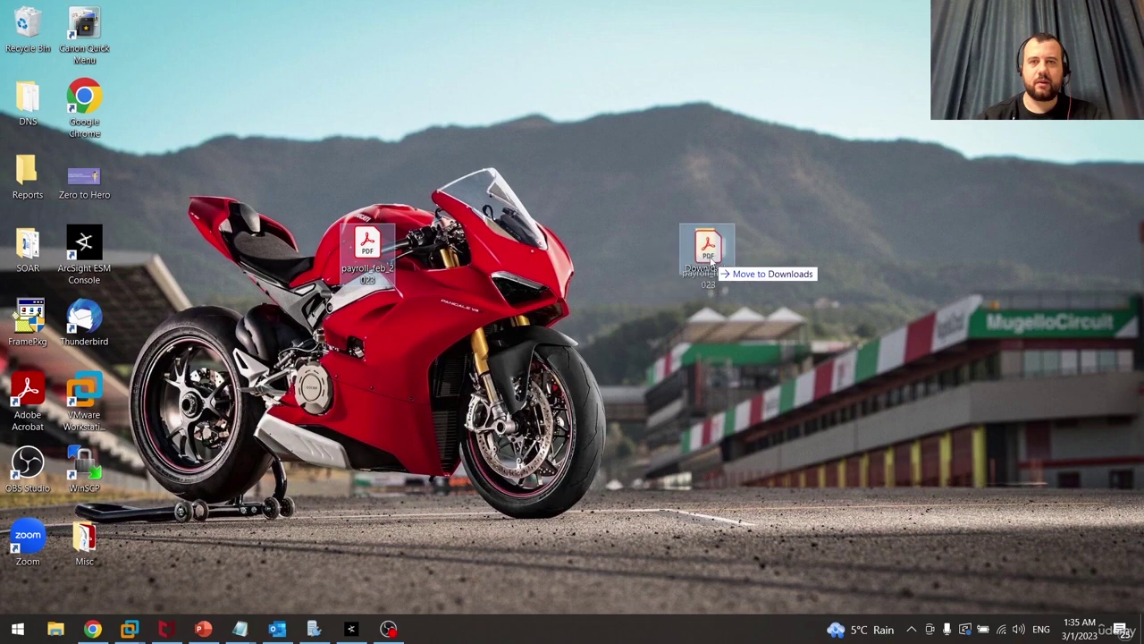
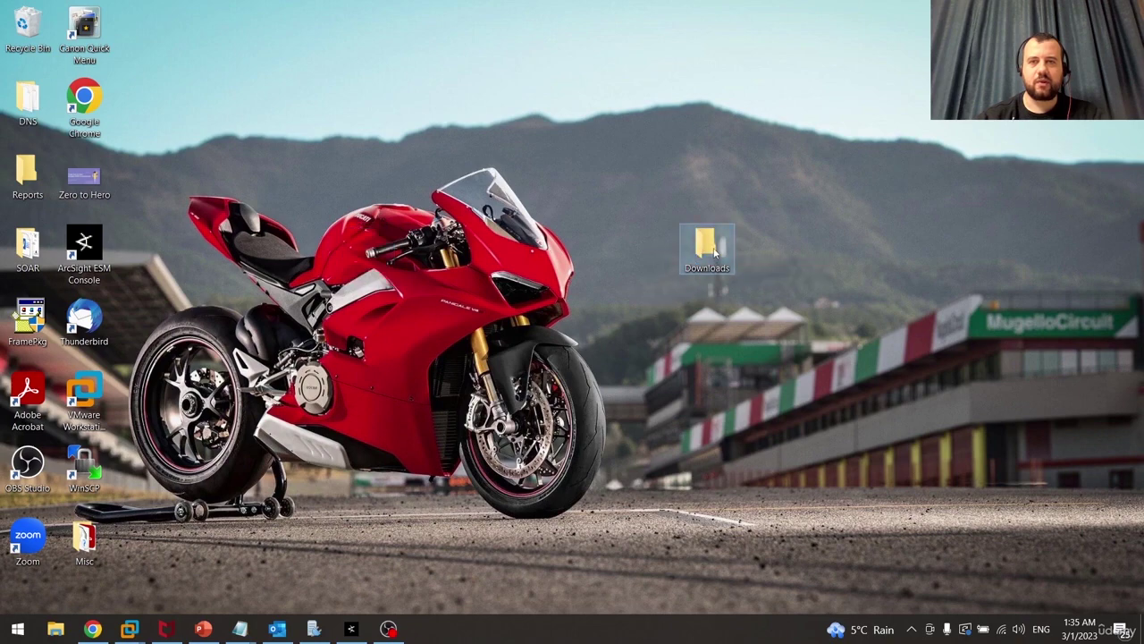
# Copy payroll_feb_2023 from Downloads onto the desktop, which triggers McAfee's Trojan alert on template.pdf
pyautogui.doubleClick(706, 246)
pyautogui.moveTo(394, 51); pyautogui.dragTo(938, 139)
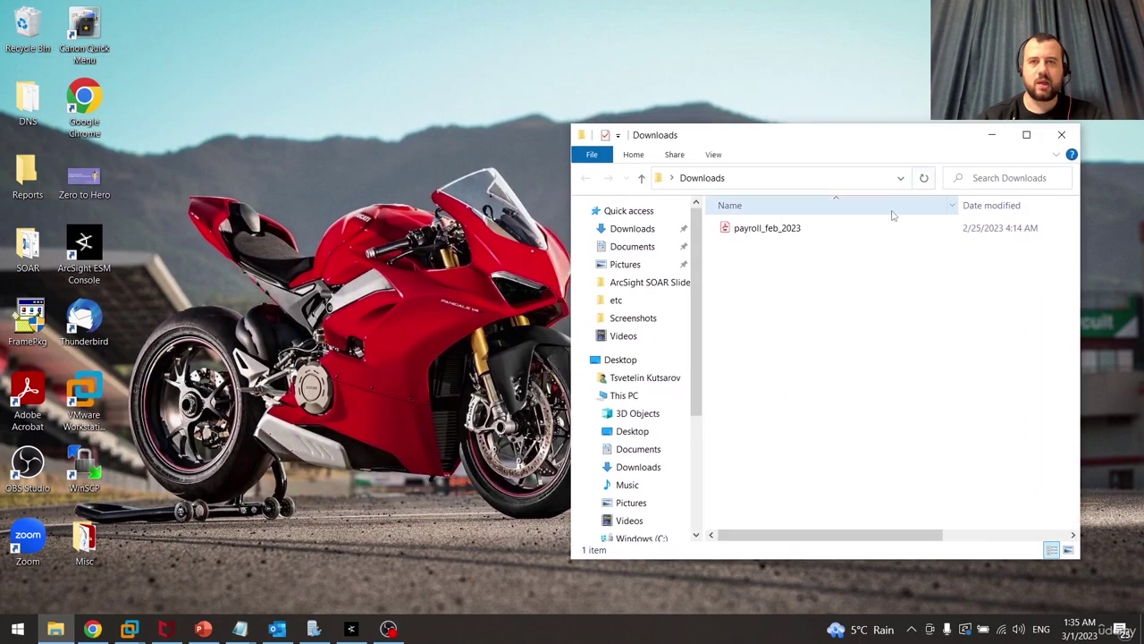
pyautogui.click(846, 234)
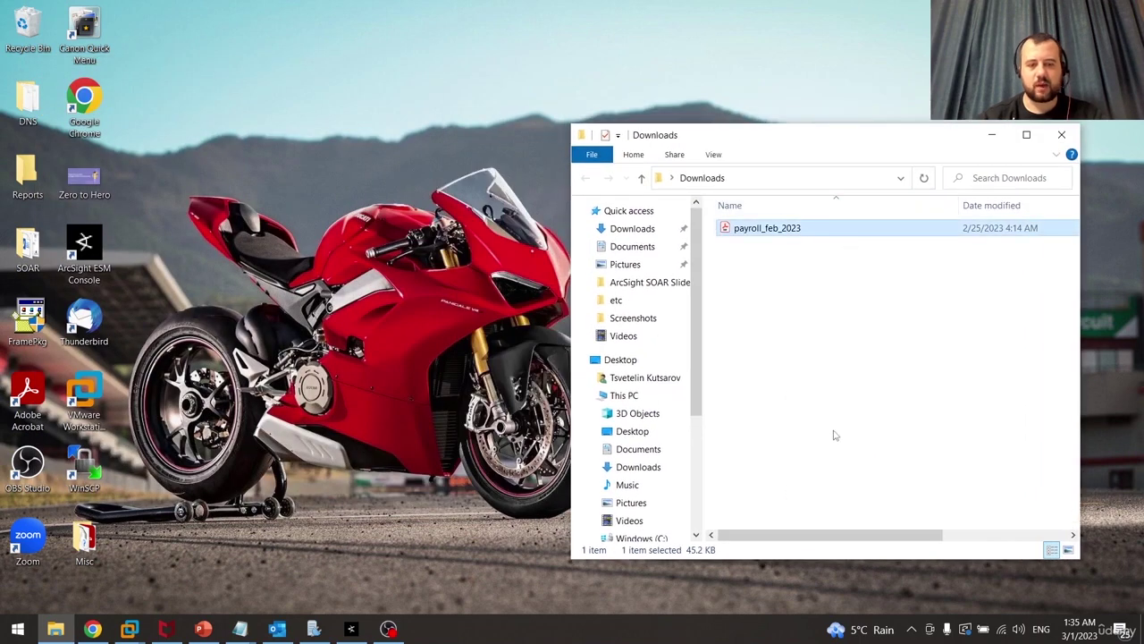
pyautogui.click(370, 295)
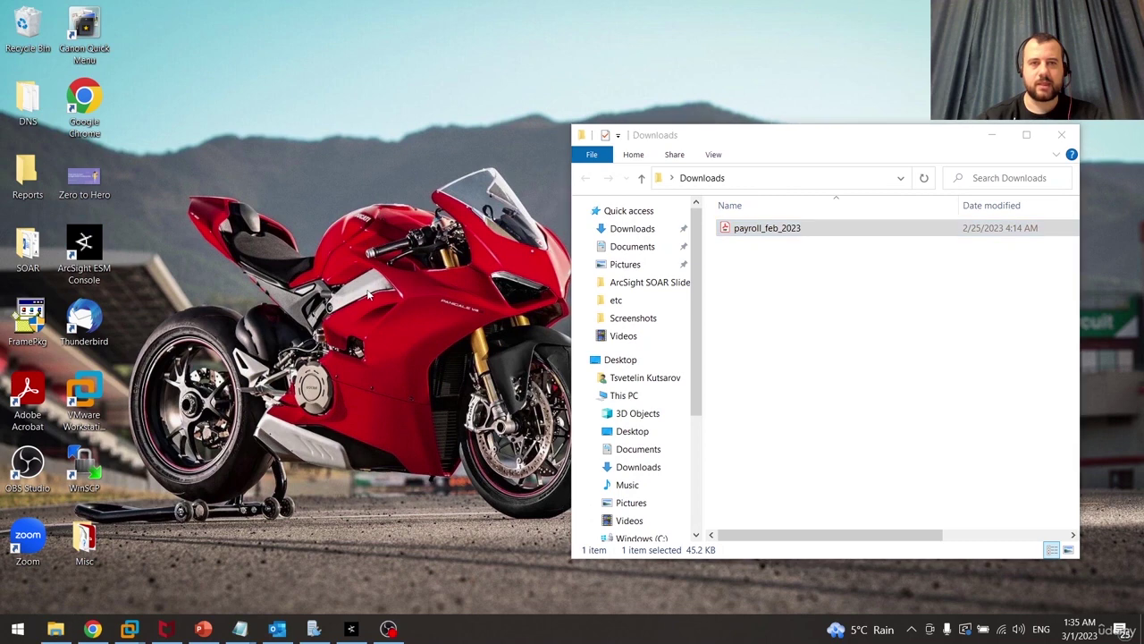
pyautogui.hotkey('ctrl', 'v')
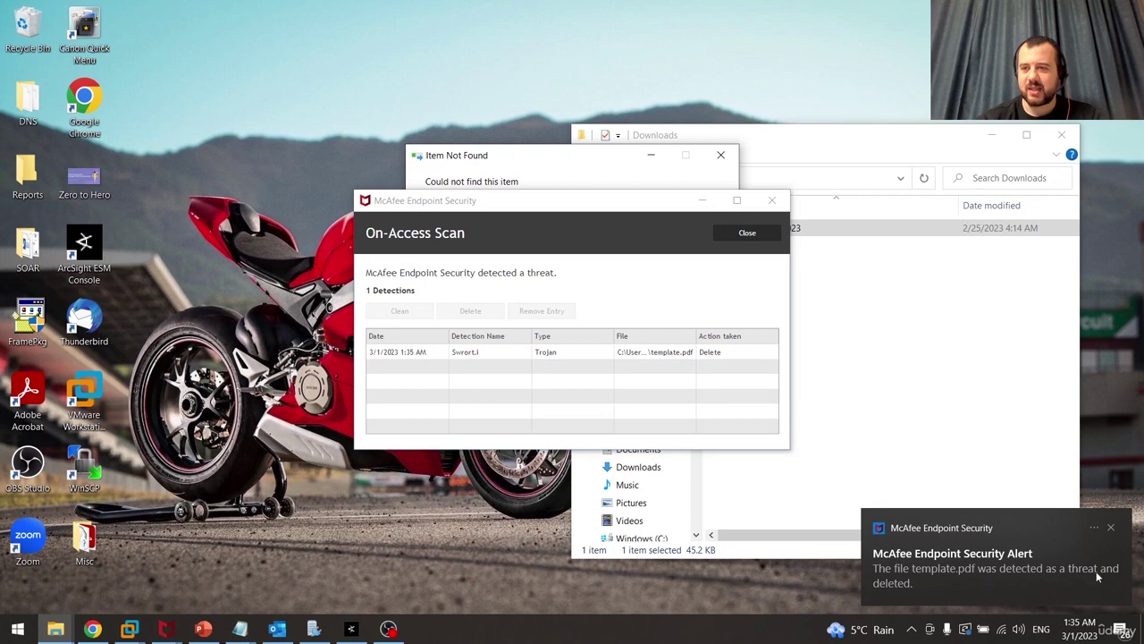
# Dismiss the McAfee alert and select the Swrort.i detection in the maximized On-Access Scan results
pyautogui.click(1111, 529)
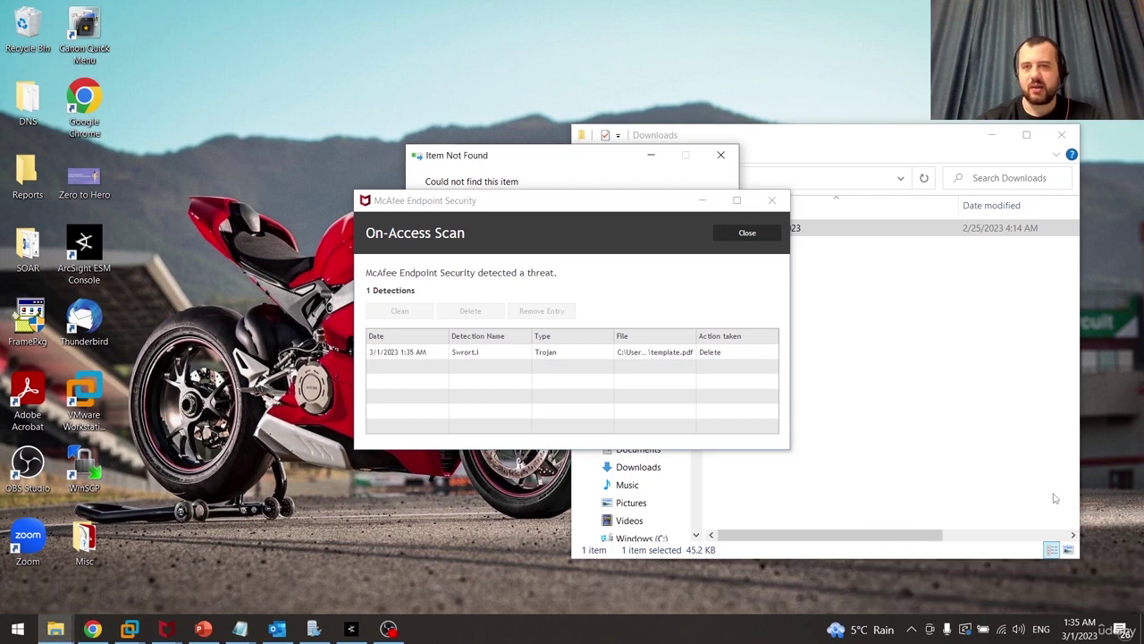
pyautogui.click(730, 203)
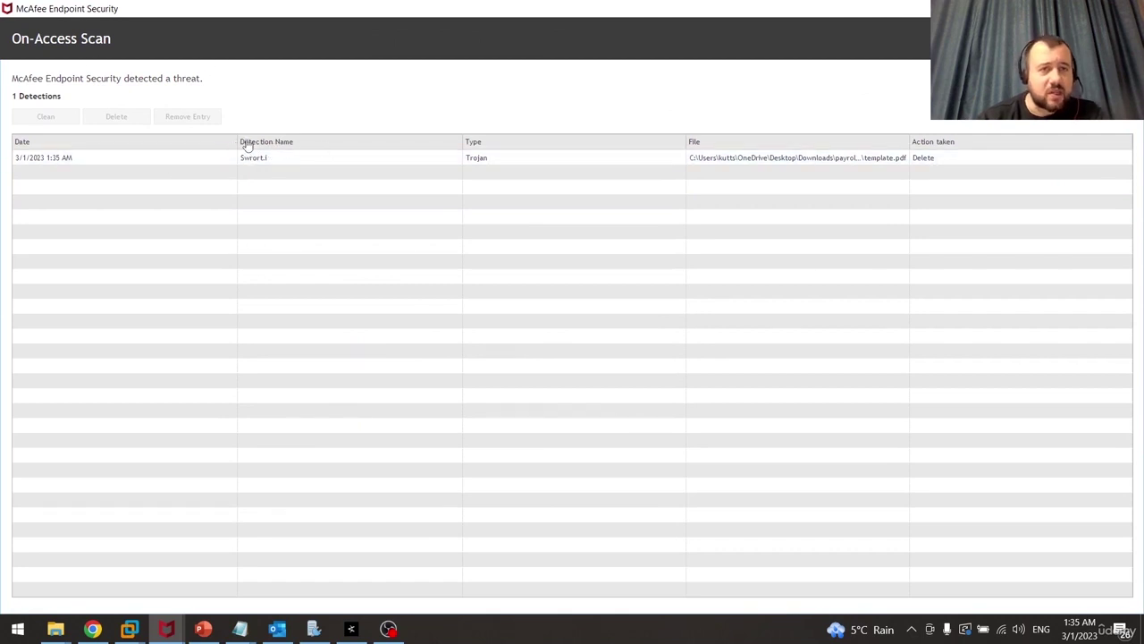
pyautogui.moveTo(235, 141); pyautogui.dragTo(147, 142)
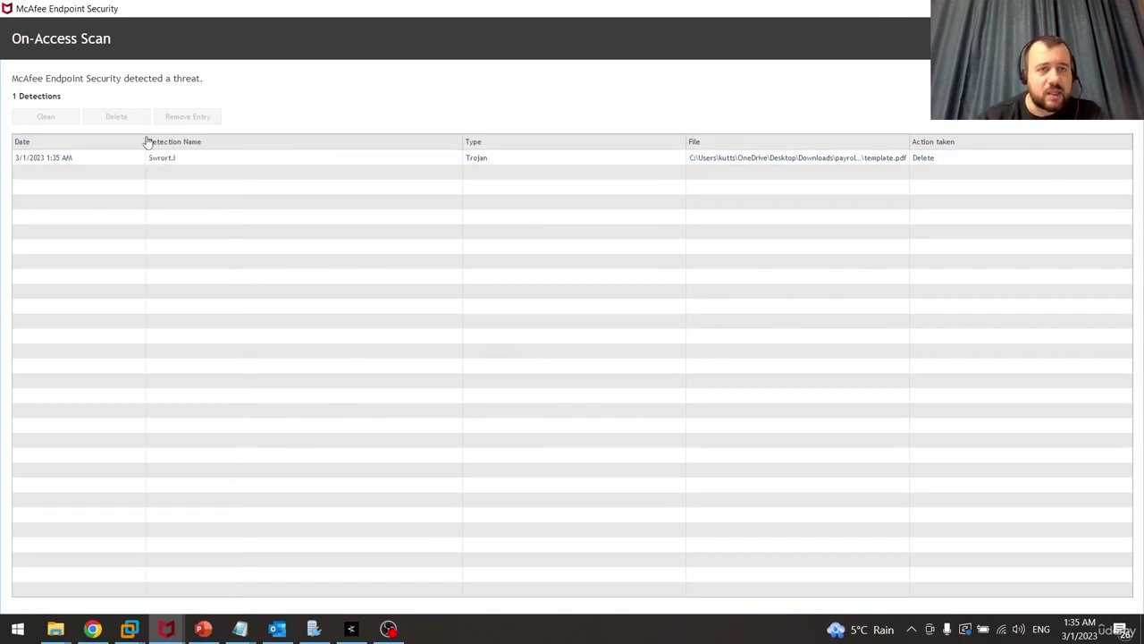
pyautogui.click(204, 160)
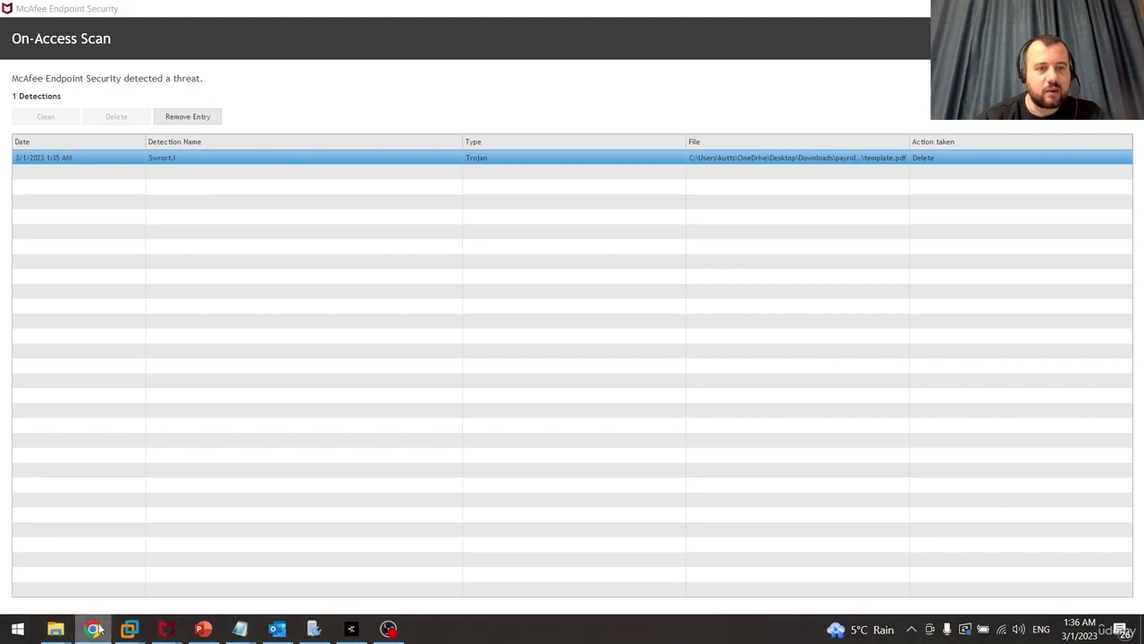
# Review the VirusTotal report for payroll_feb_2023.pdf, highlighting McAfee's Swrort.i verdict
pyautogui.click(92, 629)
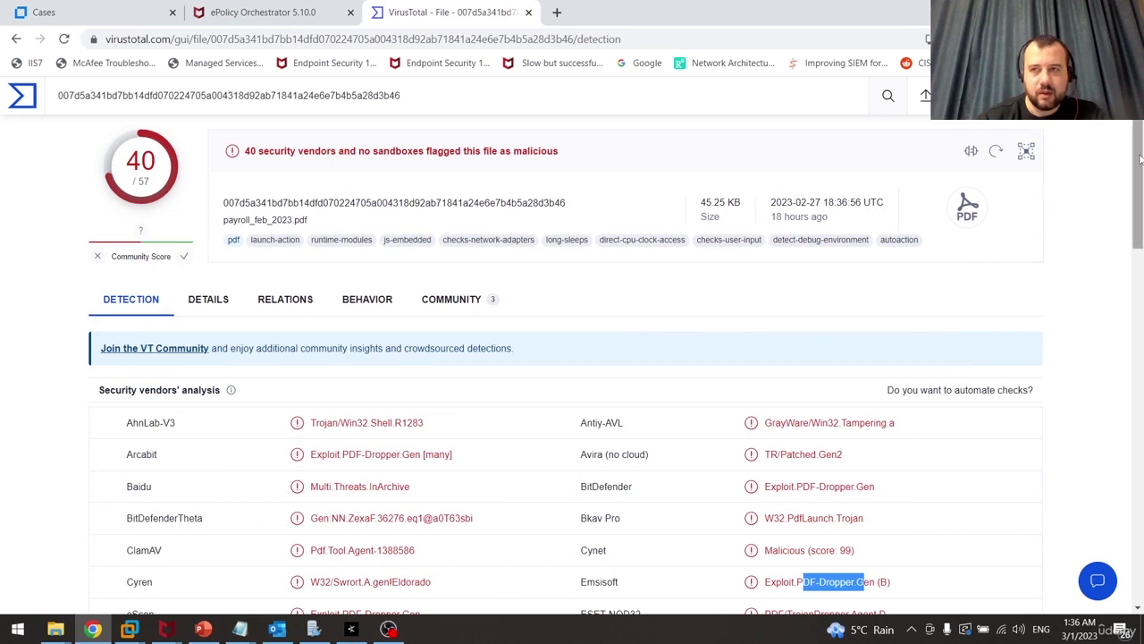
pyautogui.scroll(-5, 1104, 250)
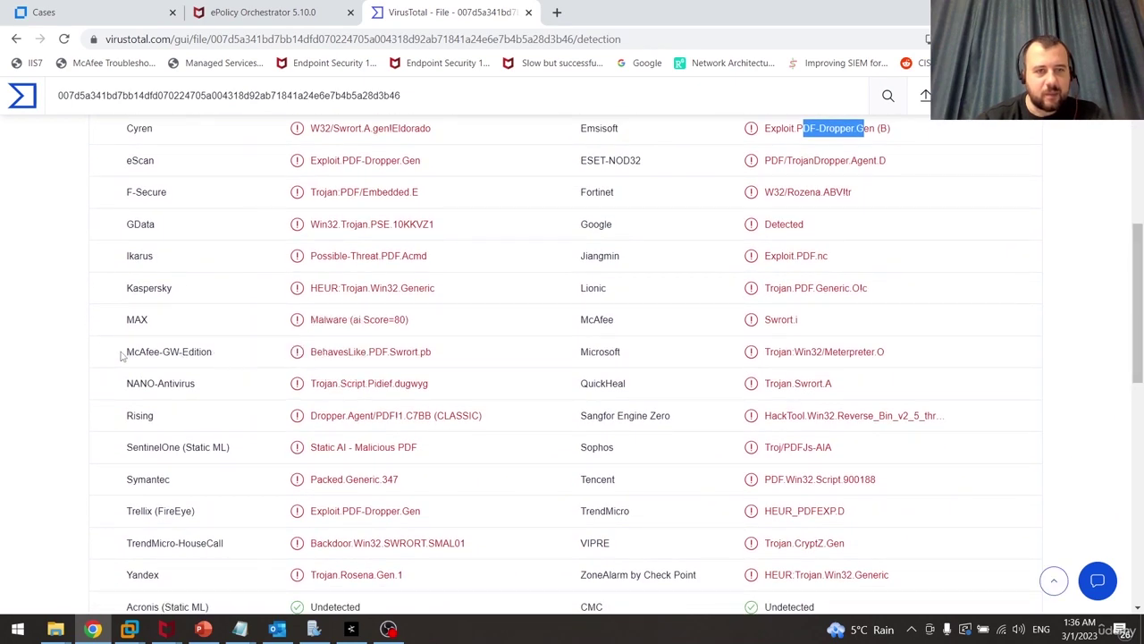
pyautogui.moveTo(124, 357); pyautogui.dragTo(891, 350)
pyautogui.moveTo(1141, 277)
pyautogui.mouseDown()
pyautogui.moveTo(1137, 324)
pyautogui.moveTo(1142, 277)
pyautogui.mouseUp()
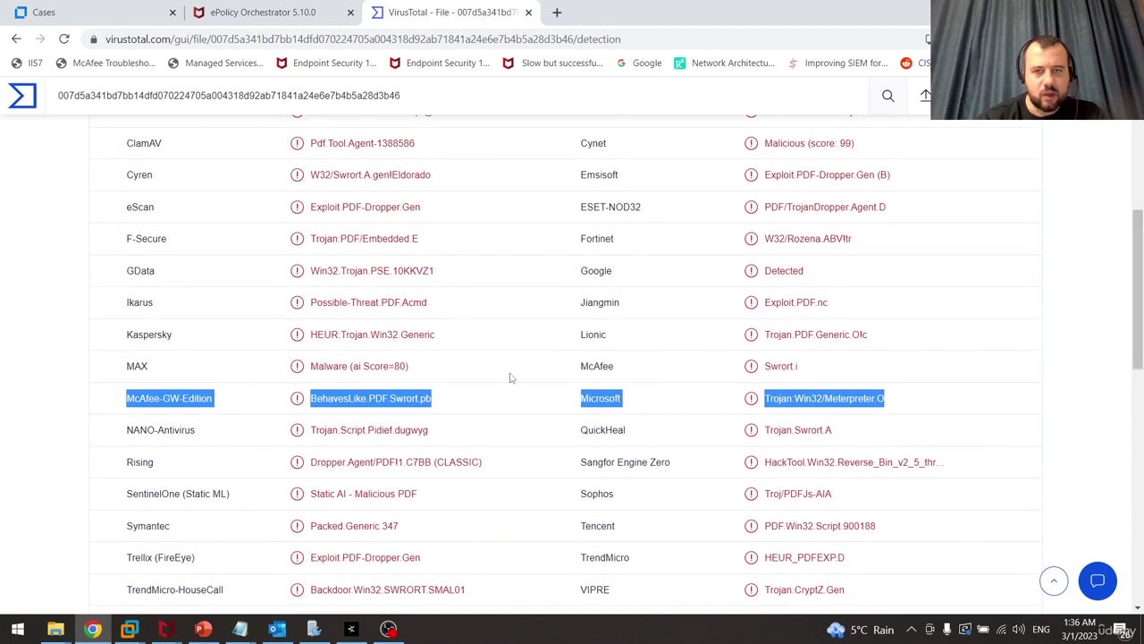
pyautogui.doubleClick(598, 365)
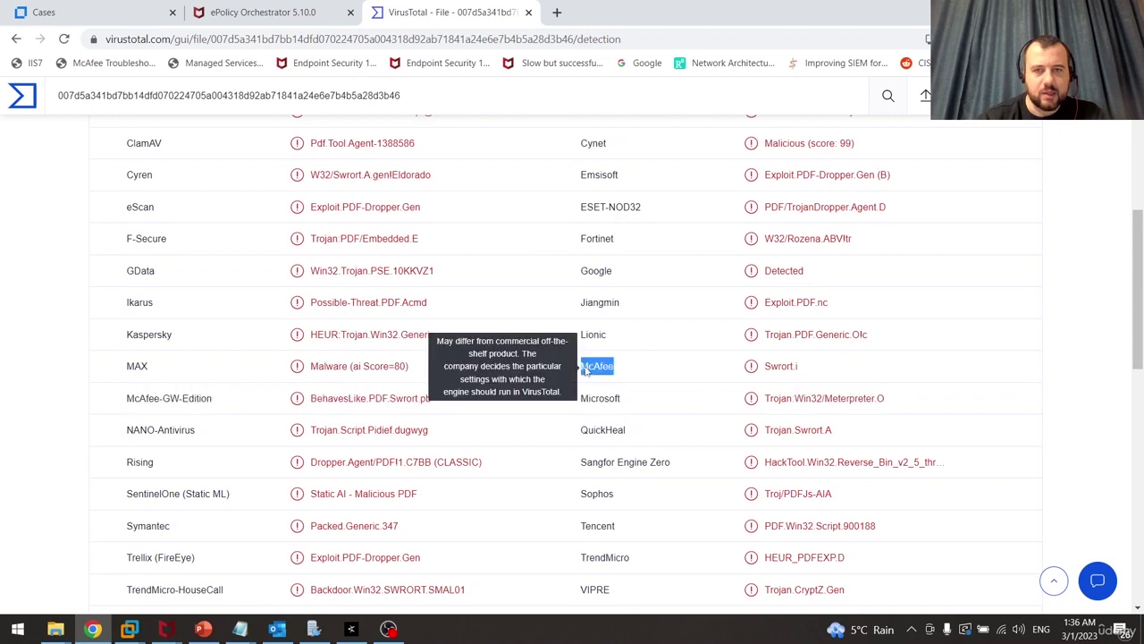
pyautogui.moveTo(812, 370); pyautogui.dragTo(766, 369)
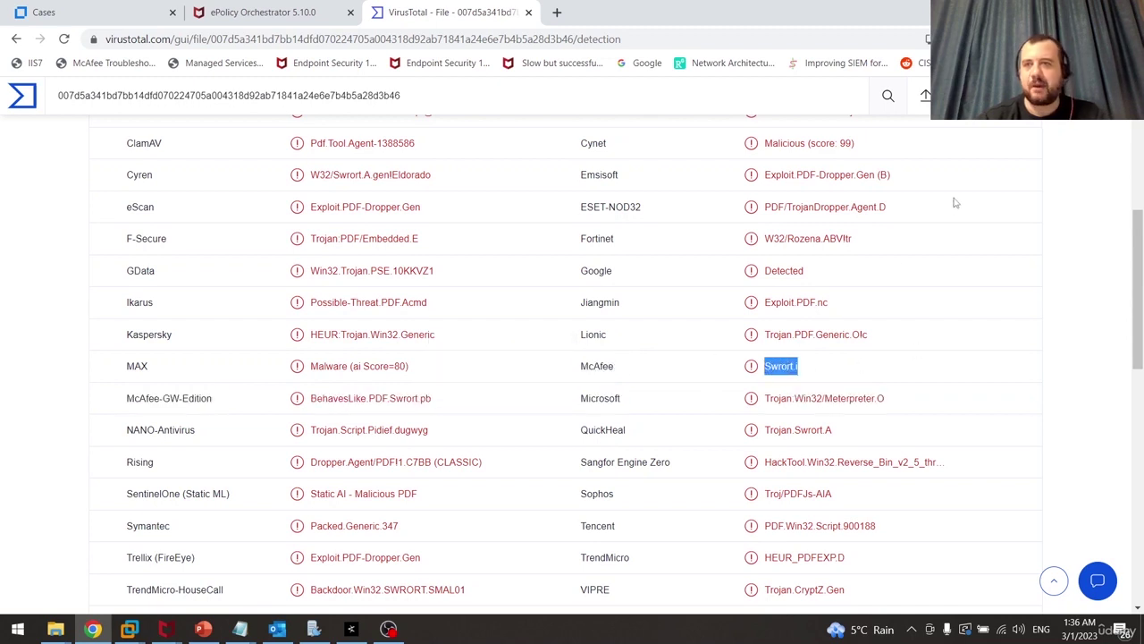
pyautogui.click(756, 375)
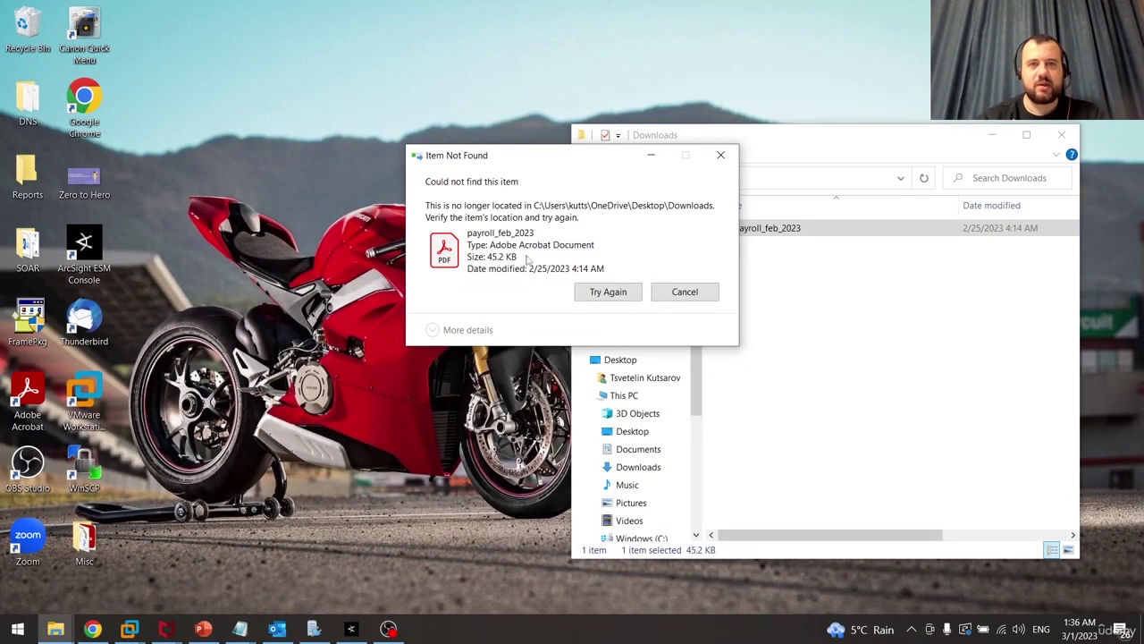
# Close the Item Not Found dialog and bring the ArcSight Console to the front
pyautogui.click(623, 294)
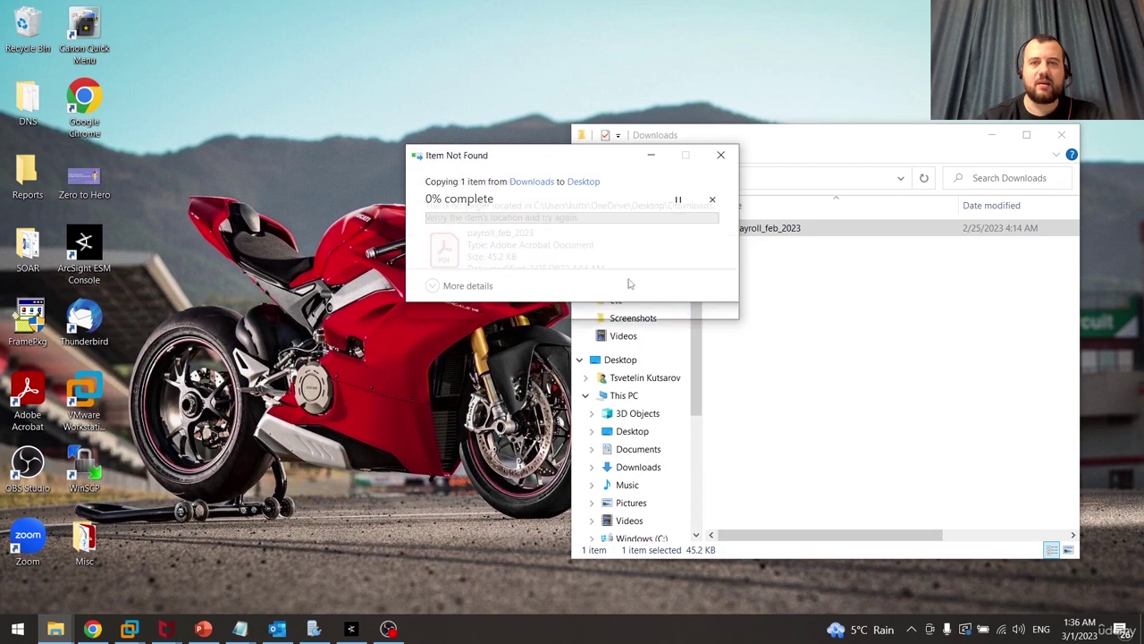
pyautogui.click(686, 293)
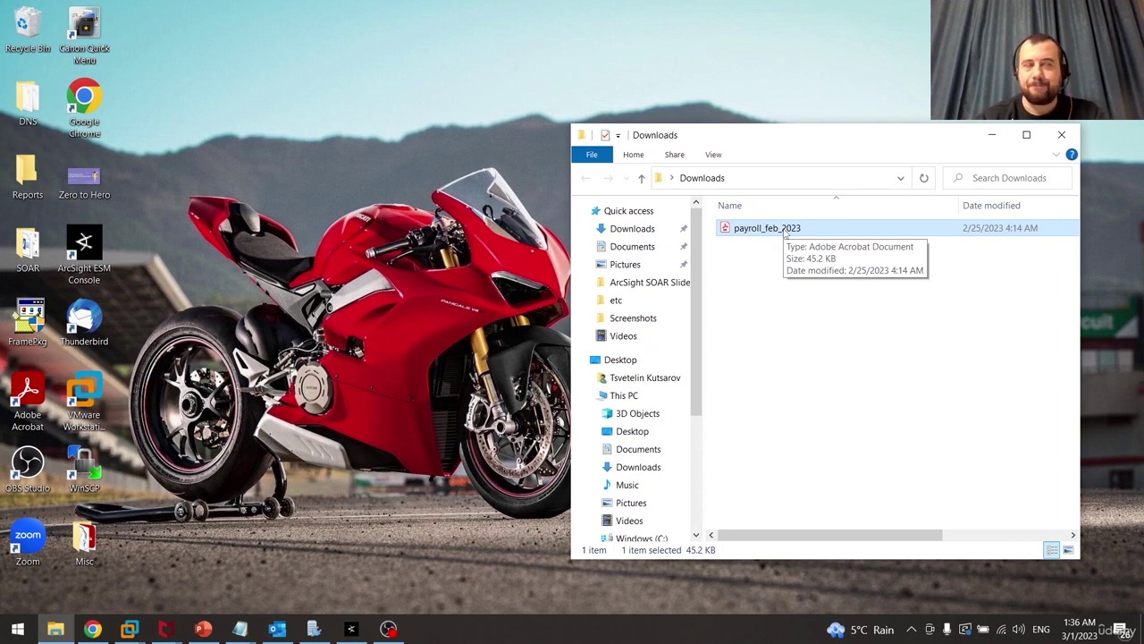
pyautogui.click(351, 630)
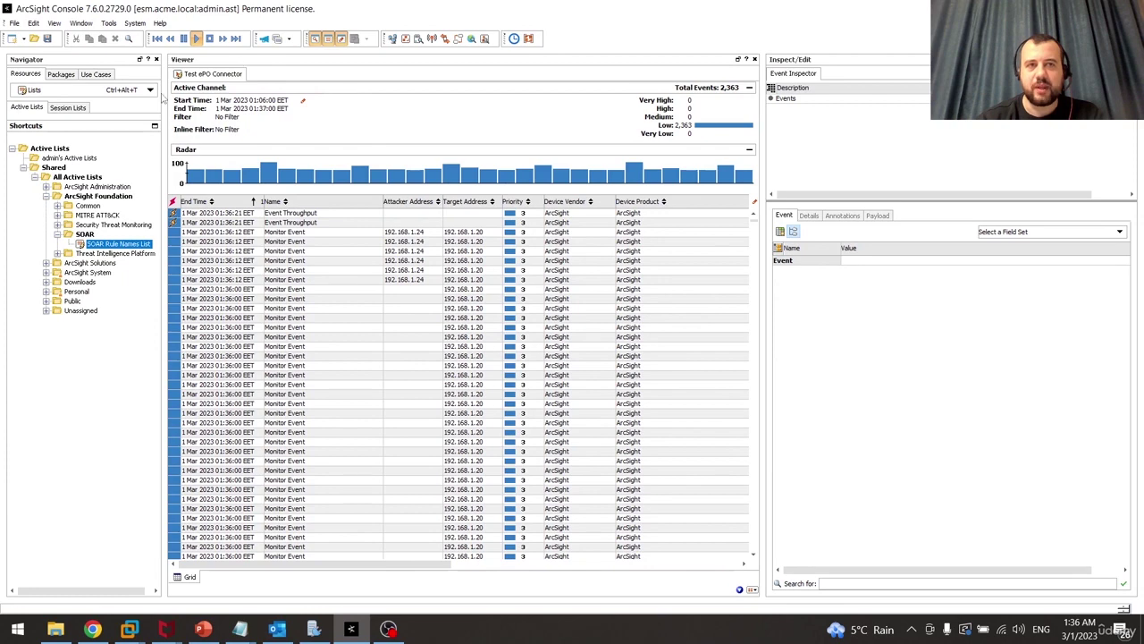
# Show Active Channels in the Navigator and restart the Test ePO Connector channel for fresh events
pyautogui.click(86, 92)
pyautogui.click(62, 104)
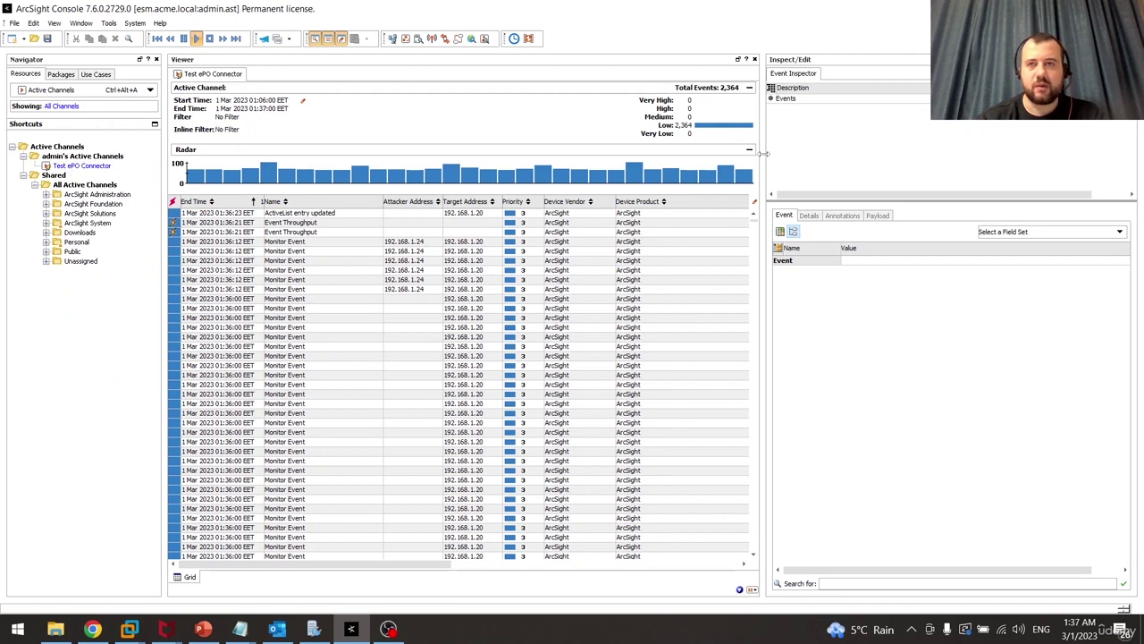
pyautogui.moveTo(761, 154); pyautogui.dragTo(869, 154)
pyautogui.click(208, 39)
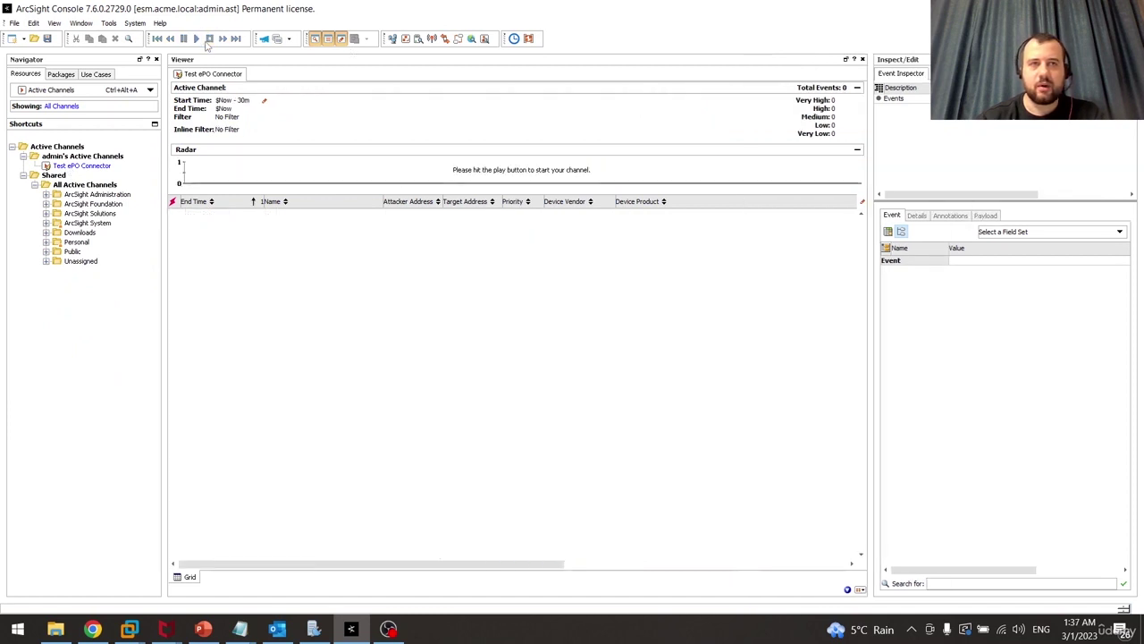
pyautogui.click(195, 39)
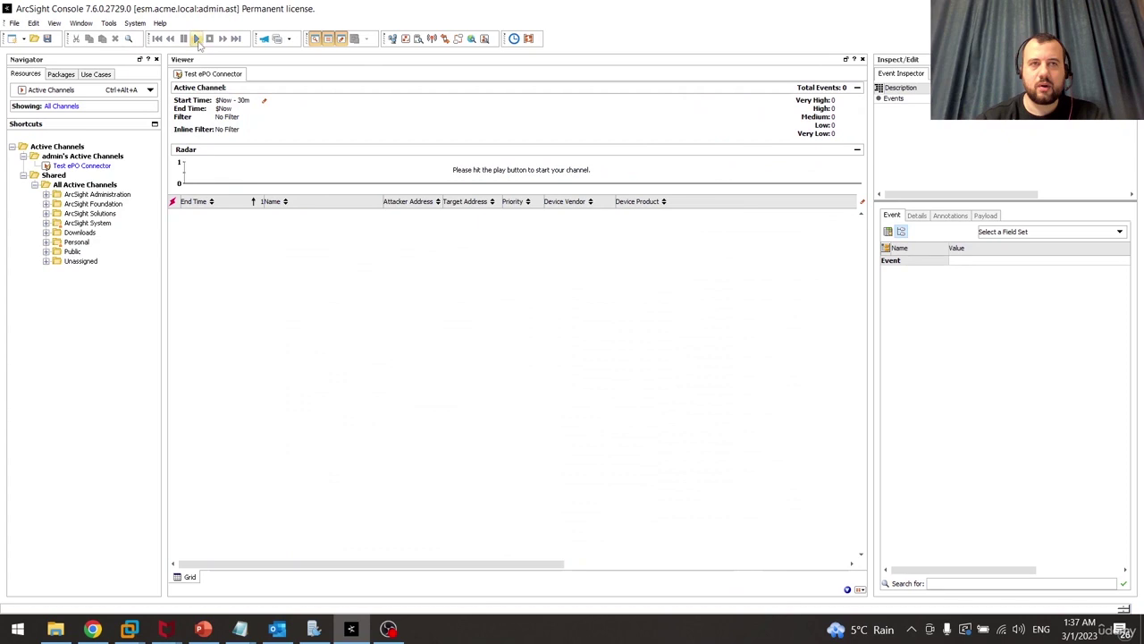
# Add an inline filter Device Vendor = "McAfee" to the channel
pyautogui.click(229, 130)
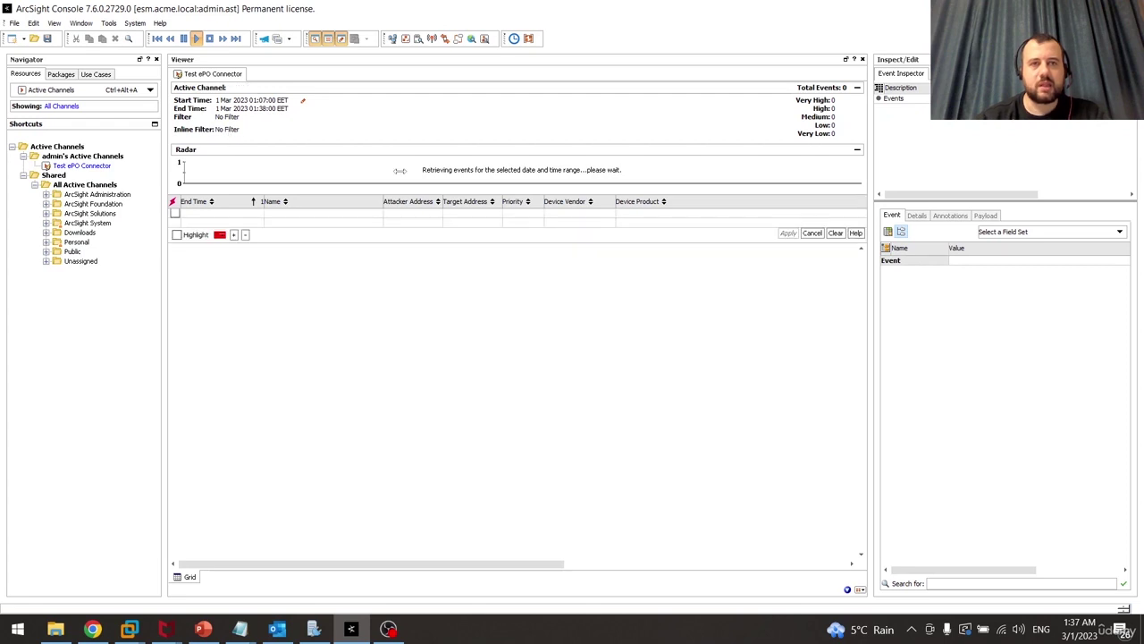
pyautogui.click(570, 213)
pyautogui.click(582, 222)
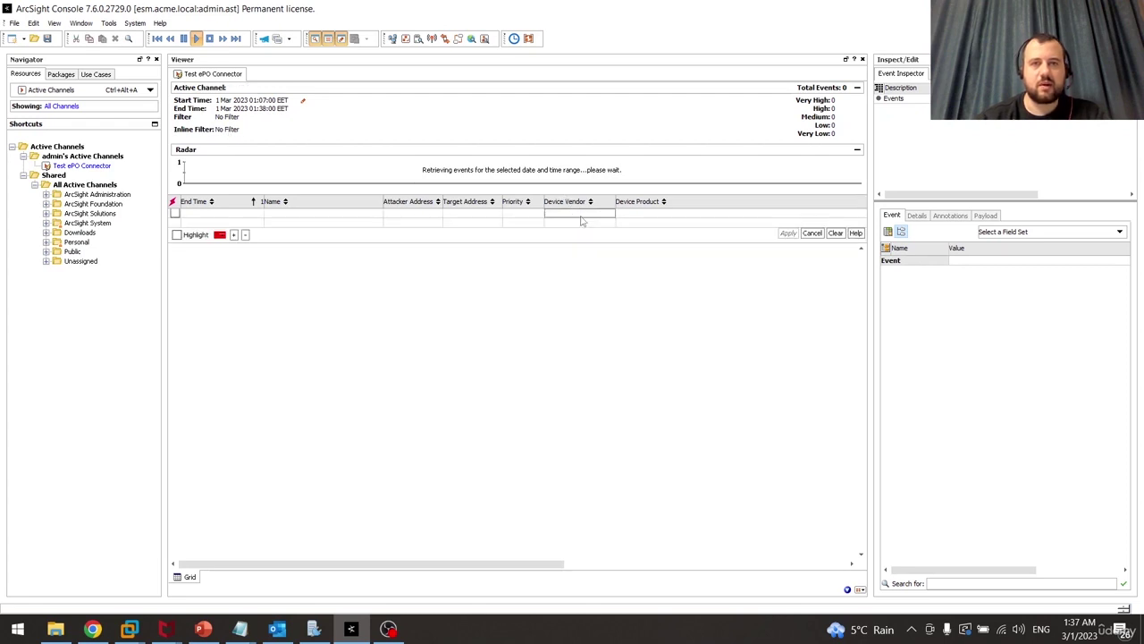
pyautogui.click(584, 213)
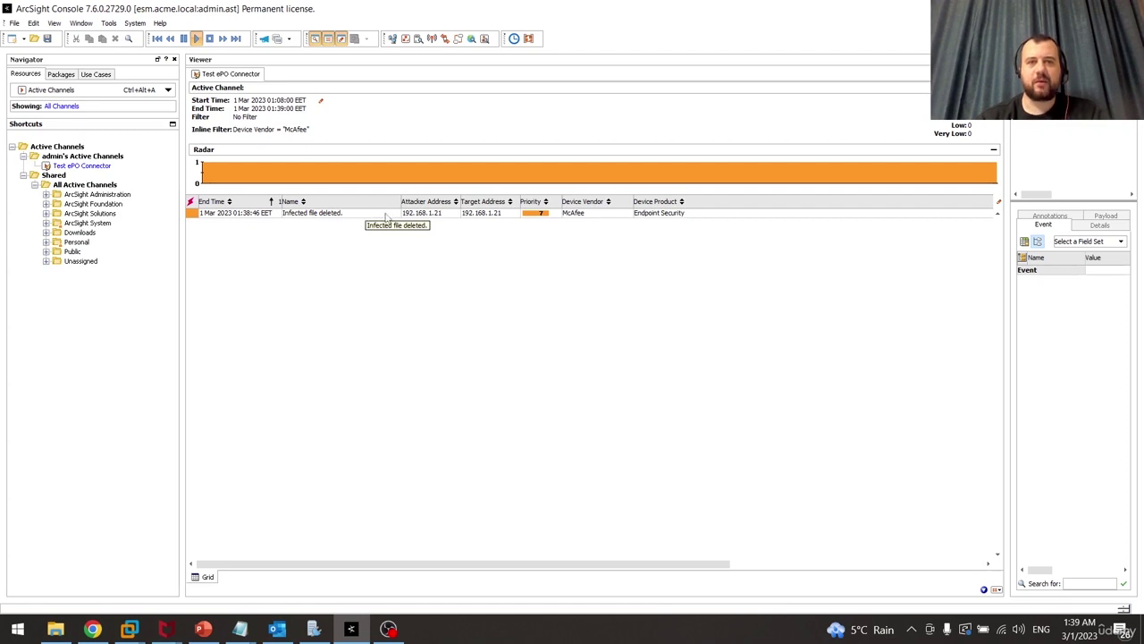
# Open the Infected file deleted event in a widened Event Inspector and select its file hash
pyautogui.click(387, 215)
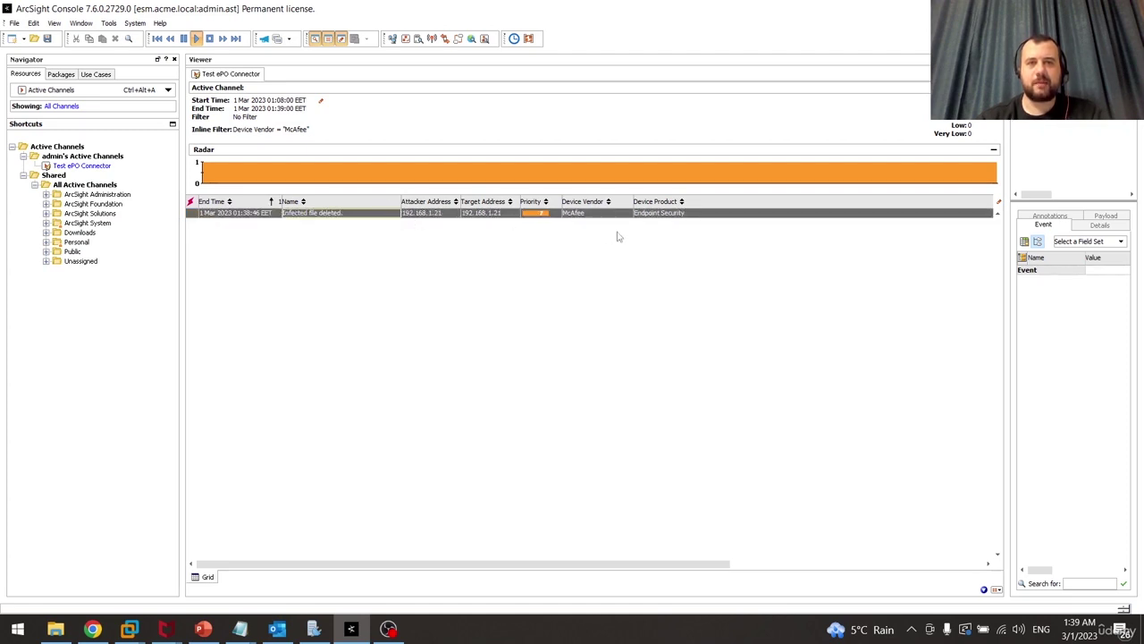
pyautogui.click(585, 217)
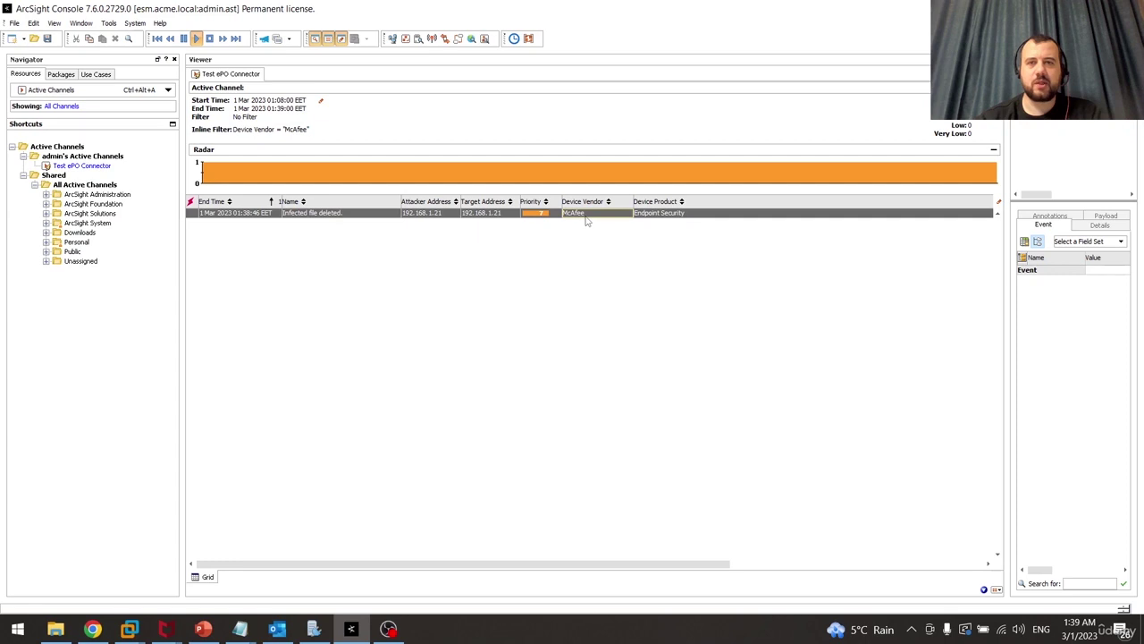
pyautogui.moveTo(1004, 201); pyautogui.dragTo(815, 202)
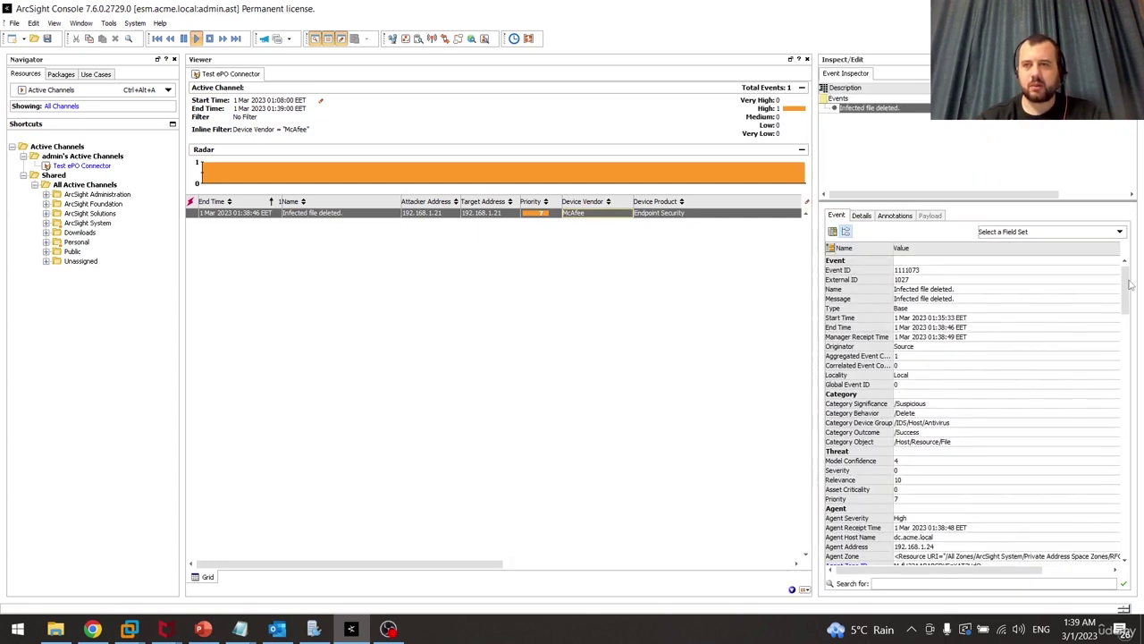
pyautogui.scroll(-1, 1128, 282)
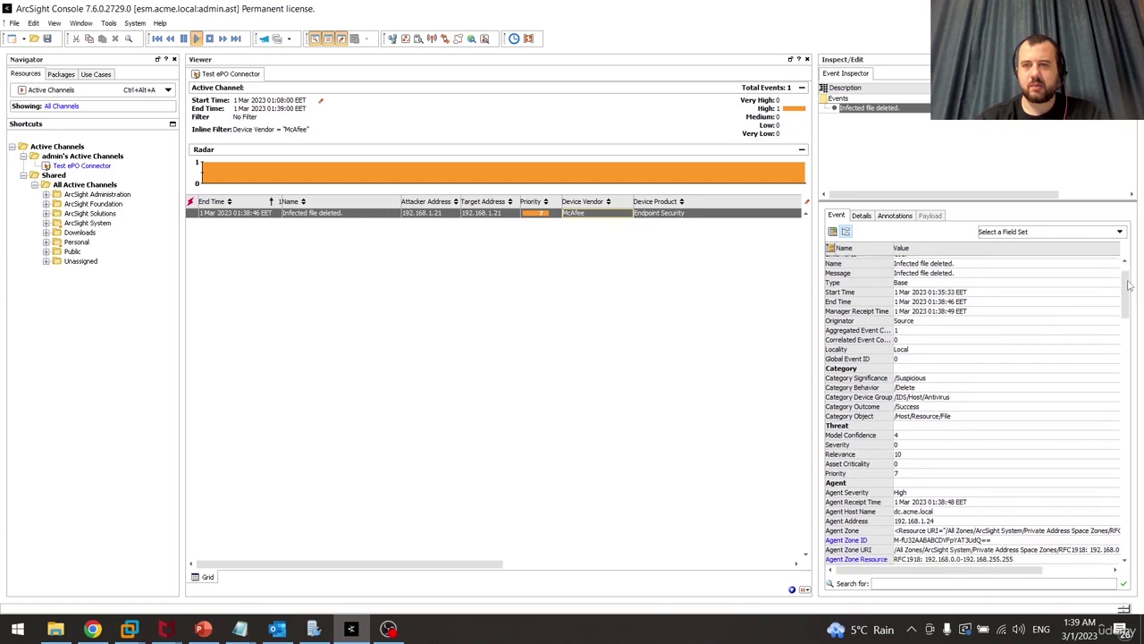
pyautogui.moveTo(1128, 285); pyautogui.dragTo(1118, 455)
pyautogui.click(950, 438)
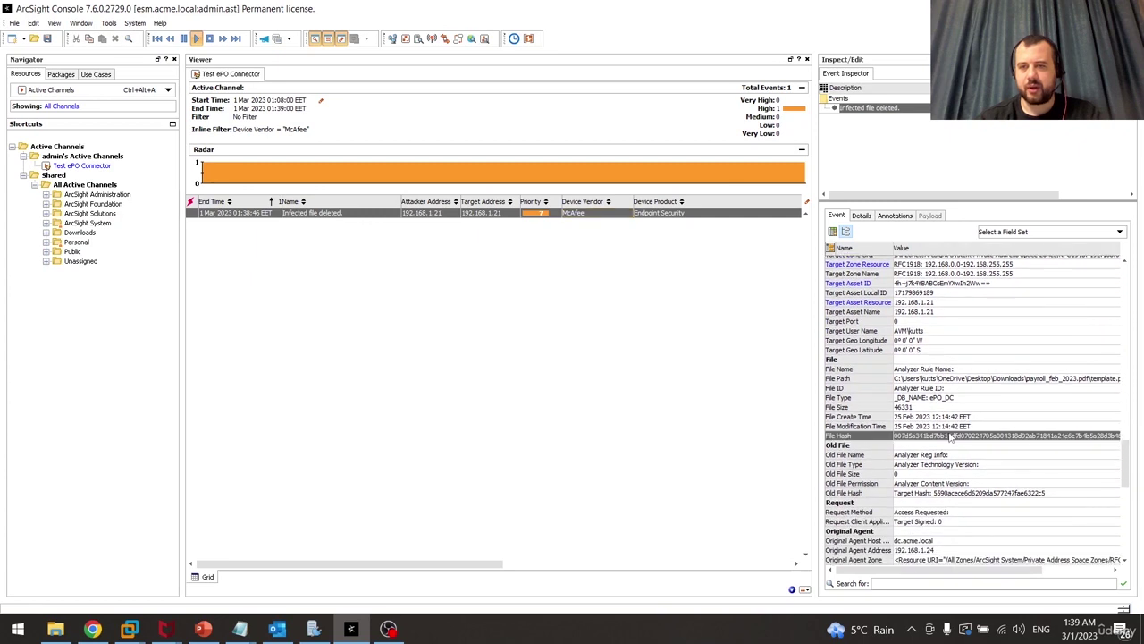
# Inspect the event's file path, Swrort.i name, Infected file deleted action and trojan category
pyautogui.moveTo(814, 417); pyautogui.dragTo(732, 414)
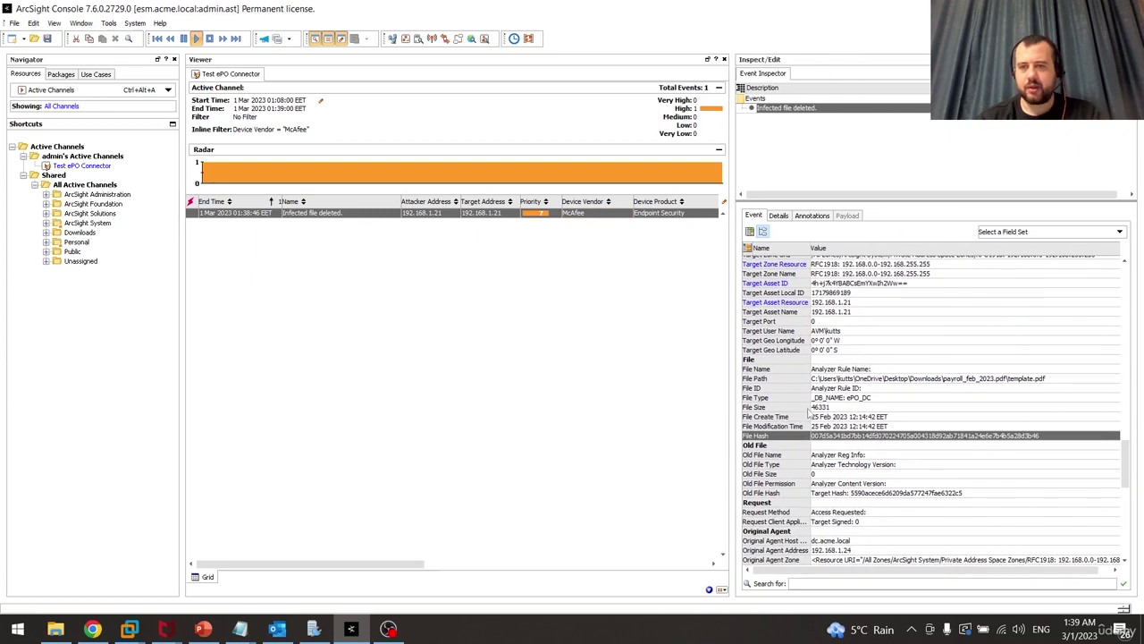
pyautogui.click(916, 379)
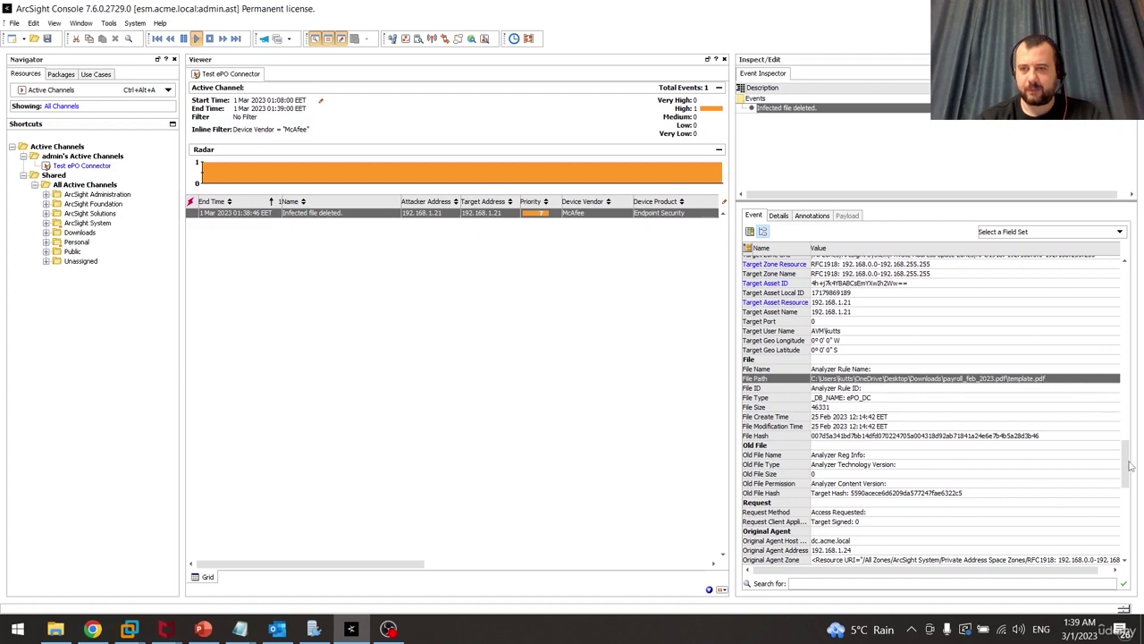
pyautogui.moveTo(1127, 463); pyautogui.dragTo(1122, 546)
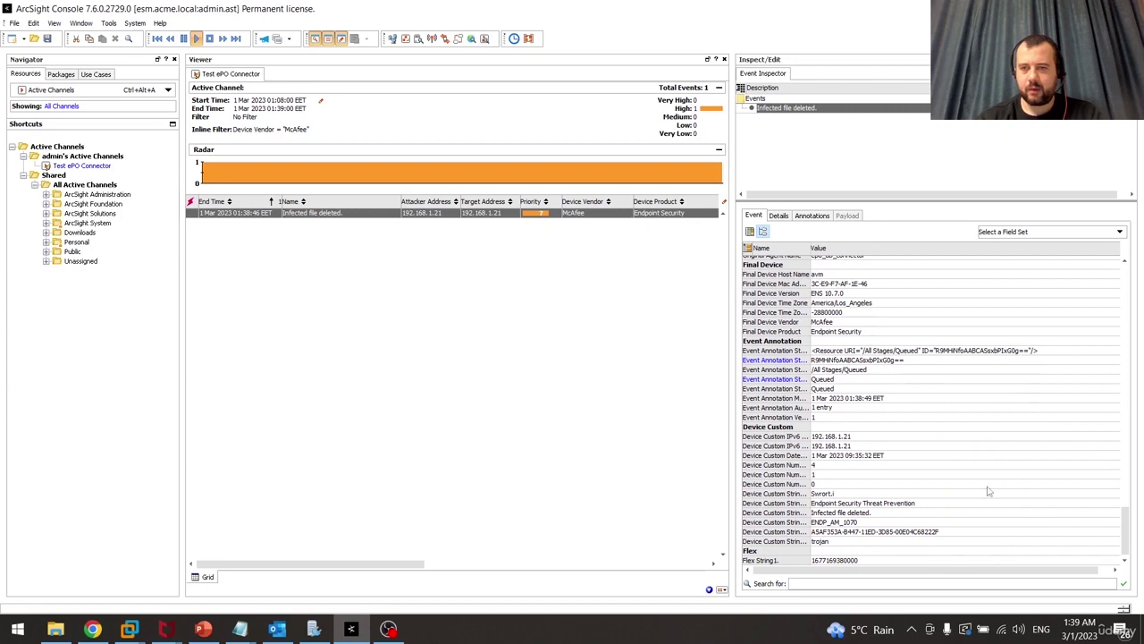
pyautogui.click(750, 495)
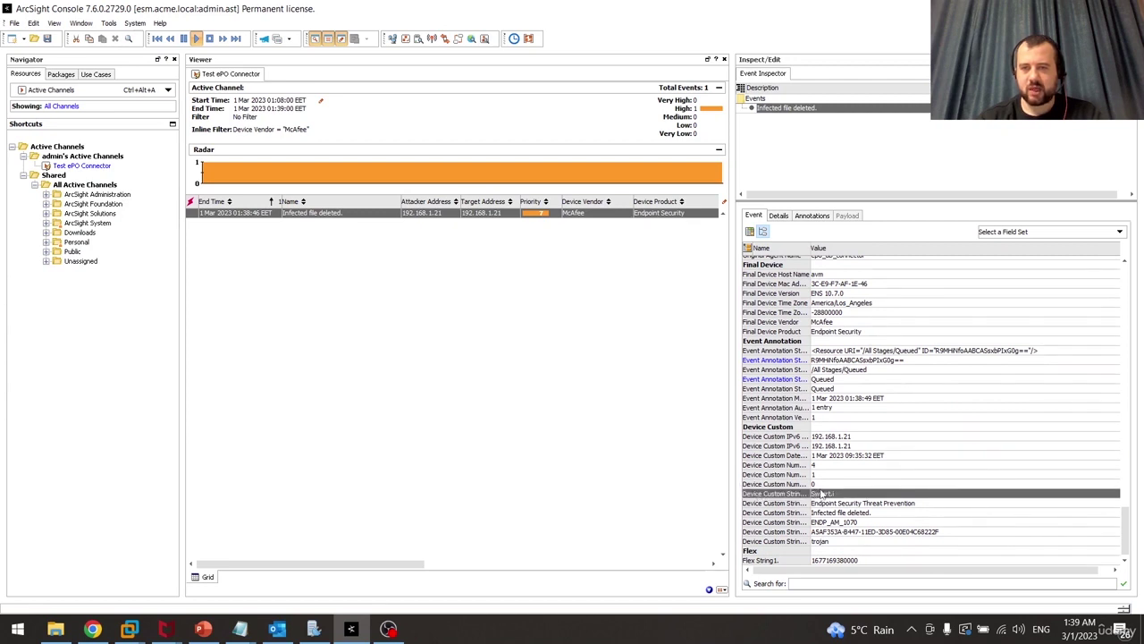
pyautogui.click(861, 514)
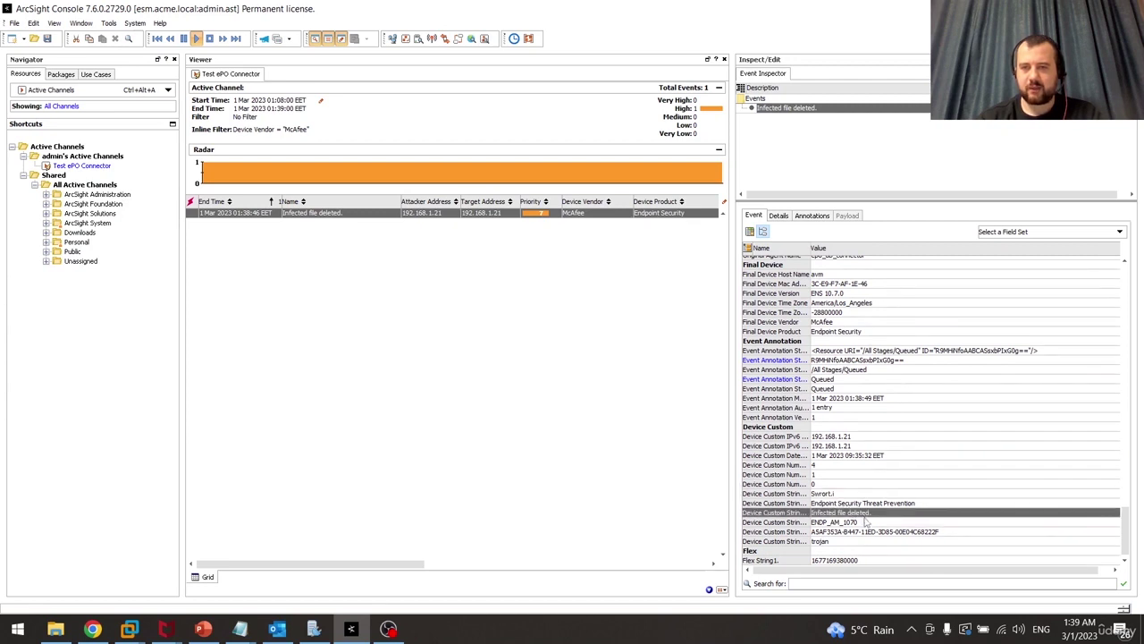
pyautogui.click(856, 541)
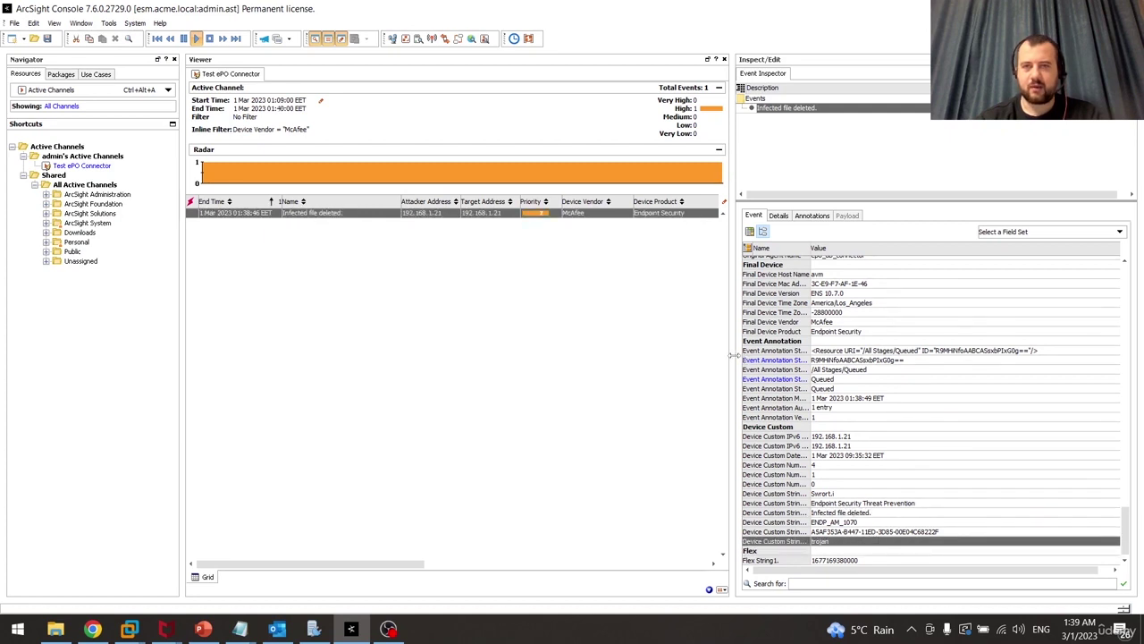
pyautogui.moveTo(731, 356); pyautogui.dragTo(915, 356)
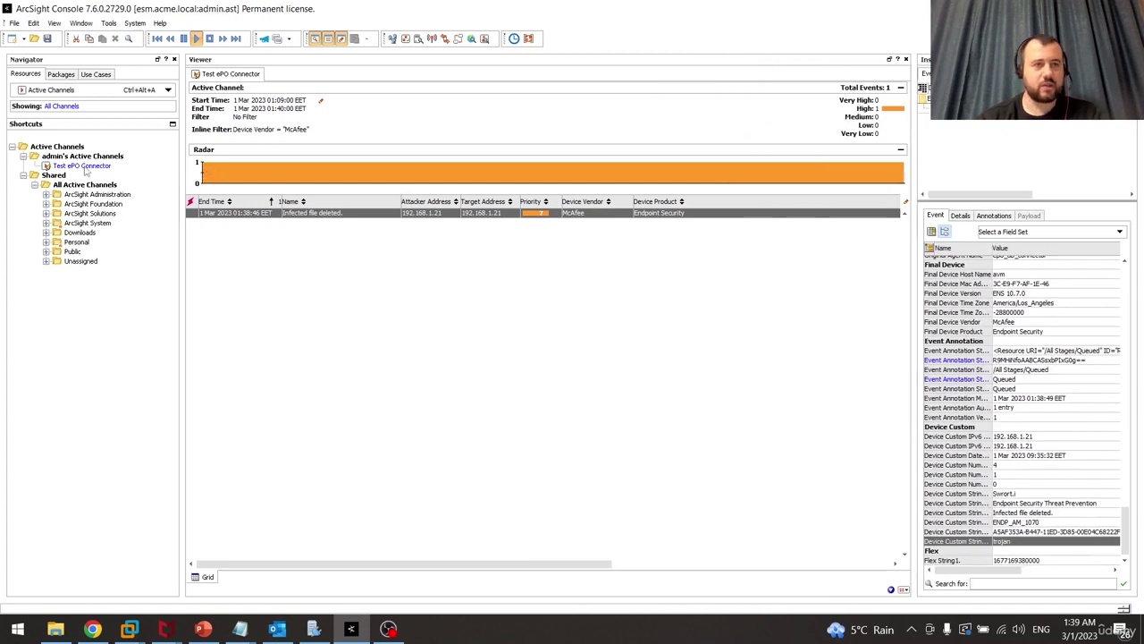
# Replace the McAfee vendor inline filter with Type = "Correlation" and File Type = "Rule"
pyautogui.click(246, 135)
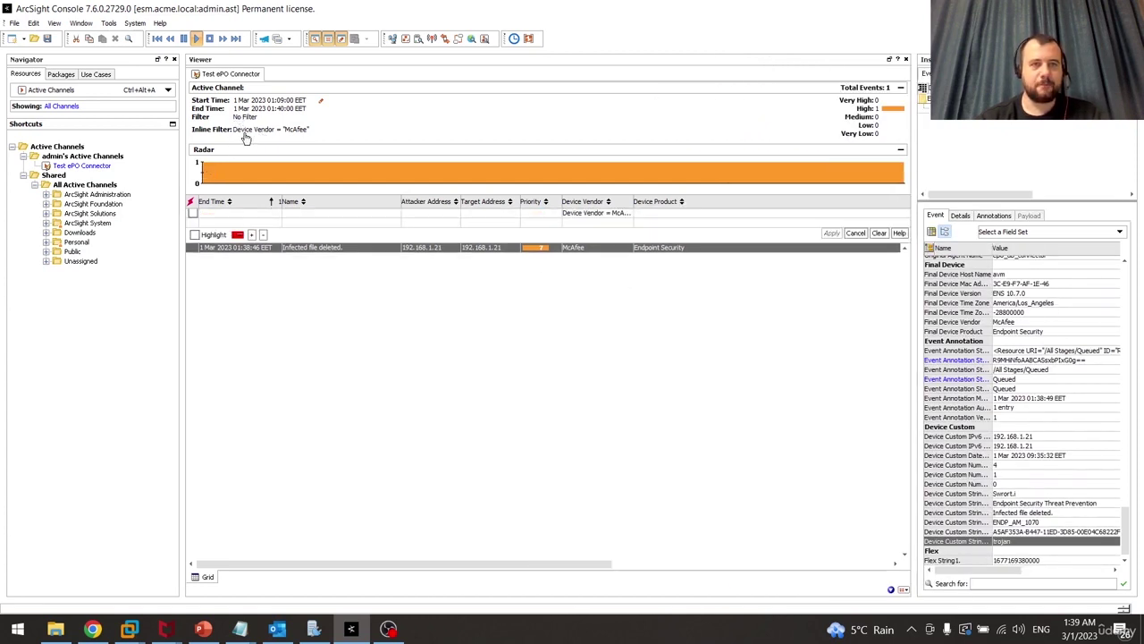
pyautogui.click(194, 213)
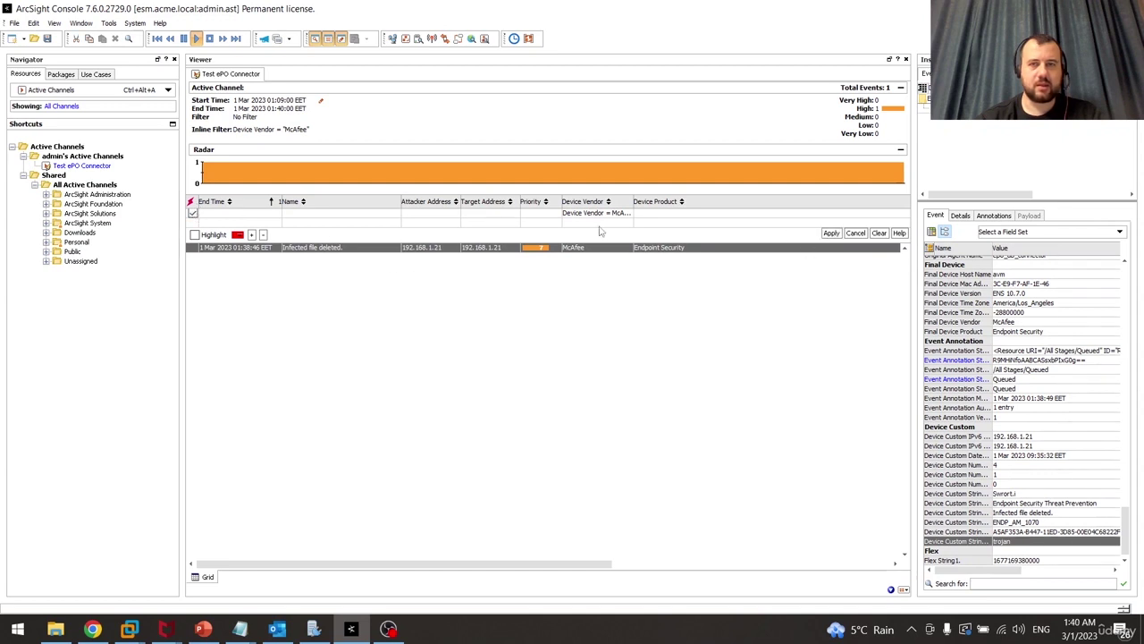
pyautogui.rightClick(298, 131)
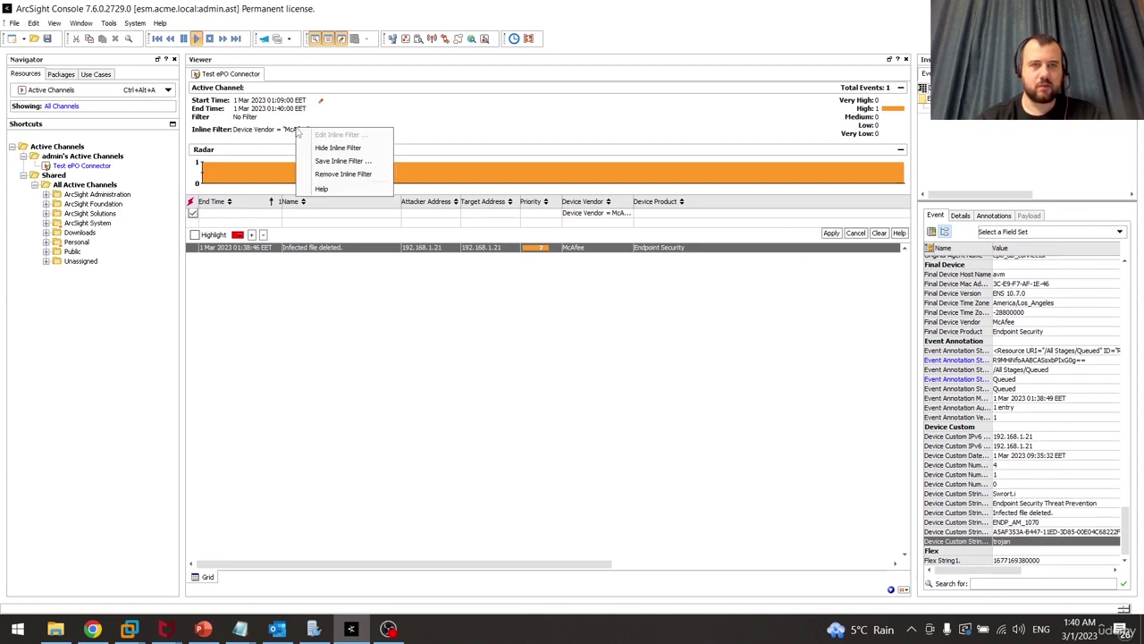
pyautogui.click(346, 175)
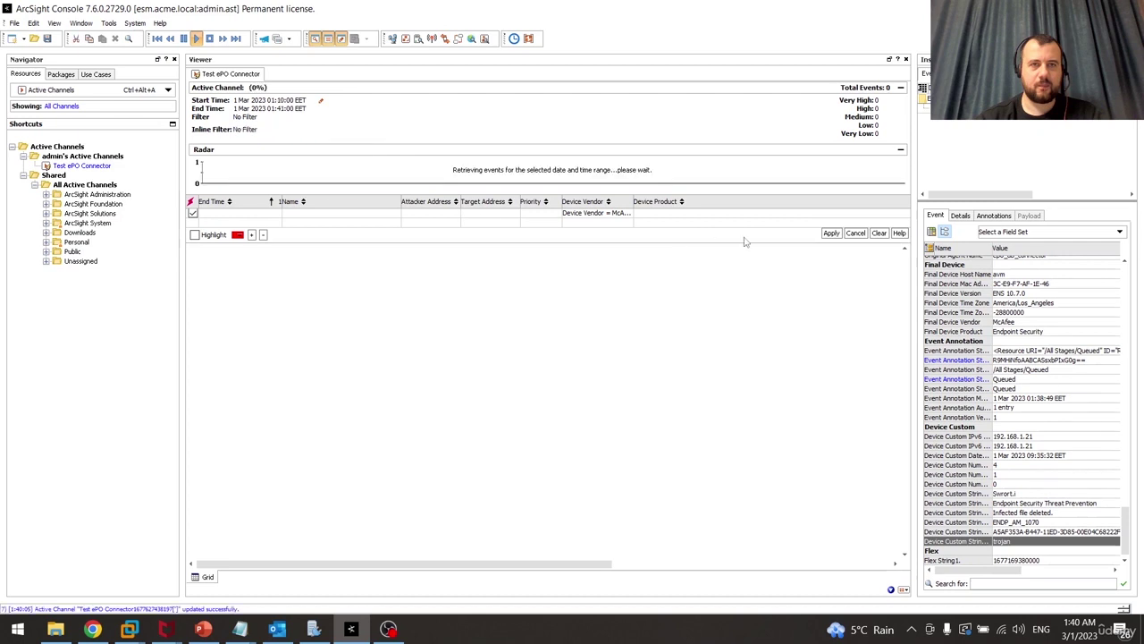
pyautogui.click(831, 233)
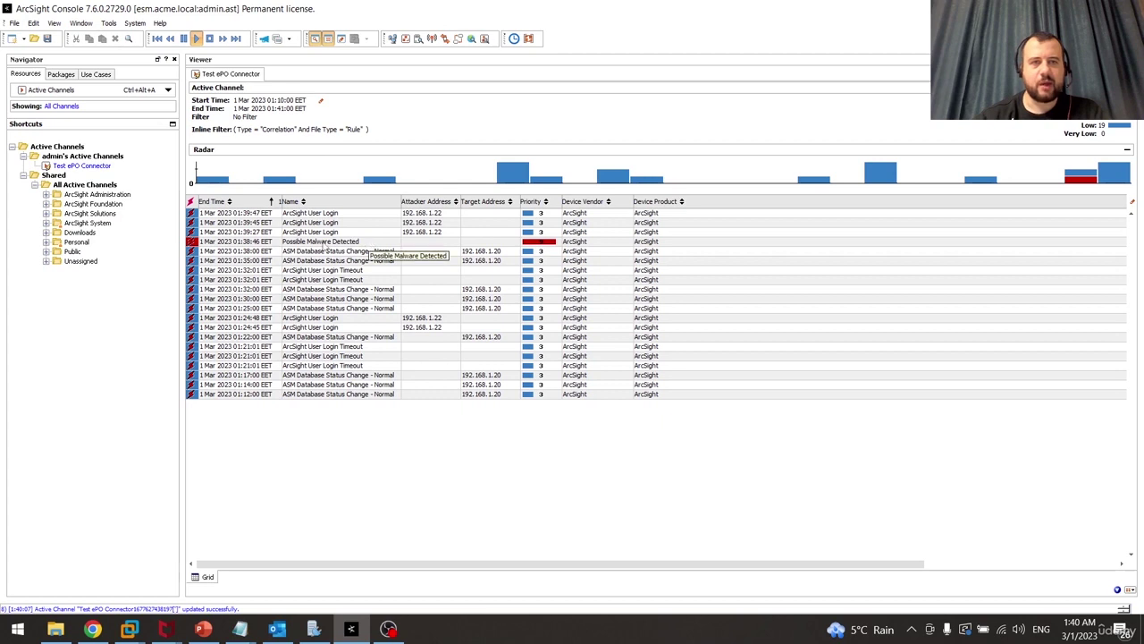
# Show the detailed chain linking Possible Malware Detected to its Infected file deleted event
pyautogui.click(362, 244)
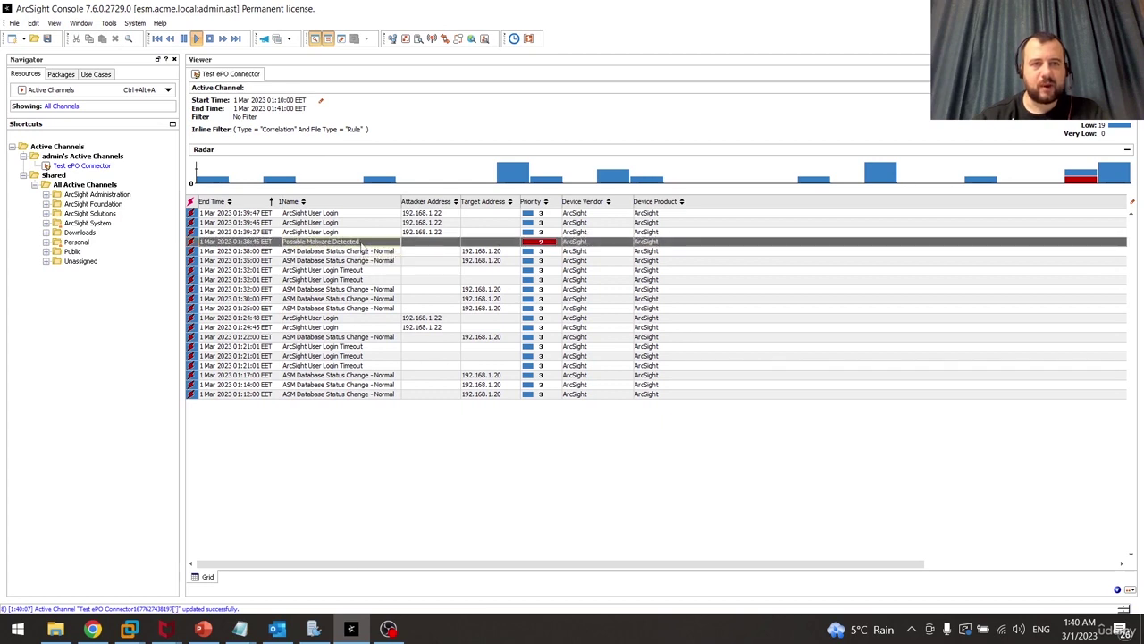
pyautogui.rightClick(362, 244)
pyautogui.moveTo(417, 280)
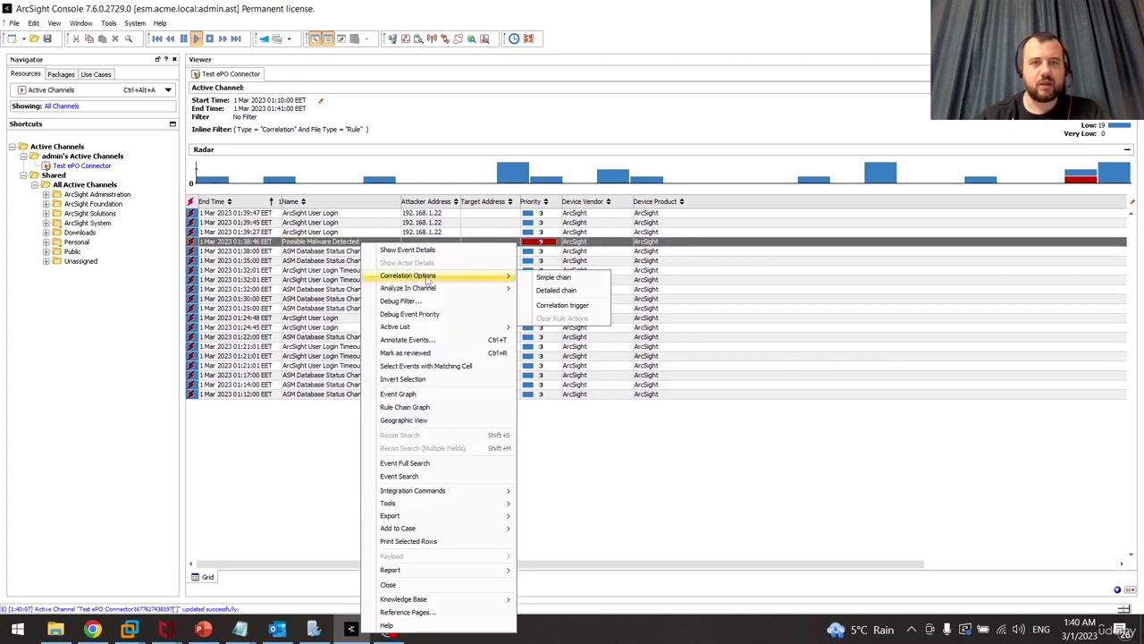
pyautogui.click(557, 290)
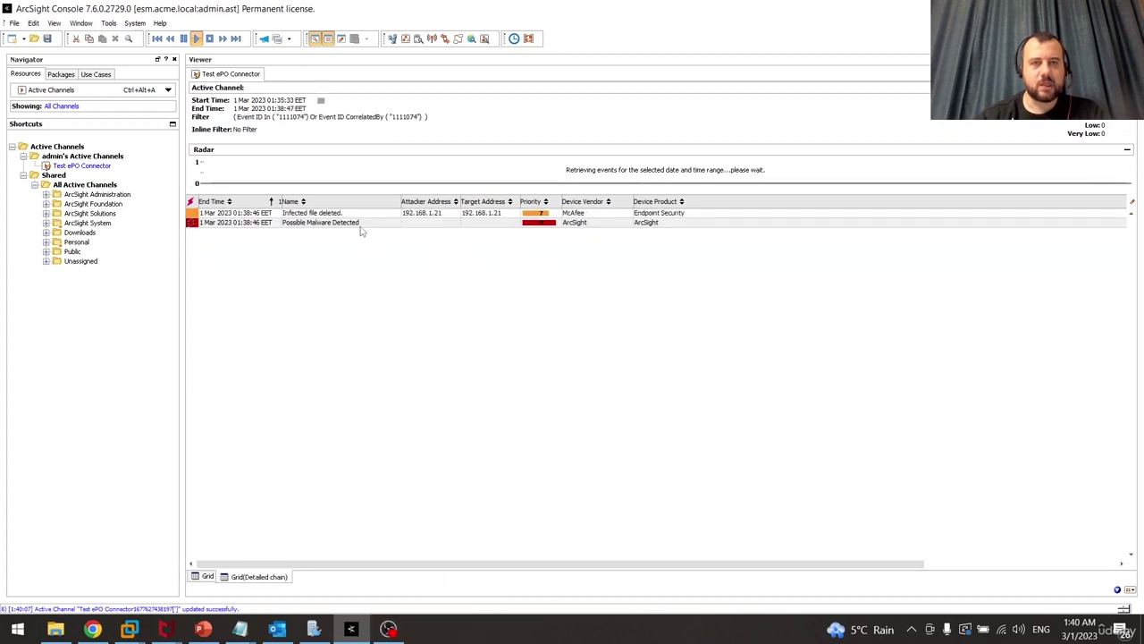
pyautogui.click(362, 215)
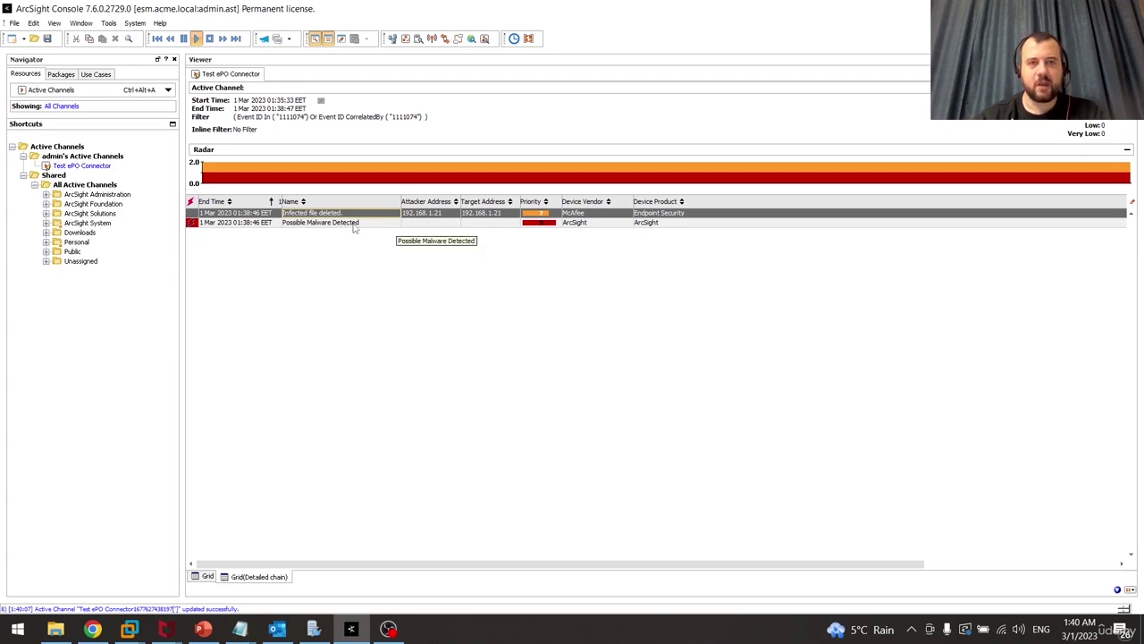
pyautogui.click(354, 223)
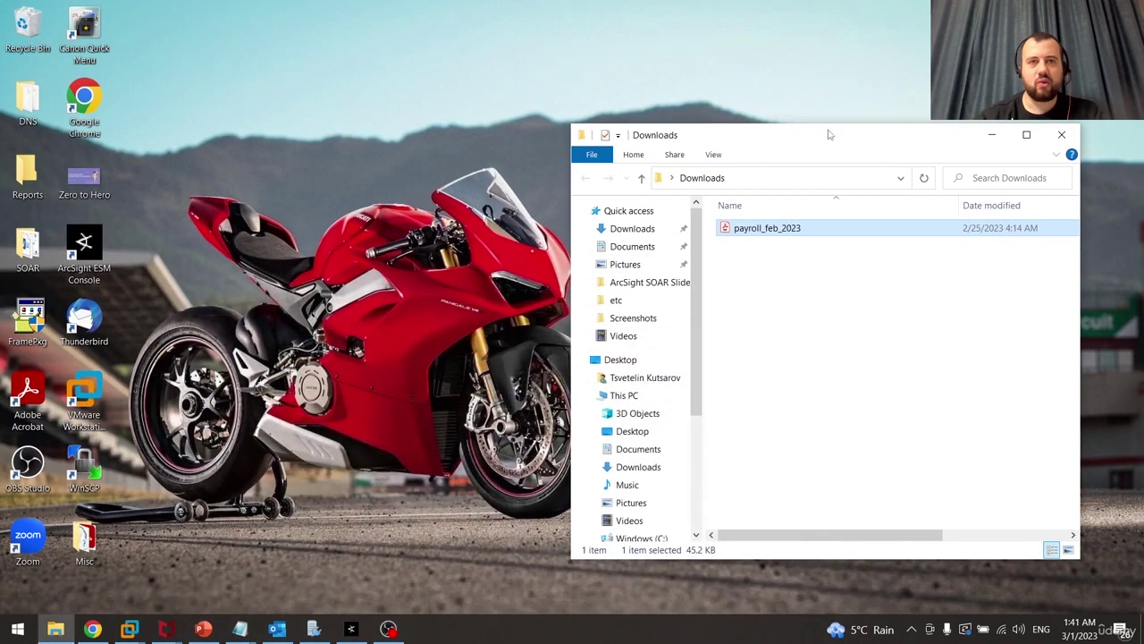
# Refresh the SOAR case list and open case #67, Possible Malware Detected, reviewing its playbook steps
pyautogui.click(991, 133)
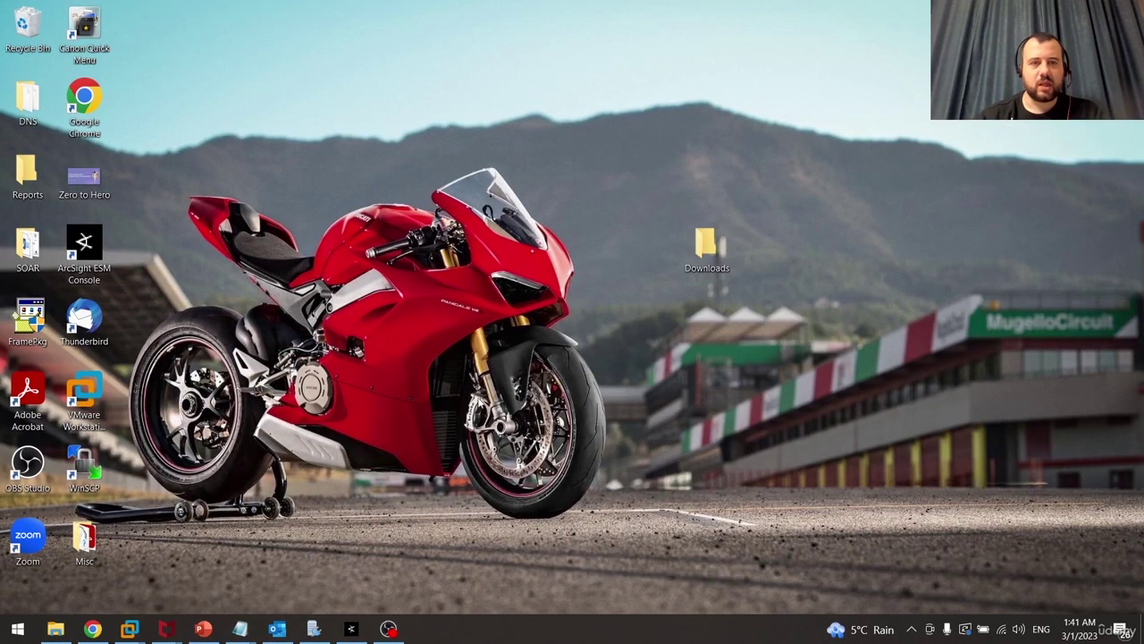
pyautogui.click(92, 629)
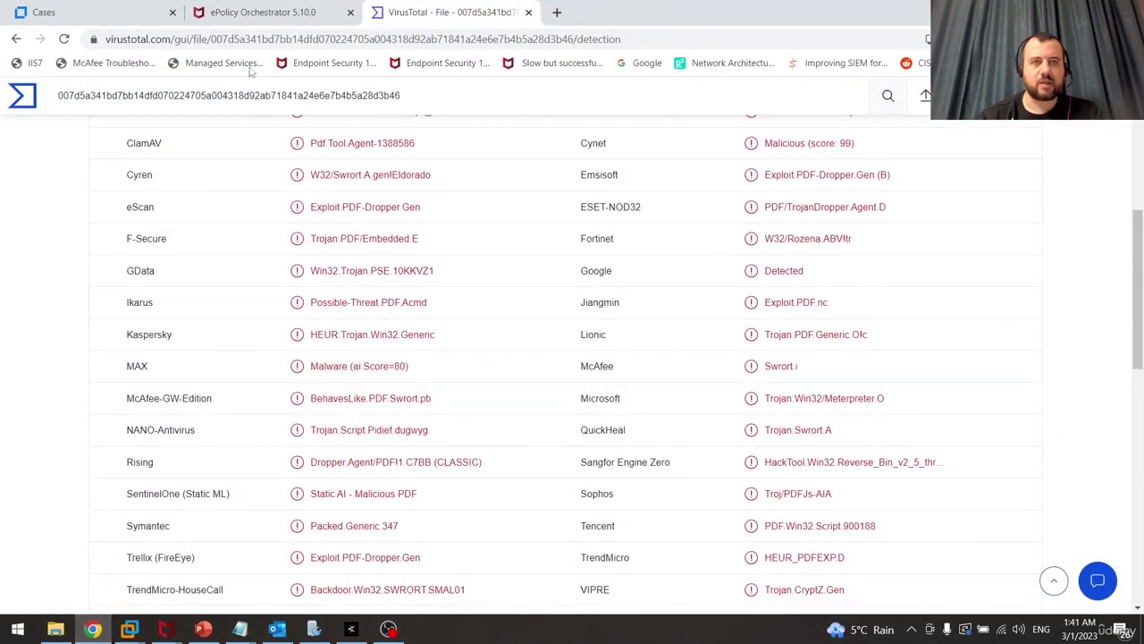
pyautogui.click(113, 9)
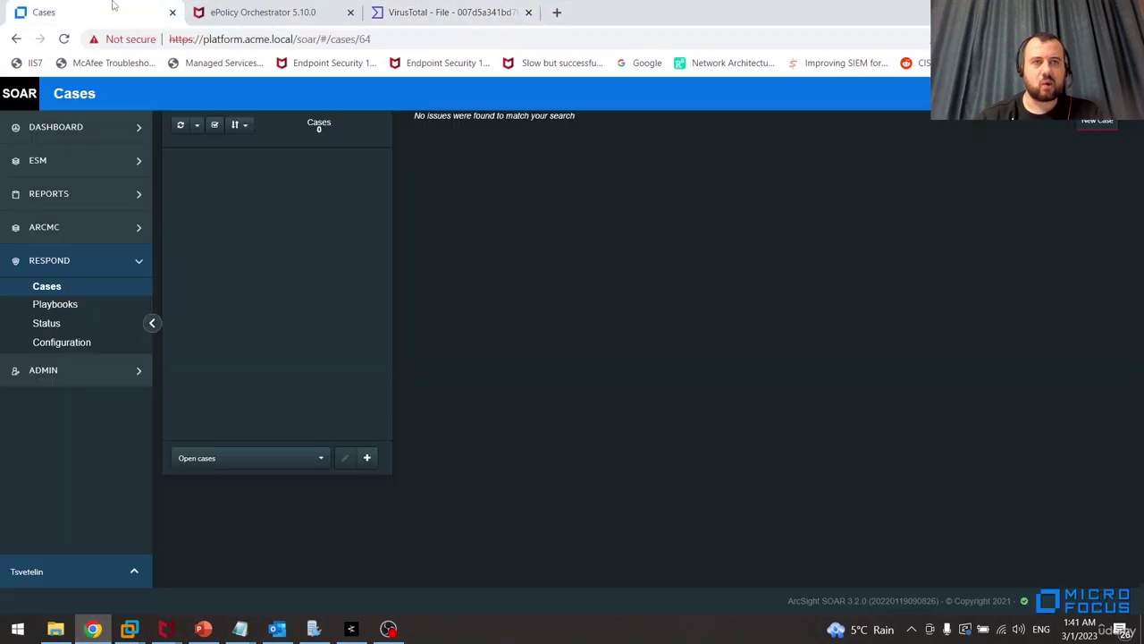
pyautogui.click(180, 127)
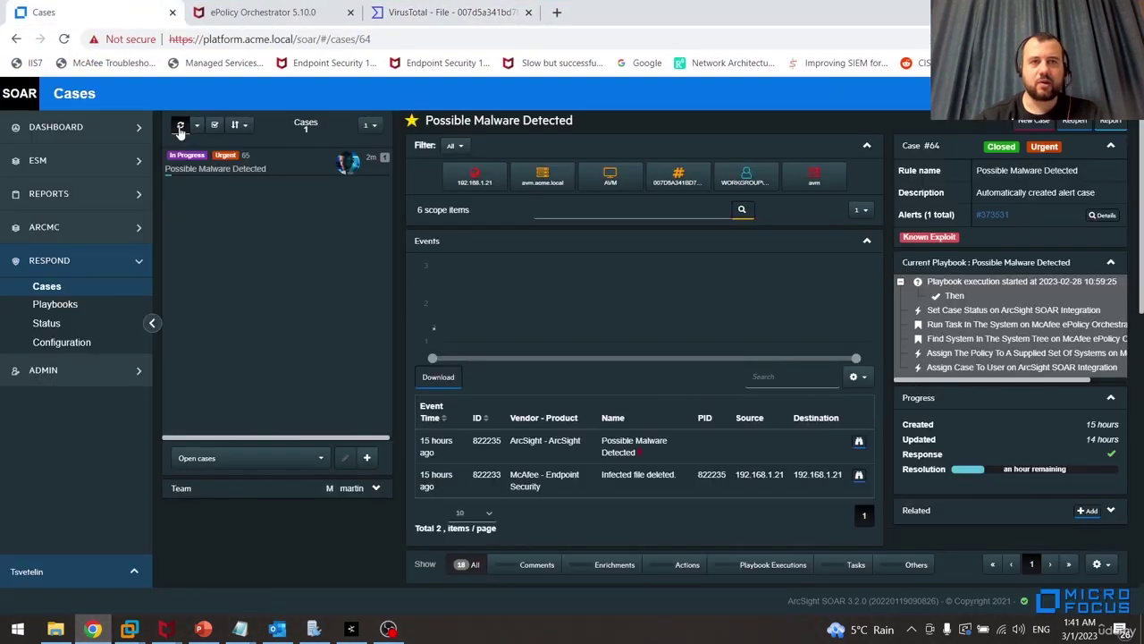
pyautogui.click(230, 170)
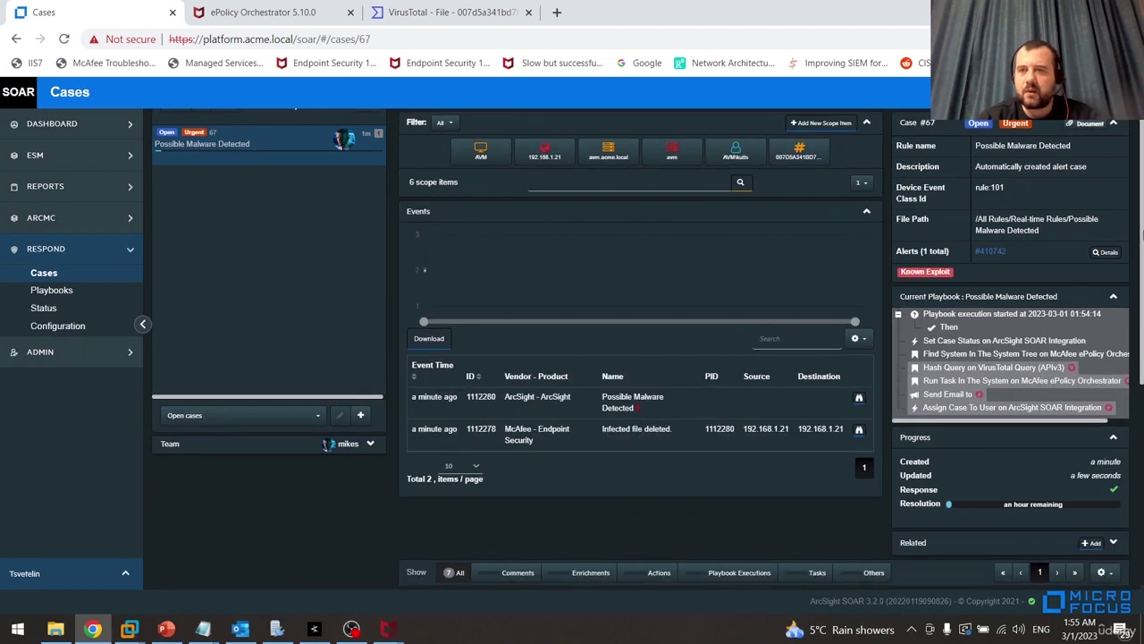
pyautogui.moveTo(1143, 235); pyautogui.dragTo(1142, 253)
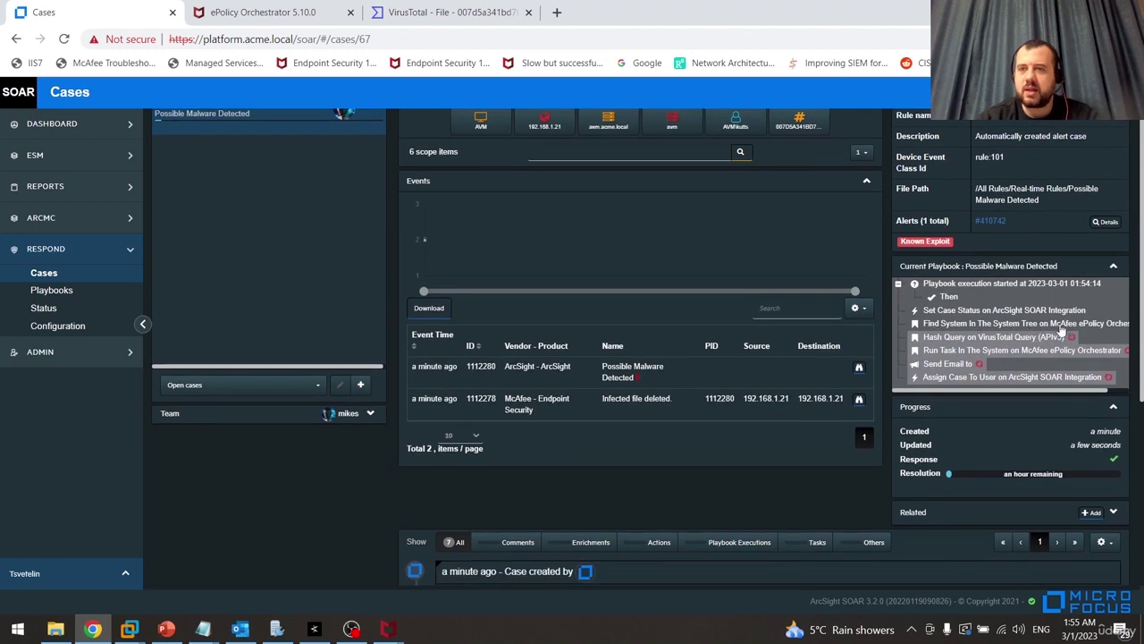
pyautogui.moveTo(1044, 393); pyautogui.dragTo(1078, 395)
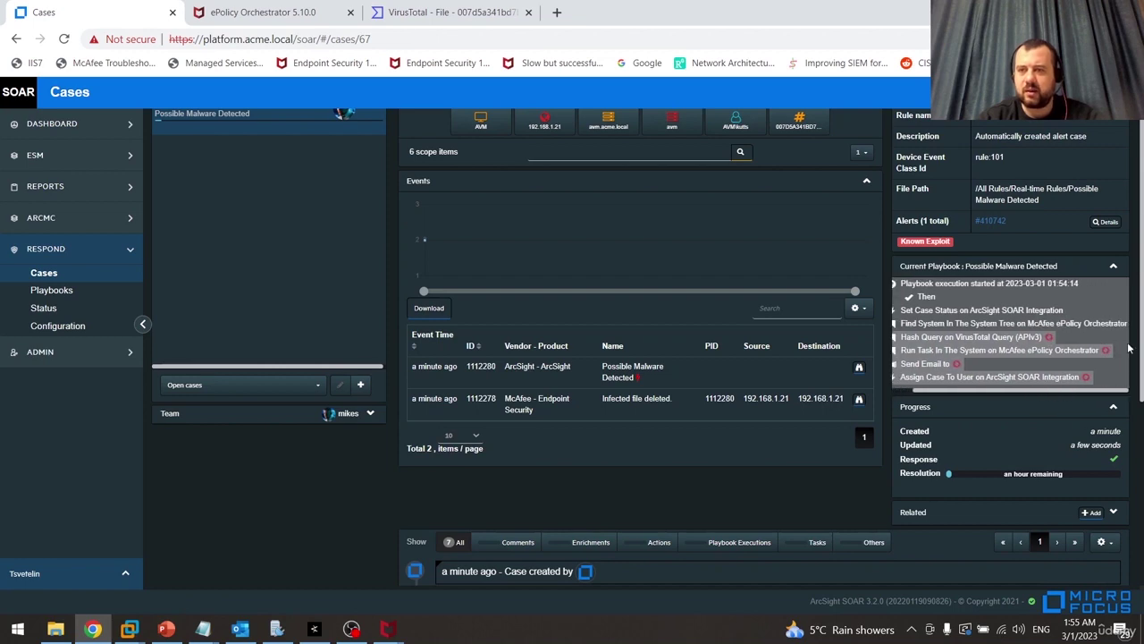
pyautogui.scroll(-2, 1126, 412)
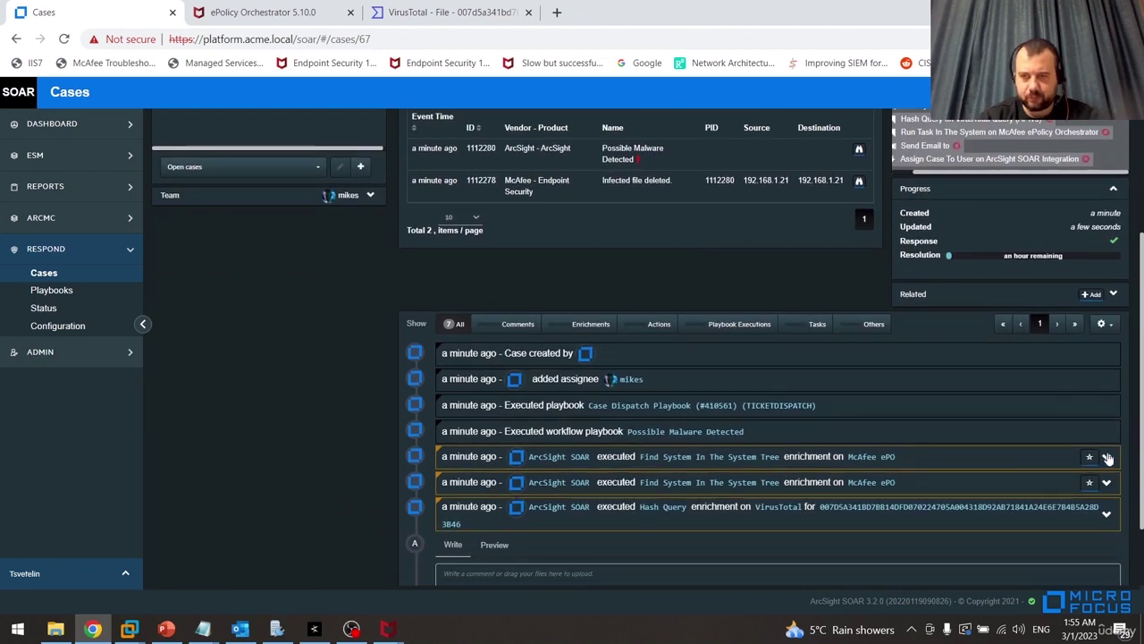
# Expand the McAfee ePO system lookup enrichment and mark the file hash queried on VirusTotal
pyautogui.scroll(-1, 1103, 412)
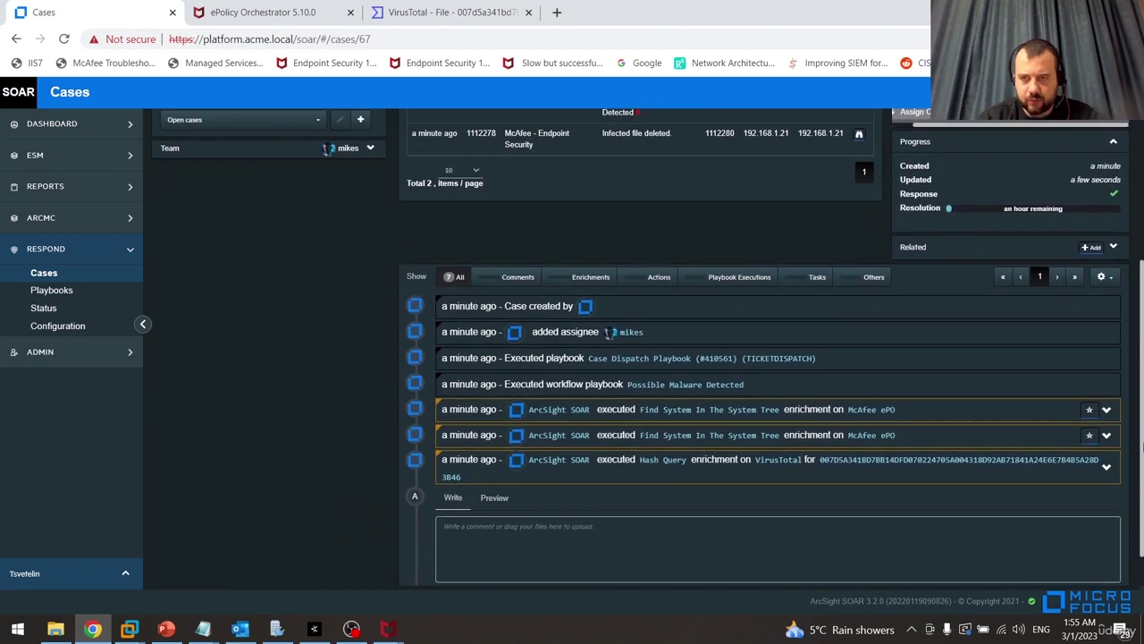
pyautogui.click(1105, 411)
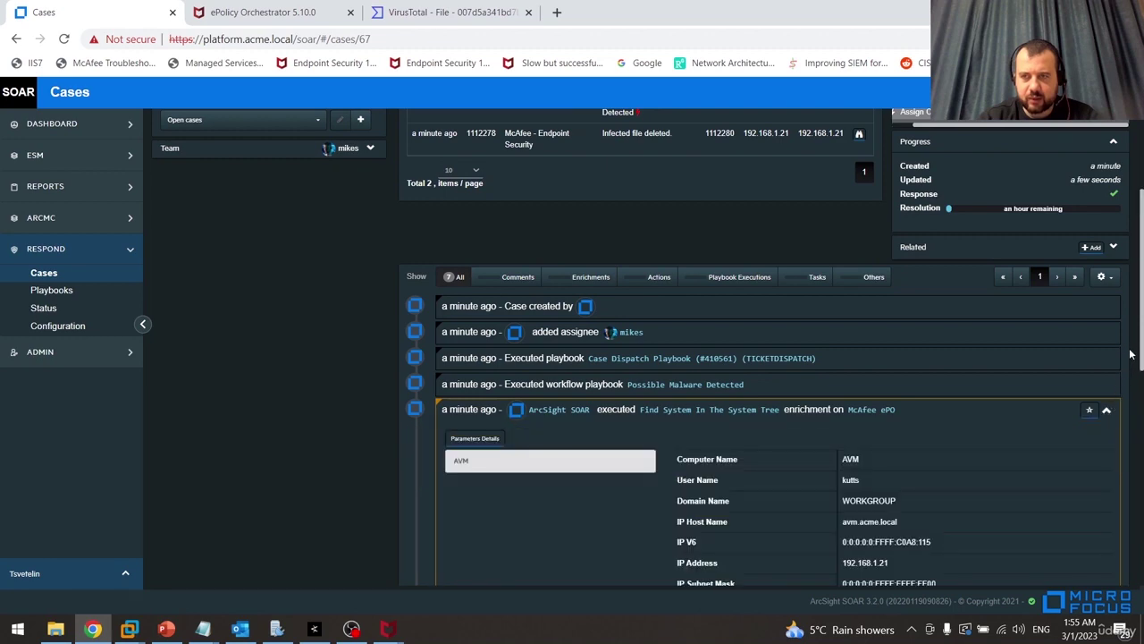
pyautogui.moveTo(1143, 338)
pyautogui.mouseDown()
pyautogui.moveTo(1134, 487)
pyautogui.moveTo(1141, 352)
pyautogui.mouseUp()
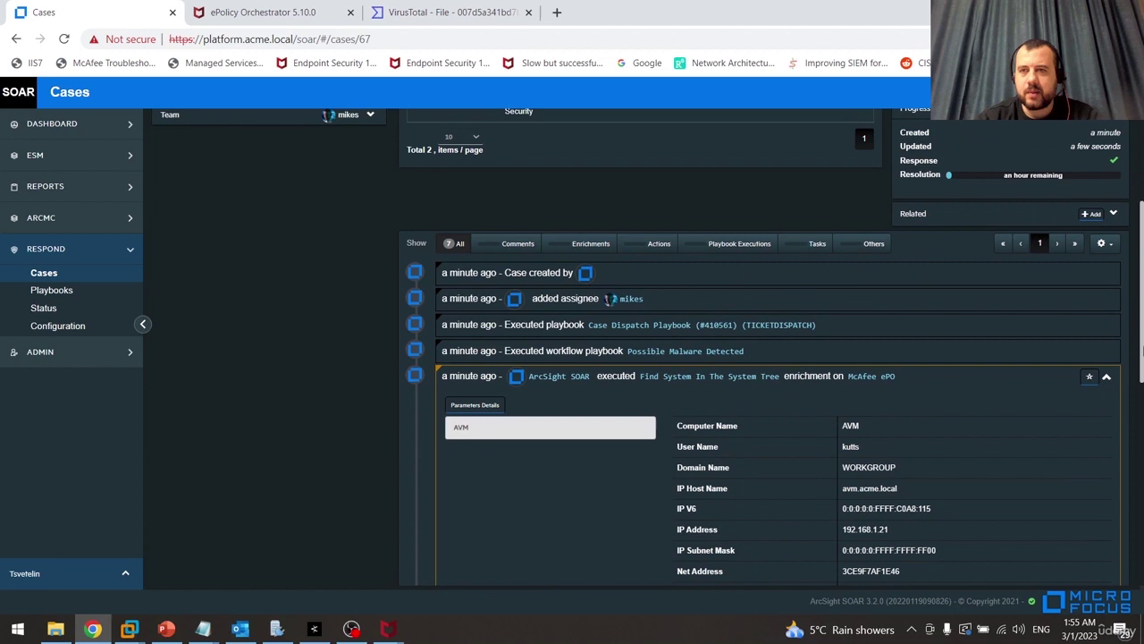
pyautogui.click(1107, 378)
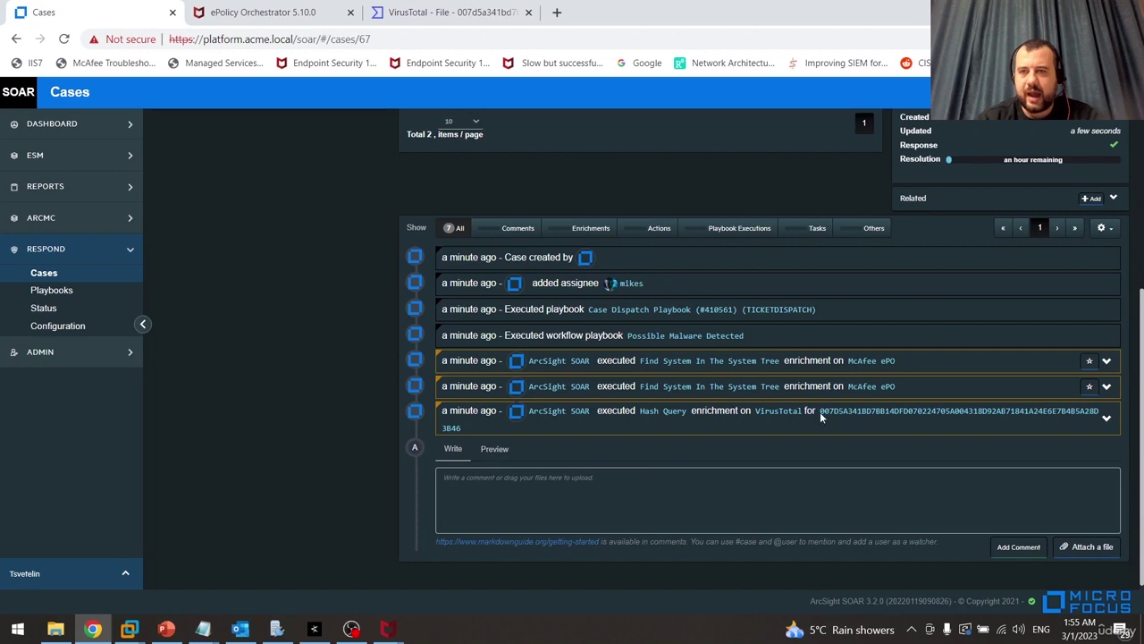
pyautogui.moveTo(820, 417); pyautogui.dragTo(1106, 416)
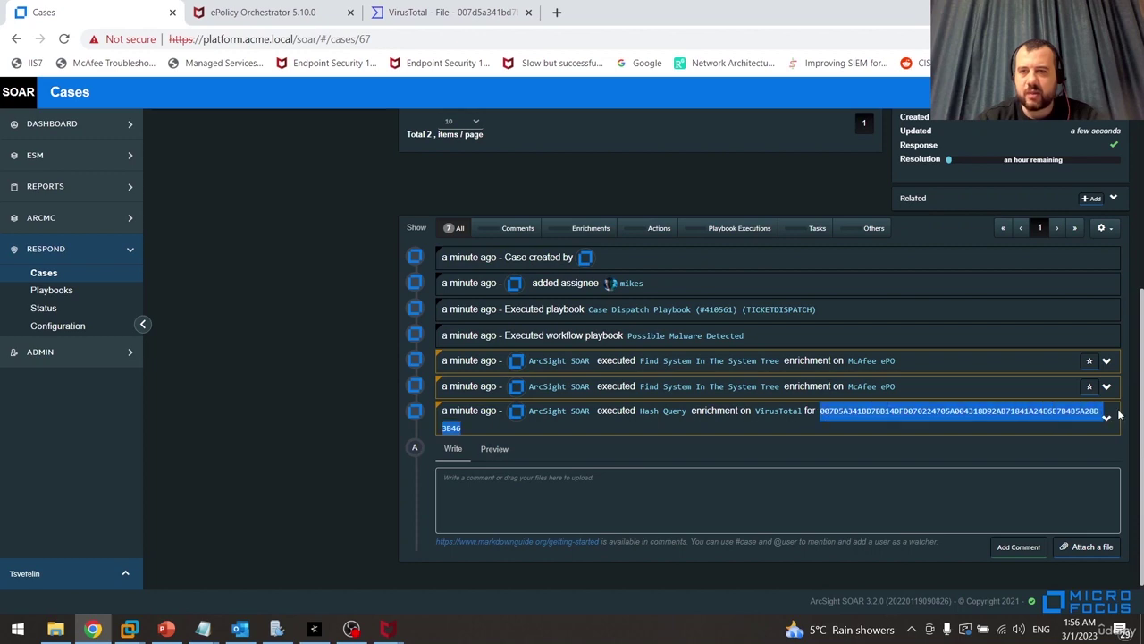
pyautogui.scroll(4, 695, 269)
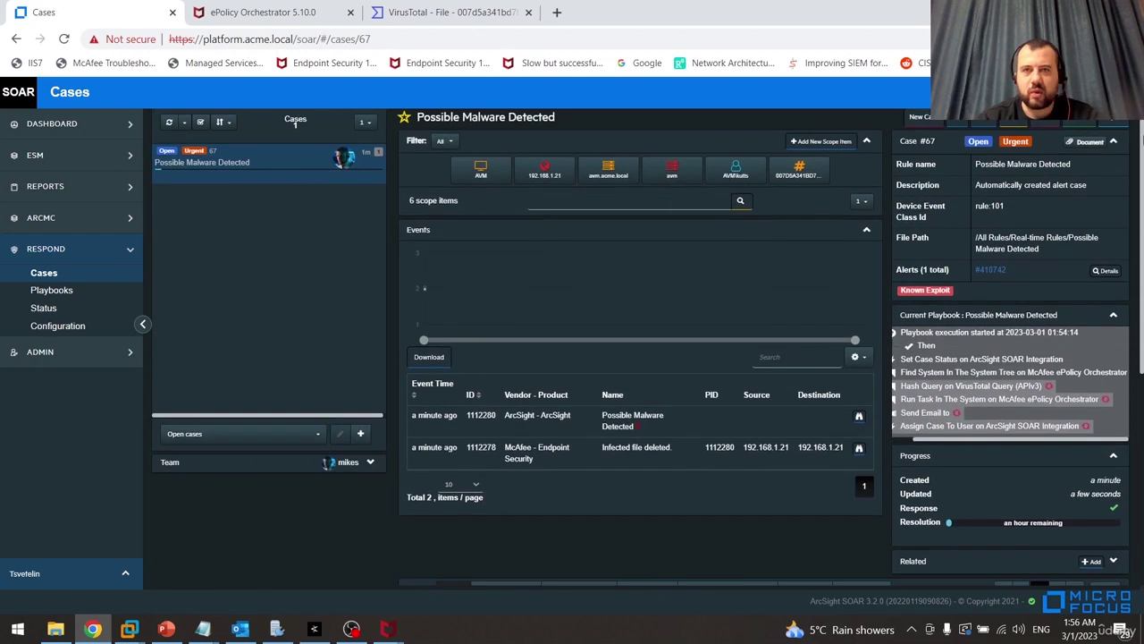
# Inspect the scope items: file hash, AVM computer, 192.168.1.21, avm.acme.local and the user account
pyautogui.click(800, 170)
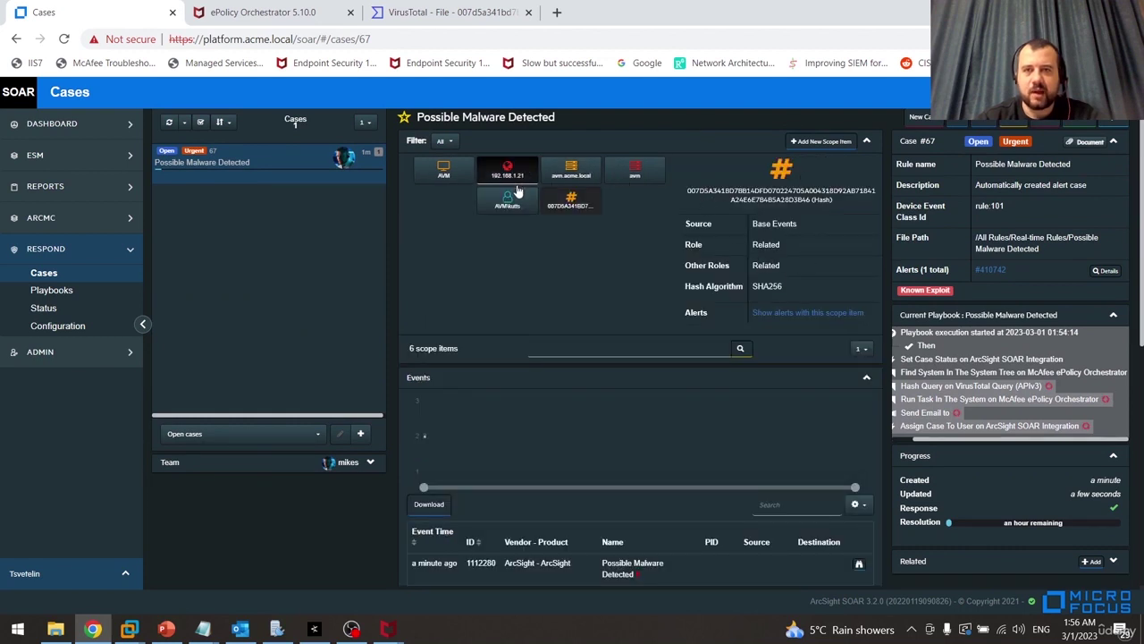
pyautogui.click(445, 170)
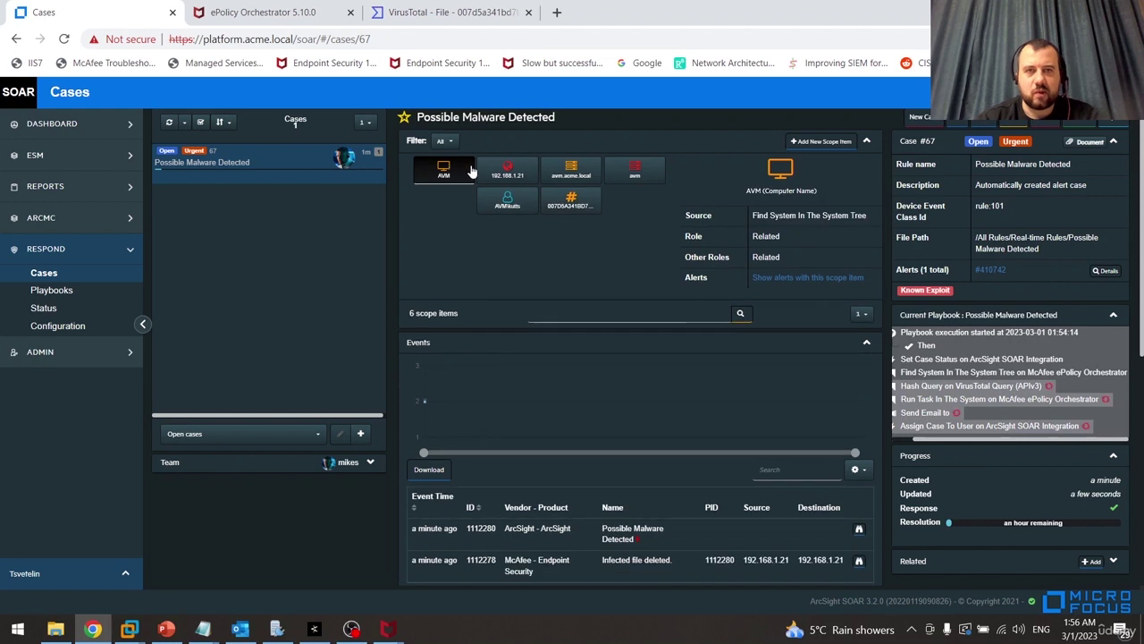
pyautogui.click(485, 180)
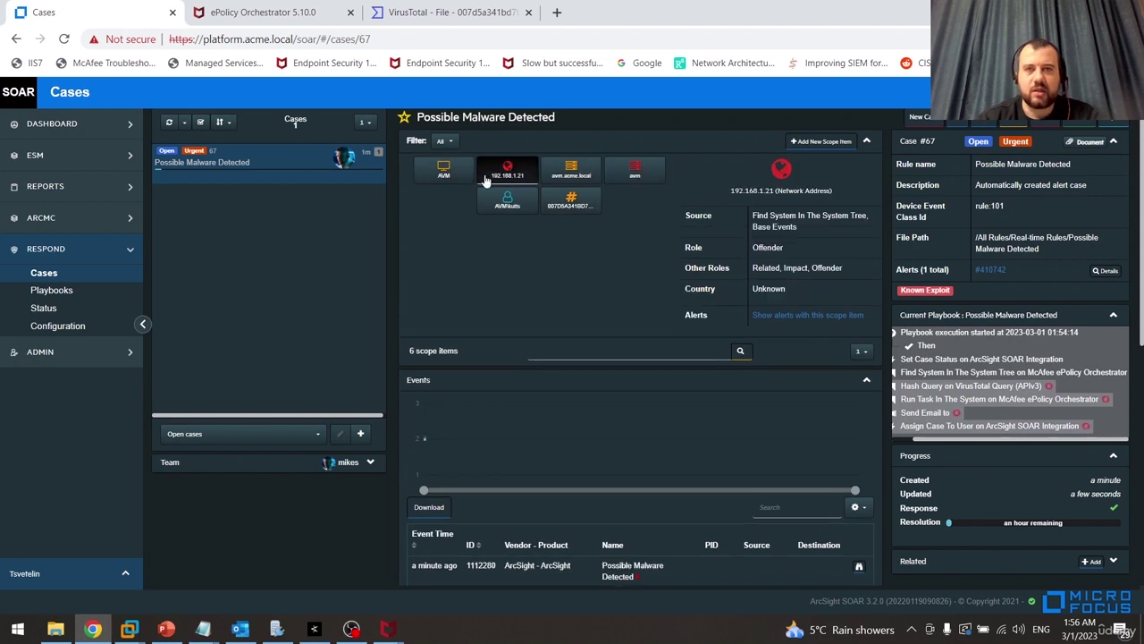
pyautogui.click(552, 175)
pyautogui.click(509, 201)
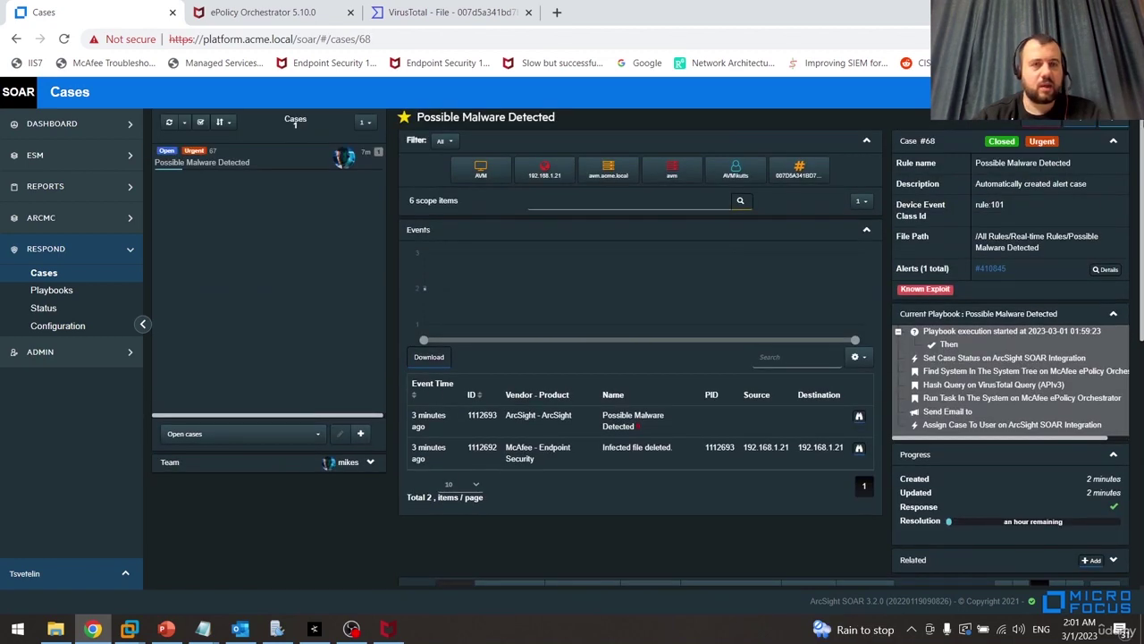
# Expand the VirusTotal hash query result for case #67, showing detected true, 41/74 scanners
pyautogui.scroll(-4, 1105, 411)
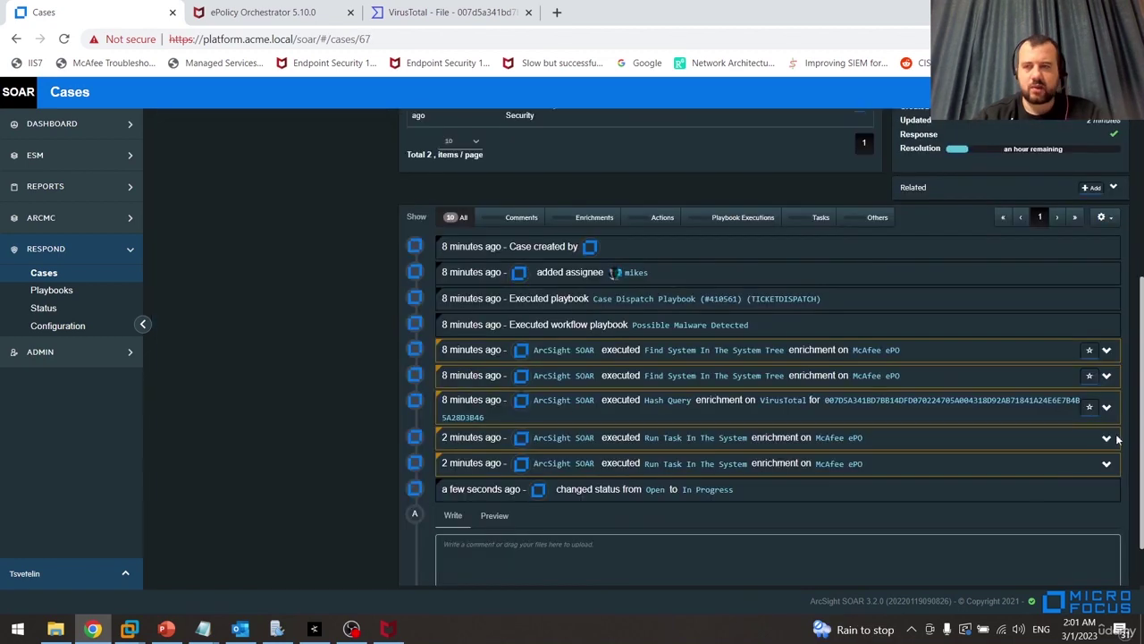
pyautogui.click(1106, 408)
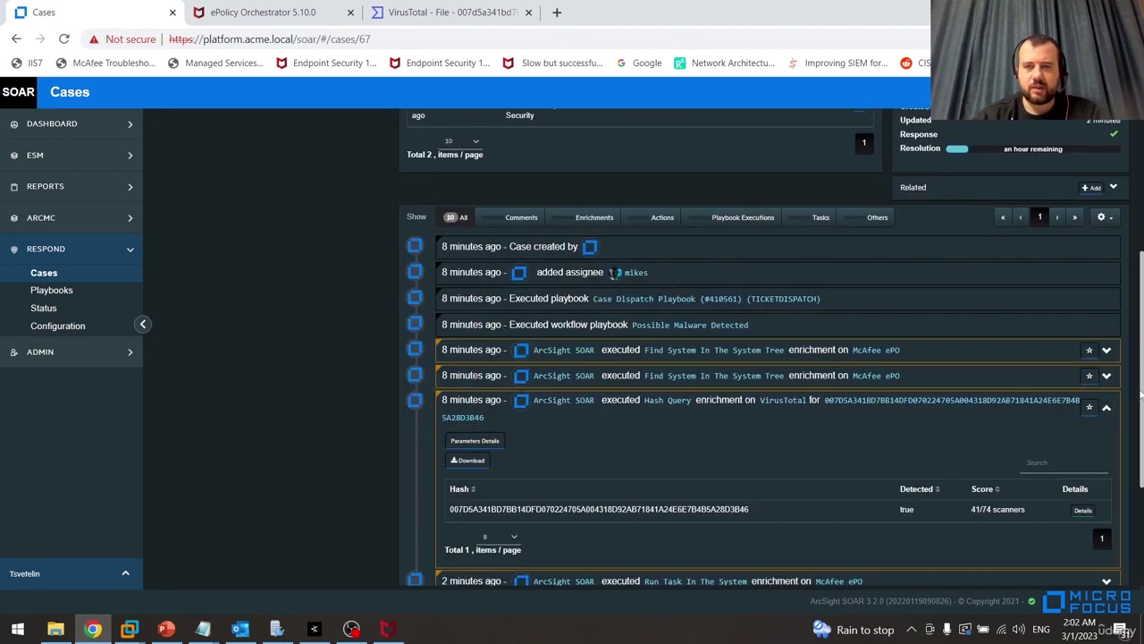
pyautogui.moveTo(1142, 394); pyautogui.dragTo(1139, 434)
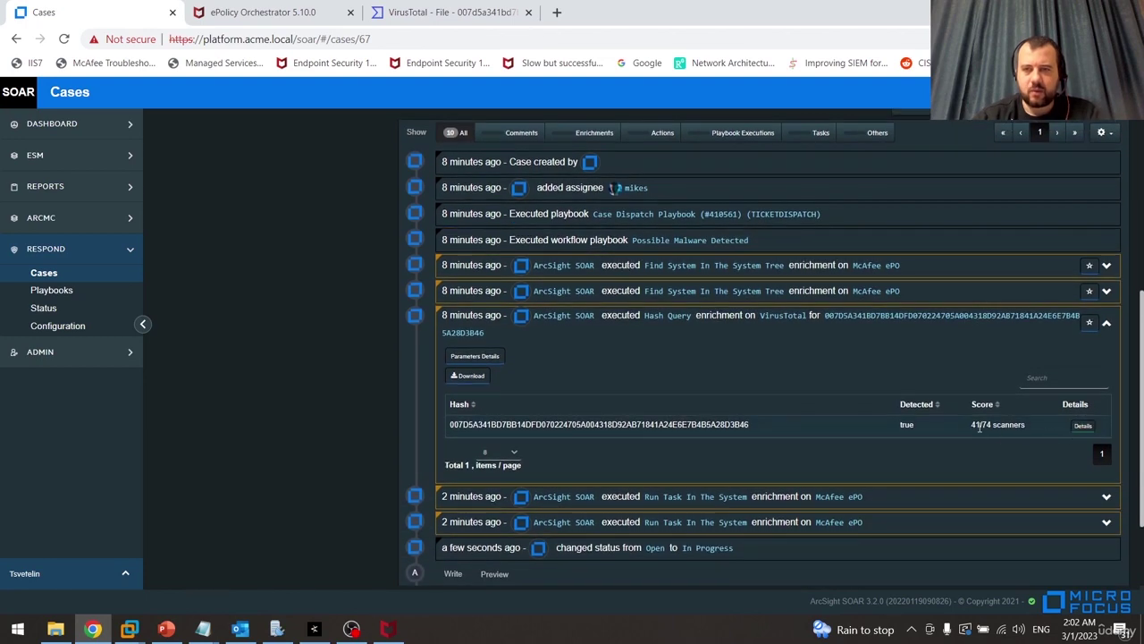
# Page through the per-engine VirusTotal results to page 5, select McAfee's Swrot.i detection, then close
pyautogui.click(1083, 425)
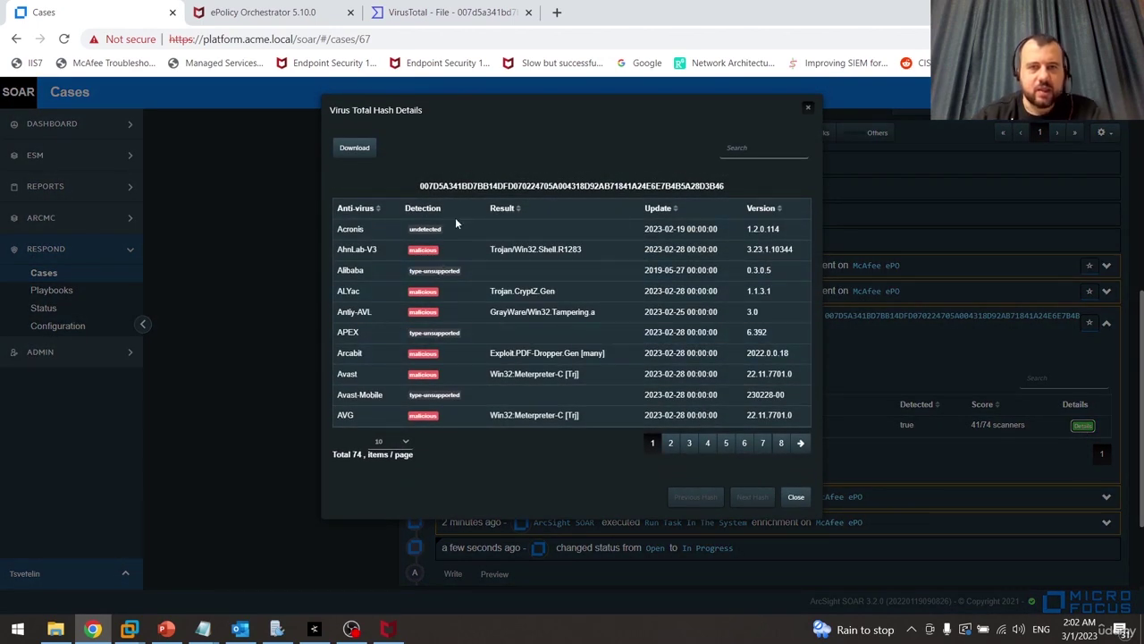
pyautogui.click(672, 443)
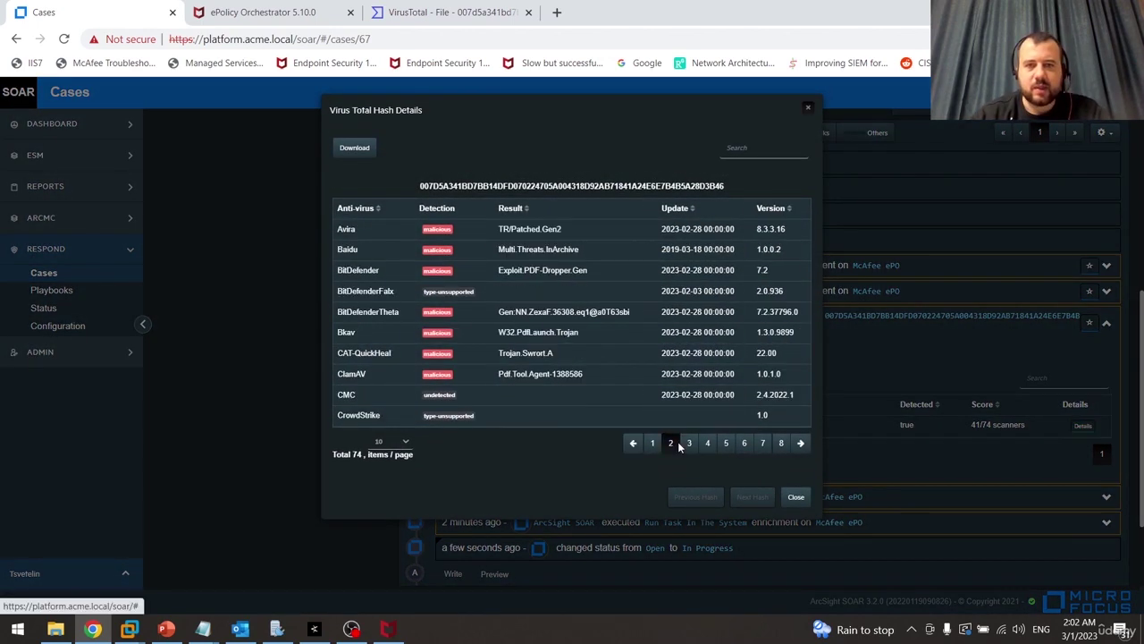
pyautogui.click(688, 443)
pyautogui.click(707, 444)
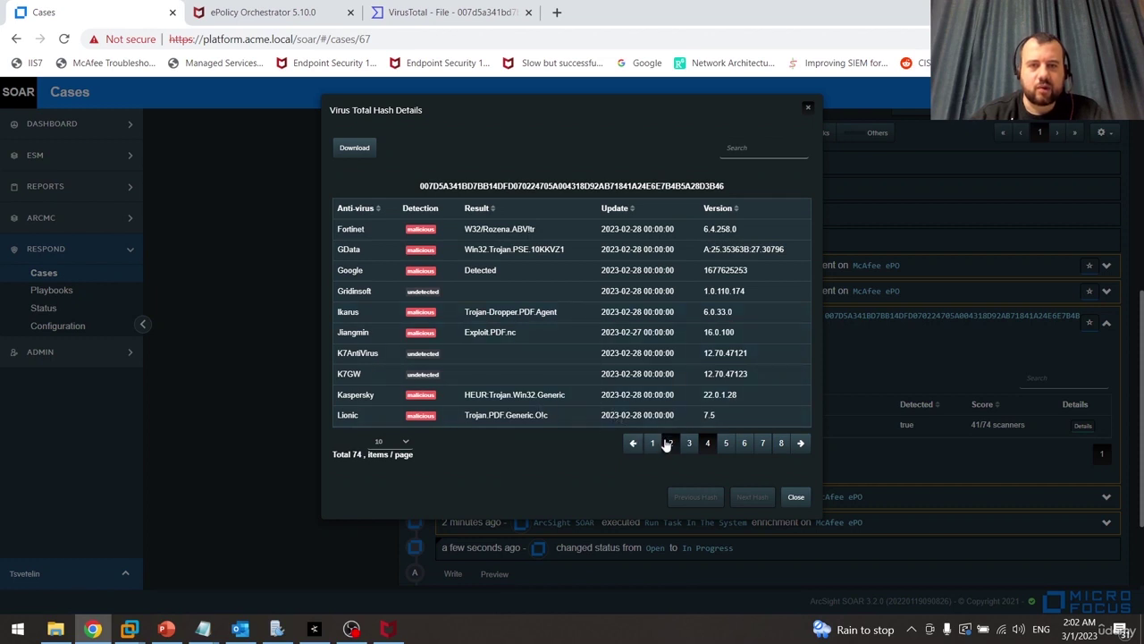
pyautogui.click(726, 444)
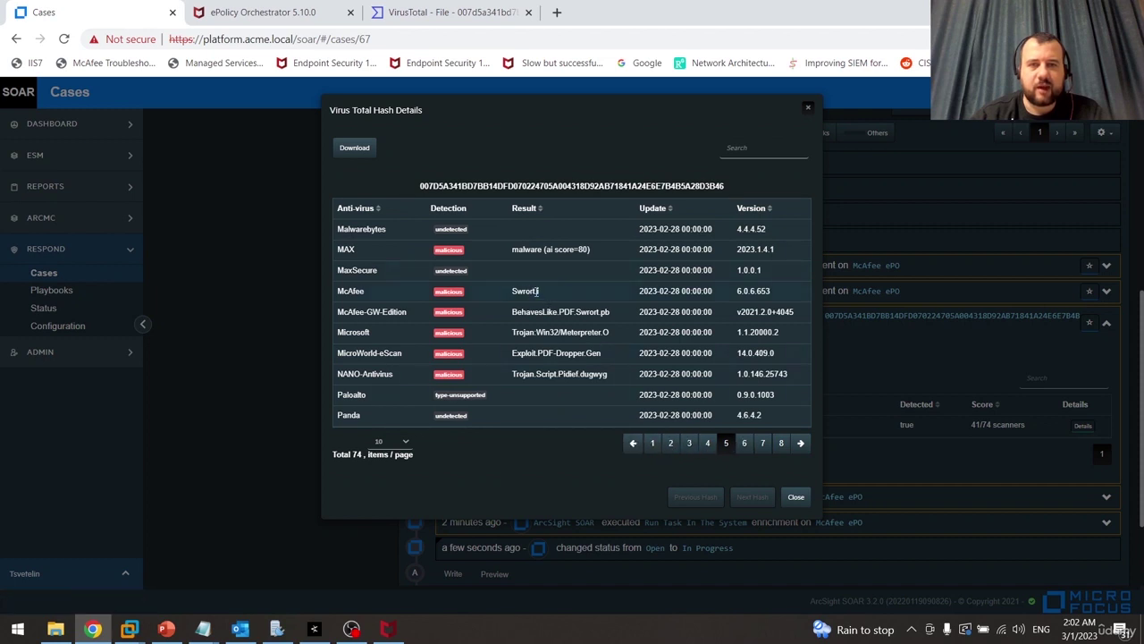
pyautogui.moveTo(538, 291); pyautogui.dragTo(507, 303)
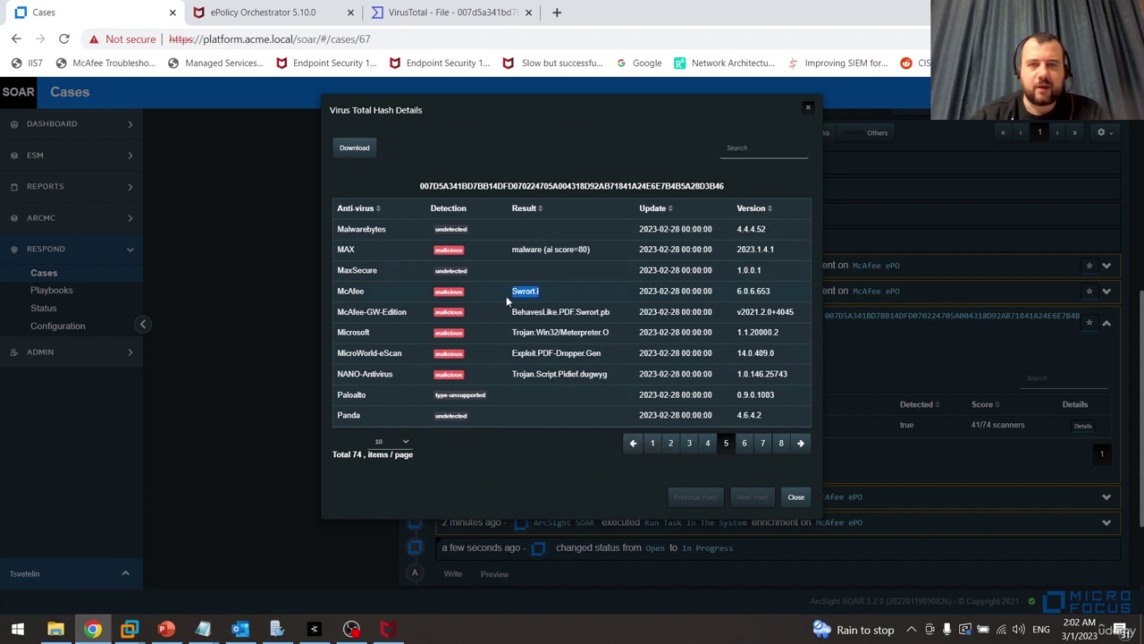
pyautogui.click(795, 498)
pyautogui.moveTo(1140, 395); pyautogui.dragTo(1143, 441)
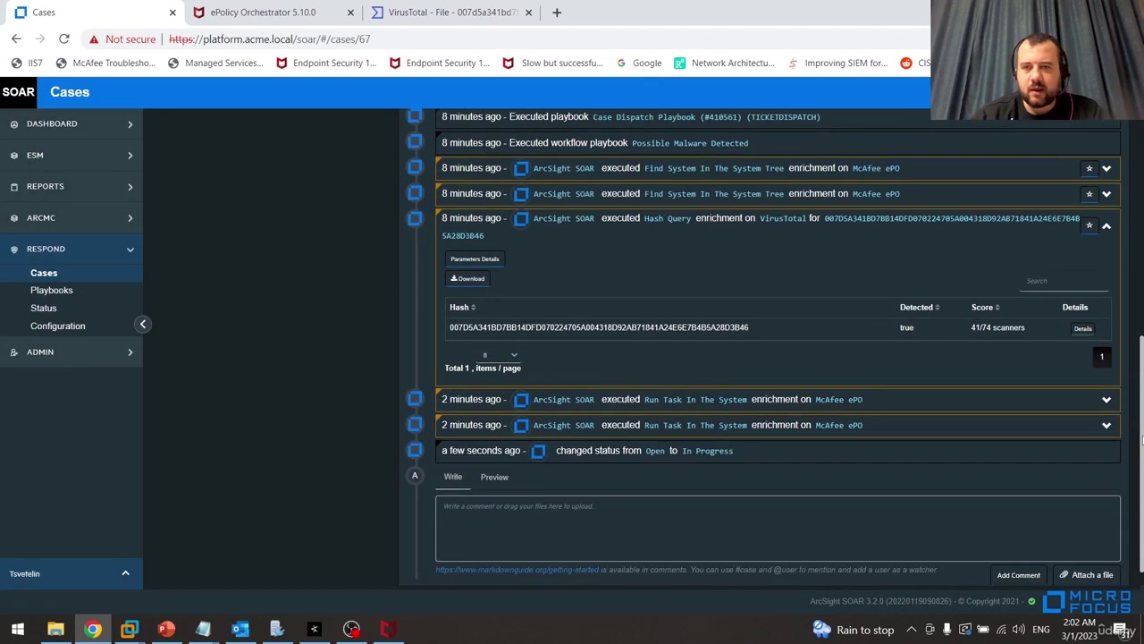
pyautogui.click(1107, 400)
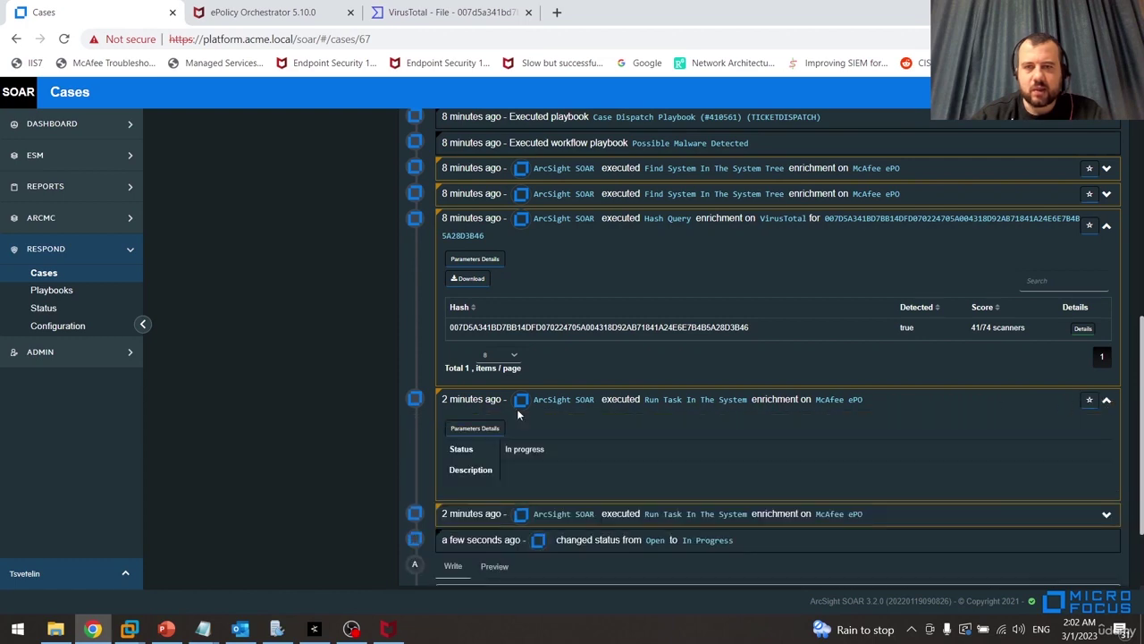
pyautogui.moveTo(1142, 414); pyautogui.dragTo(1143, 198)
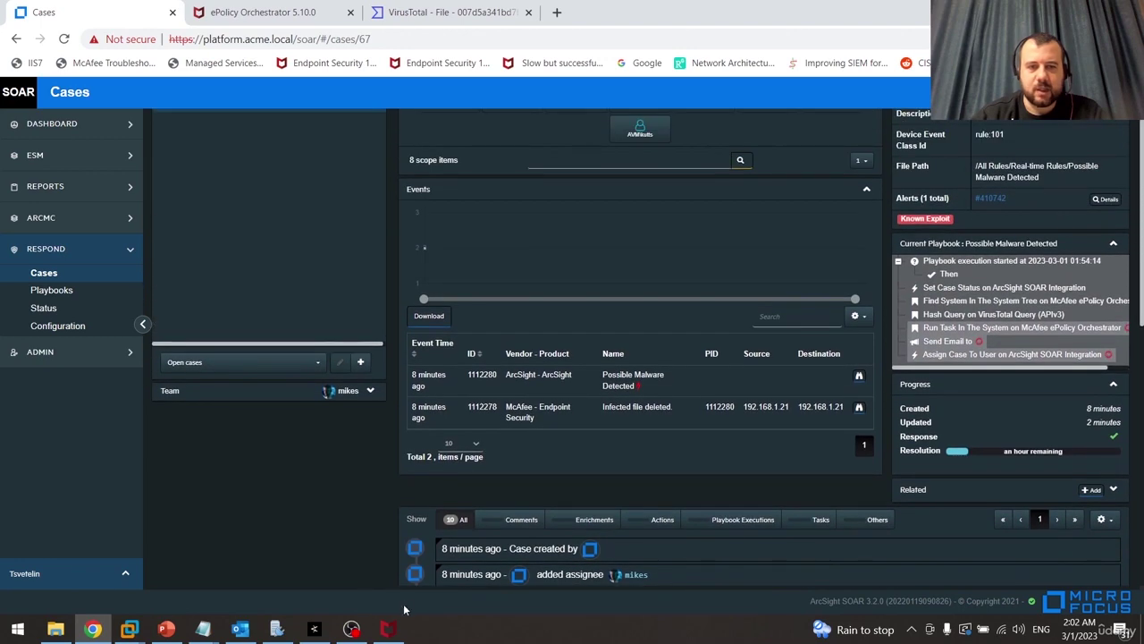
pyautogui.click(388, 628)
pyautogui.click(388, 629)
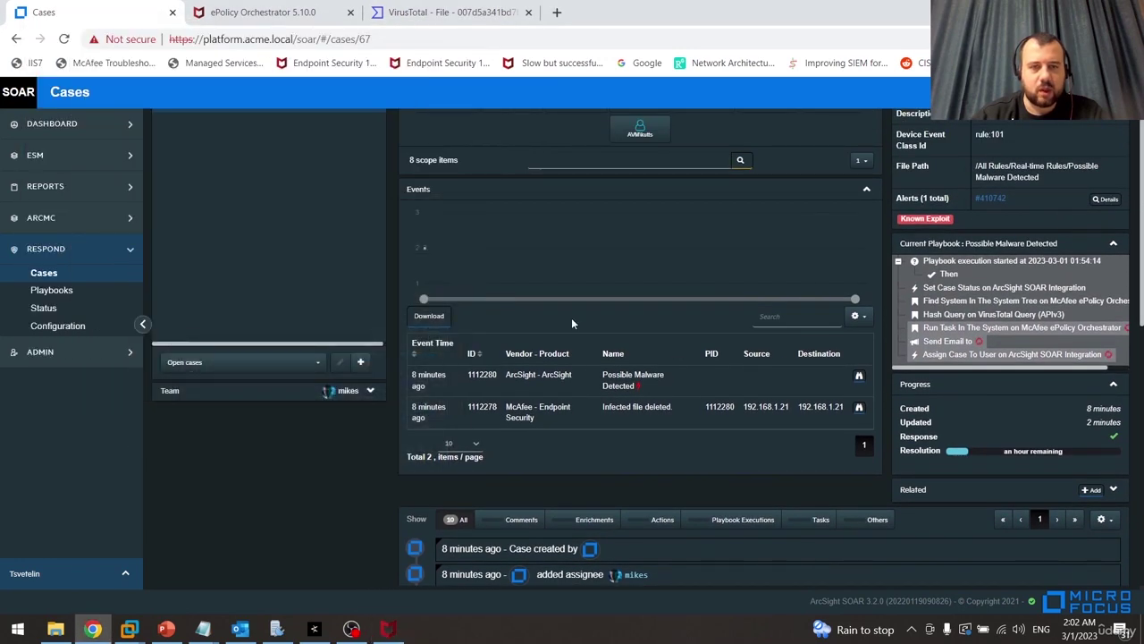
pyautogui.click(59, 630)
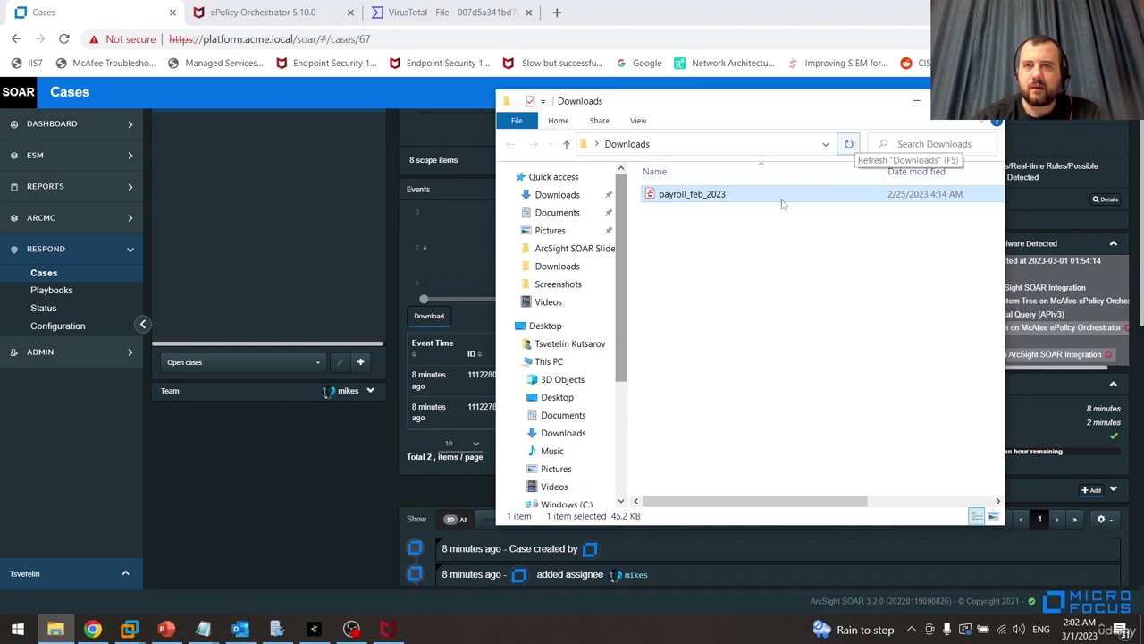
pyautogui.click(311, 506)
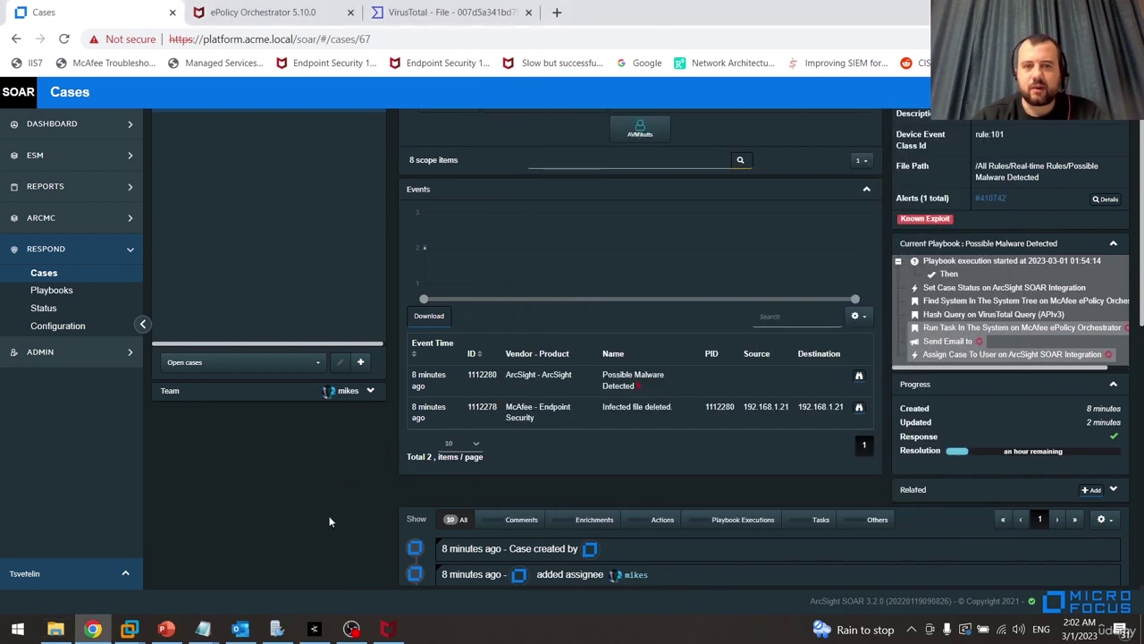
pyautogui.rightClick(531, 630)
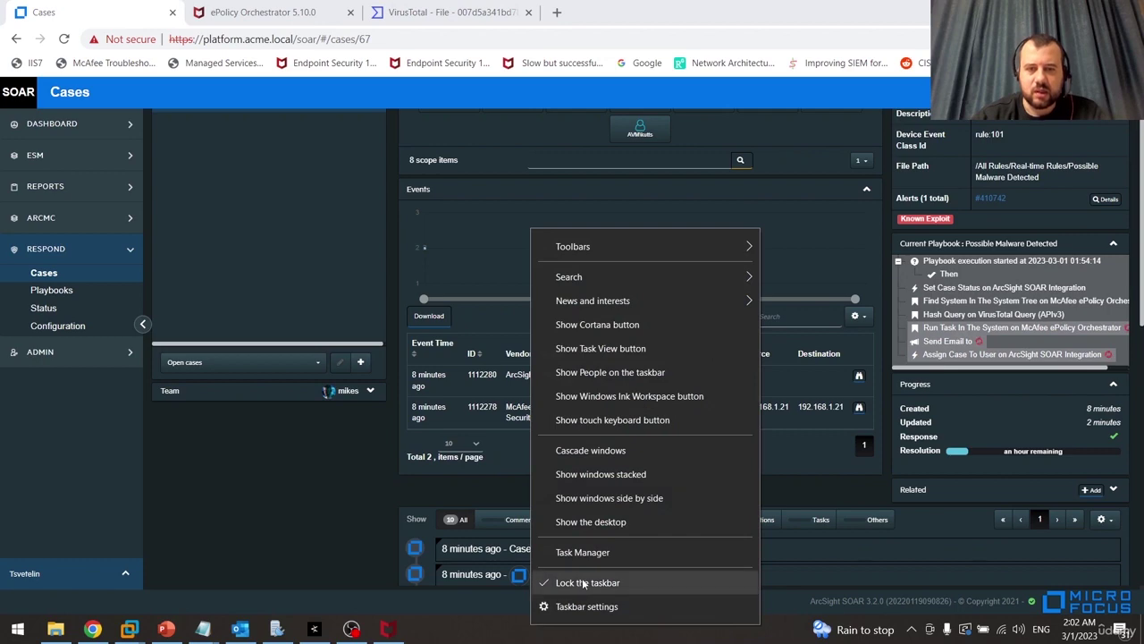
pyautogui.click(346, 526)
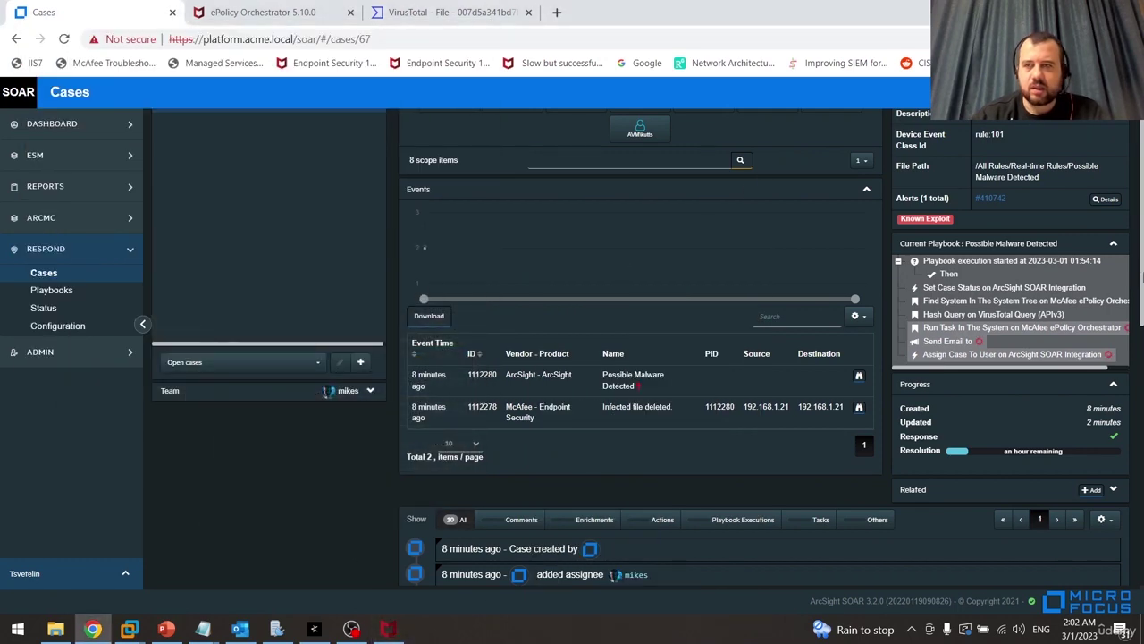
pyautogui.scroll(1, 625, 358)
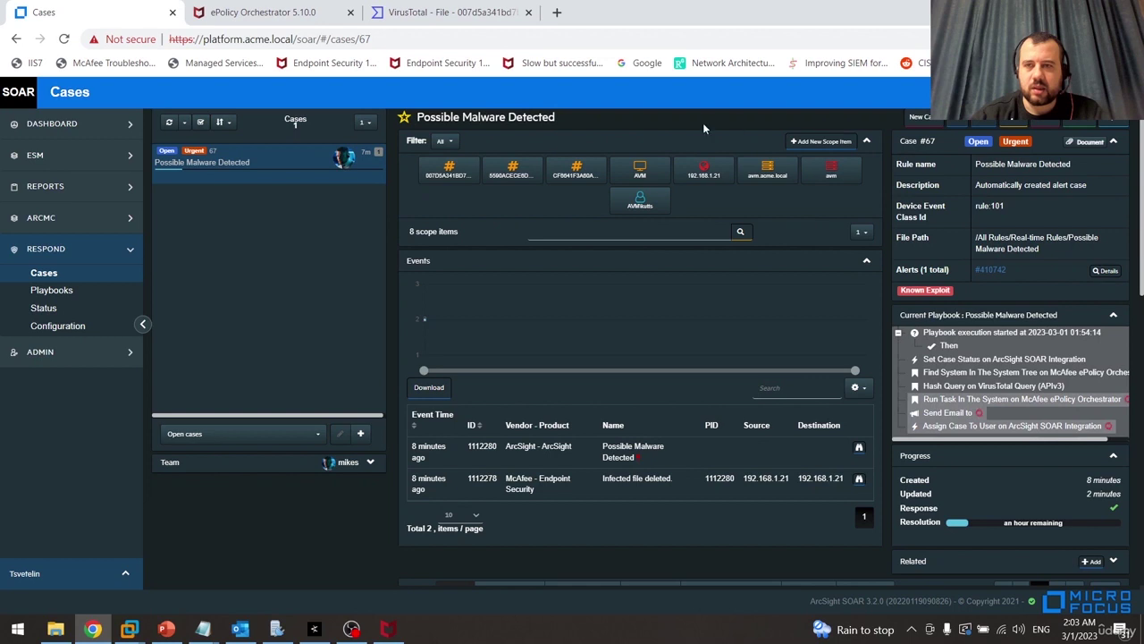
# Refresh the case list and page, then expand the latest ePO Run Task entry reporting No threat found
pyautogui.click(168, 122)
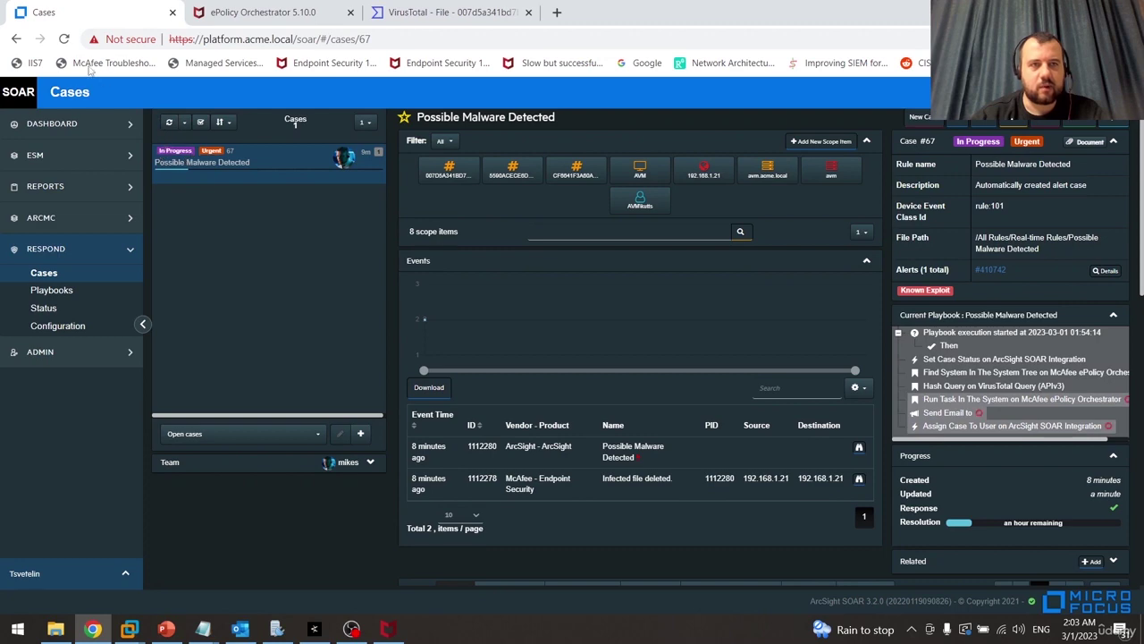
pyautogui.click(64, 38)
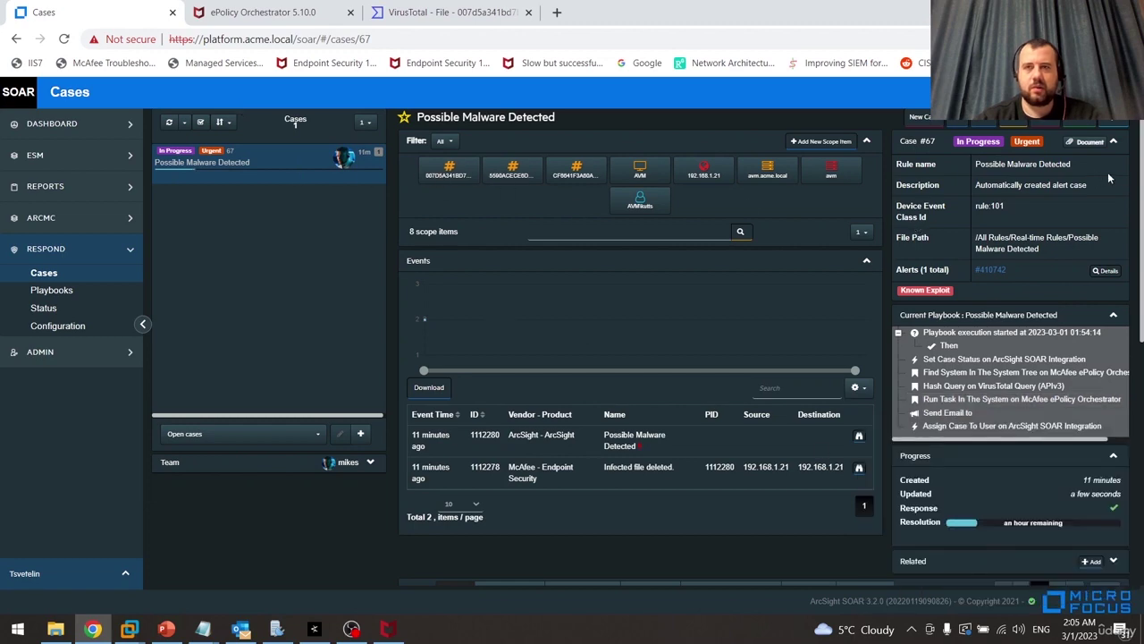
pyautogui.moveTo(1141, 177); pyautogui.dragTo(1141, 421)
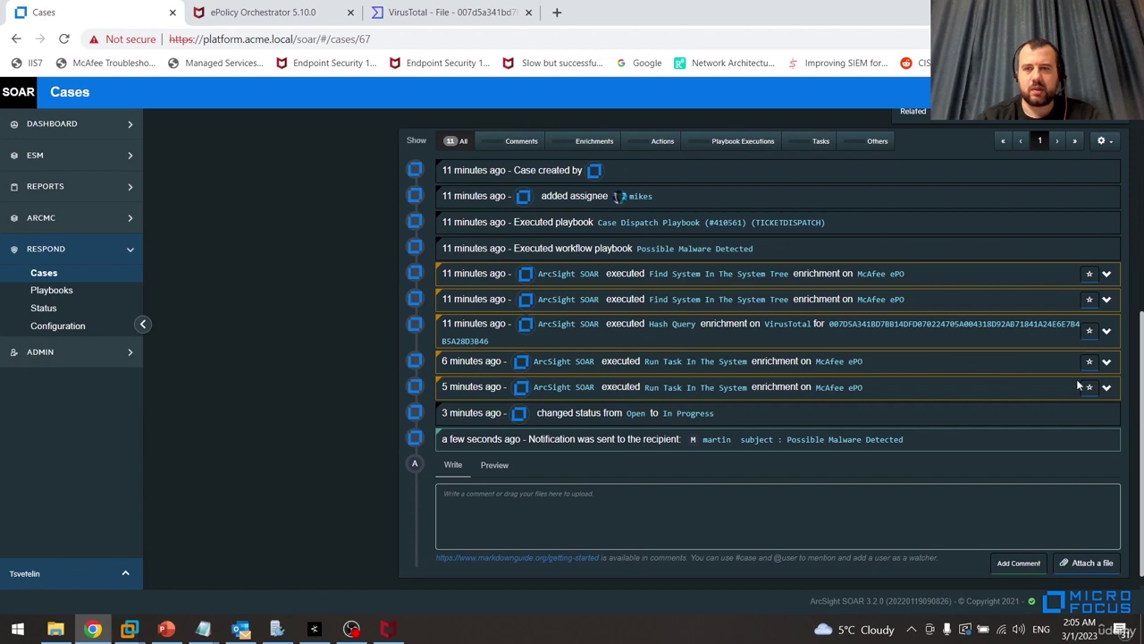
pyautogui.click(1105, 390)
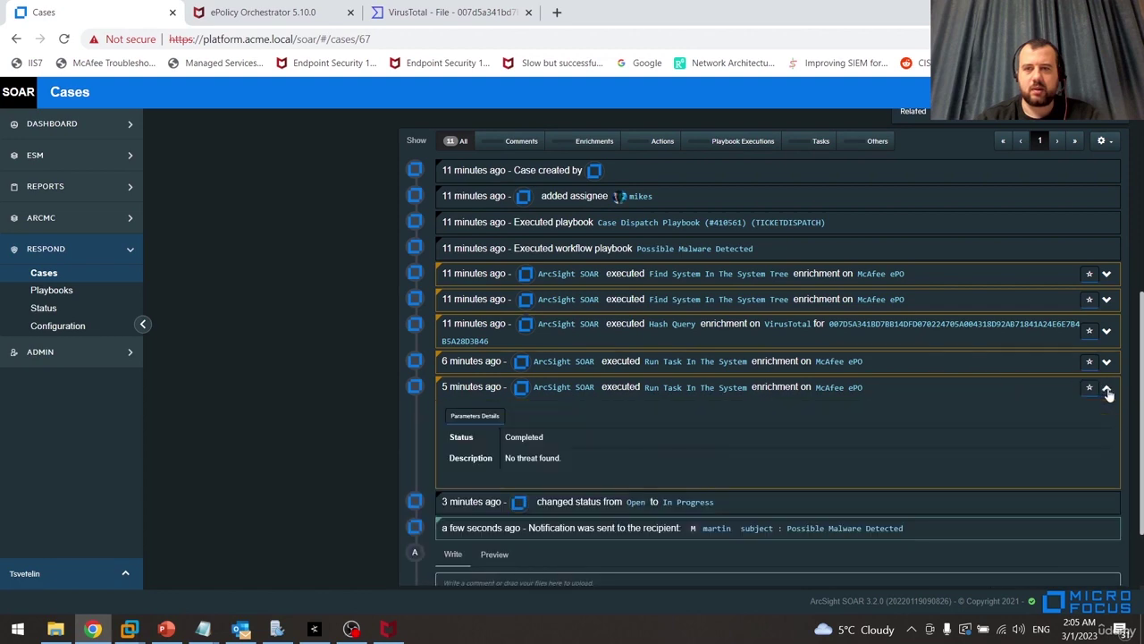